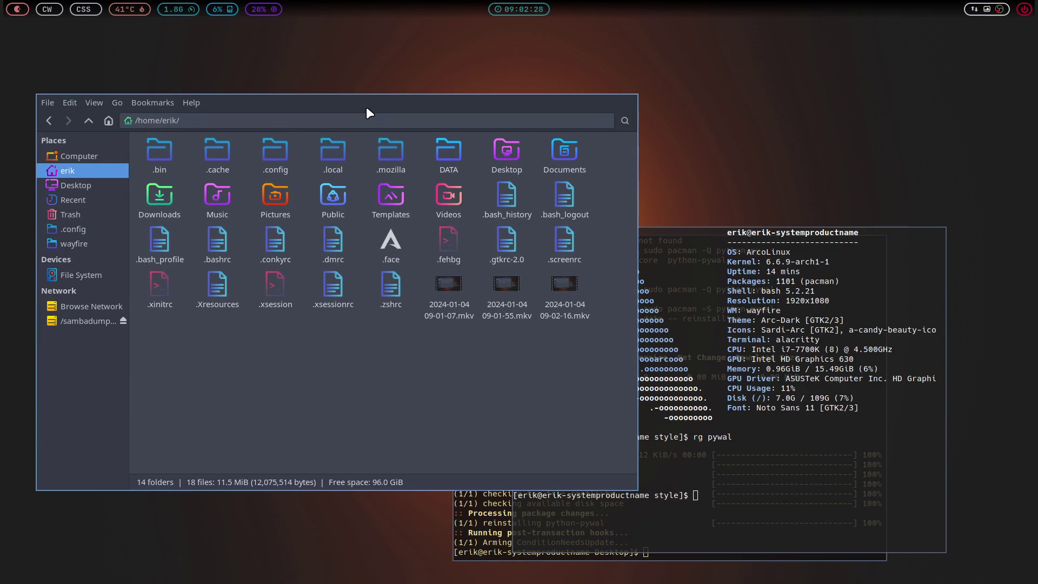
Bring the terminal with the python-pywal installation output to the front and run neofetch in it.
left_click(700, 306)
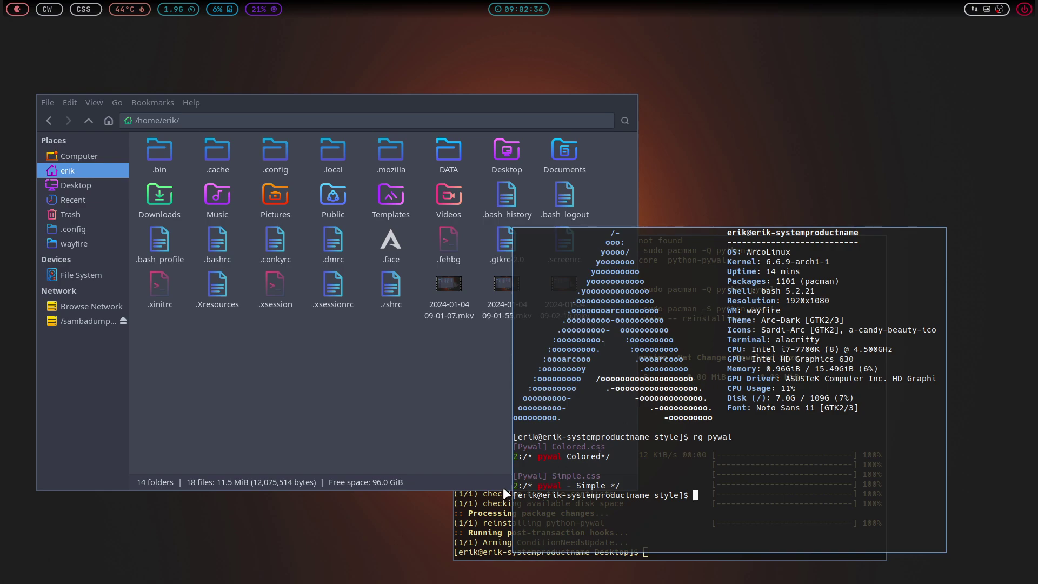
left_click(470, 511)
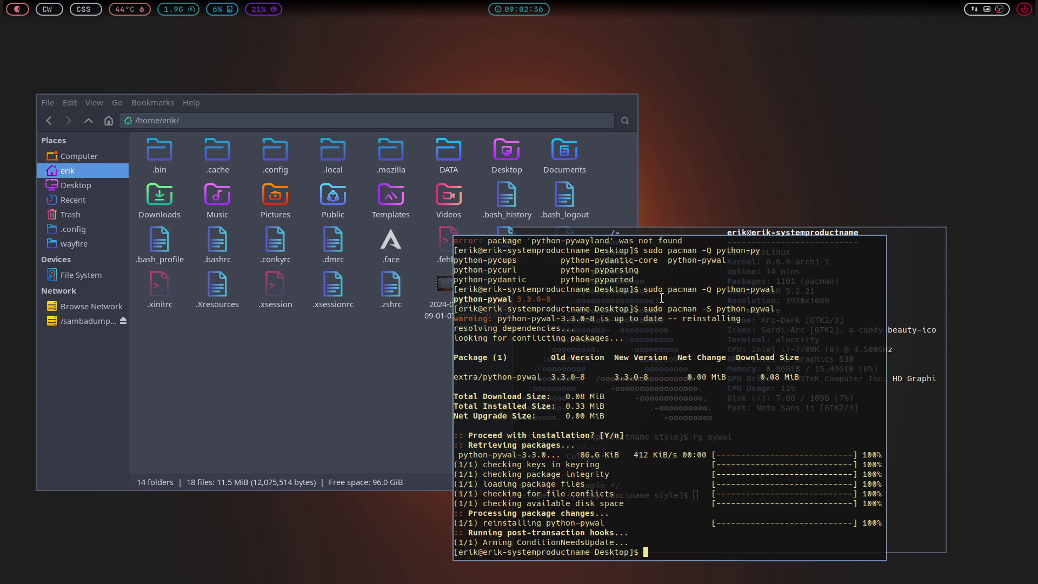
type("neofetch")
key("Return")
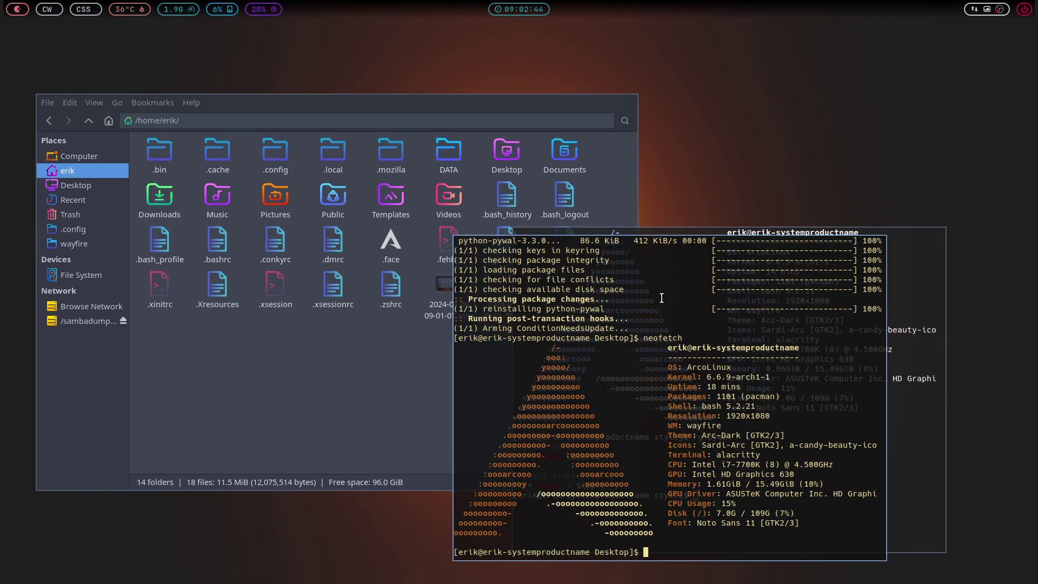
Review the earlier installation output in the neofetch terminal and highlight the package name extra/python-pywal.
left_click(301, 420)
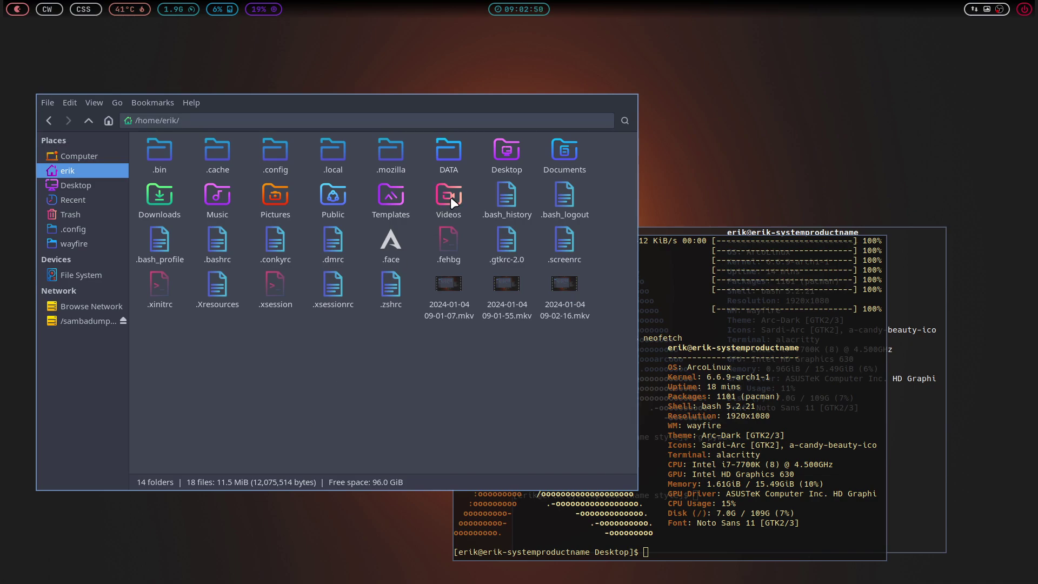
left_click(736, 329)
scroll(736, 329, "up", 5)
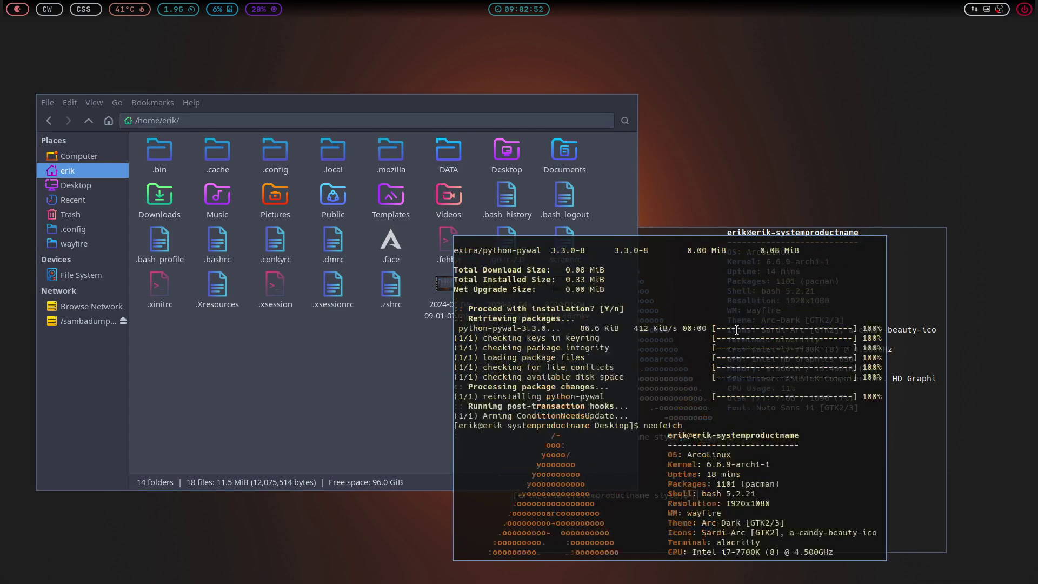
double_click(527, 309)
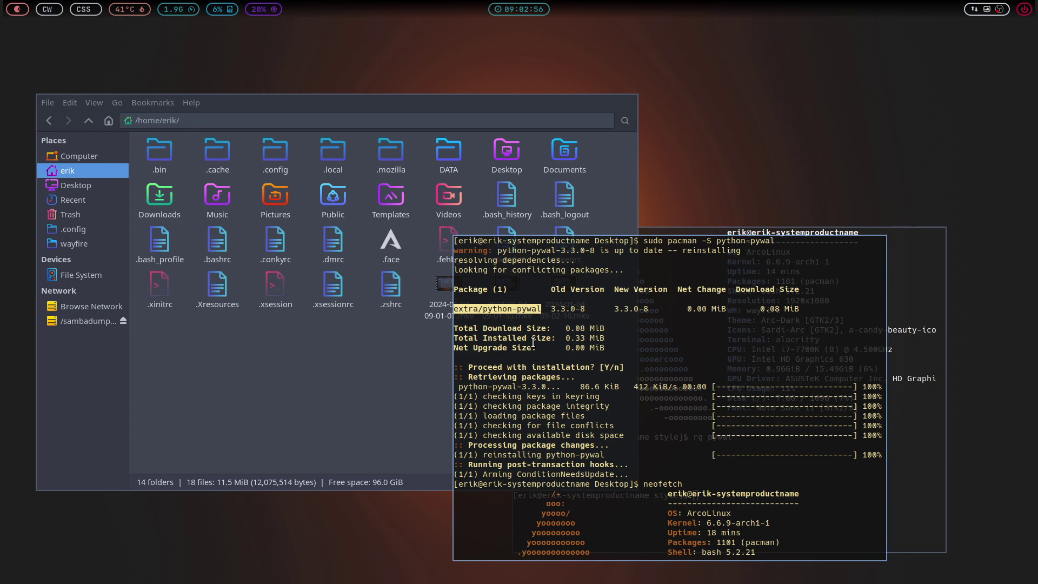
Close the terminal with the python-pywal output and the file manager window showing the home folder.
key("super+q")
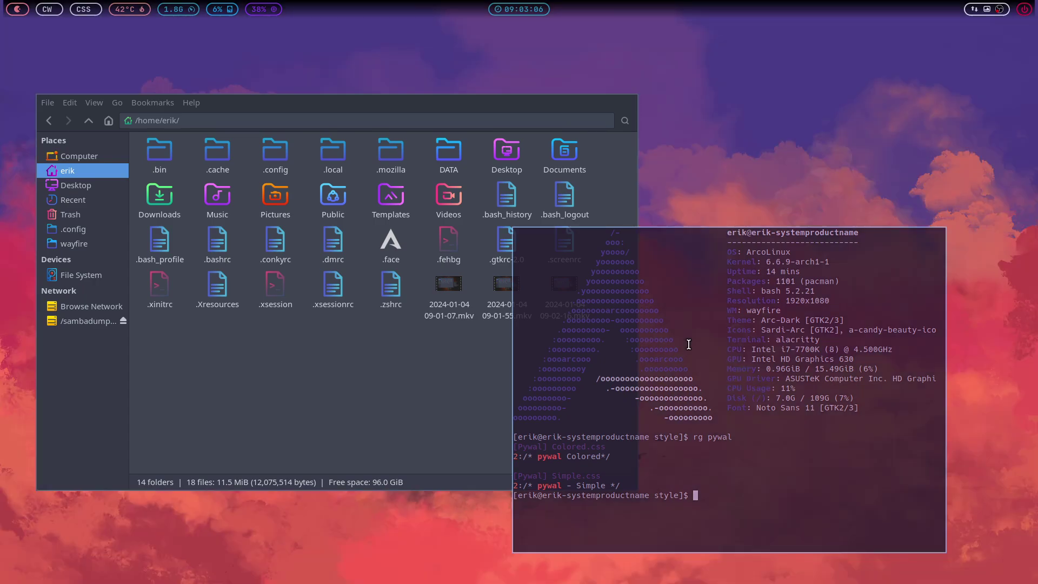
left_click(473, 95)
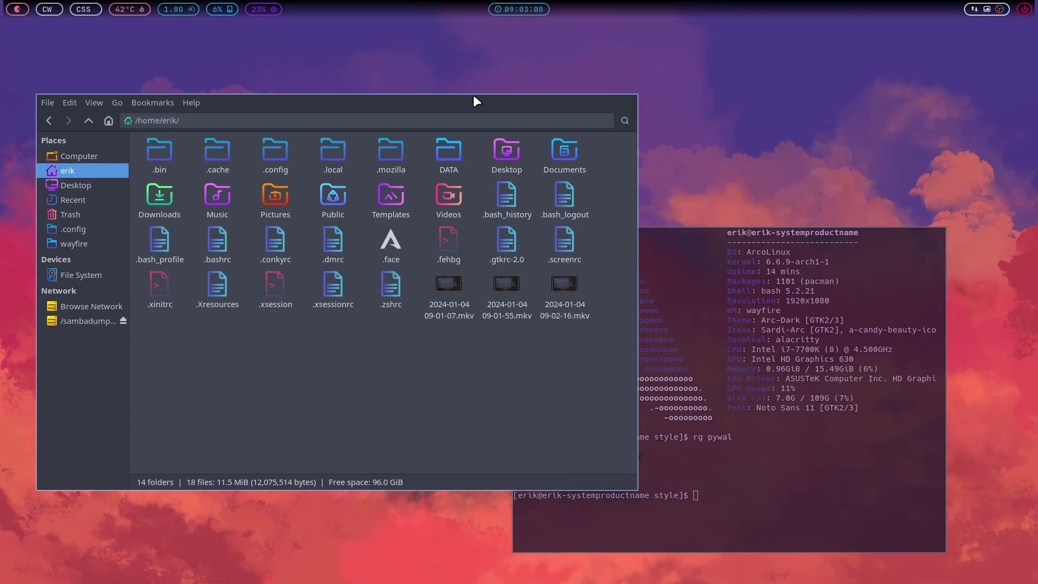
key("super+q")
Reposition the remaining terminal over the wallpaper to show its pywal colours, and close it.
left_click_drag(749, 327, 586, 231)
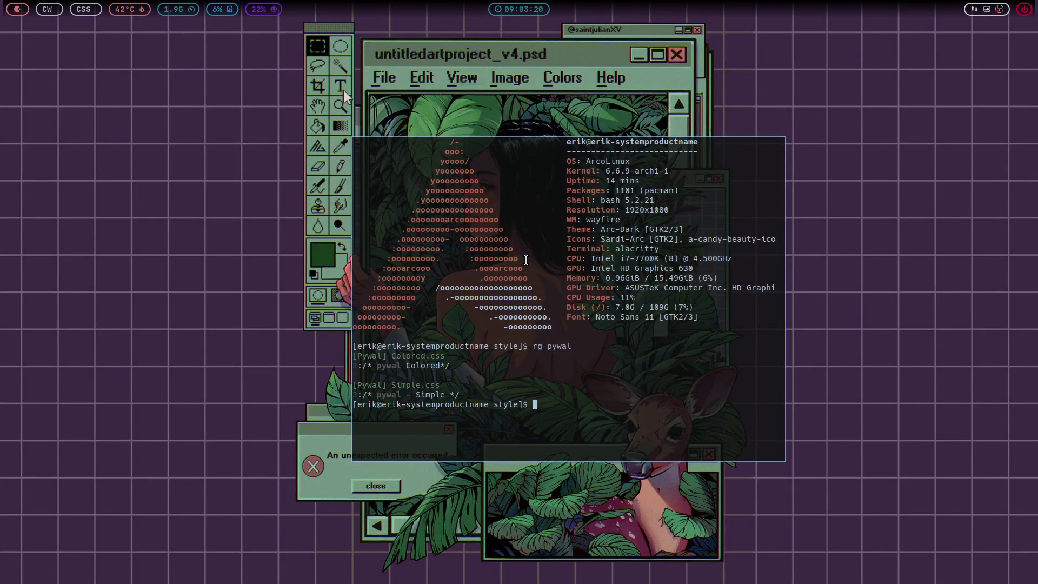
left_click_drag(626, 210, 779, 210)
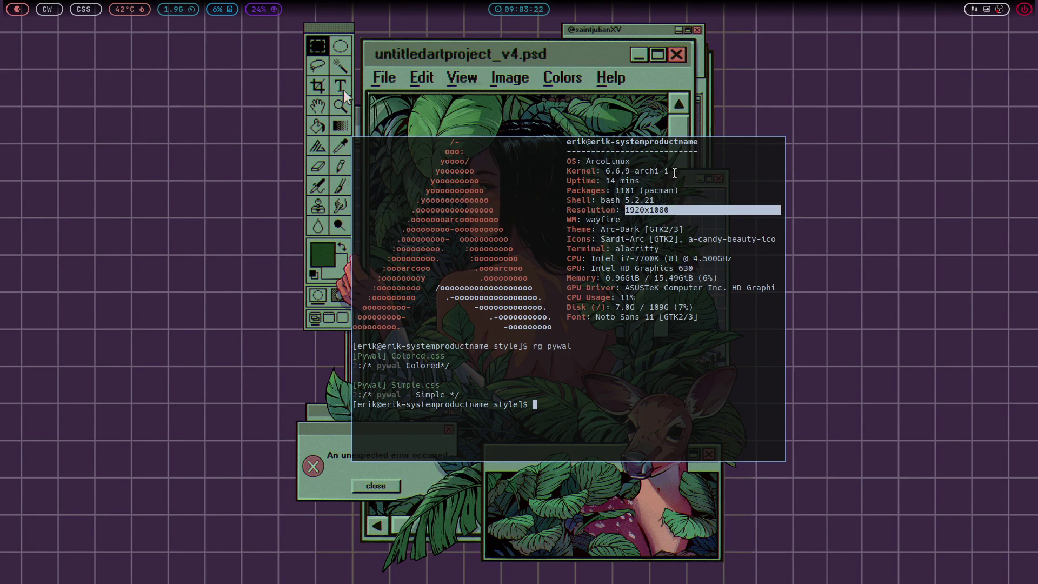
left_click_drag(674, 172, 571, 159)
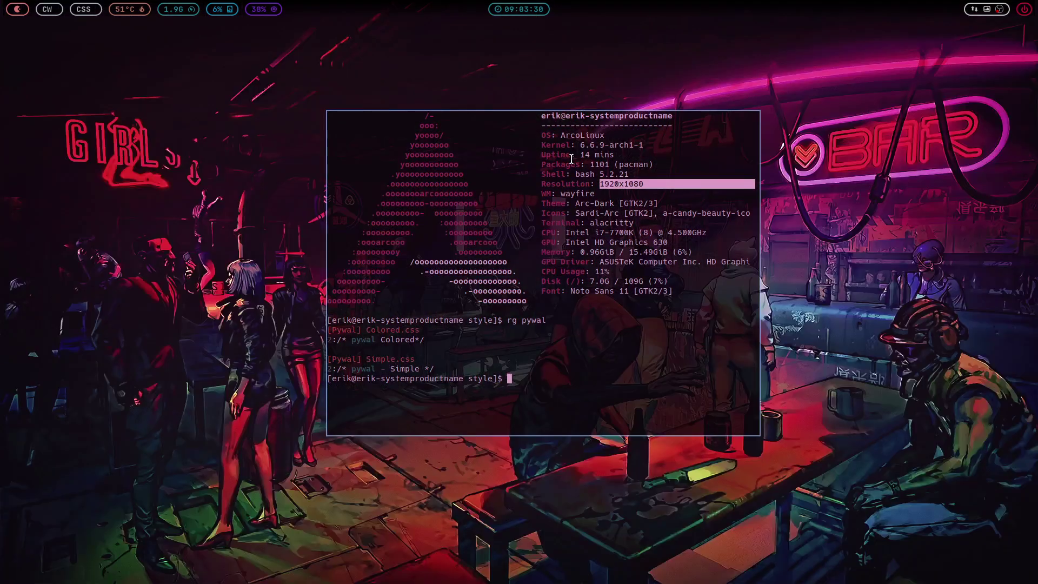
mouse_move(537, 179)
left_mouse_down()
mouse_move(922, 189)
mouse_move(549, 178)
left_mouse_up()
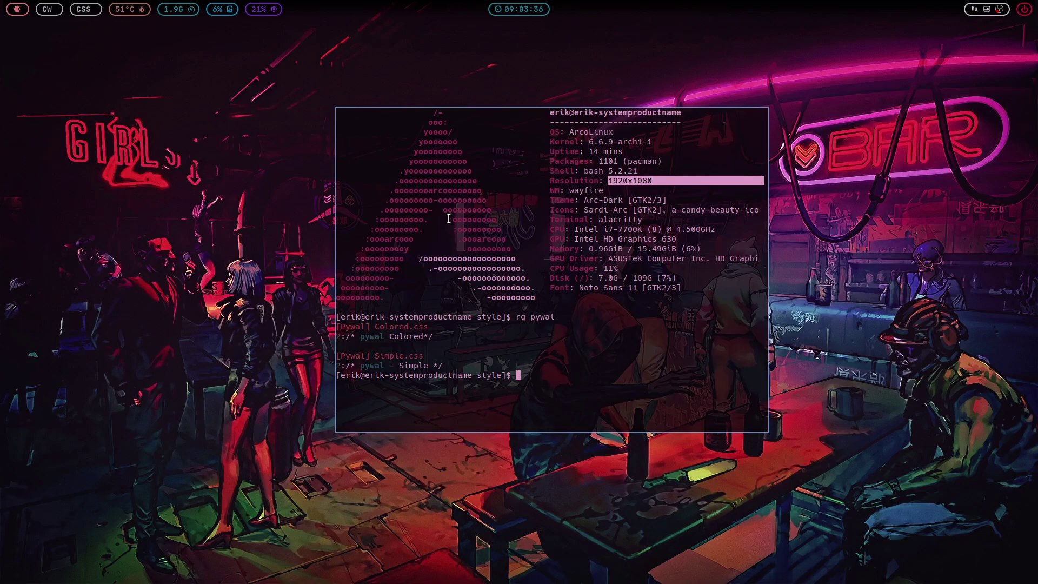
key("super+q")
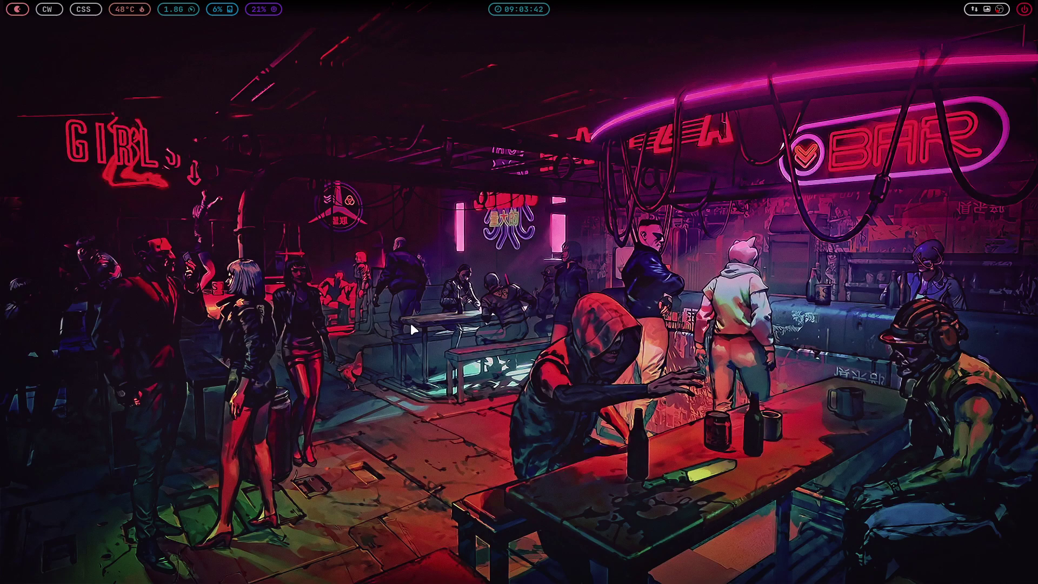
Open the change-waybar-wayfire script from the home directory's .bin folder in the text editor.
key("super+e")
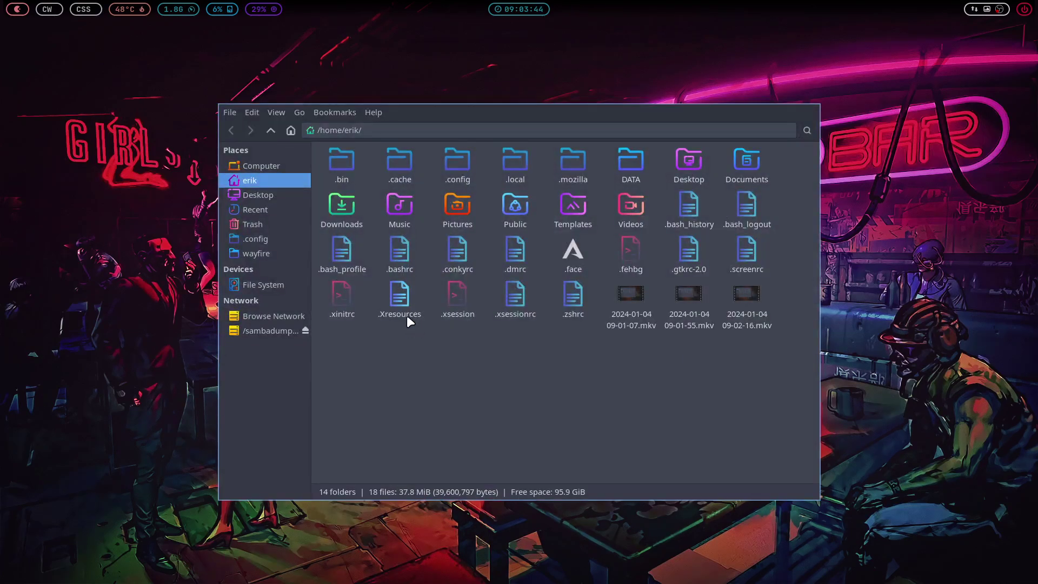
double_click(341, 162)
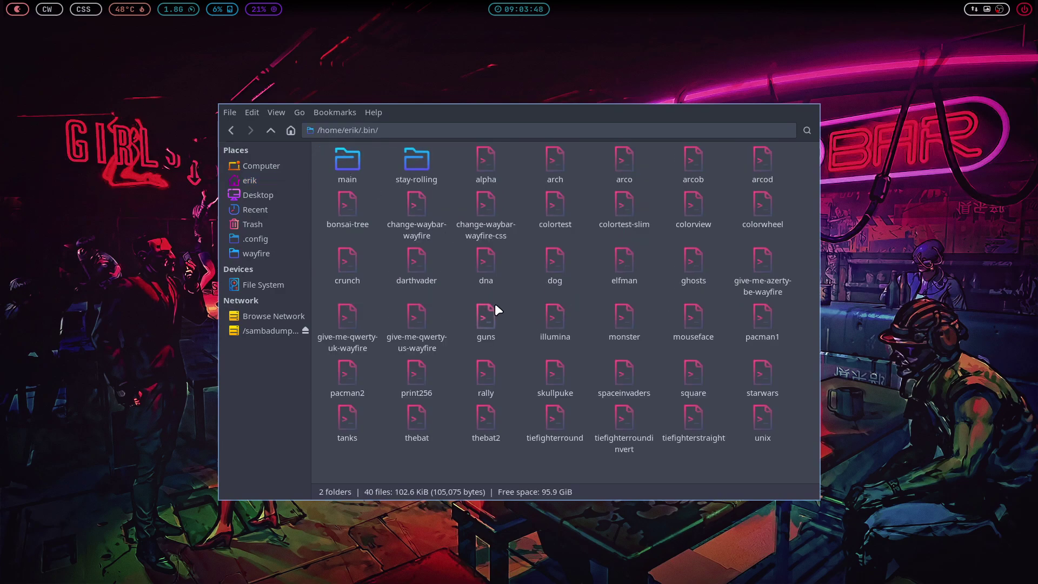
left_click(419, 203)
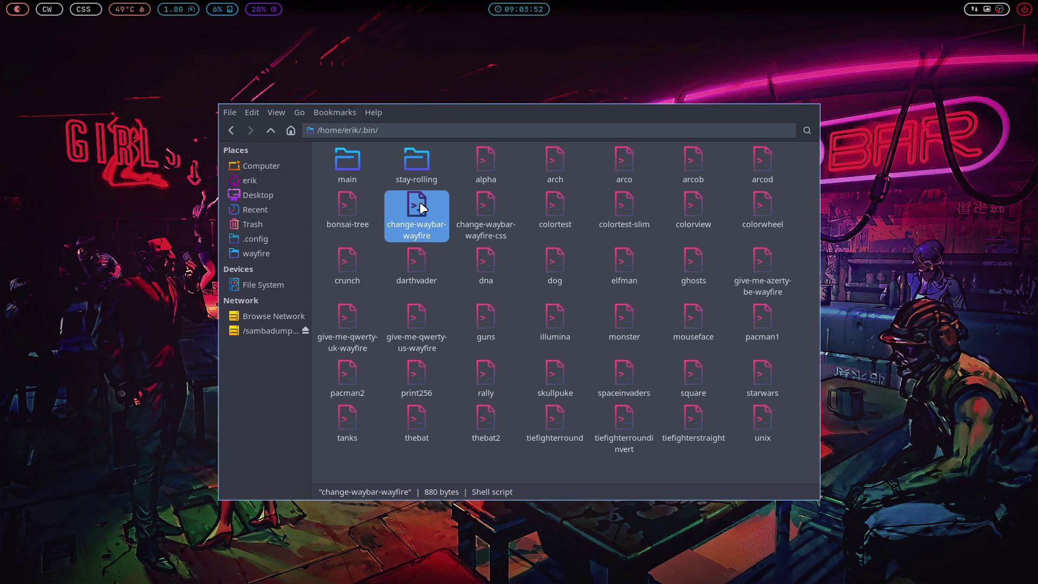
double_click(416, 204)
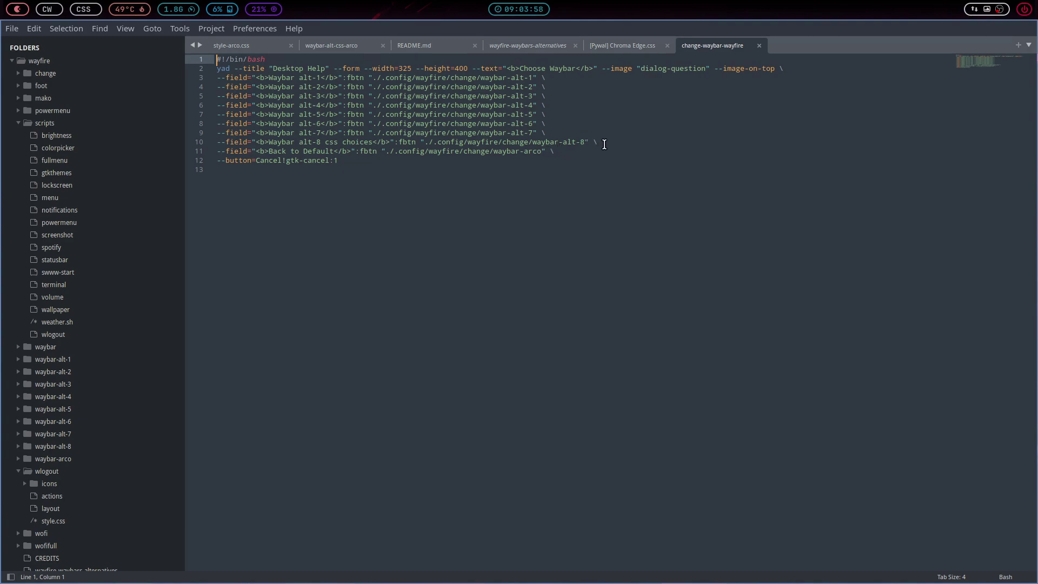
Duplicate the "Waybar alt-8 css choices" field line directly below itself.
left_click_drag(599, 142, 203, 142)
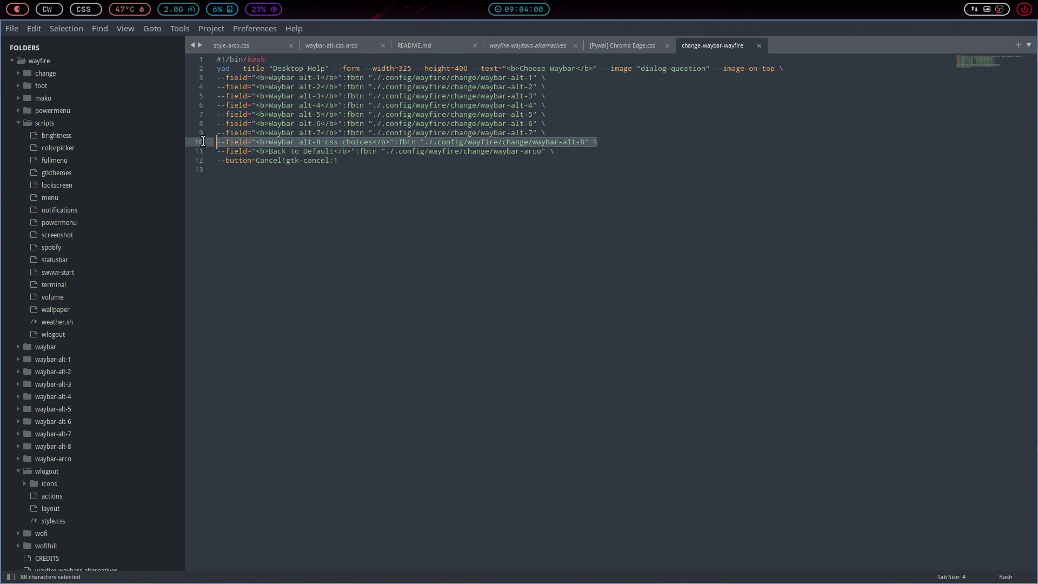
key("ctrl+c")
left_click(610, 141)
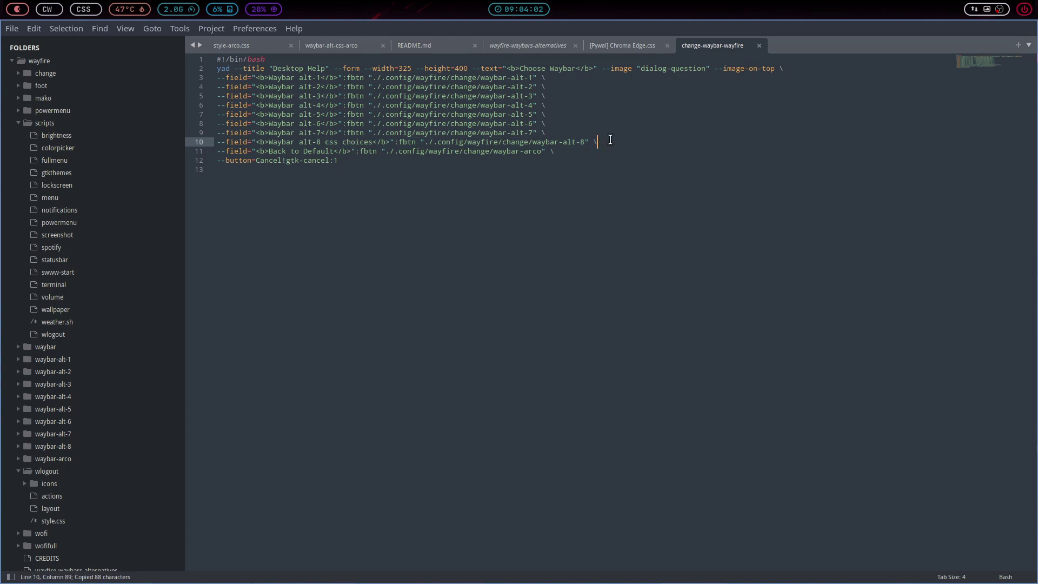
key("Return")
key("ctrl+v")
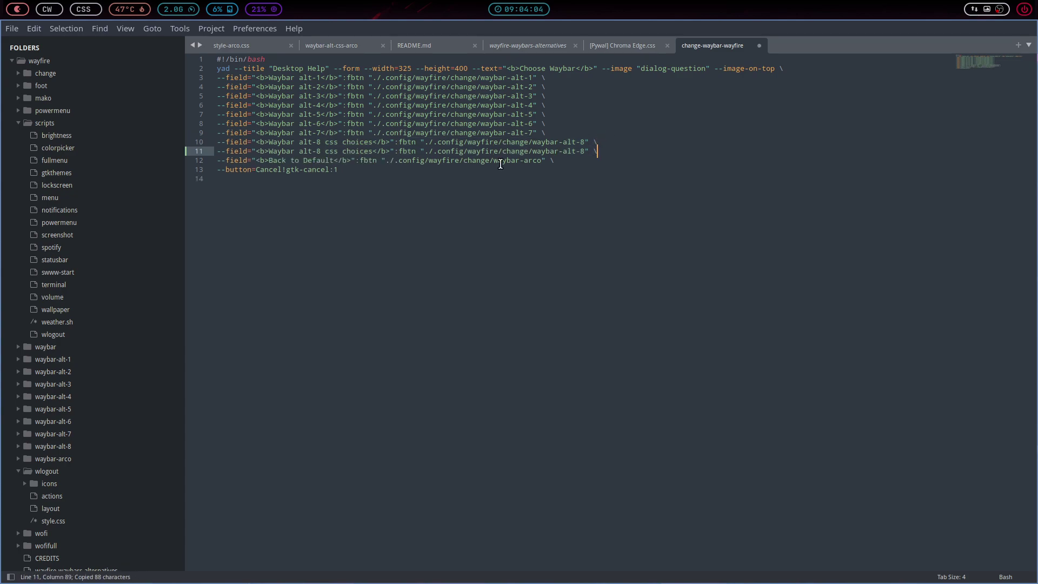
Change the duplicated field's label to "Waybar alt-9 pywal".
left_click(322, 151)
key("BackSpace")
type("9")
key("Delete")
key("Delete")
key("Delete")
key("Delete")
key("Delete")
key("Delete")
key("Delete")
key("Delete")
key("Delete")
key("Delete")
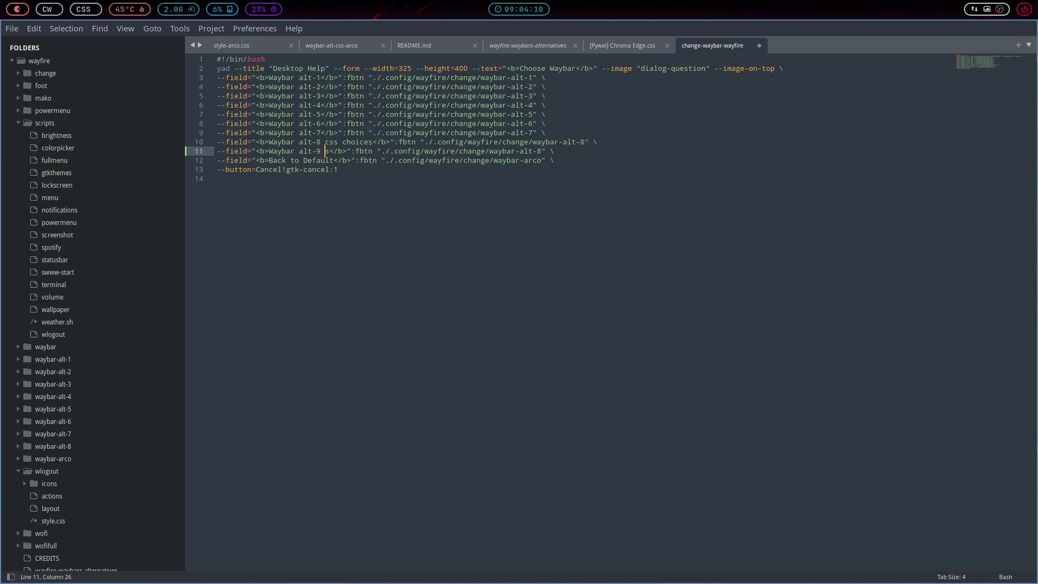
key("Delete")
type("pywal")
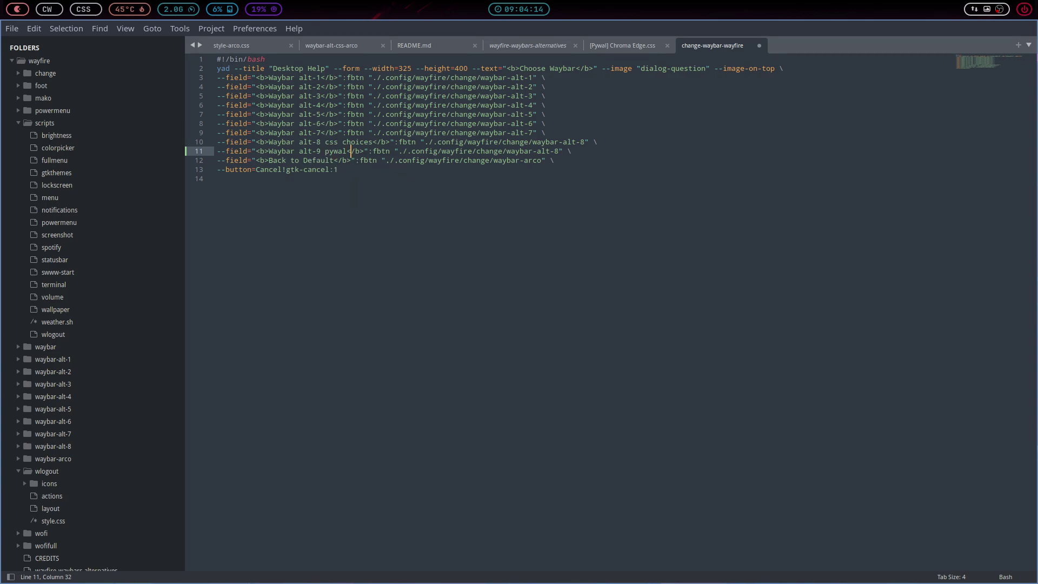
Point the alt-9 field at ./.config/wayfire/change/waybar-alt-9 and save the script.
key("Left")
key("Left")
key("Left")
key("BackSpace")
type("9")
key("ctrl+s")
Enlarge the editor text and inspect the label and script path of the new alt-9 line.
left_click_drag(268, 151, 389, 151)
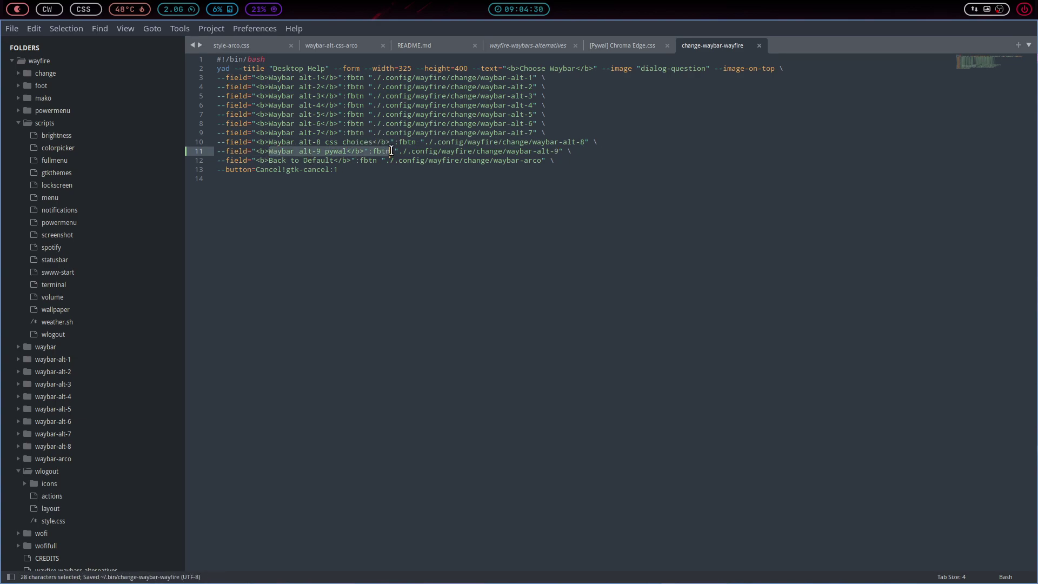
scroll(399, 374, "up", 5)
scroll(399, 373, "up", 2)
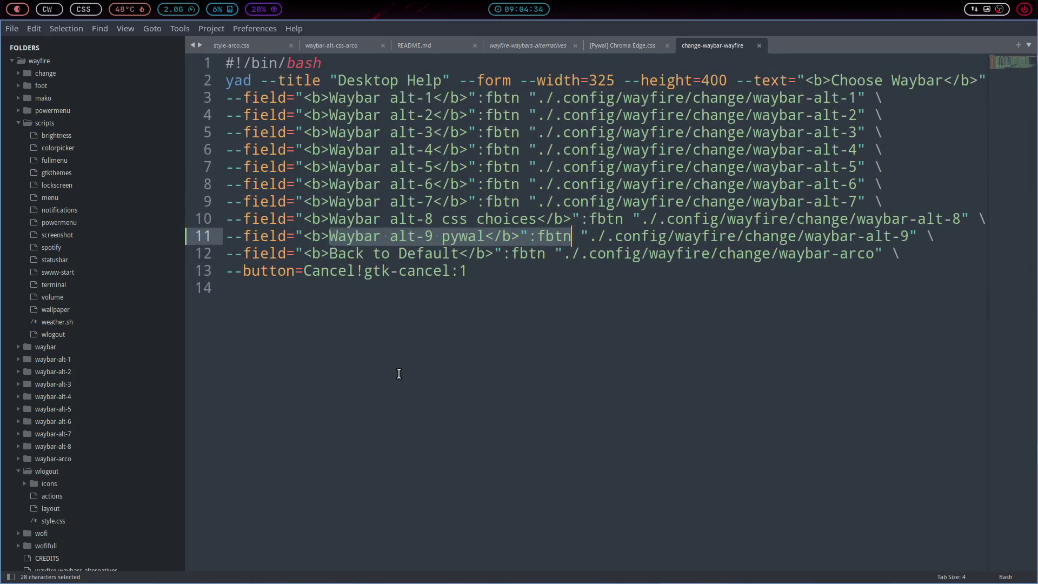
left_click(779, 238)
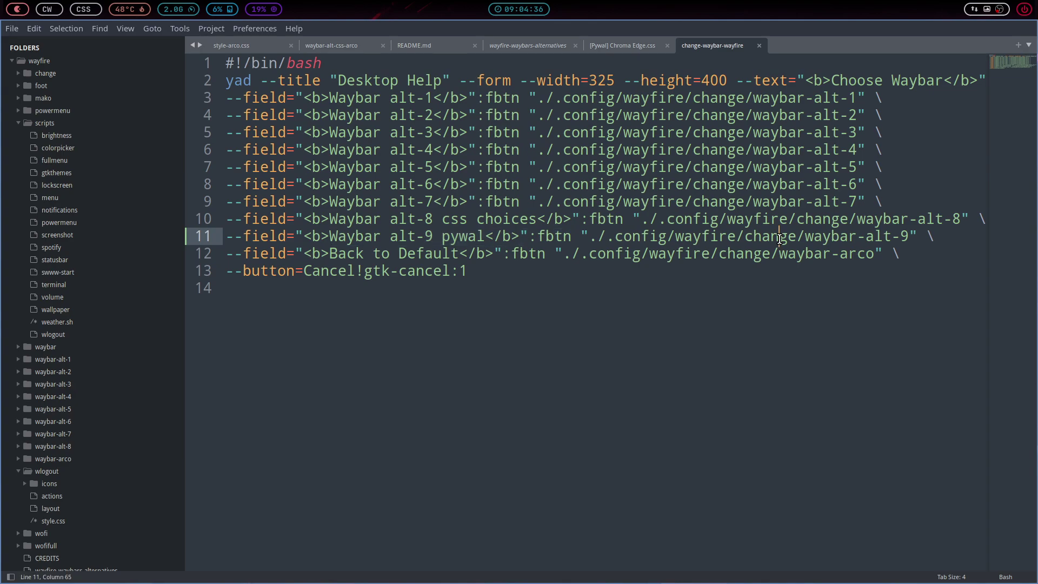
left_click_drag(805, 238, 929, 238)
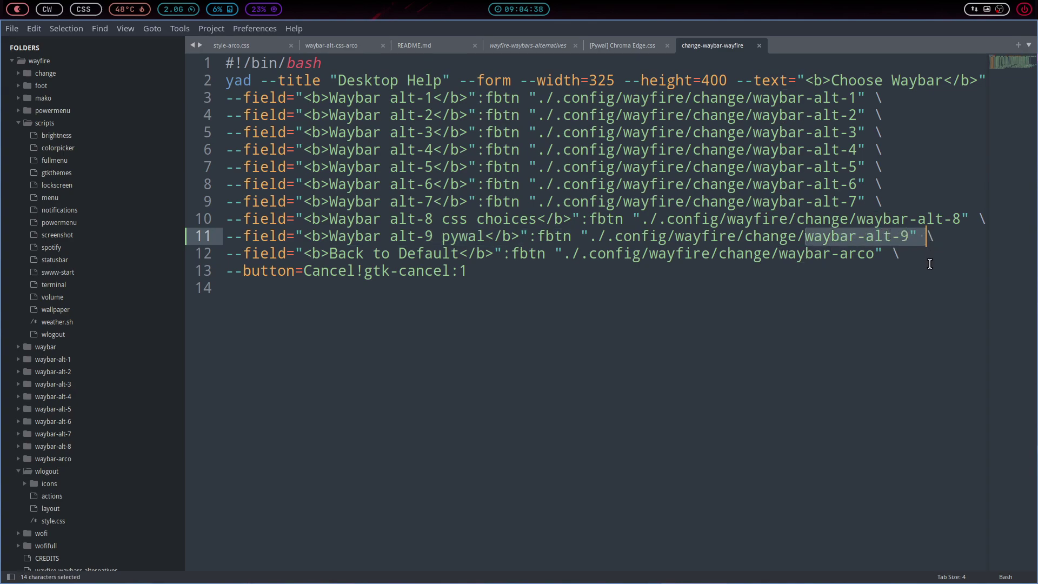
left_click(835, 349)
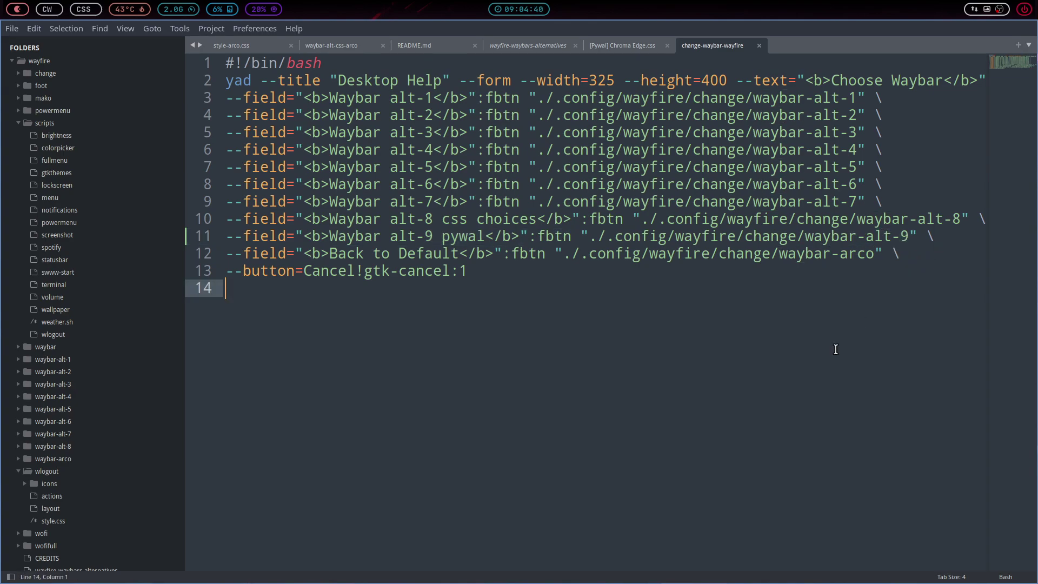
Save and close the script, and try the Waybar alt-9 pywal entry in the Choose Waybar dialog.
key("ctrl+s")
key("super+q")
left_click(50, 9)
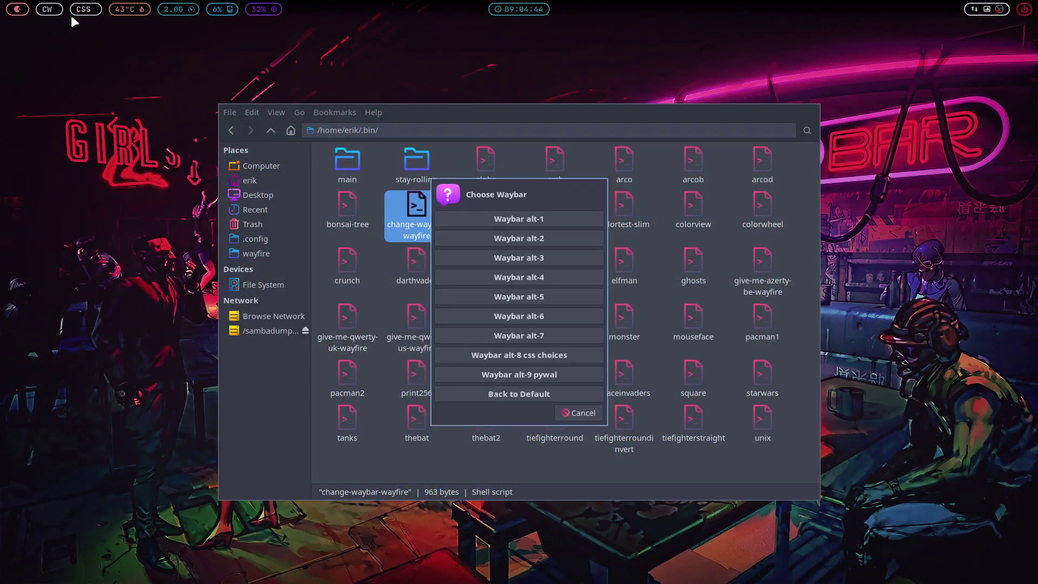
left_click(541, 374)
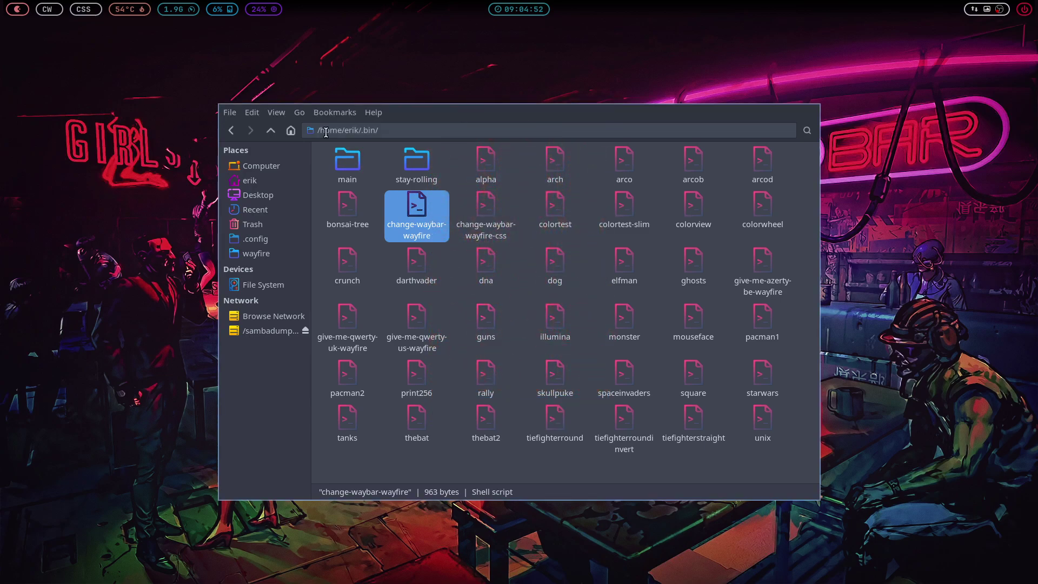
Duplicate the waybar-alt-8 script inside the wayfire configuration's change folder.
left_click(280, 252)
left_click(338, 160)
double_click(340, 161)
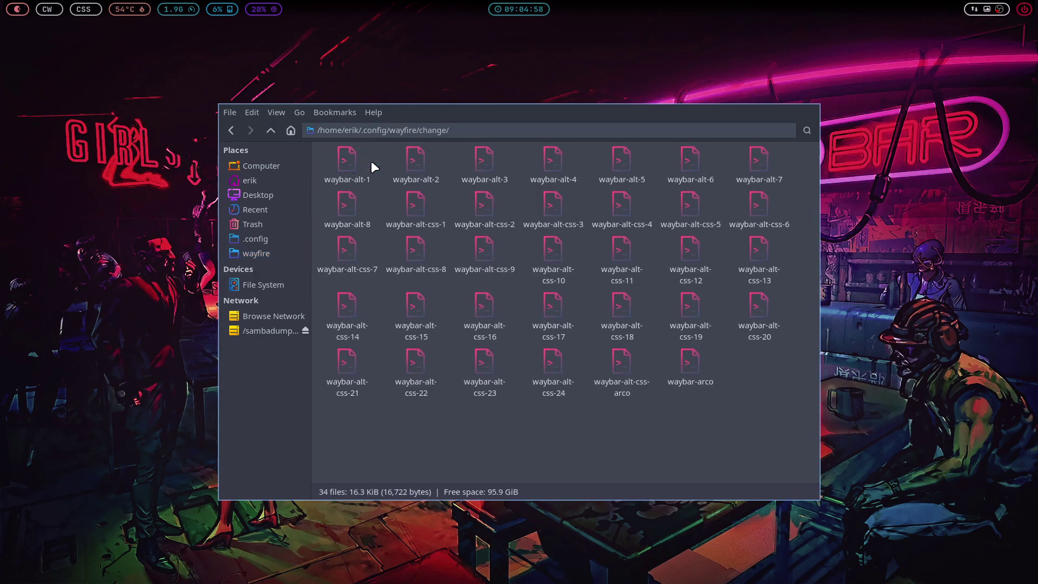
left_click(354, 222)
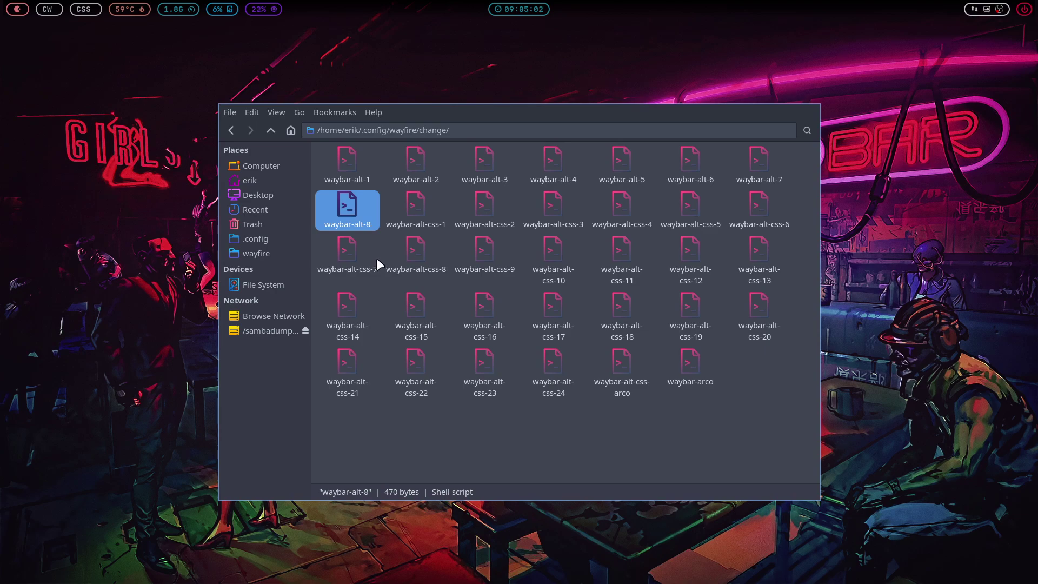
left_click(415, 216)
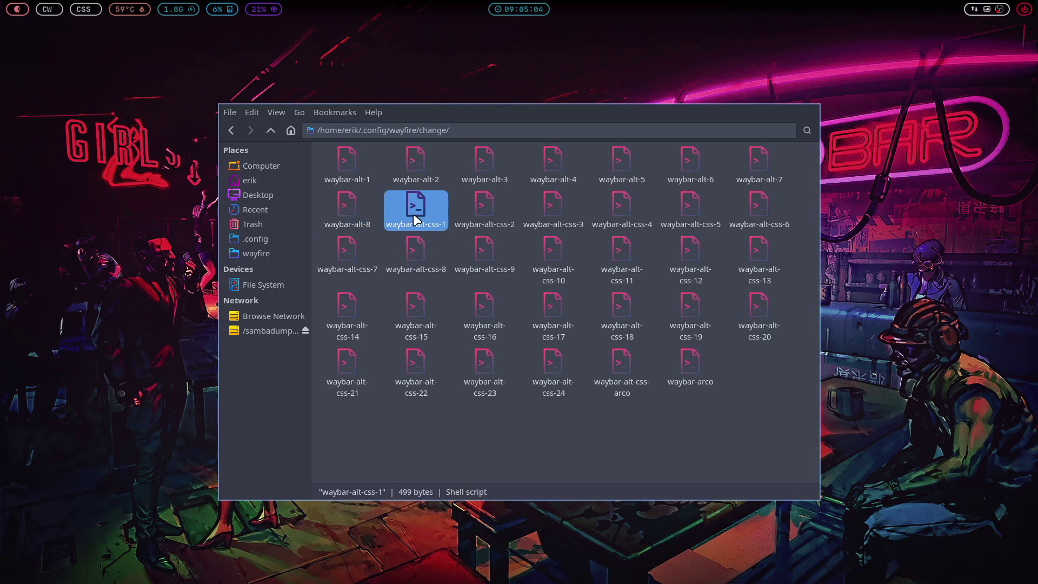
left_click(345, 207)
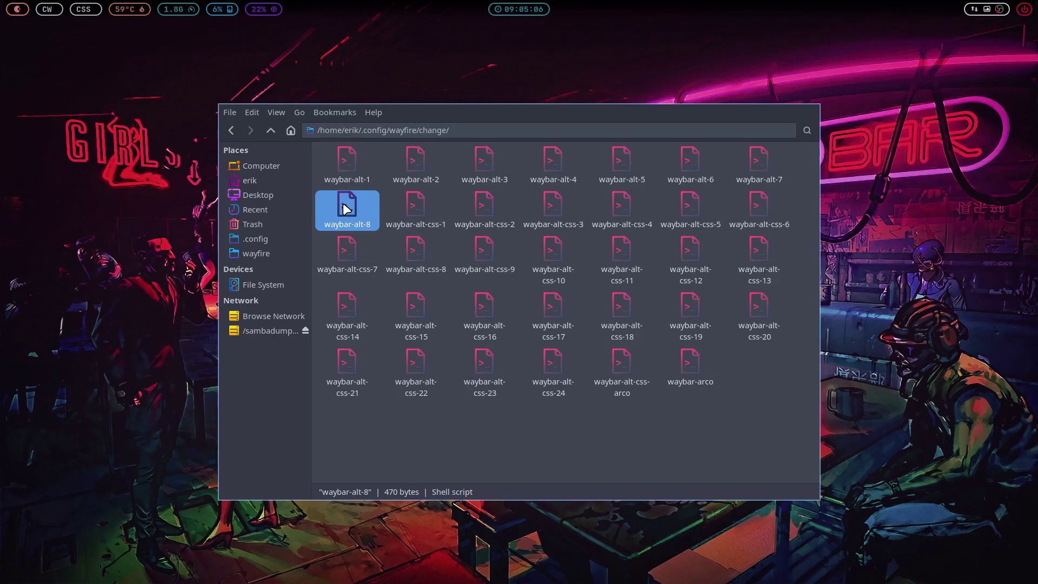
key("ctrl+c")
key("ctrl+v")
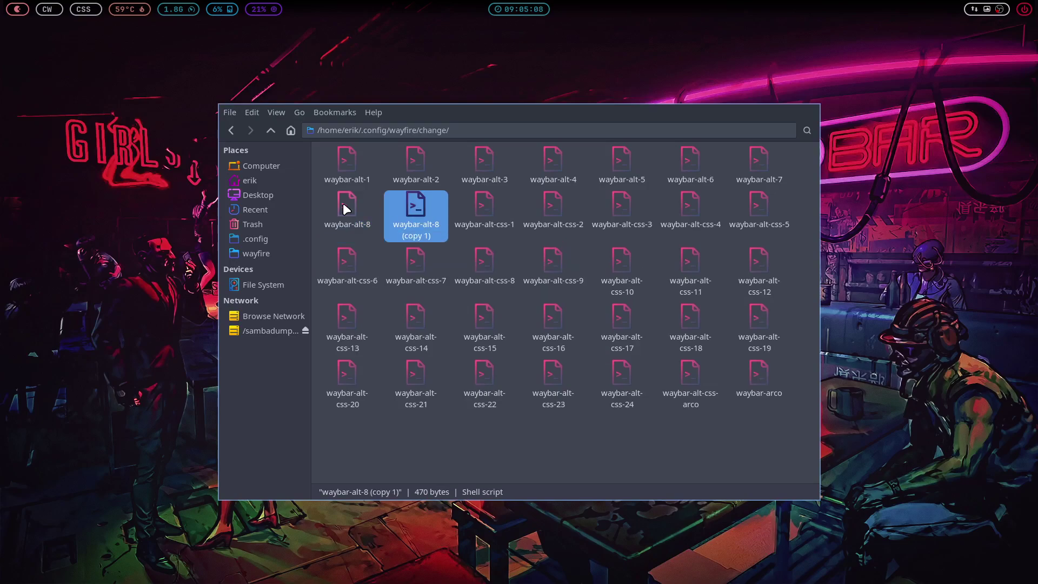
Rename the duplicated waybar-alt-8 script in the change folder to waybar-alt-9.
key("F2")
key("End")
key("BackSpace")
key("BackSpace")
key("BackSpace")
key("BackSpace")
key("BackSpace")
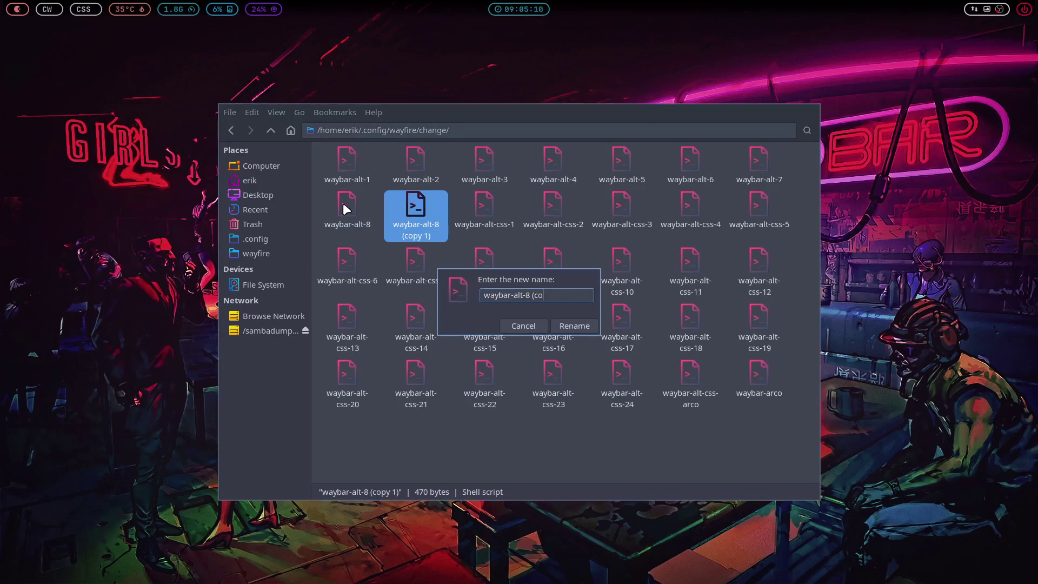
key("BackSpace")
key("BackSpace")
key("BackSpace")
key("BackSpace")
key("BackSpace")
type("9")
key("Return")
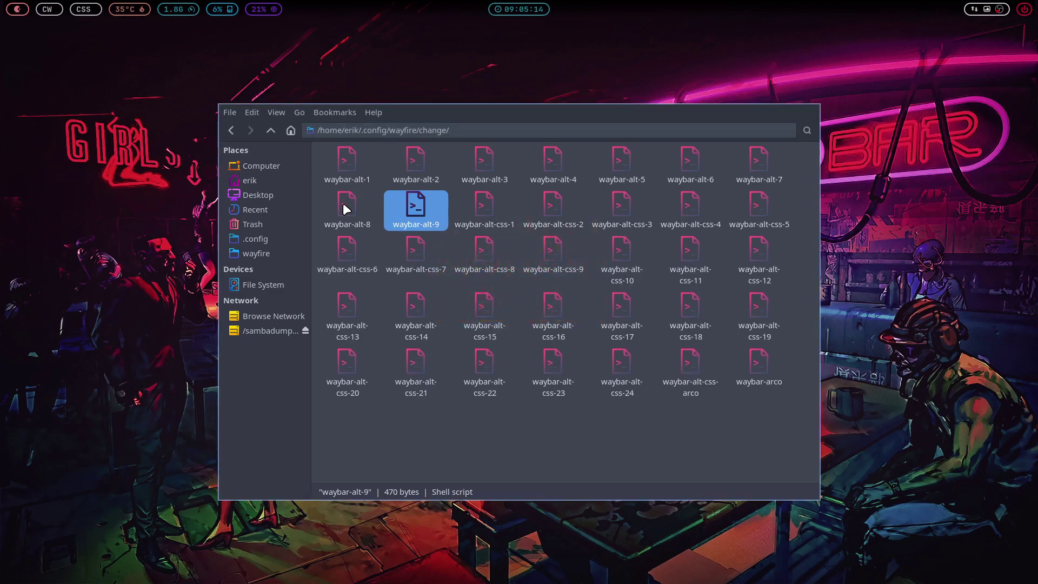
Open the waybar-alt-9 script, change its copy source on line 4 to ~/.config/wayfire/waybar-alt-9/*, and save it.
double_click(421, 203)
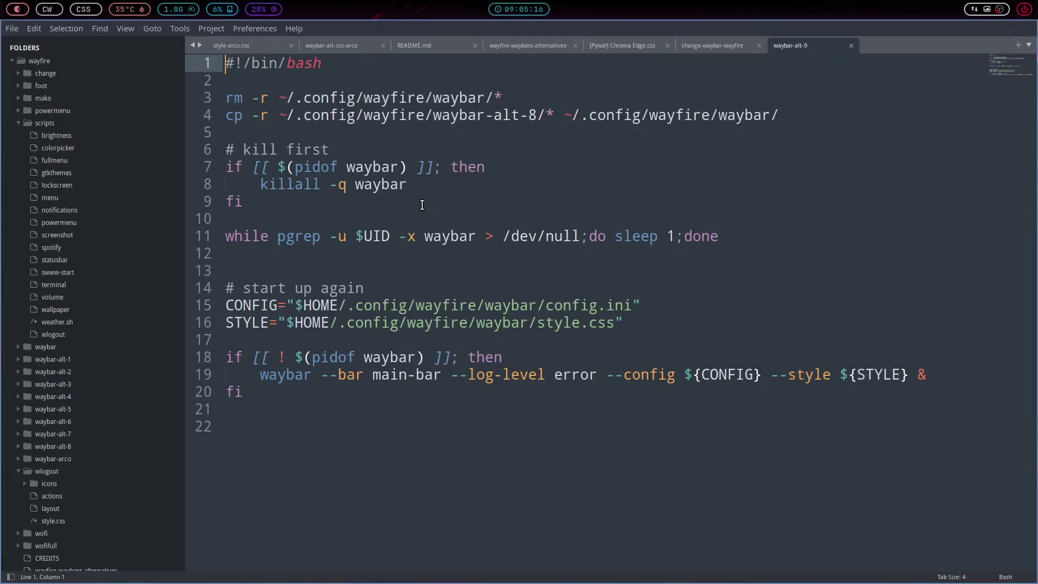
left_click(539, 115)
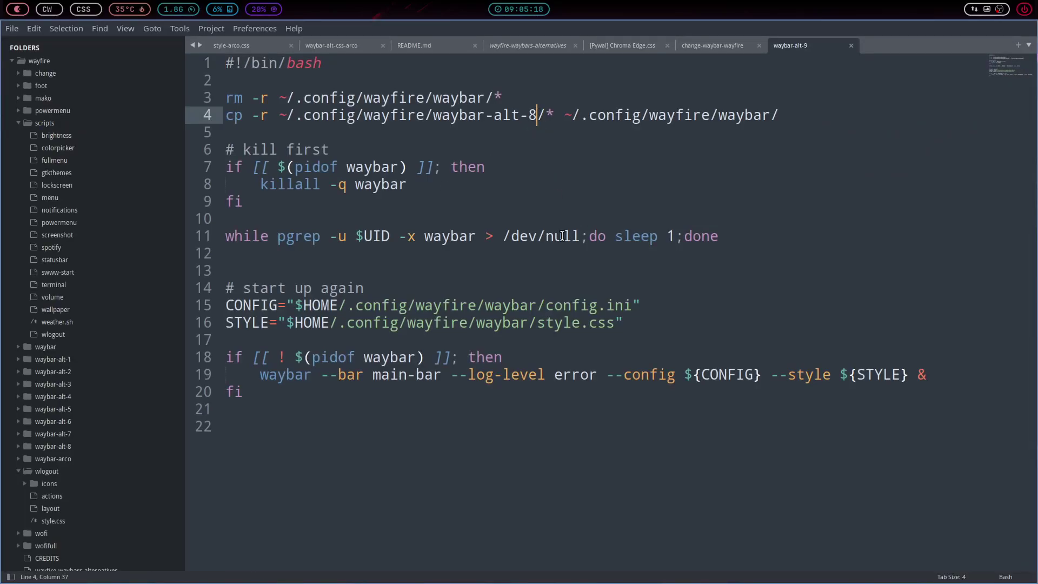
mouse_move(438, 119)
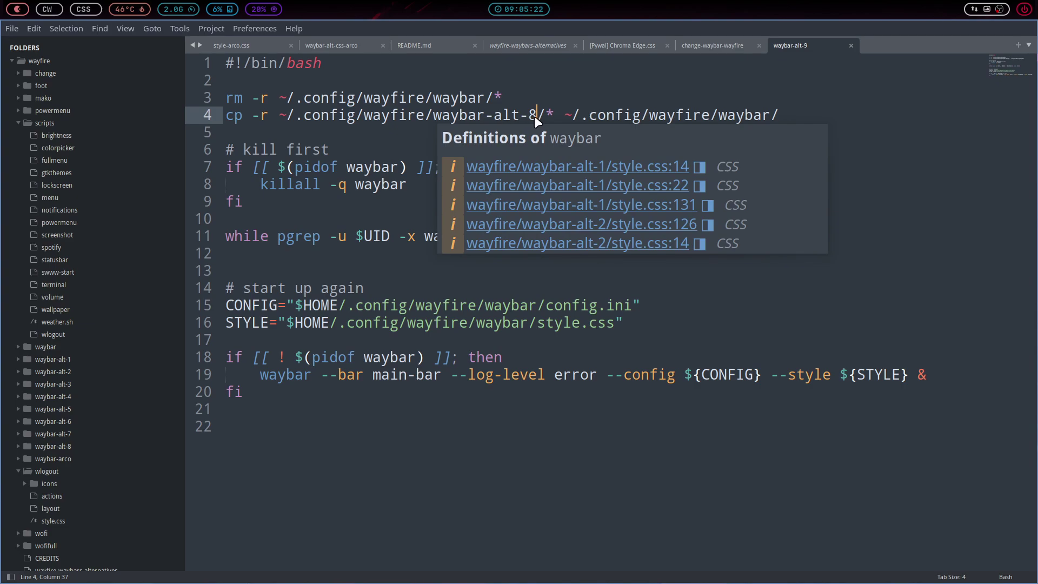
key("BackSpace")
type("9")
left_click(562, 115)
key("Up")
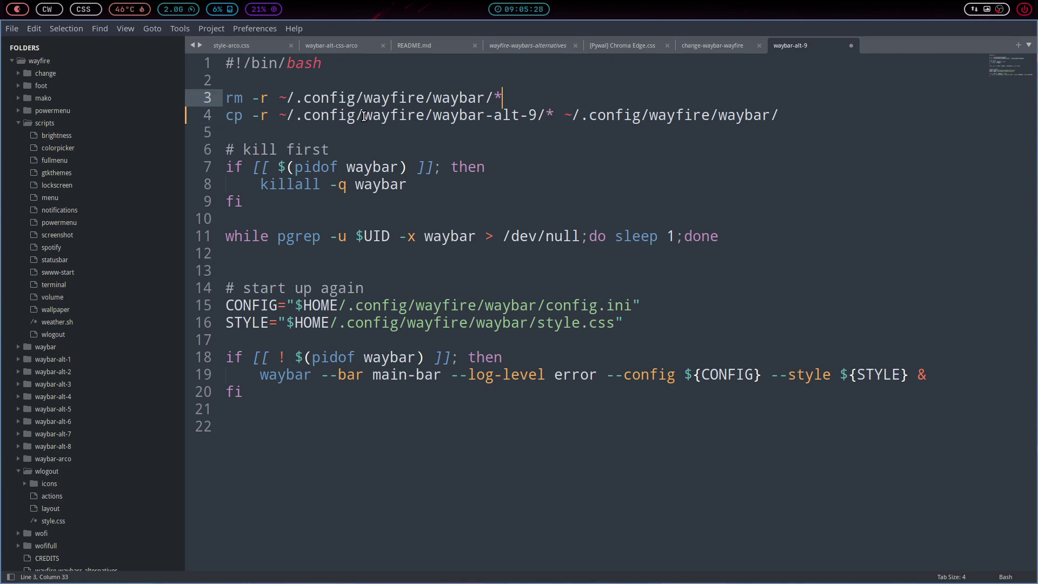
left_click(463, 448)
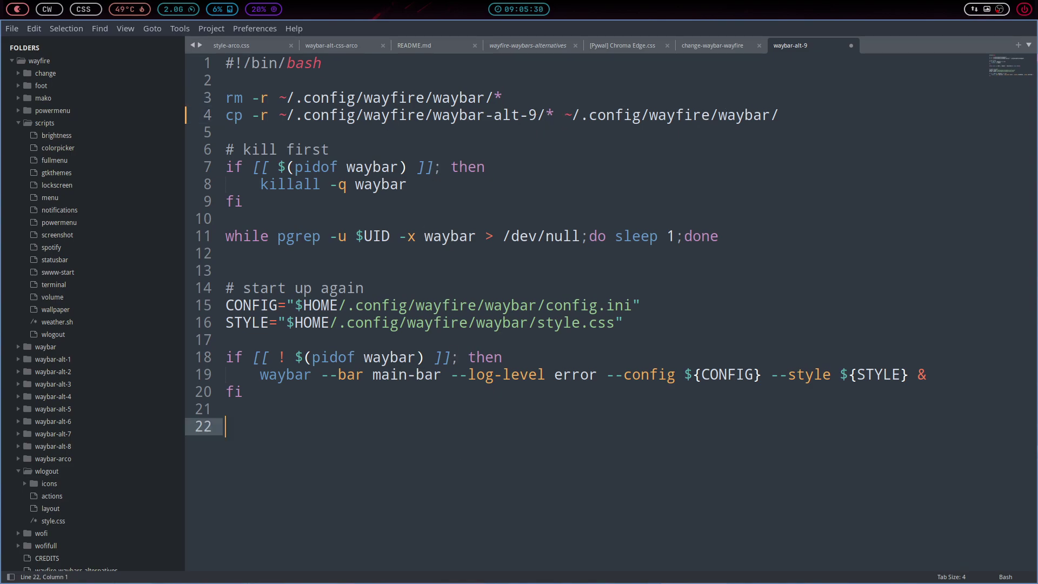
key("ctrl+s")
Return to the file manager and duplicate the waybar-alt-8 folder inside the wayfire configuration folder.
key("super+Right")
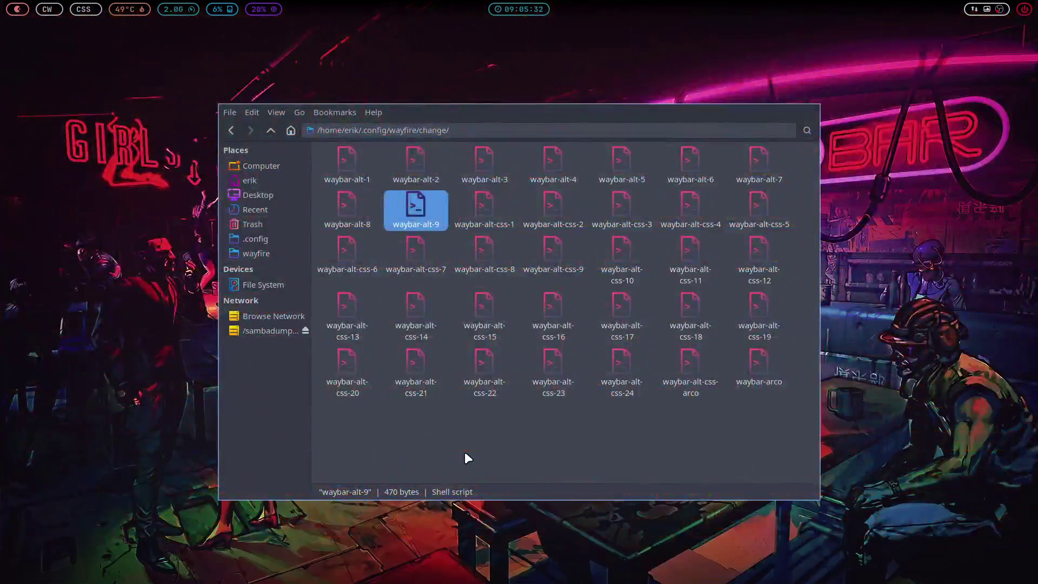
left_click(271, 128)
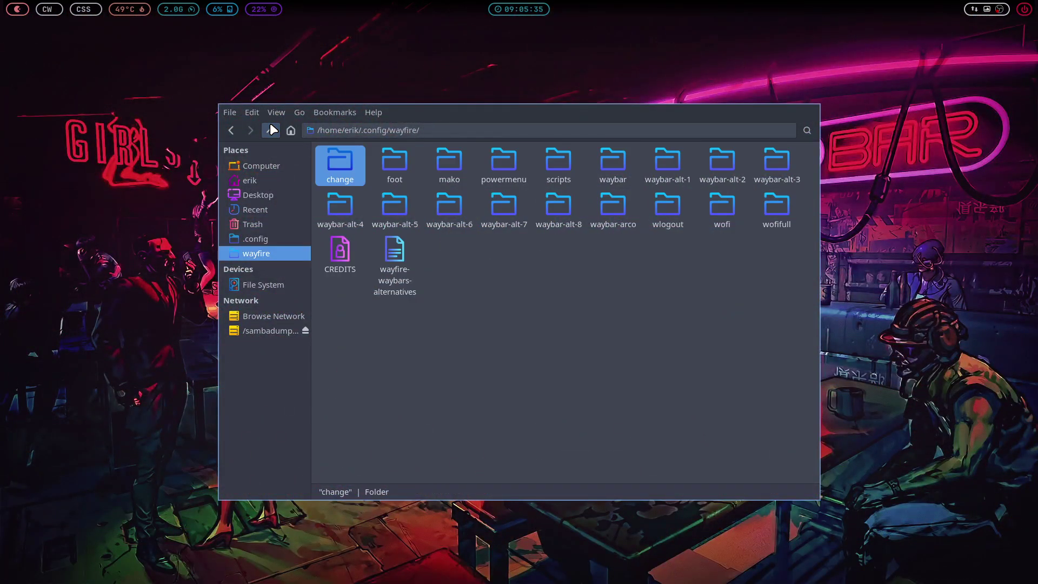
left_click(567, 213)
key("ctrl+v")
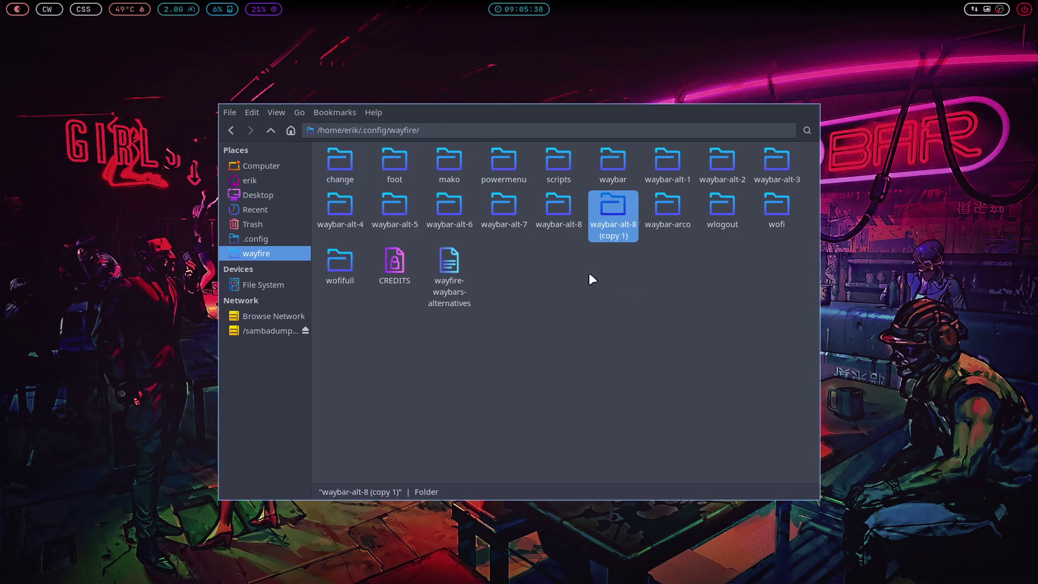
Rename the duplicated waybar-alt-8 folder to waybar-alt-9 and open it.
key("F2")
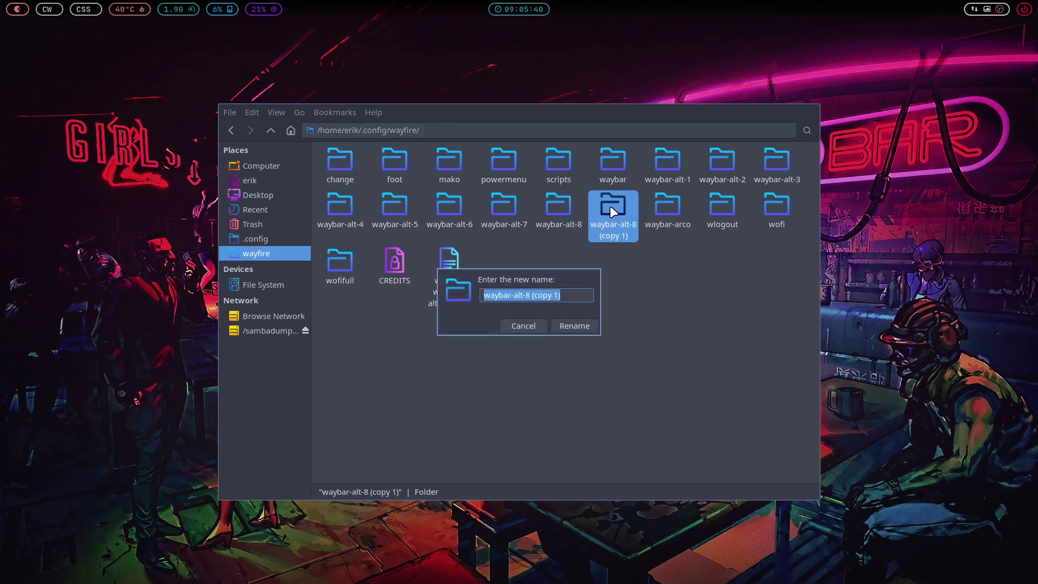
key("End")
key("BackSpace")
key("BackSpace")
key("BackSpace")
key("BackSpace")
key("BackSpace")
key("BackSpace")
key("BackSpace")
key("BackSpace")
key("BackSpace")
key("BackSpace")
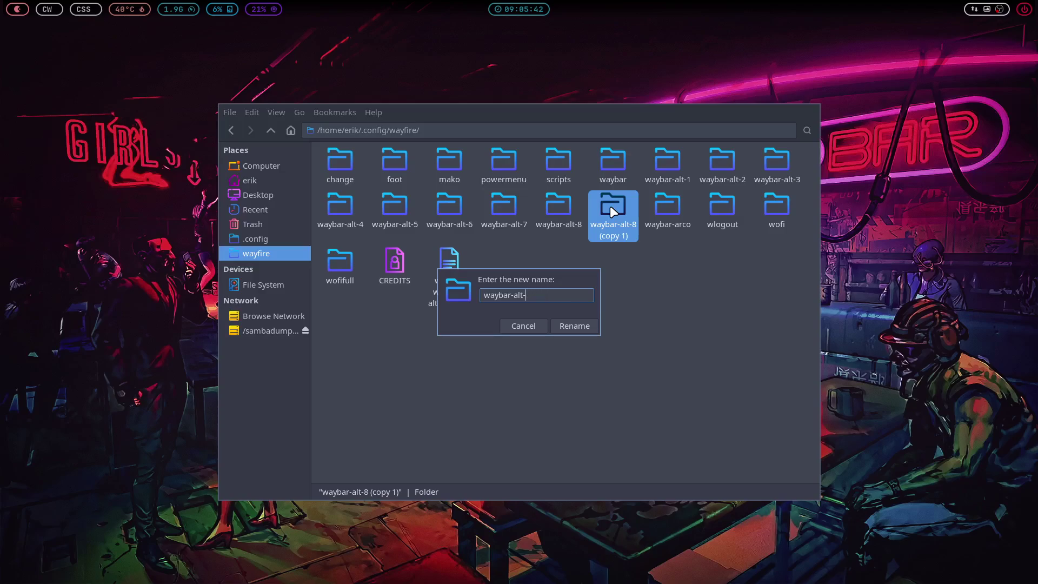
type("9")
key("Return")
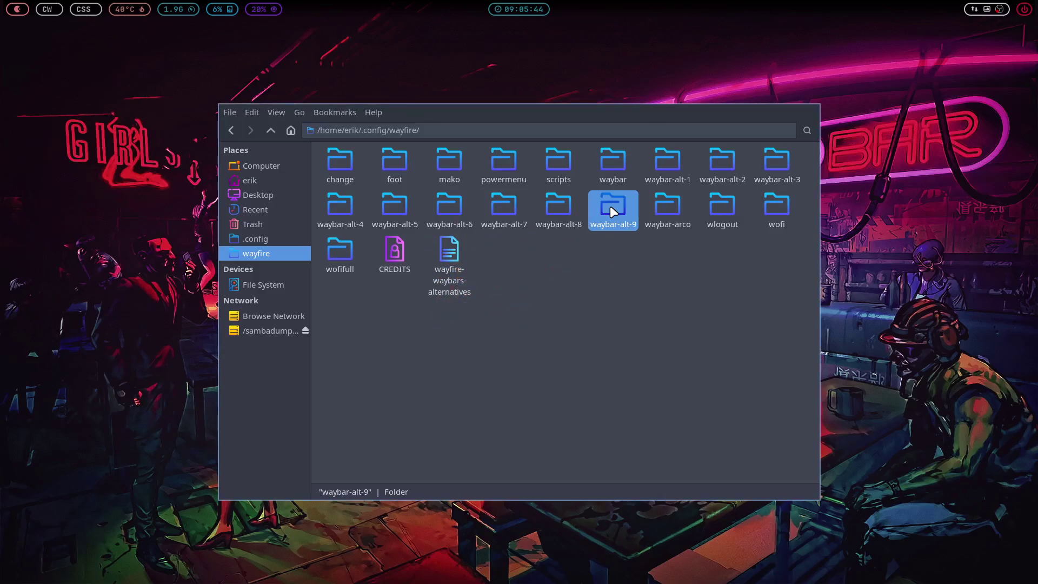
double_click(611, 210)
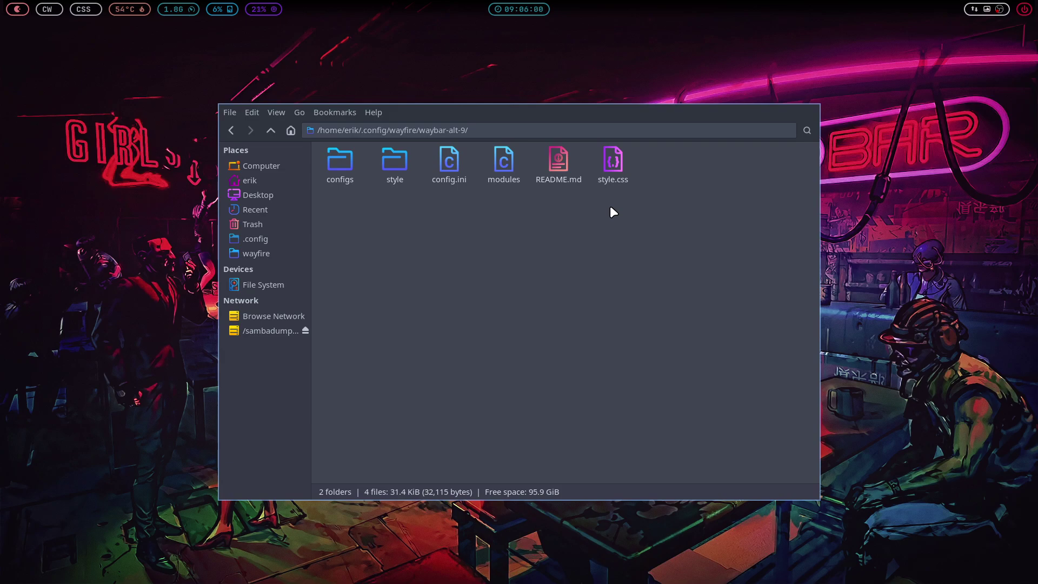
Review the available entries in the Choose Waybar dialog, including alt-9 pywal, and cancel without choosing one.
left_click(46, 7)
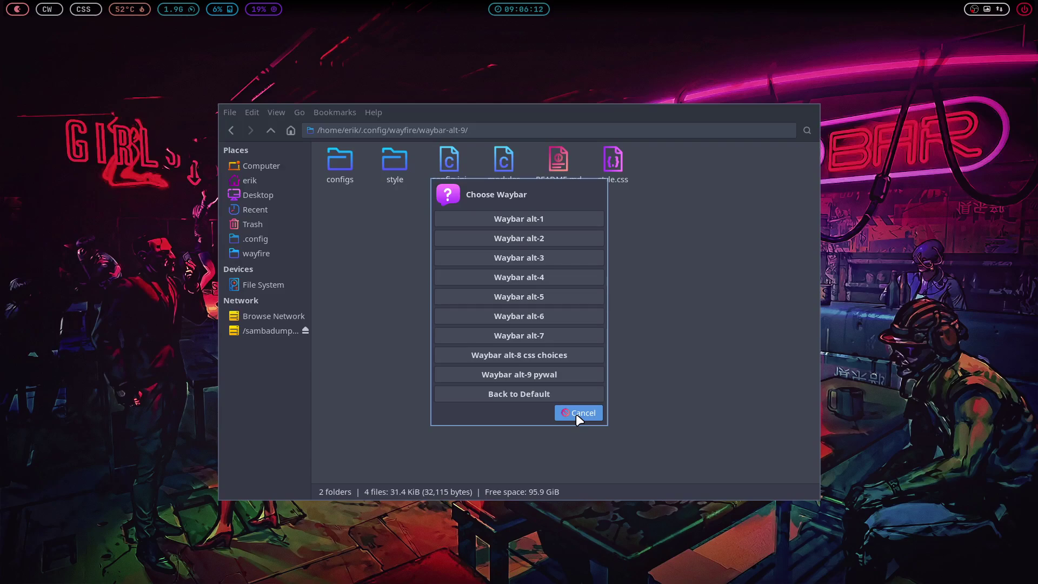
left_click(576, 415)
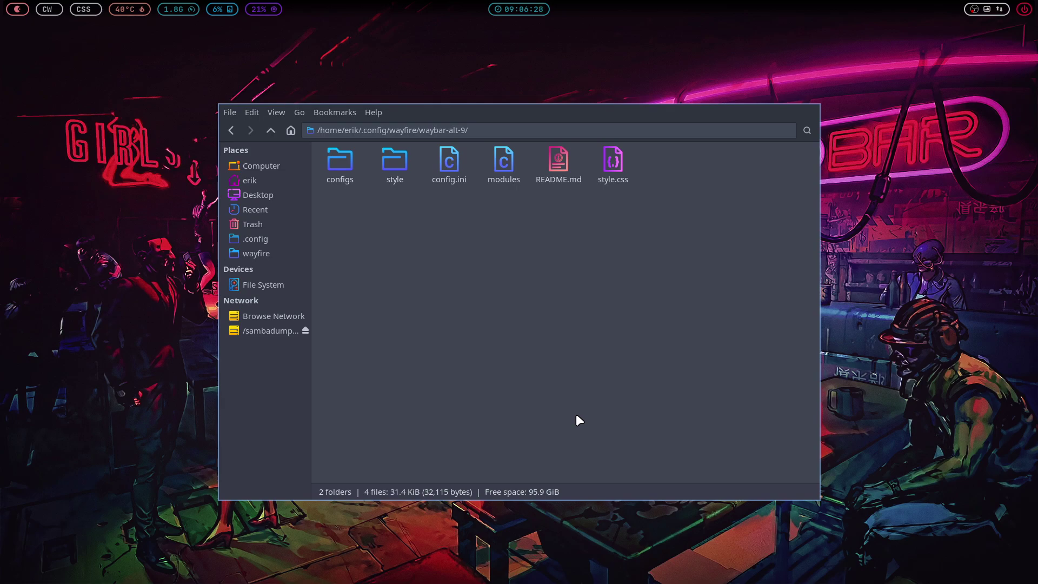
left_click(50, 8)
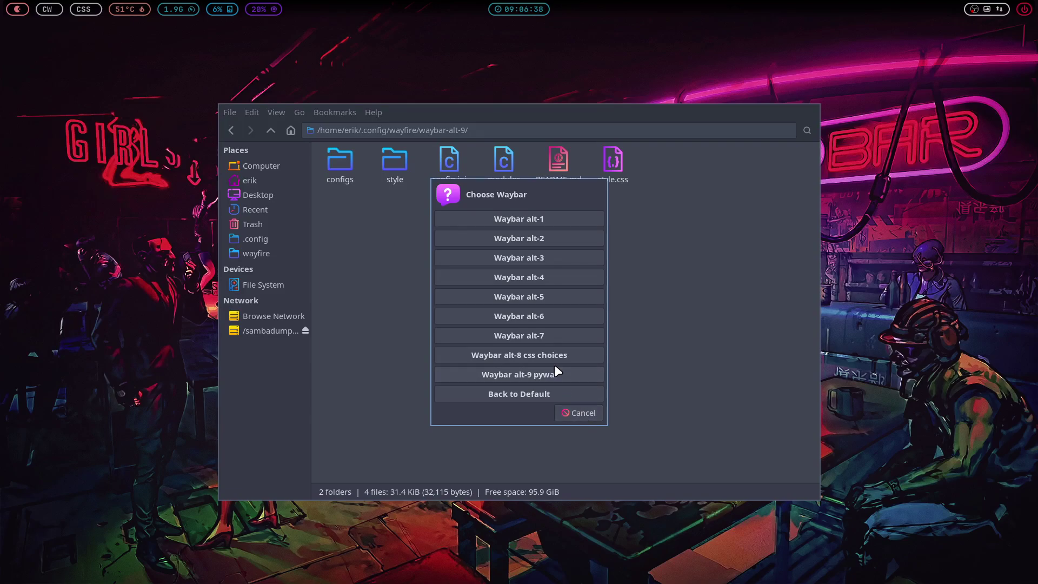
left_click(573, 413)
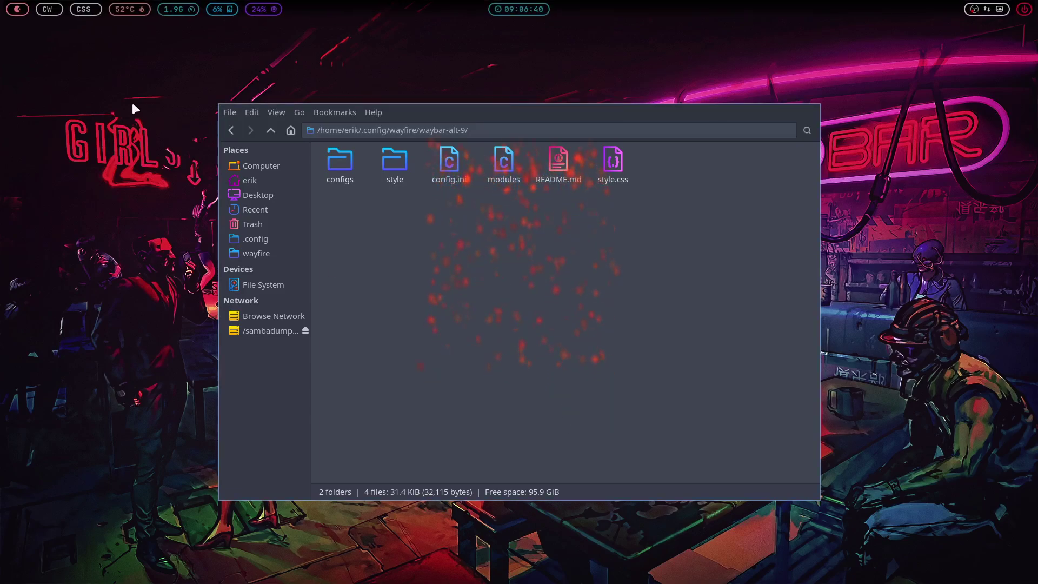
Open the Choose Waybar-css dialog and preview the bar styles from Waybar alt-1-css through alt-9-css.
left_click(76, 12)
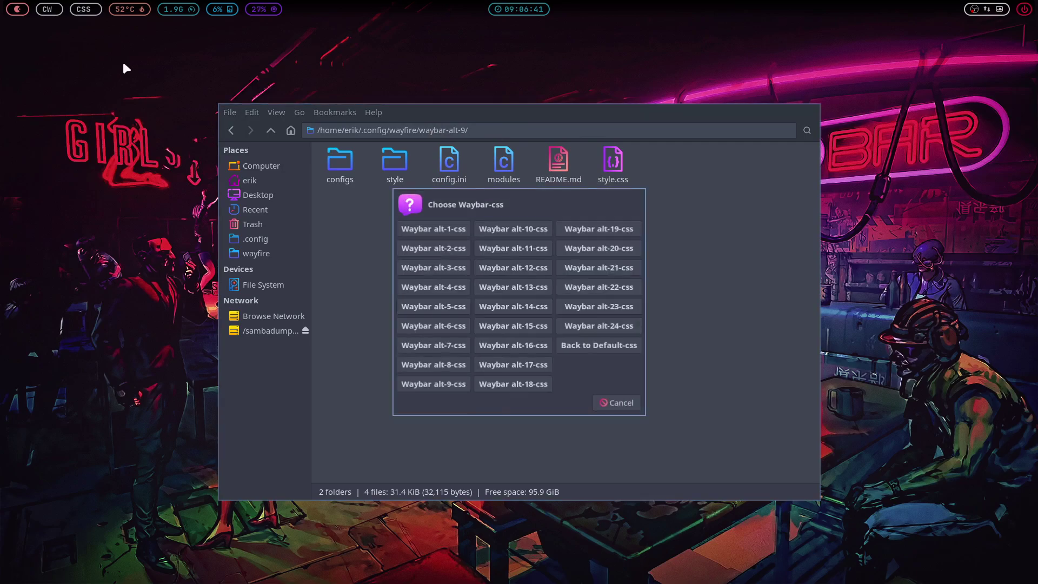
left_click(436, 230)
left_click(439, 249)
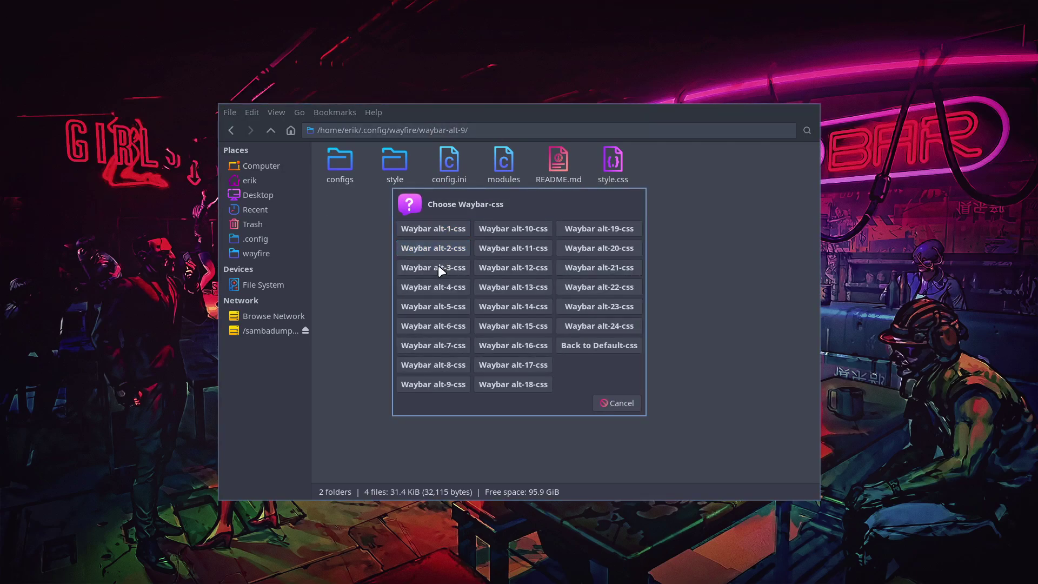
left_click(438, 266)
left_click(443, 287)
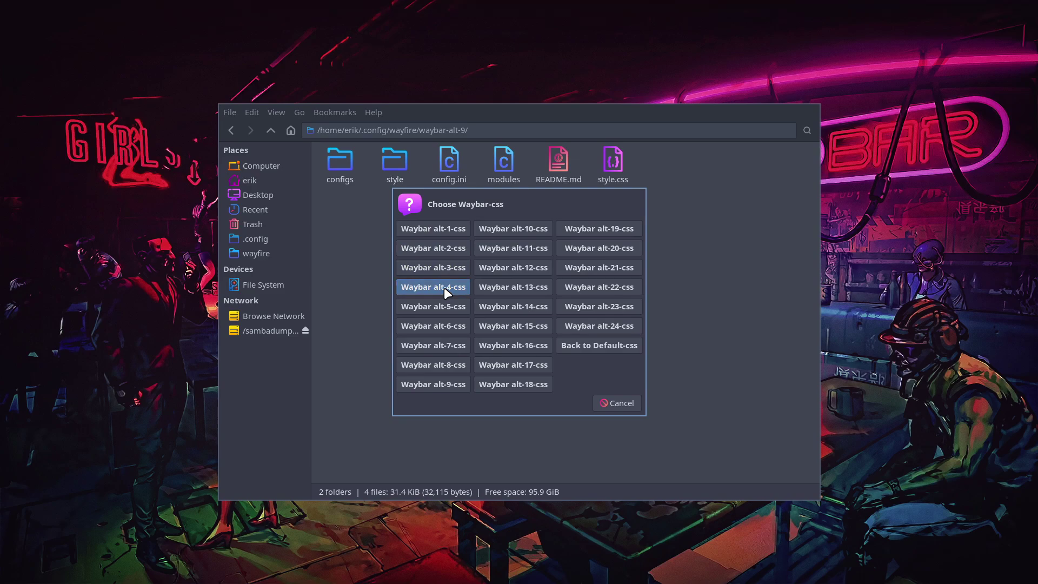
left_click(444, 304)
left_click(449, 326)
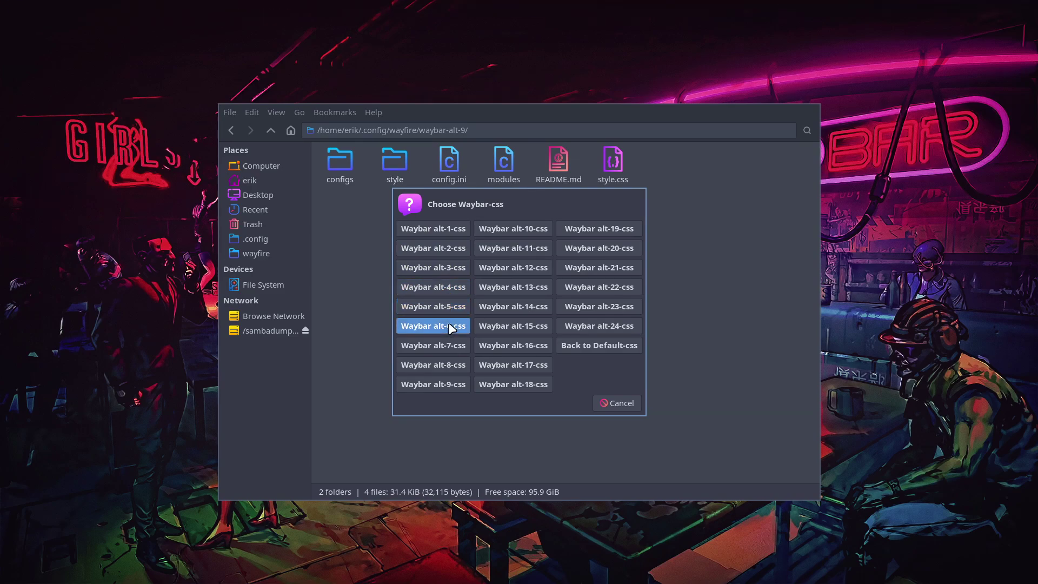
left_click(450, 345)
left_click(449, 358)
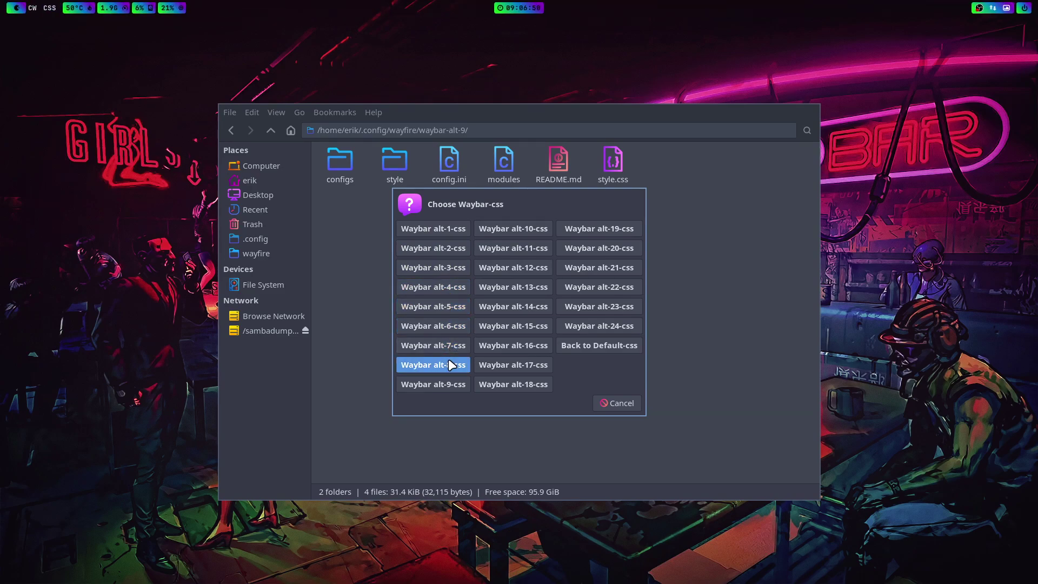
left_click(448, 383)
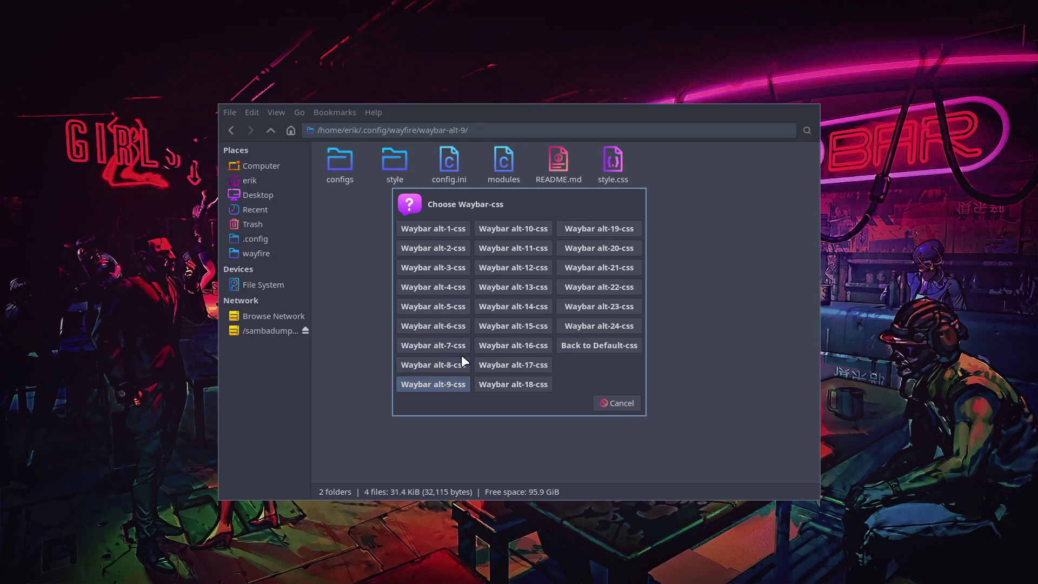
Preview the bar styles from Waybar alt-10-css through alt-18-css in succession.
left_click(518, 223)
left_click(514, 247)
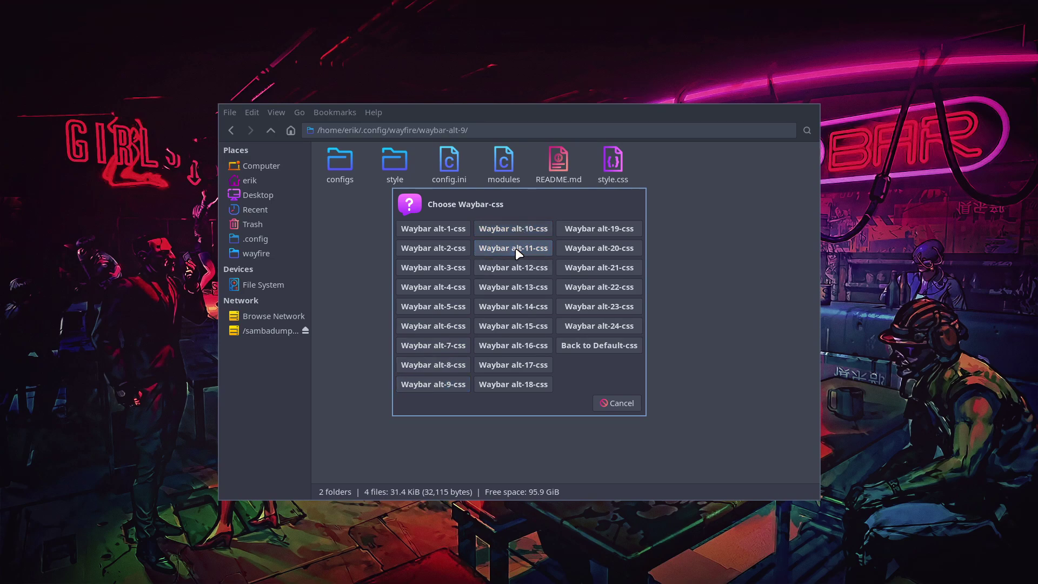
left_click(517, 268)
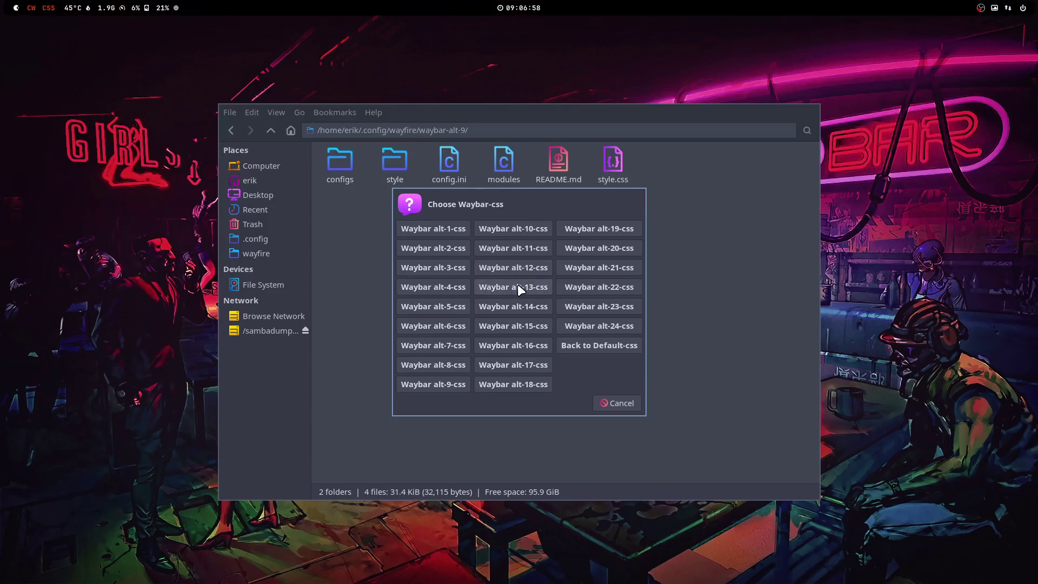
left_click(517, 285)
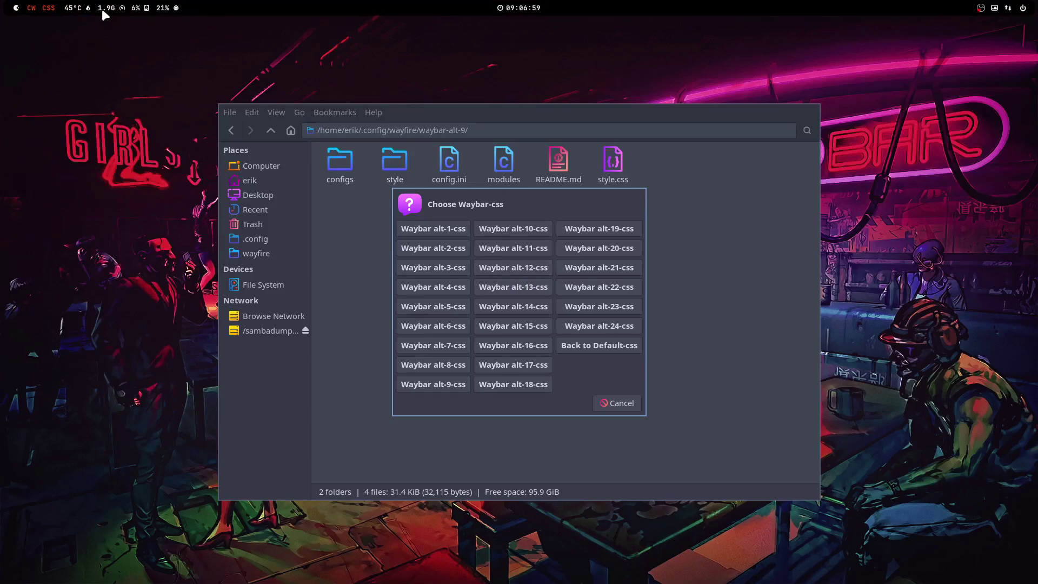
left_click(526, 308)
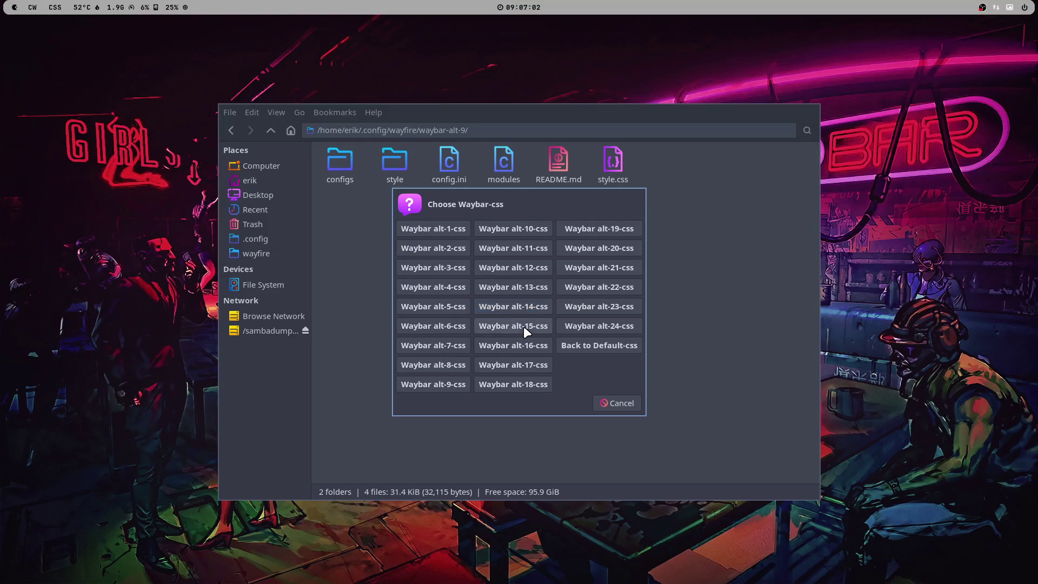
left_click(523, 326)
left_click(523, 342)
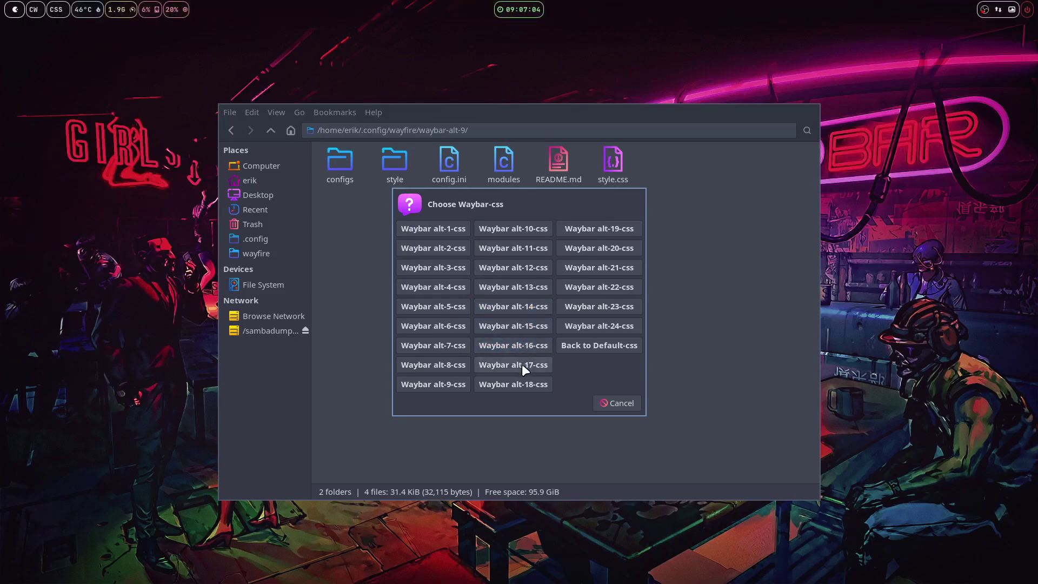
left_click(520, 367)
left_click(521, 382)
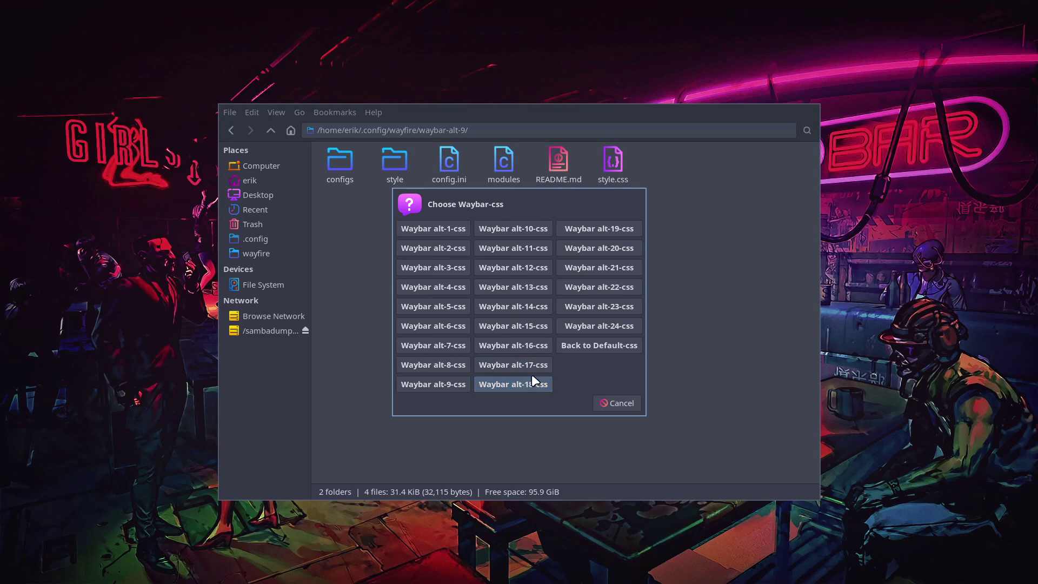
Preview the bar styles from Waybar alt-19-css through alt-24-css, followed by the default css.
left_click(589, 225)
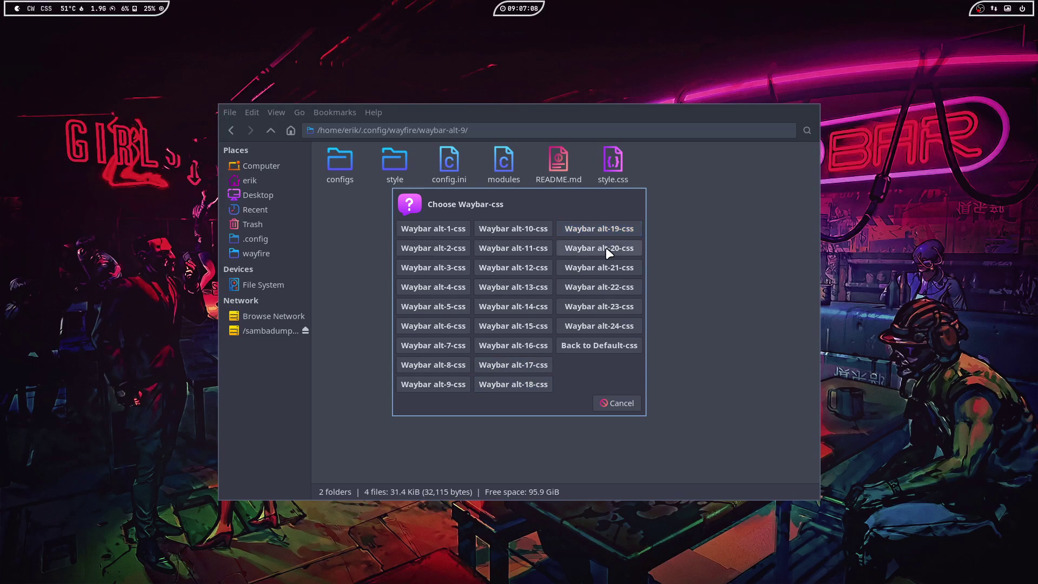
left_click(605, 247)
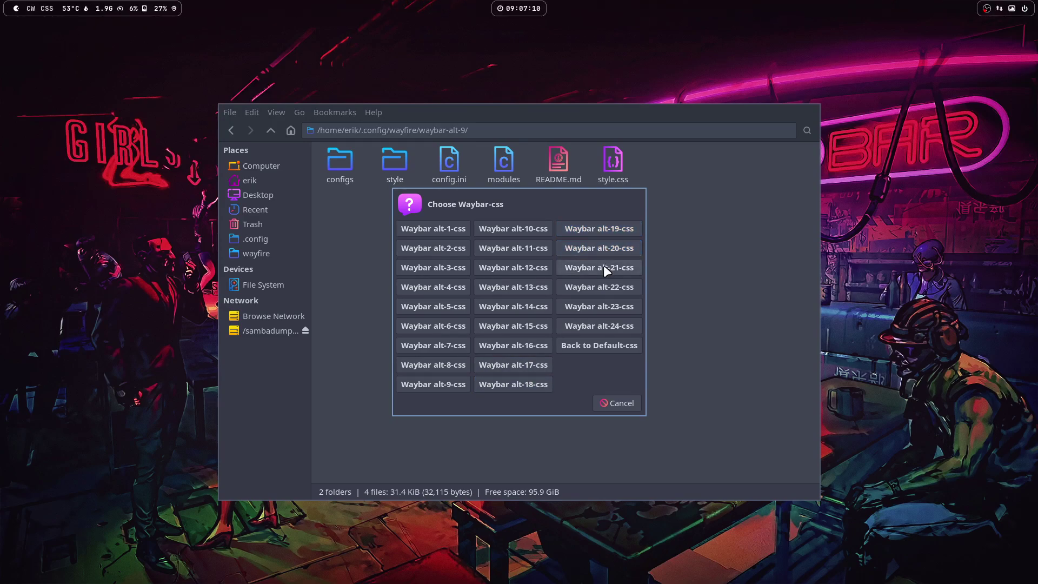
left_click(603, 265)
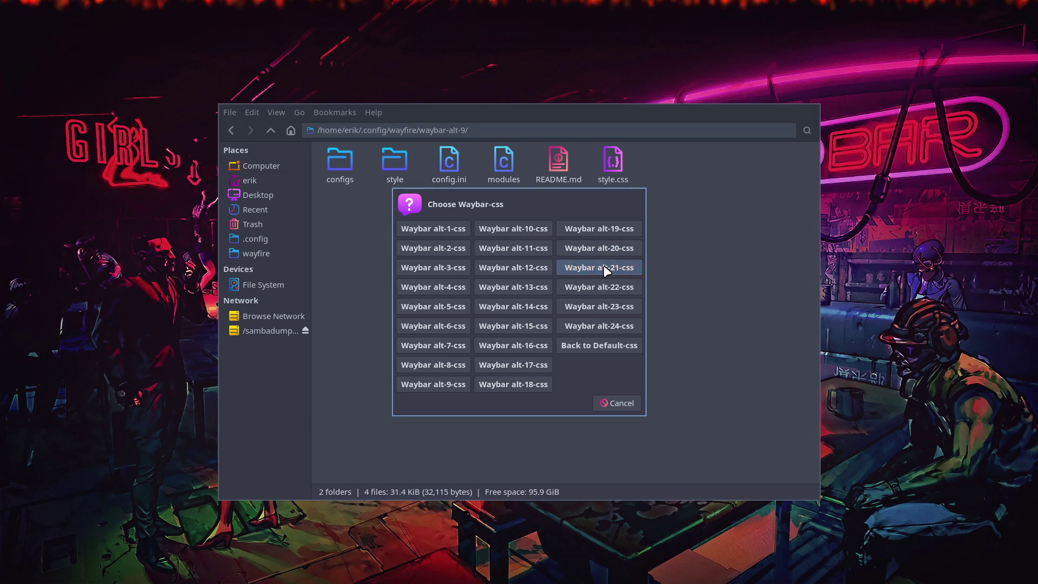
left_click(607, 293)
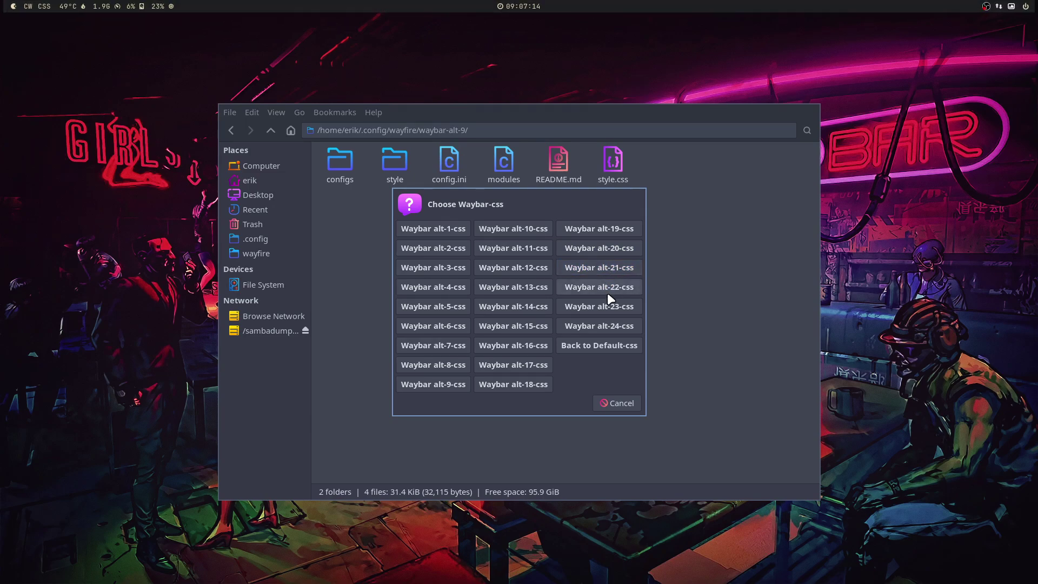
left_click(607, 300)
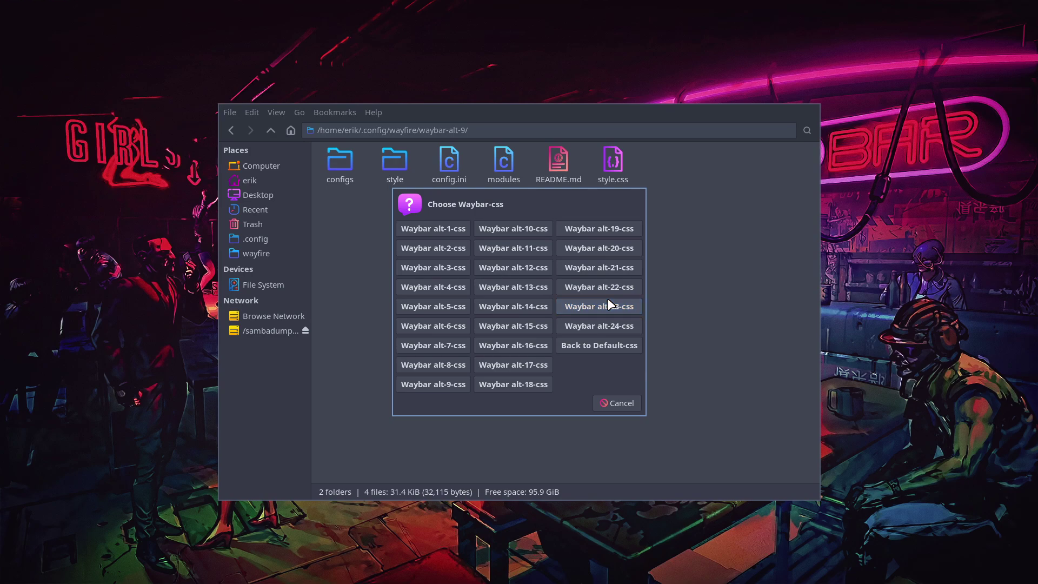
left_click(603, 324)
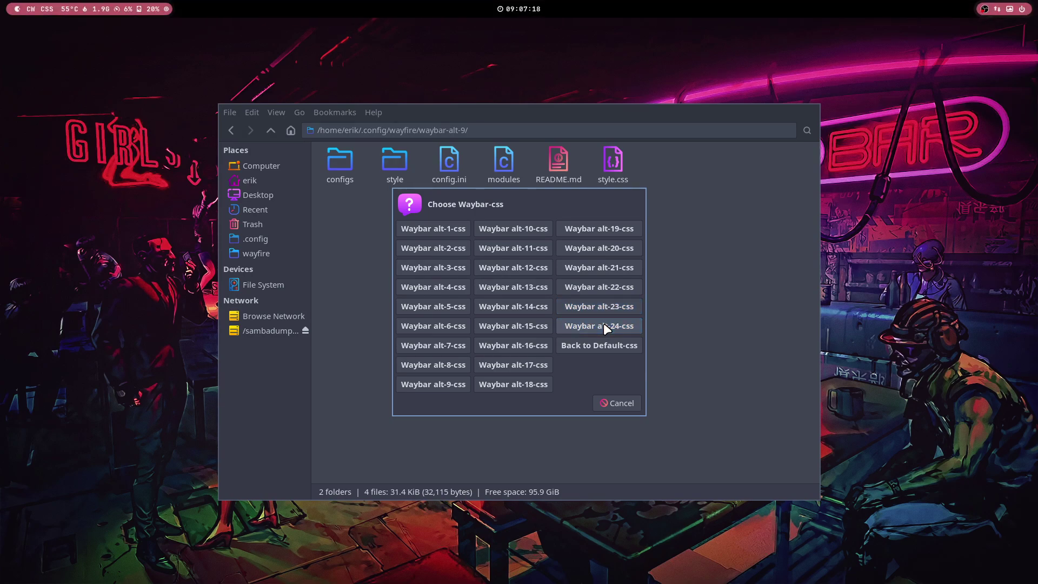
left_click(602, 346)
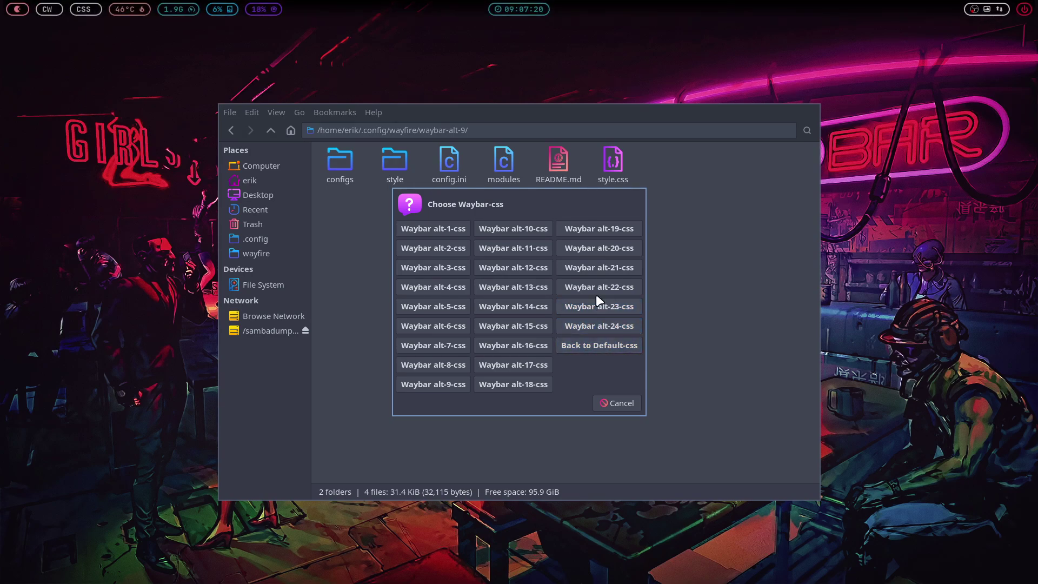
Apply the Waybar alt-20-css style and close the Choose Waybar-css dialog.
left_click(602, 248)
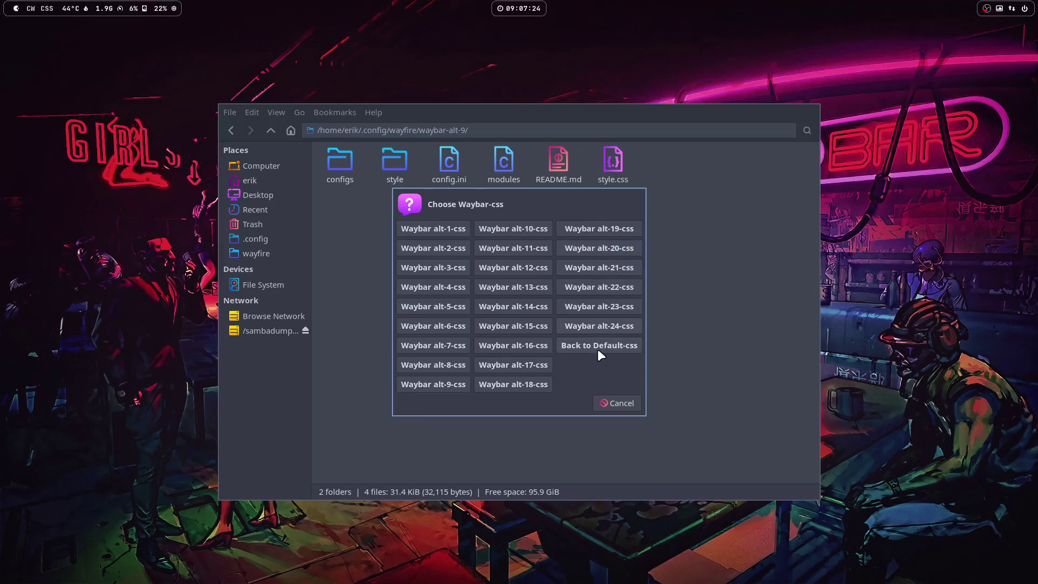
left_click(611, 404)
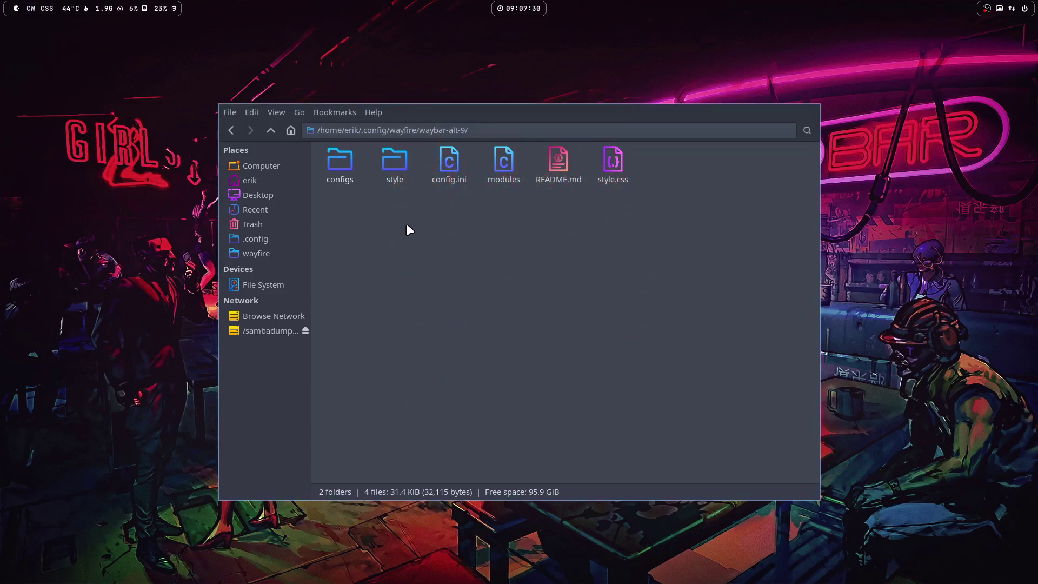
Copy style-20.css from the style subfolder into waybar-alt-9, deleting the existing style.css there.
double_click(386, 159)
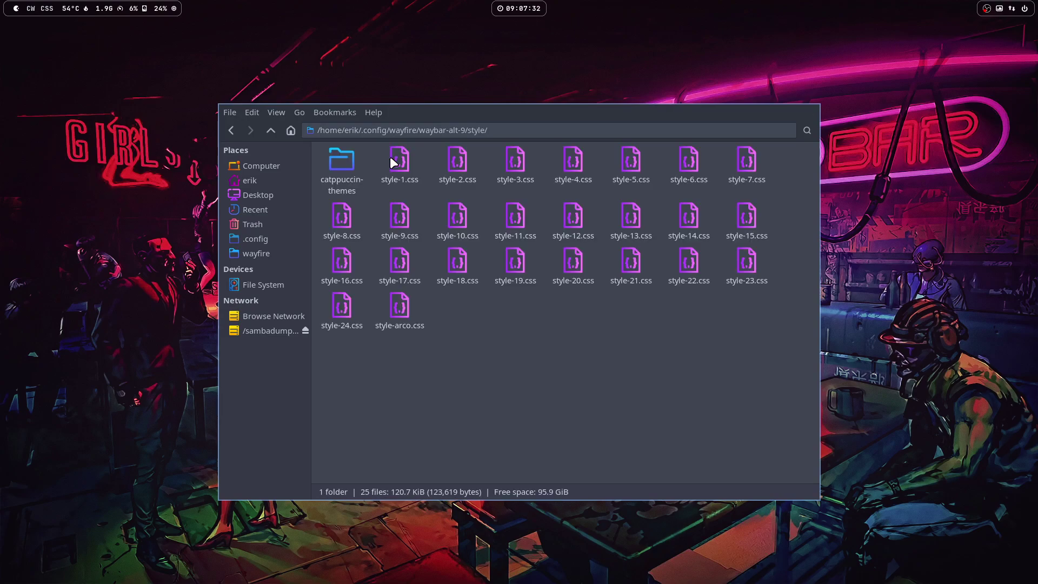
left_click(573, 262)
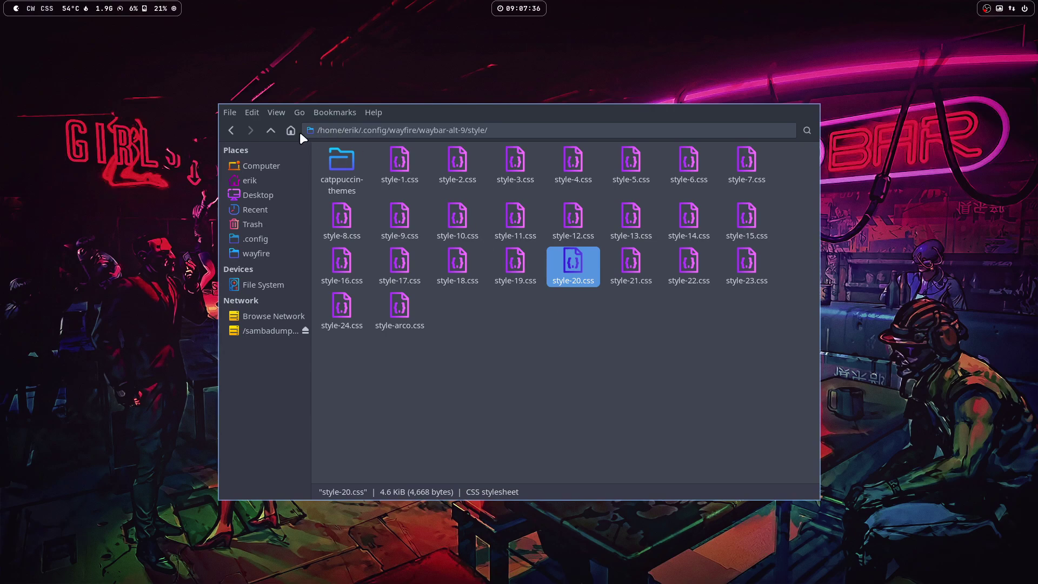
left_click(272, 129)
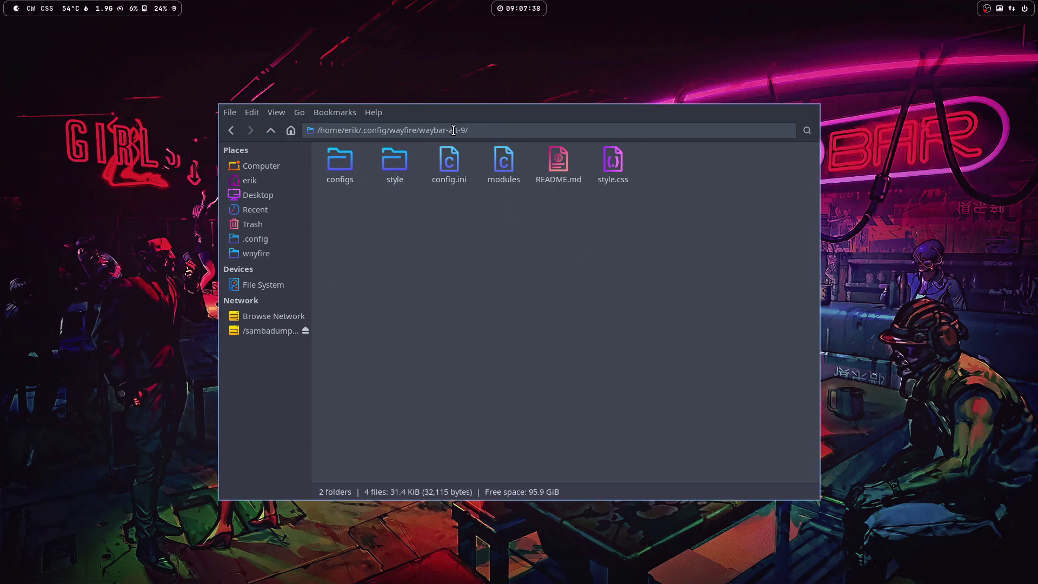
left_click(608, 162)
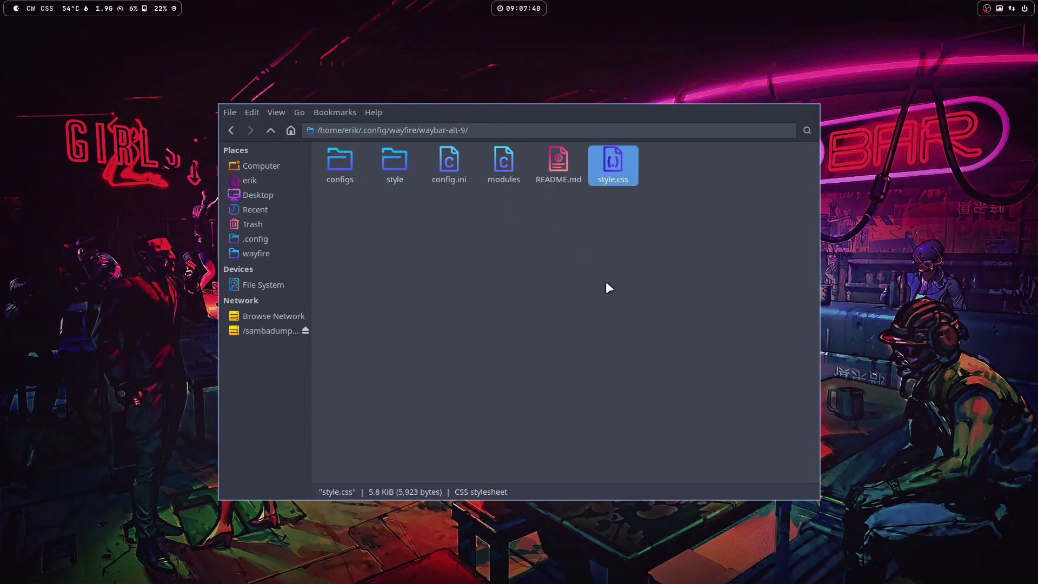
key("Delete")
key("ctrl+v")
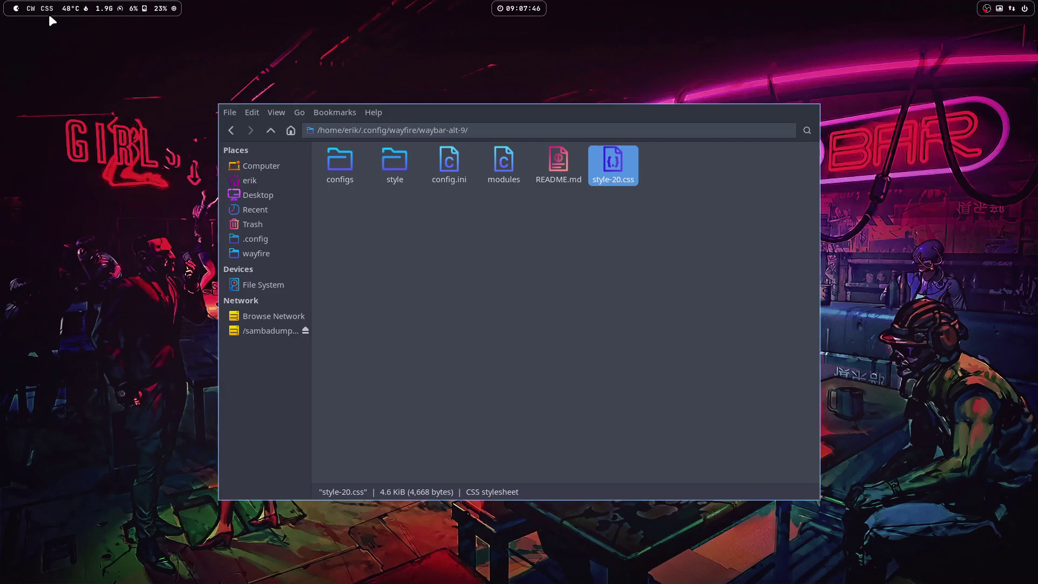
Try to switch the bar to Waybar alt-9 pywal in the Choose Waybar dialog, and close the dialog.
left_click(31, 6)
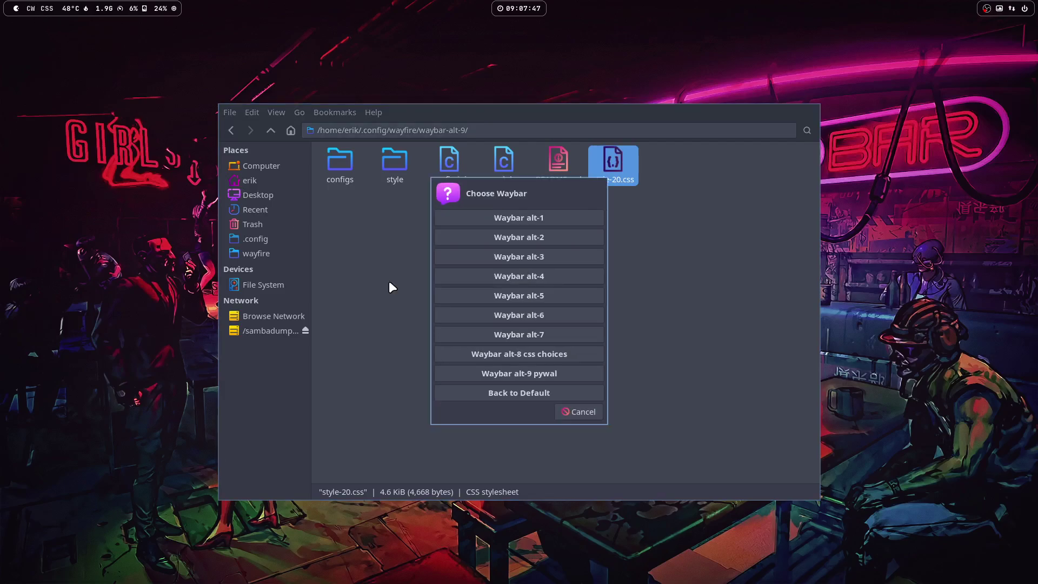
left_click(553, 373)
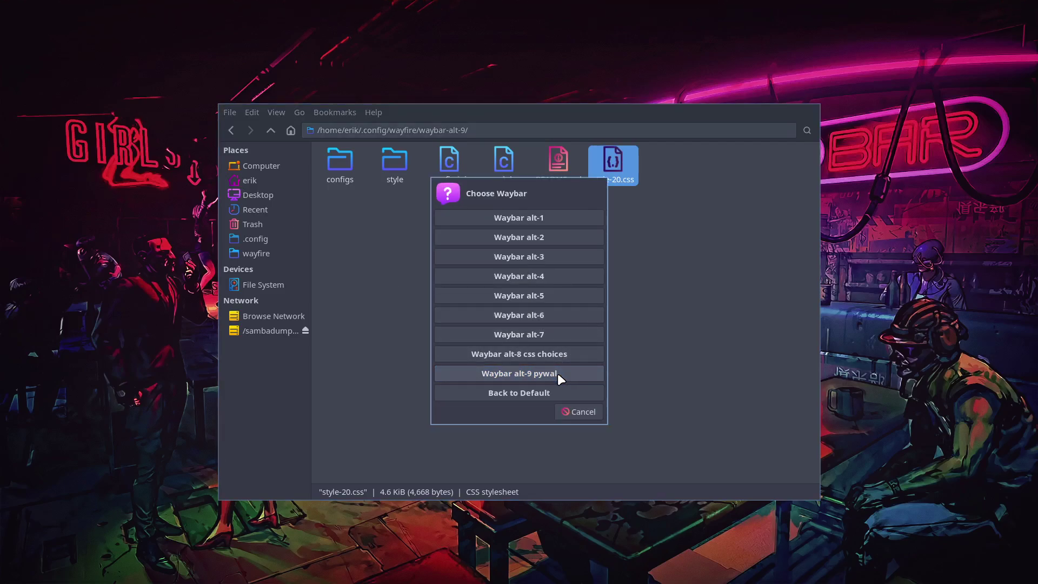
left_click(589, 406)
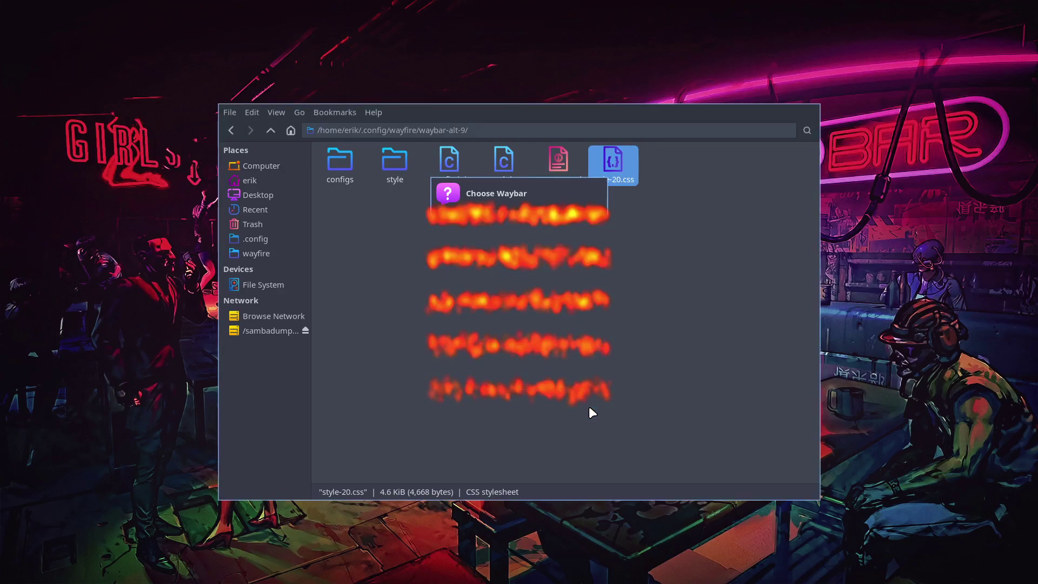
Check the contents of style-20.css, config.ini and modules in waybar-alt-9, closing the editor after each file.
double_click(612, 169)
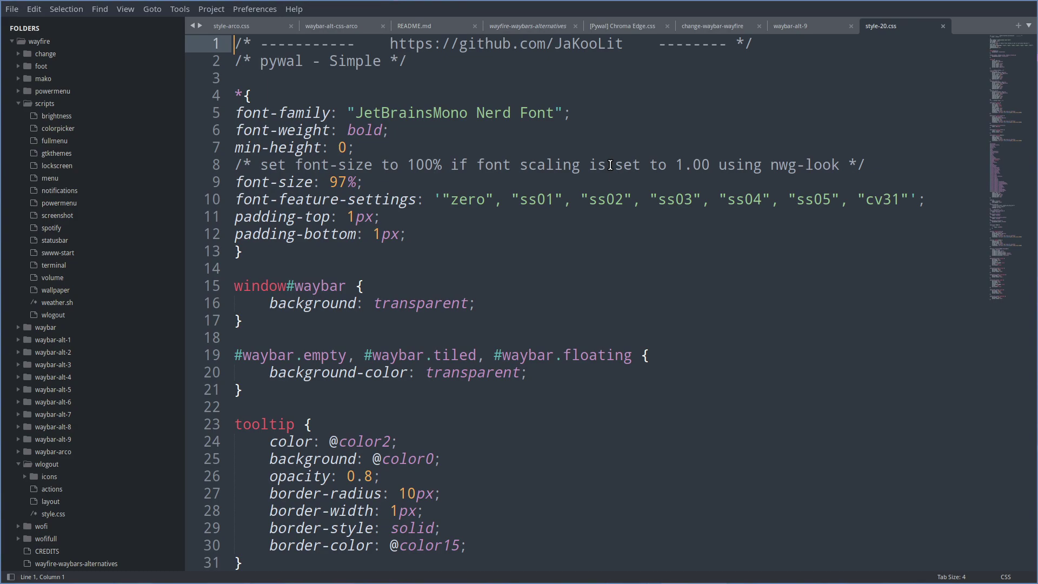
key("super+q")
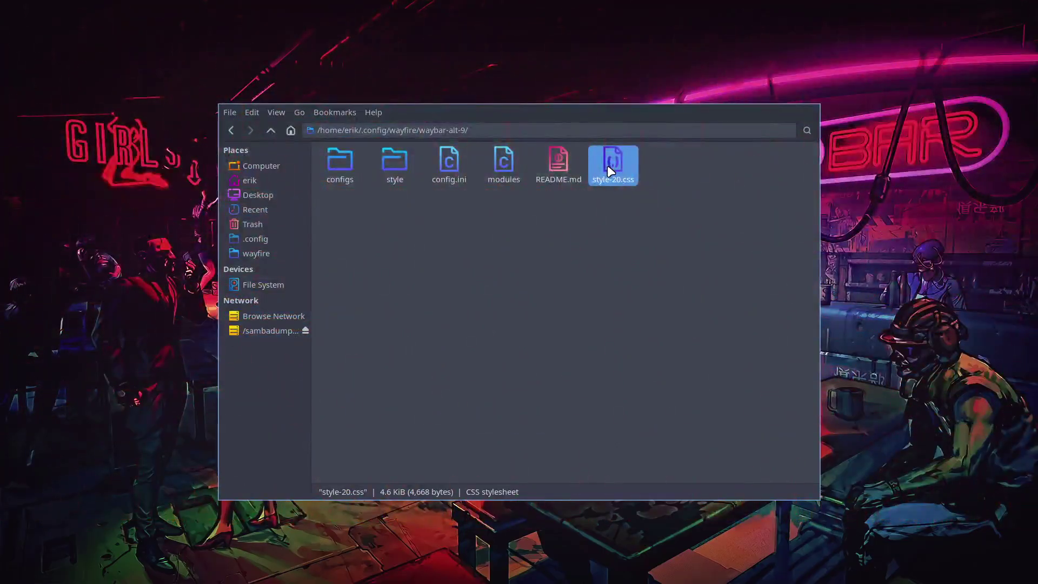
double_click(452, 159)
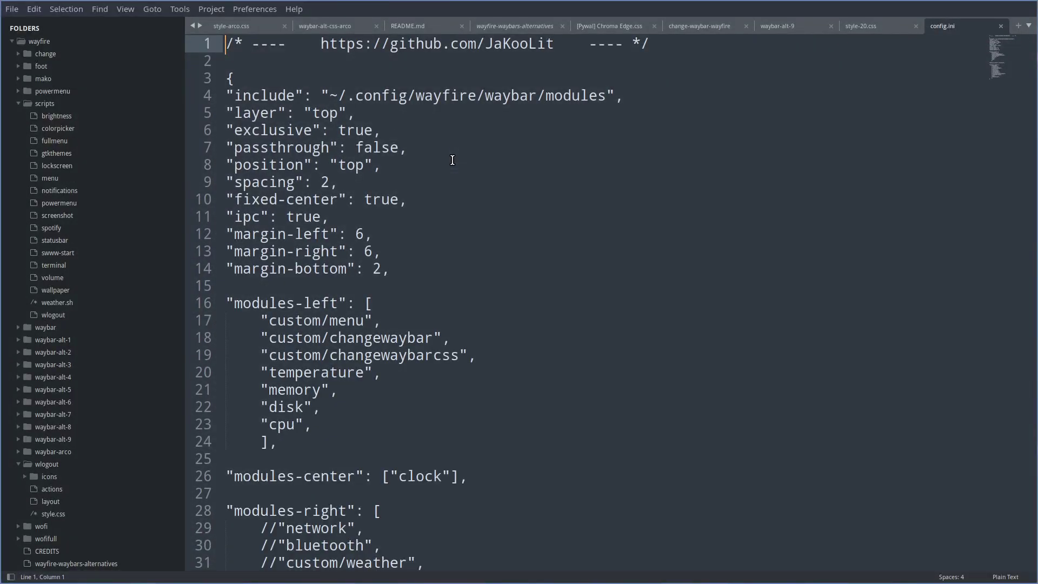
key("super+q")
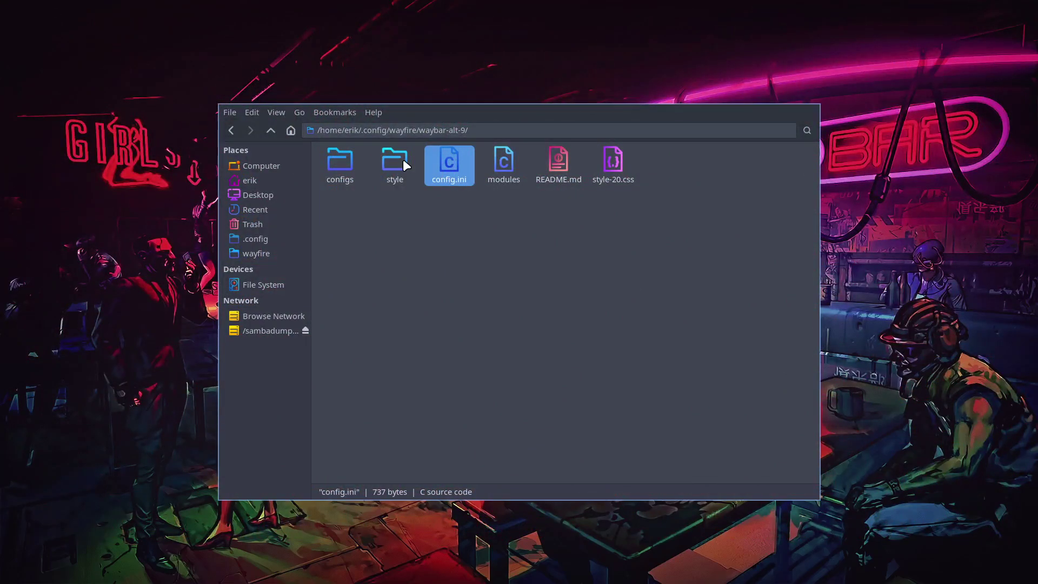
double_click(501, 157)
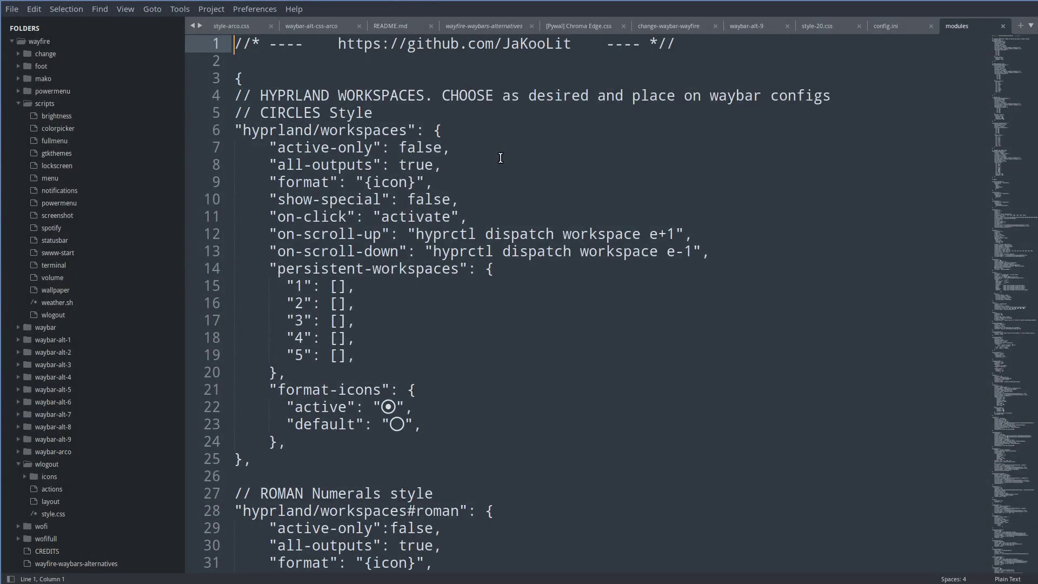
key("super+q")
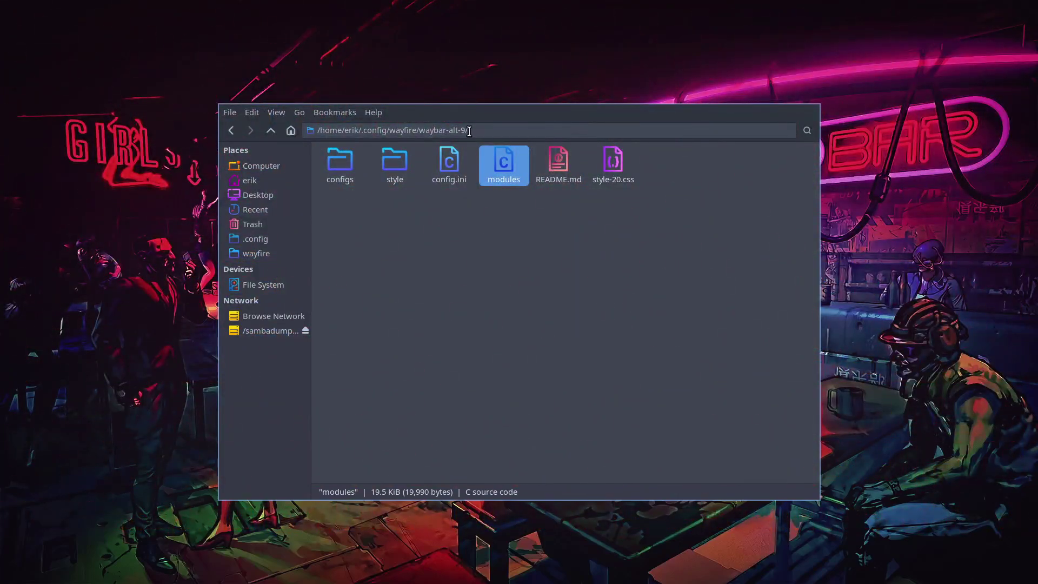
Open a terminal in the wayfire scripts folder, run ./statusbar, and return to the file manager.
left_click(468, 131)
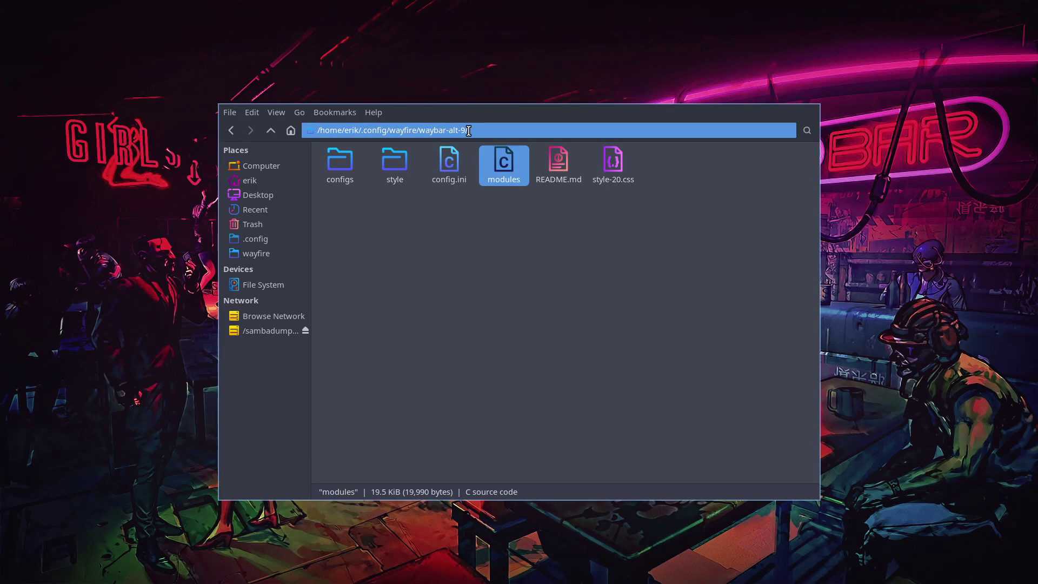
left_click(270, 131)
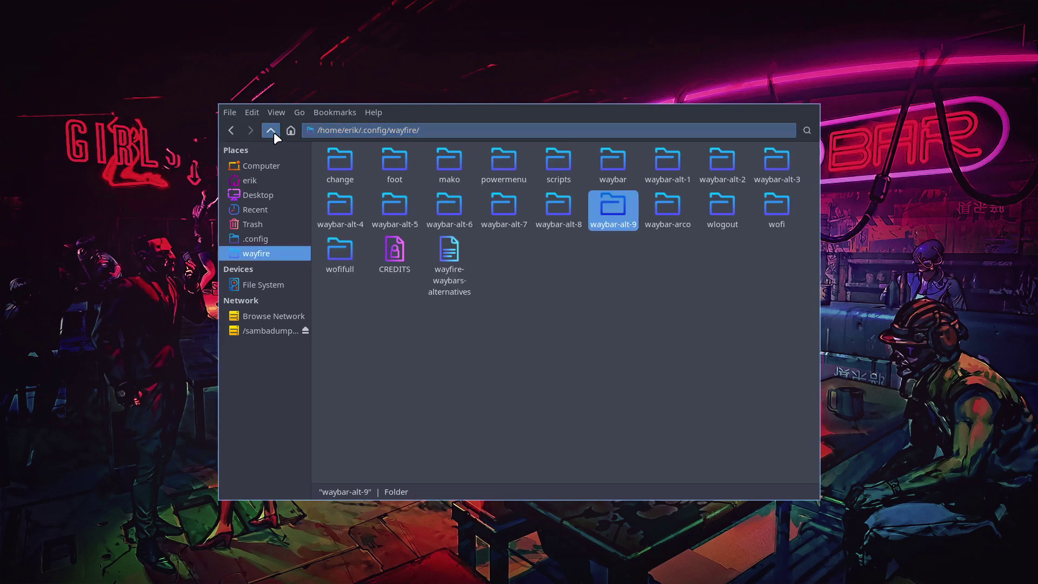
double_click(549, 164)
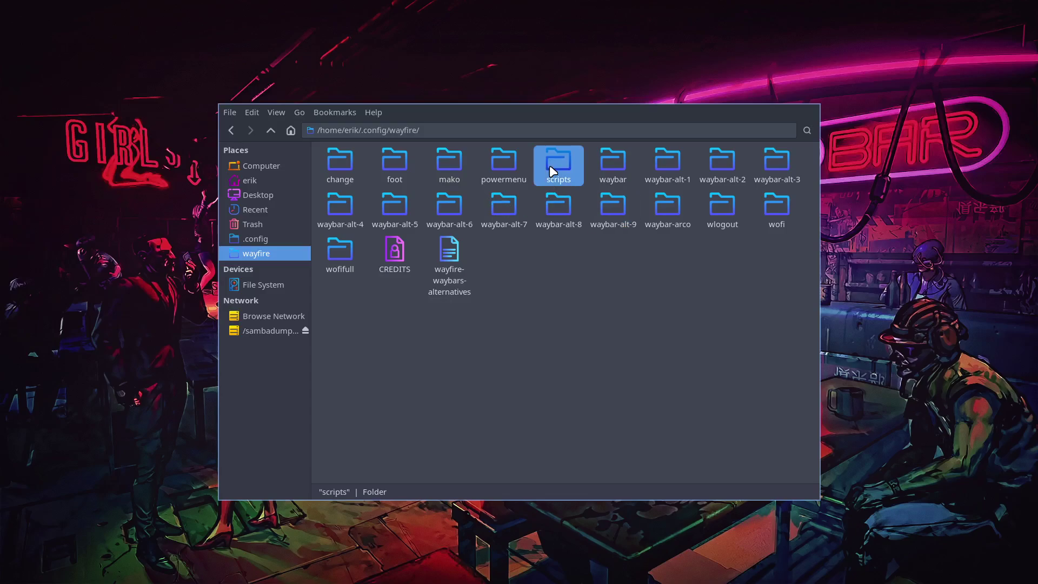
right_click(548, 273)
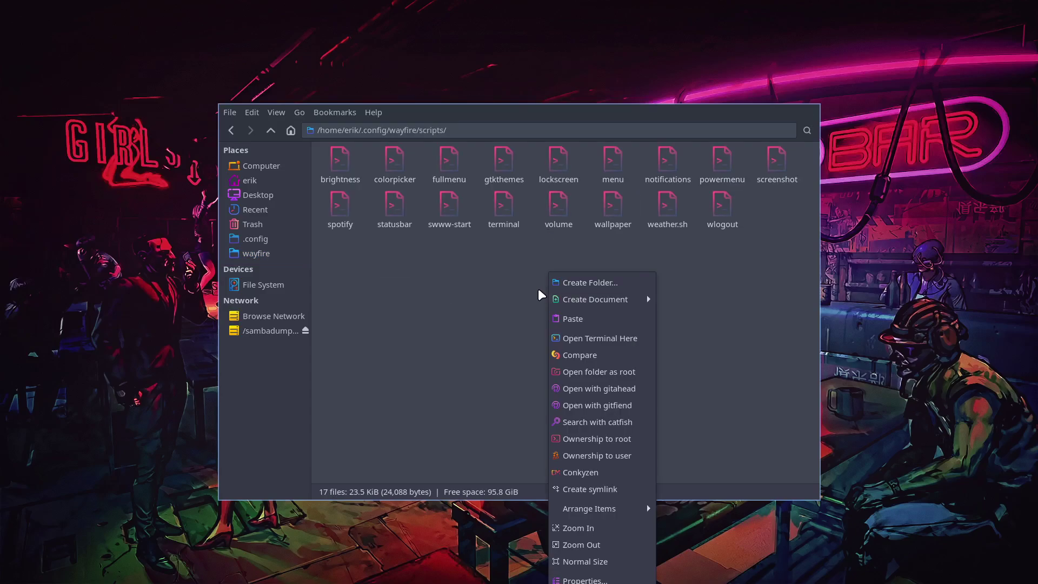
left_click(584, 337)
type("s")
key("BackSpace")
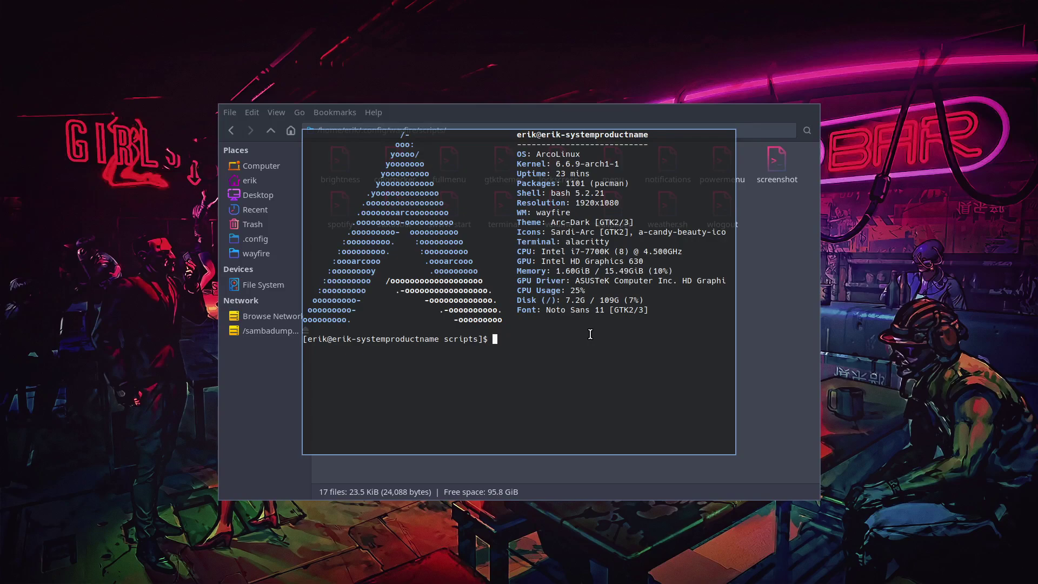
type(".:")
key("BackSpace")
type("/stat")
key("Tab")
key("Return")
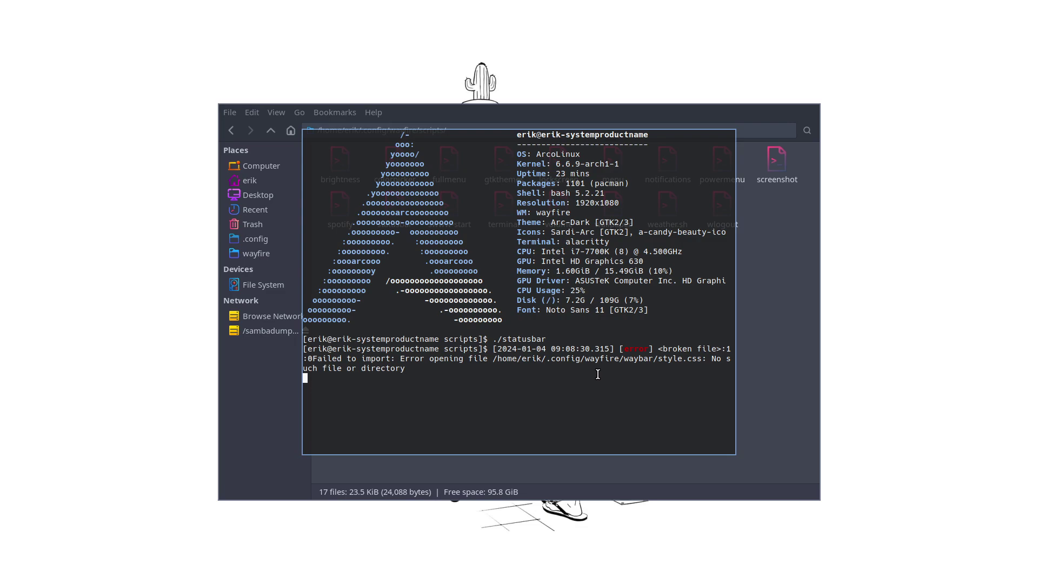
left_click(768, 271)
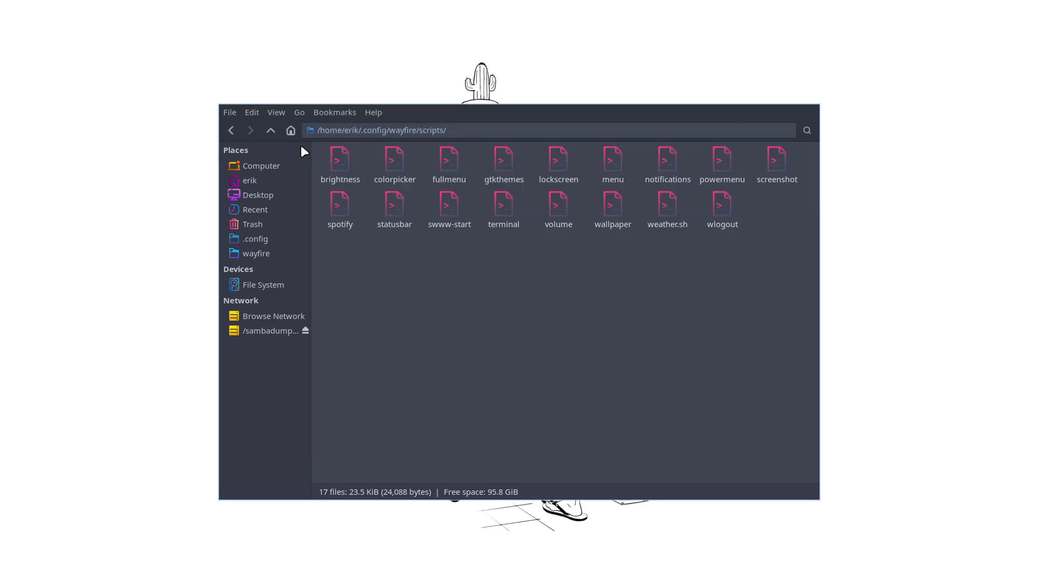
Rename style-20.css in the waybar-alt-9 folder to style.css.
left_click(271, 130)
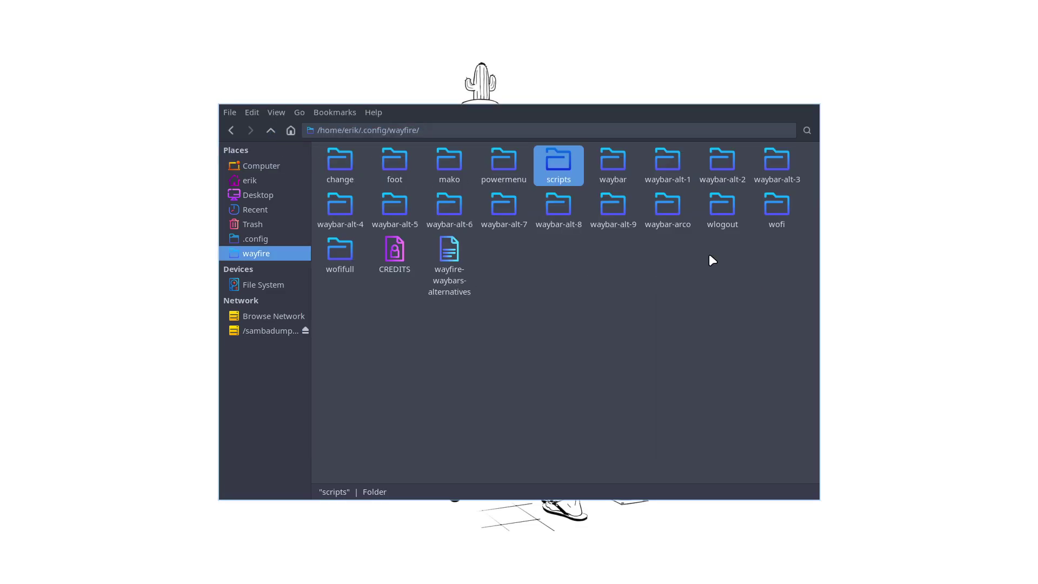
double_click(616, 202)
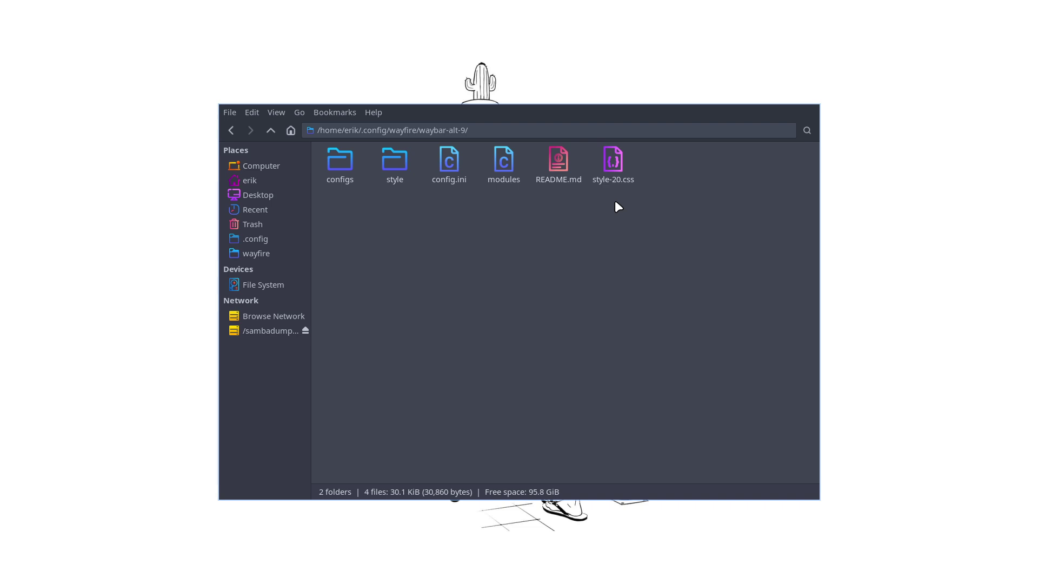
left_click(601, 165)
key("F2")
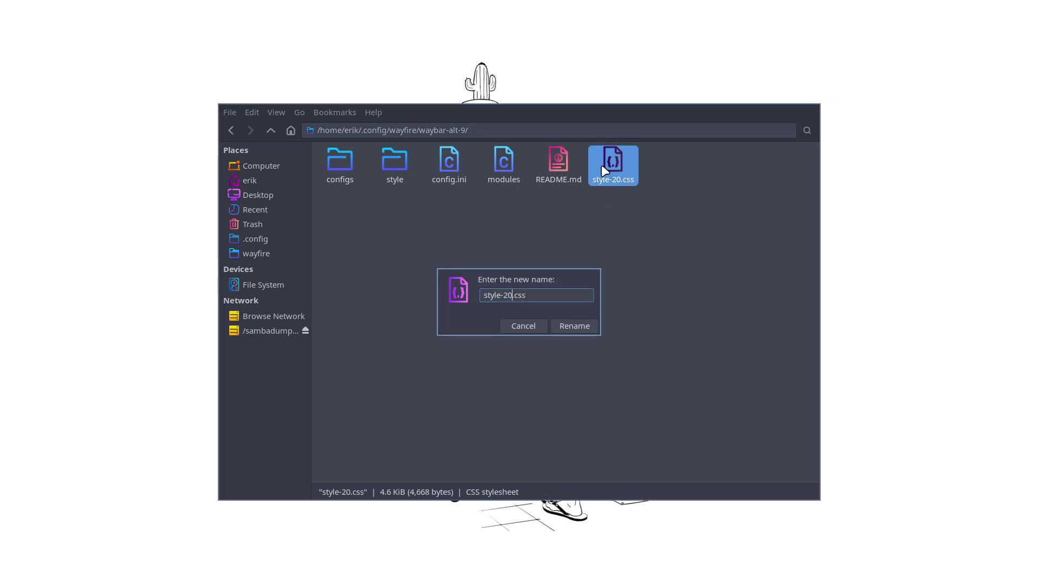
key("Right")
key("BackSpace")
key("BackSpace")
key("BackSpace")
key("Return")
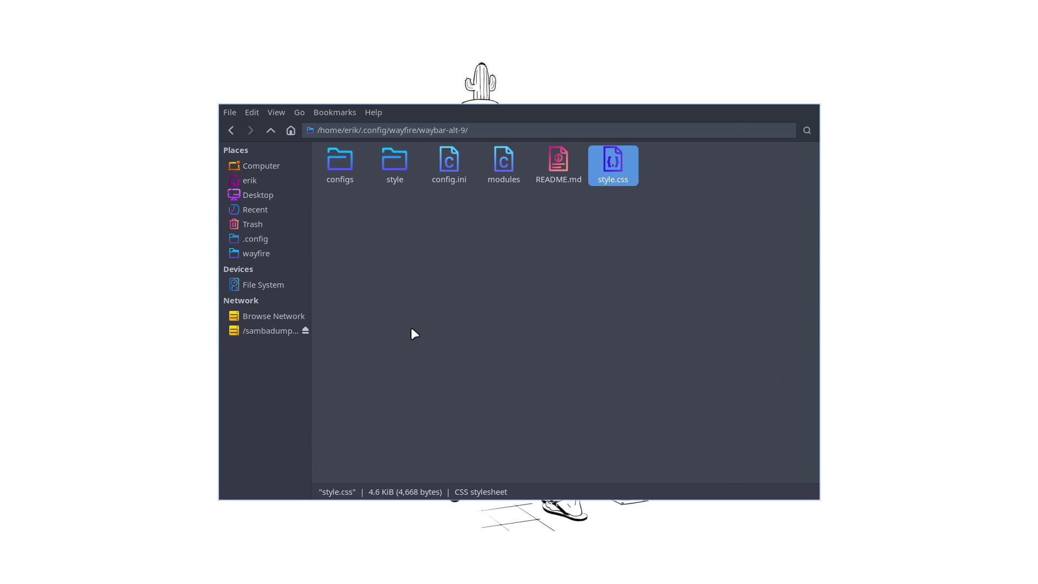
Run change-waybar-wayfire in a new terminal and try to switch the bar to Waybar alt-9 pywal.
key("super+Return")
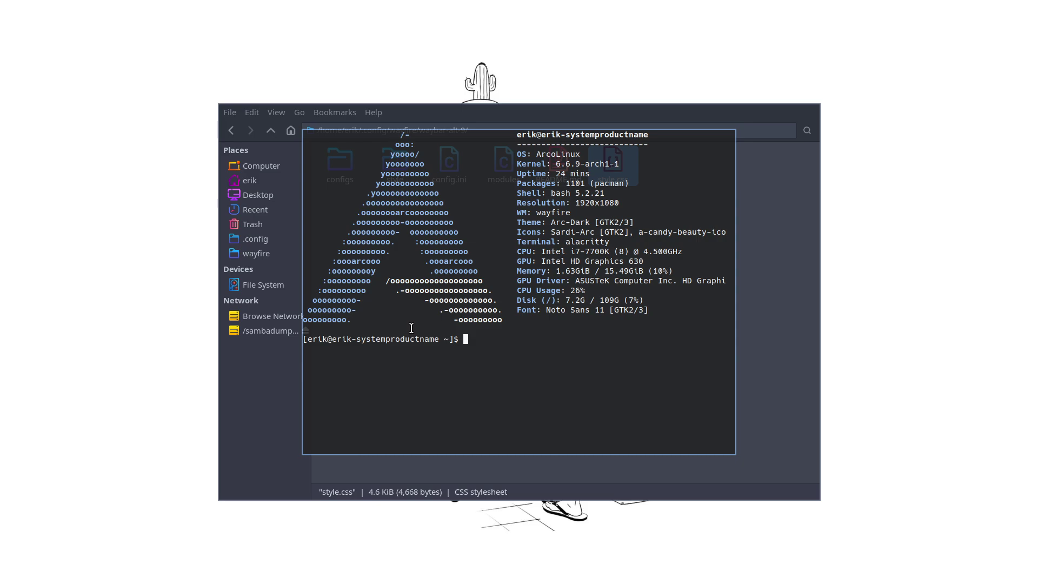
type("chang")
key("Tab")
key("Return")
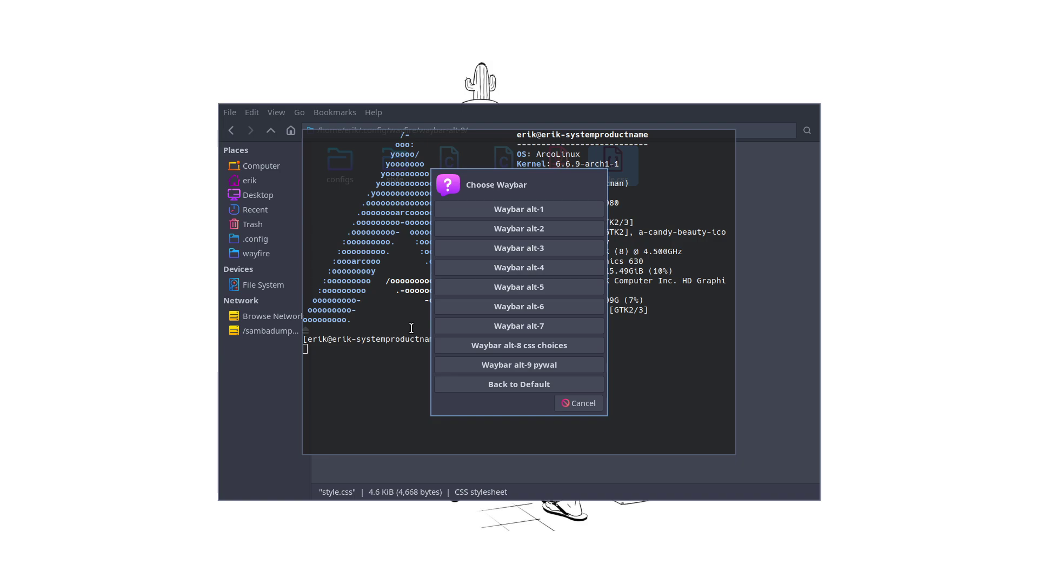
left_click(543, 361)
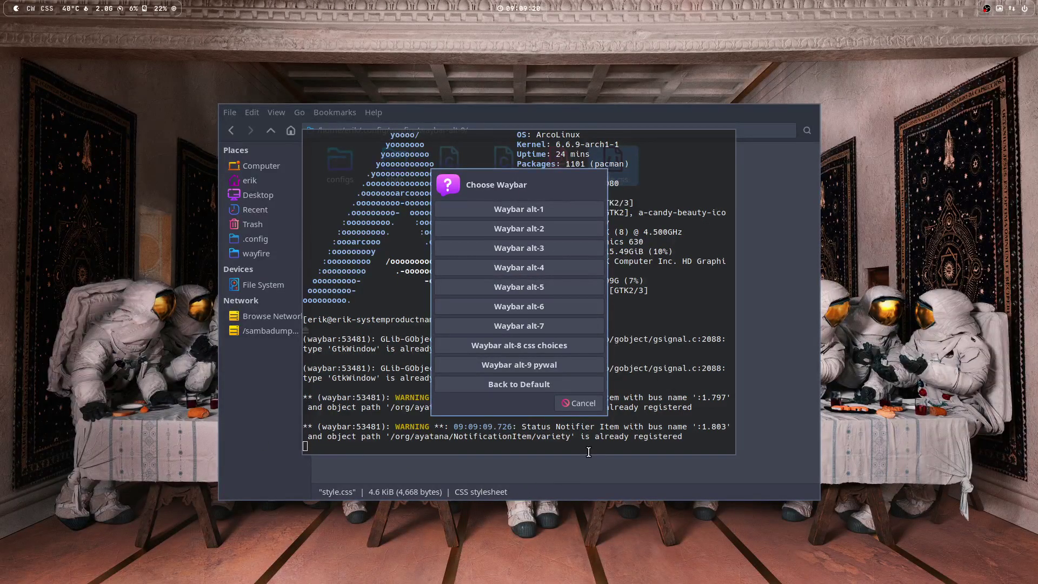
Cancel the Choose Waybar dialog, close the open terminals, and move the file manager back into full view.
left_click(579, 401)
left_click_drag(572, 109, 654, 422)
left_click(605, 316)
key("super+q")
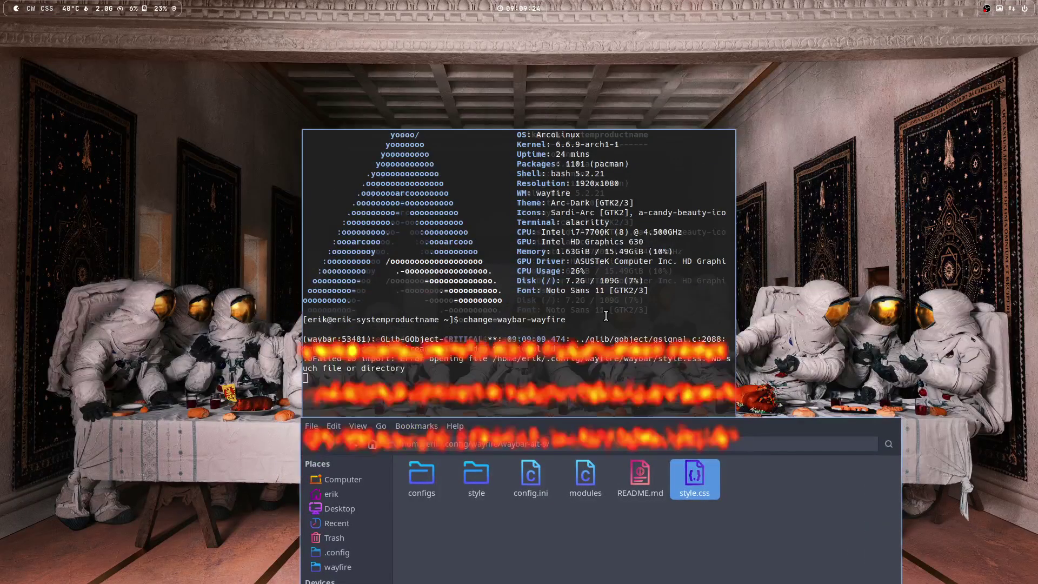
key("super+q")
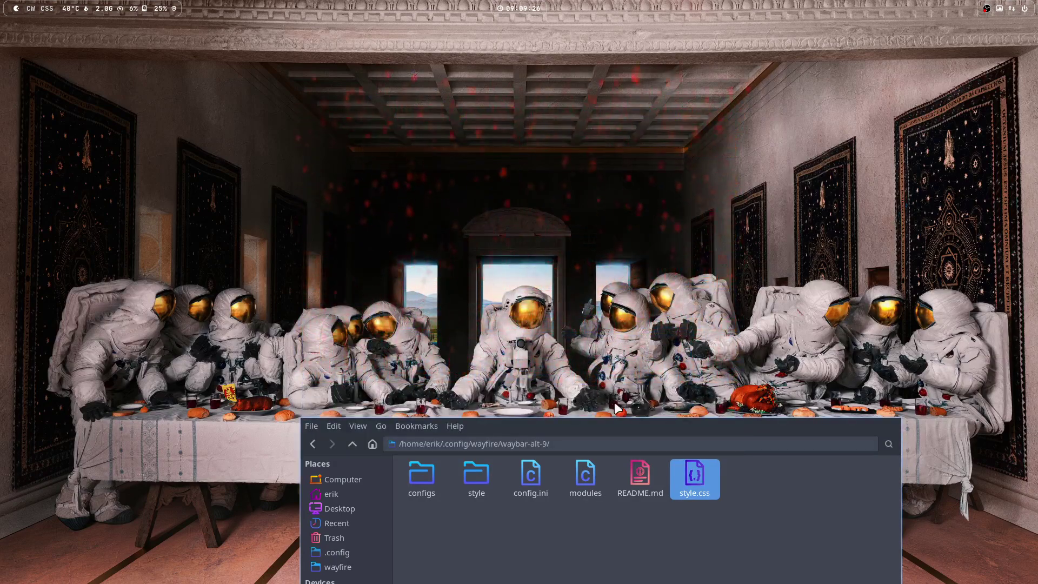
left_click_drag(621, 424, 510, 134)
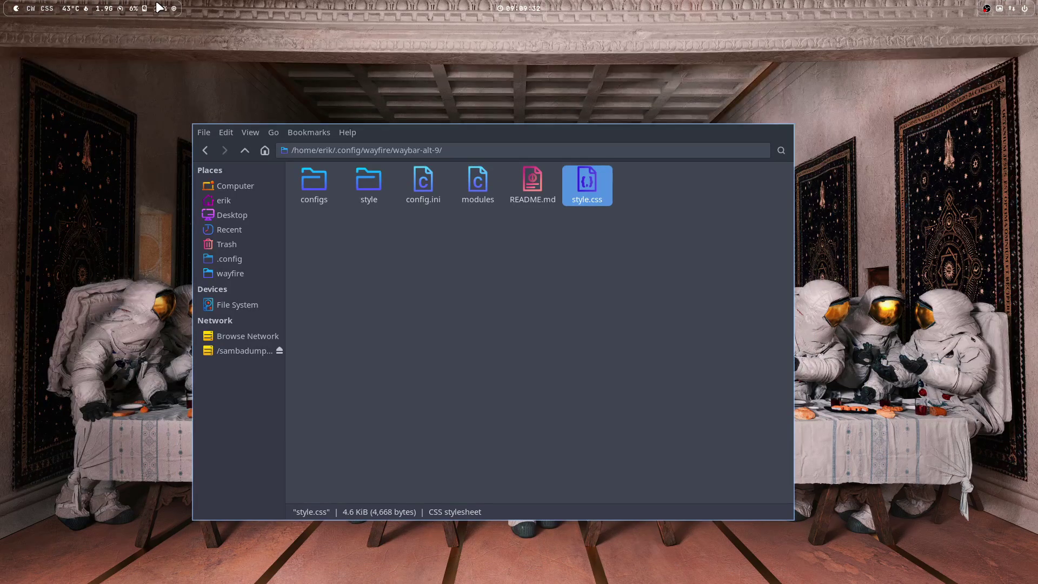
Open [Pywal] Chroma Fusion.css from Hyprland-Dots/config/waybar/style on the Desktop in the text editor.
left_click(239, 203)
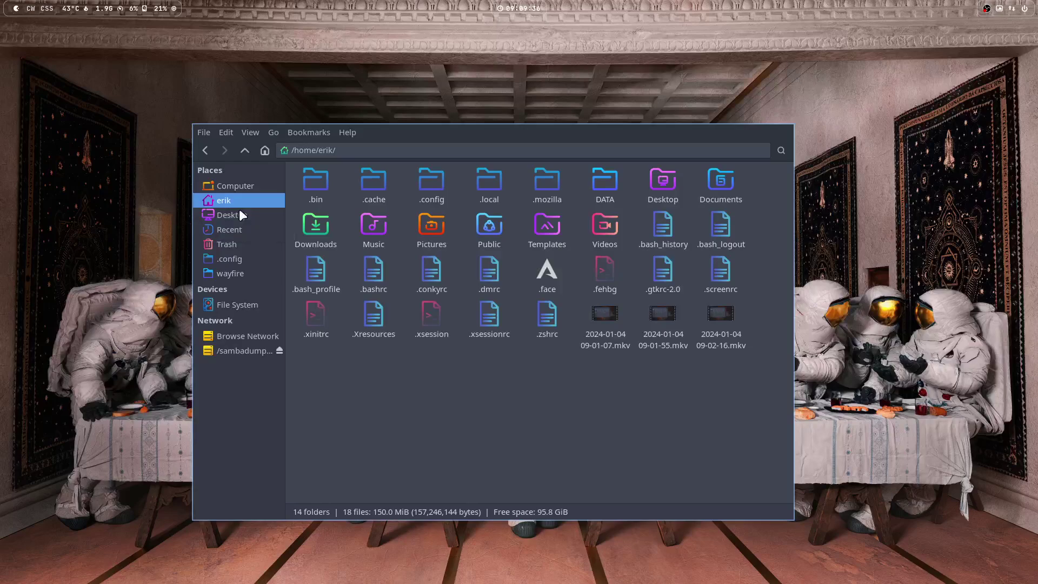
left_click(239, 217)
left_click(321, 181)
double_click(321, 181)
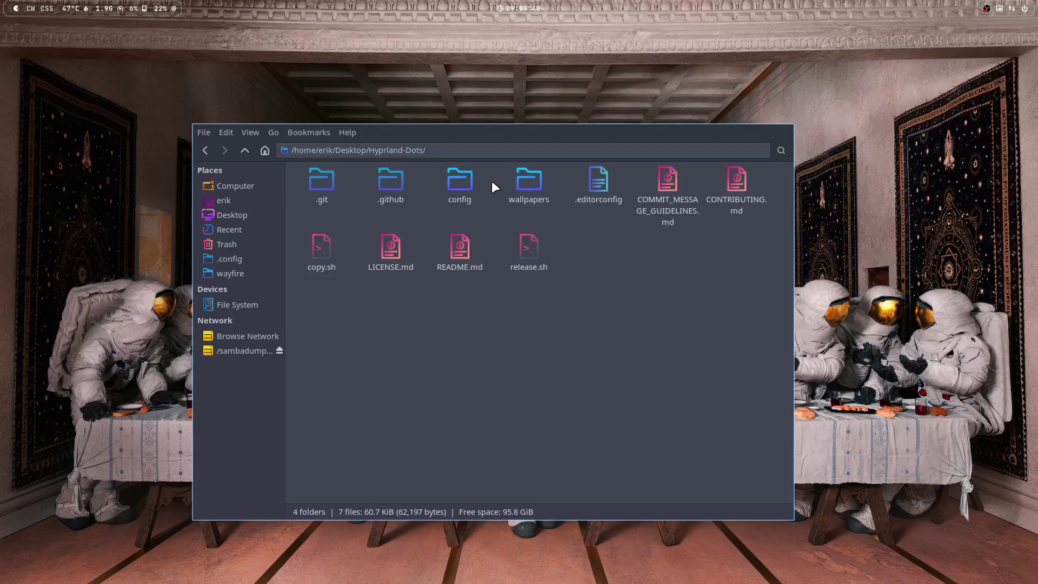
double_click(460, 178)
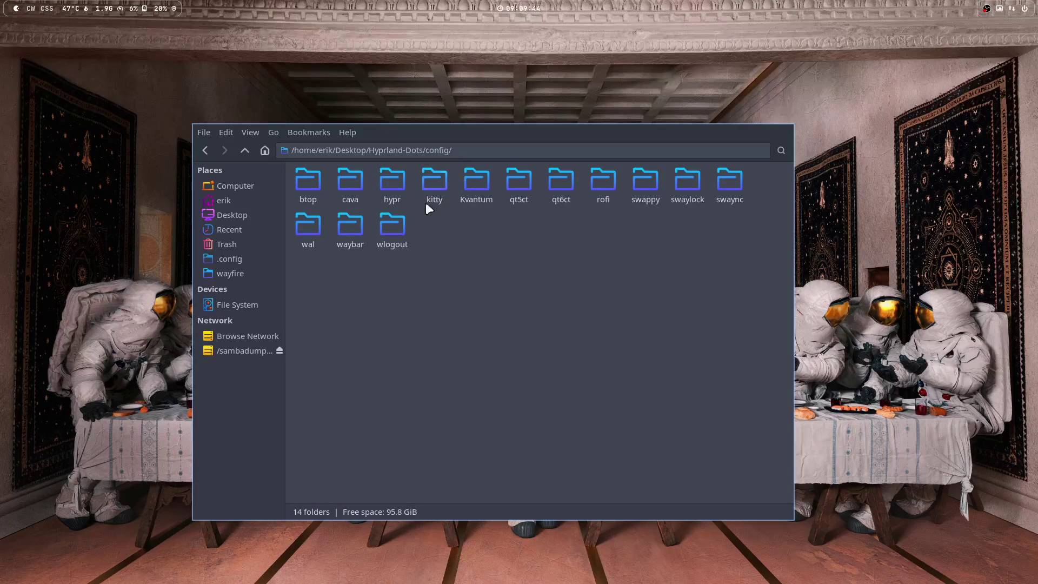
double_click(350, 227)
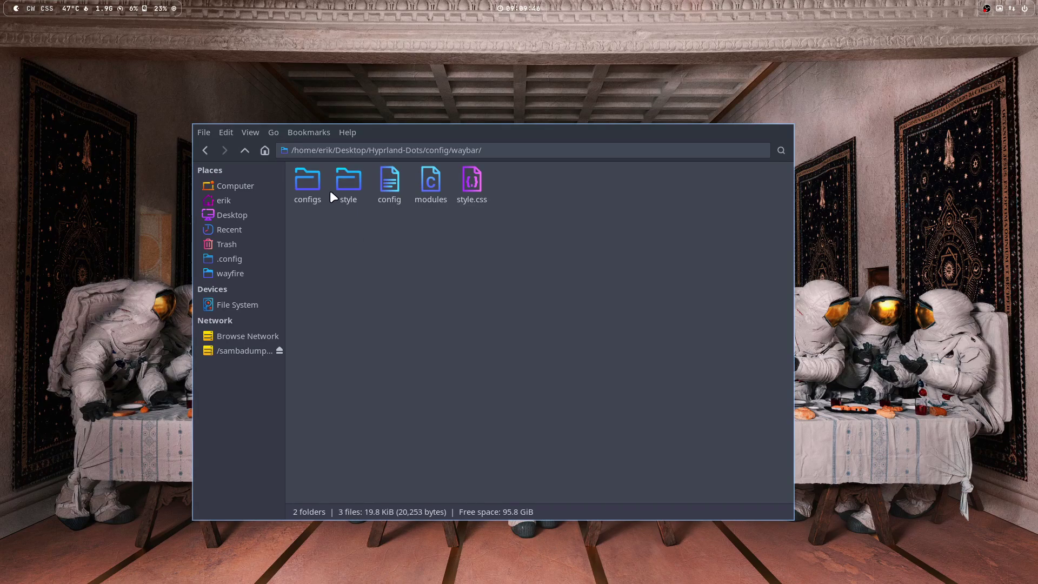
double_click(347, 178)
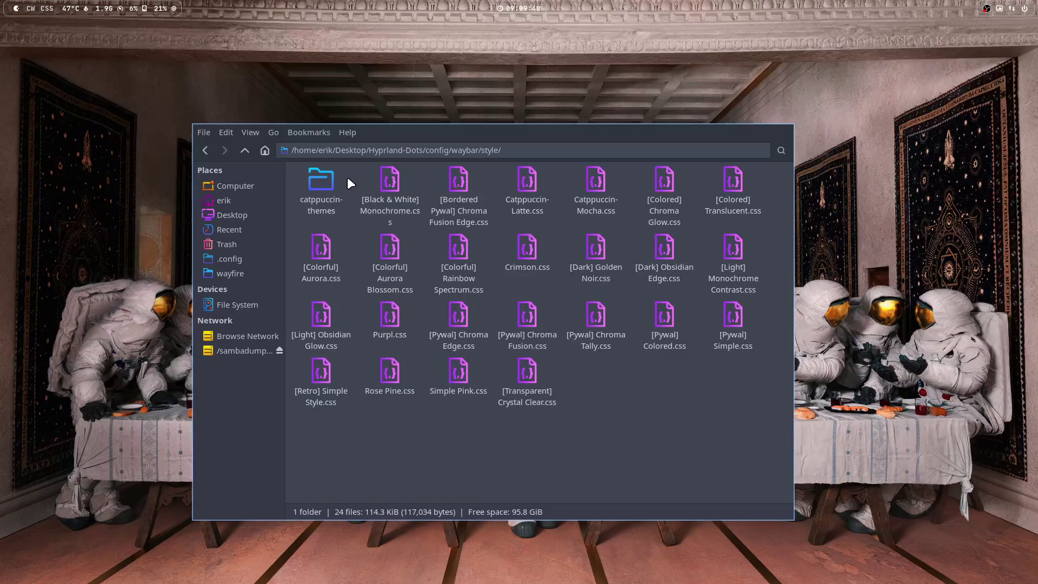
double_click(533, 315)
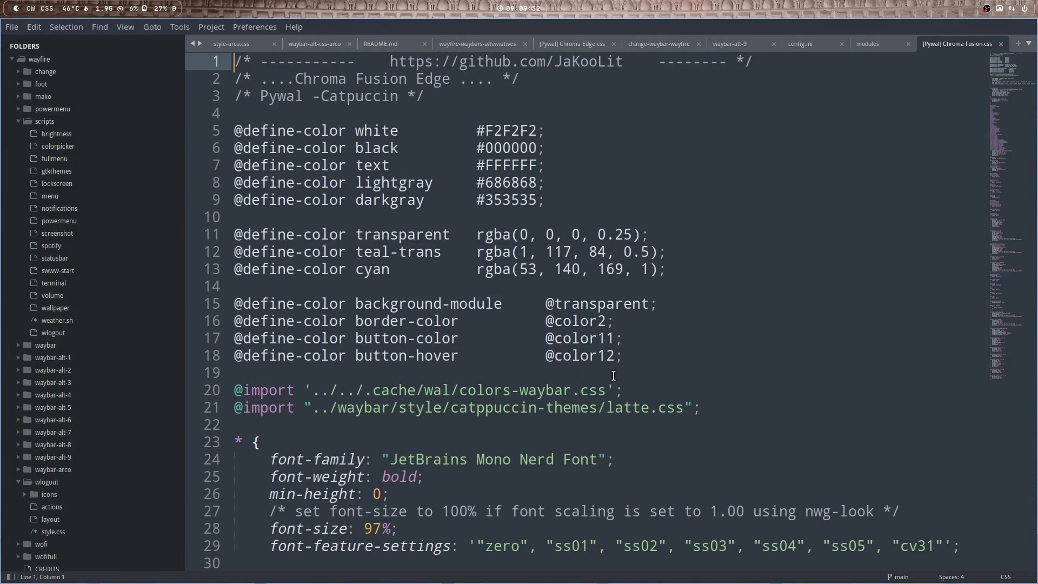
left_click_drag(628, 391, 232, 394)
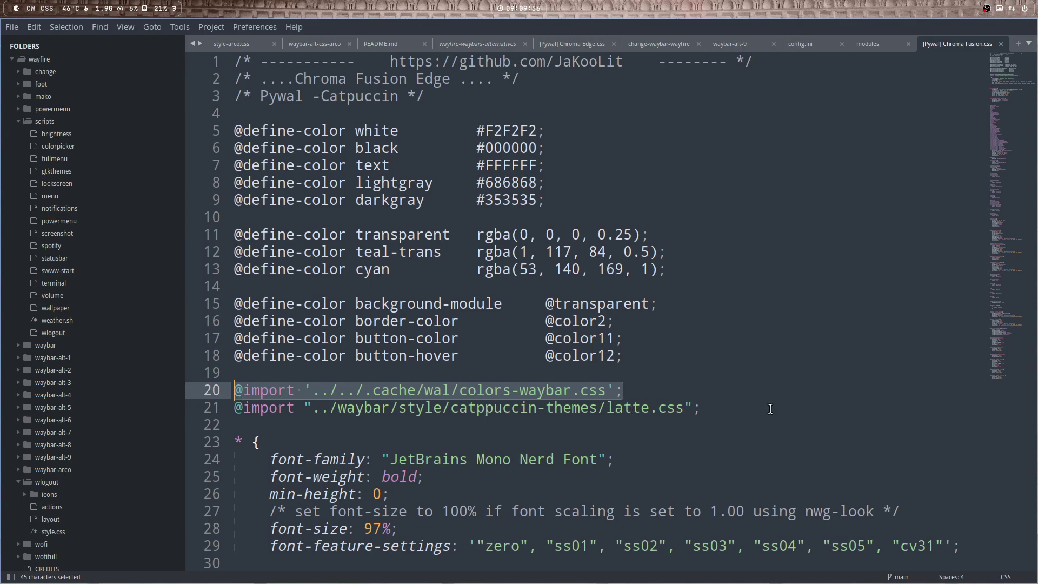
left_click_drag(770, 409, 416, 413)
key("shift+Home")
key("shift+Up")
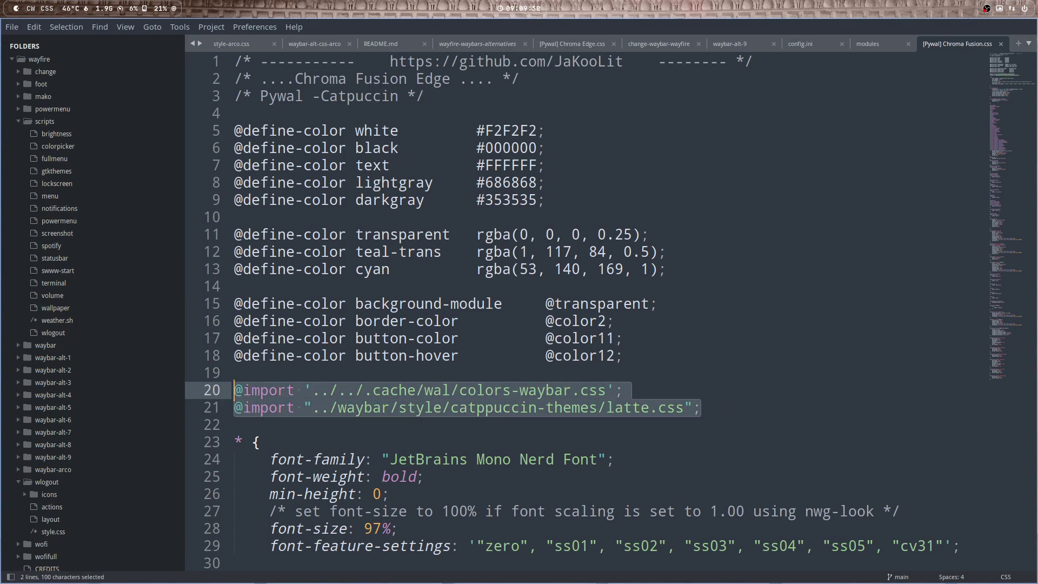
key("ctrl+c")
Tile the editor and file manager side by side, with the file manager in the wayfire/waybar-alt-9 folder.
left_click_drag(462, 29, 1001, 227)
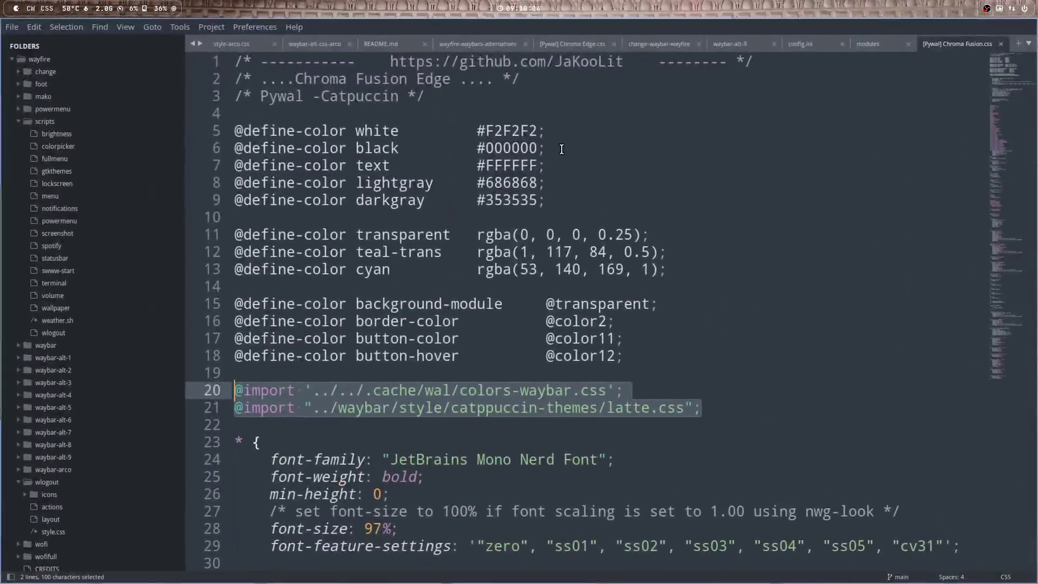
key("super+Left")
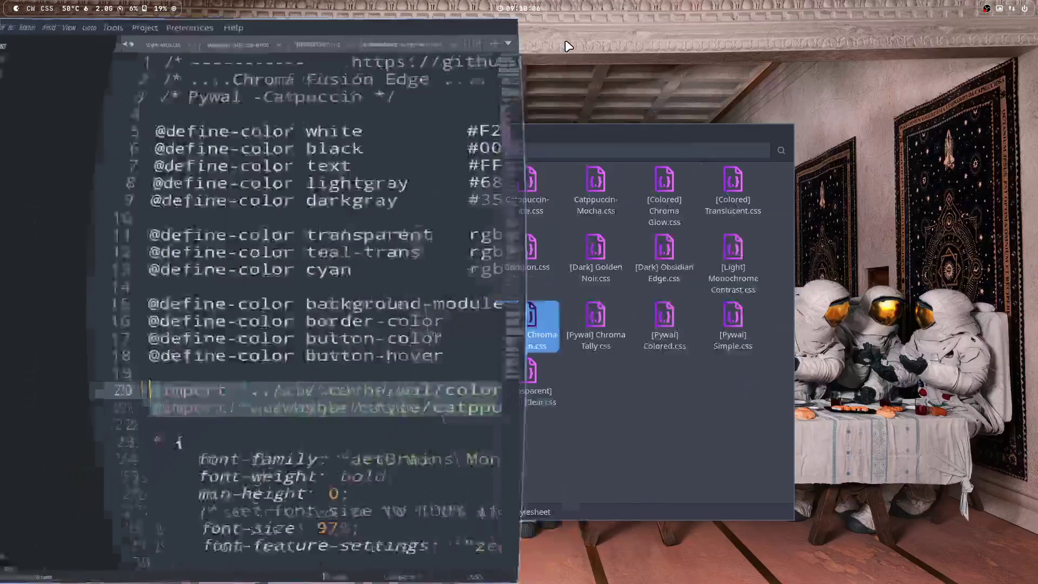
left_click(688, 385)
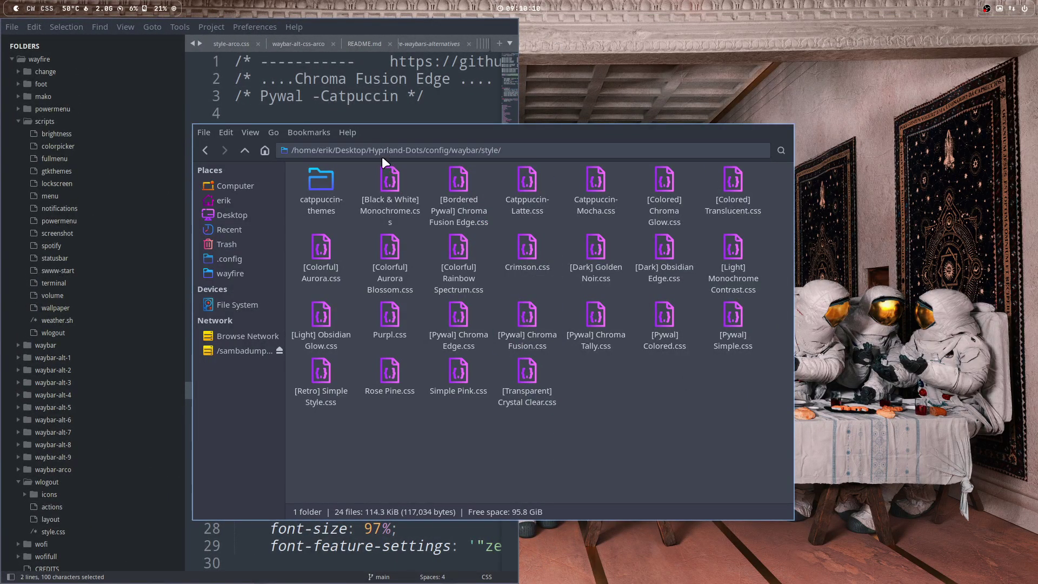
left_click(236, 270)
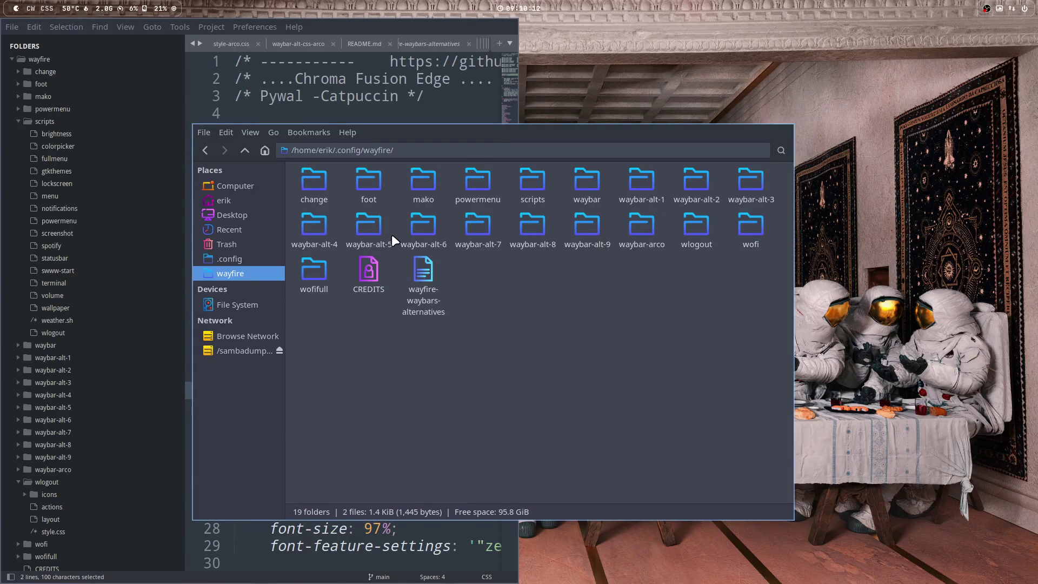
double_click(576, 224)
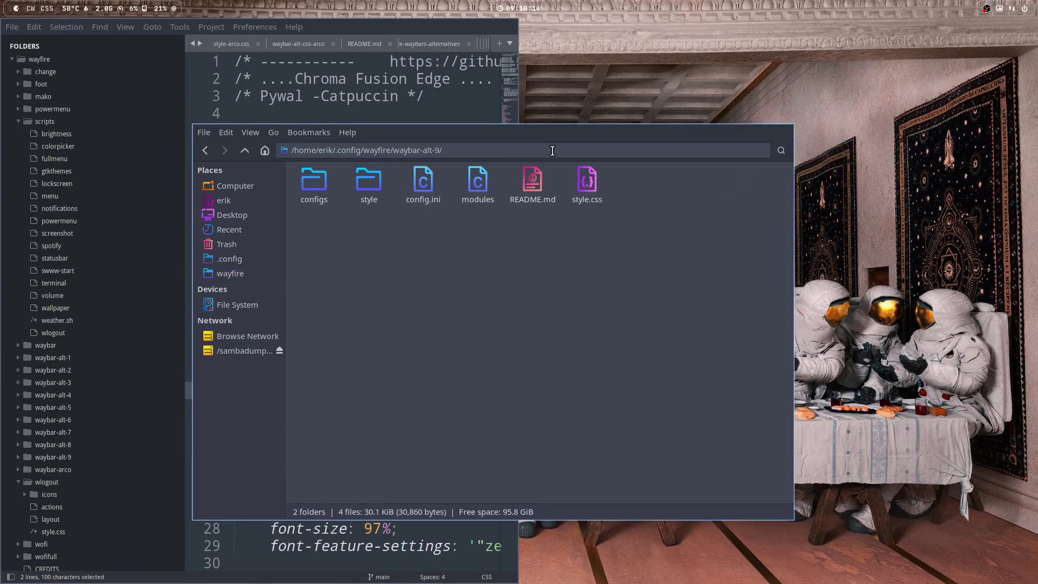
key("super+KP_9")
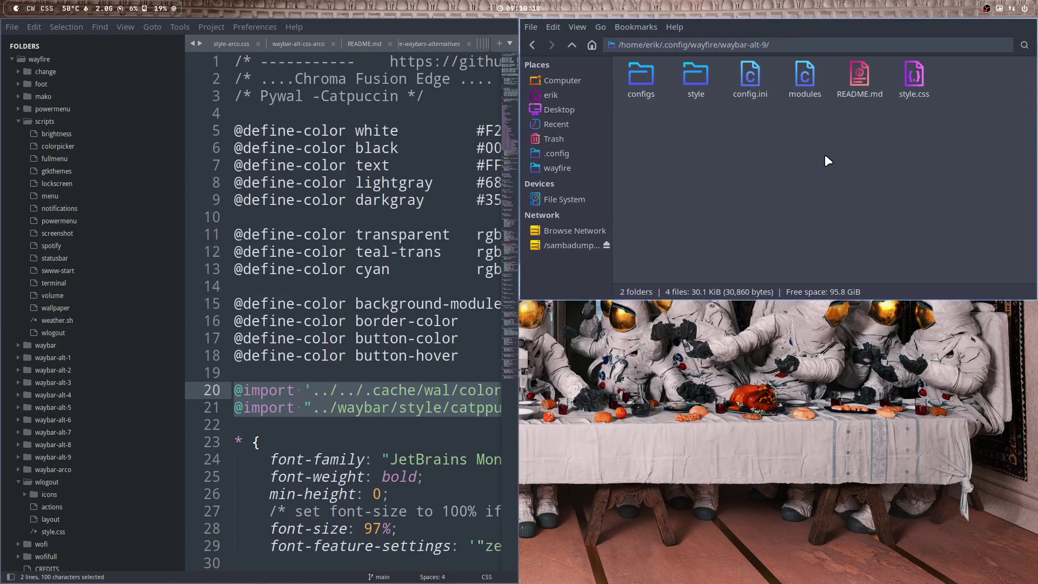
double_click(916, 72)
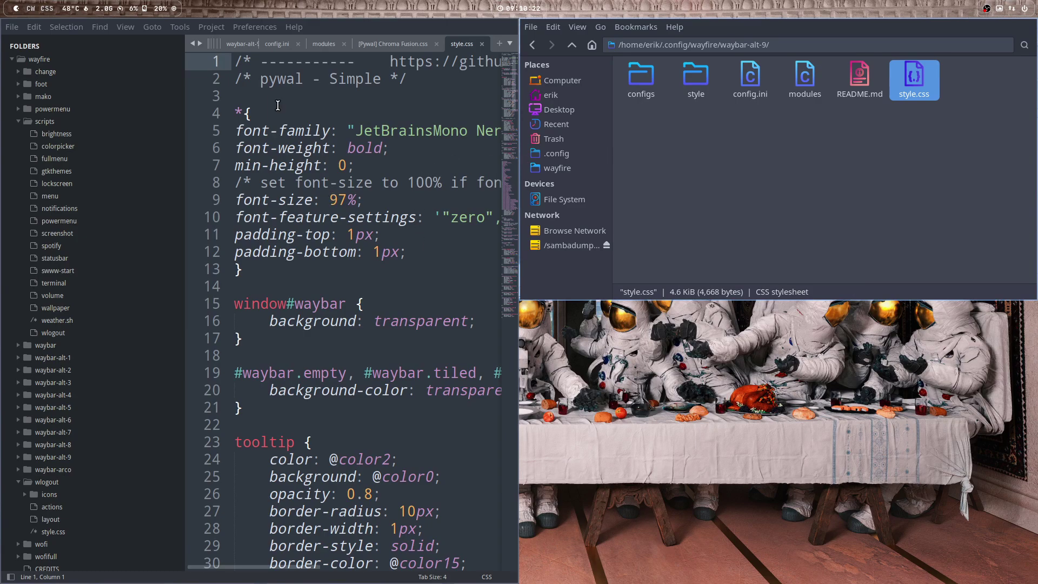
left_click(266, 80)
left_click(461, 79)
key("Return")
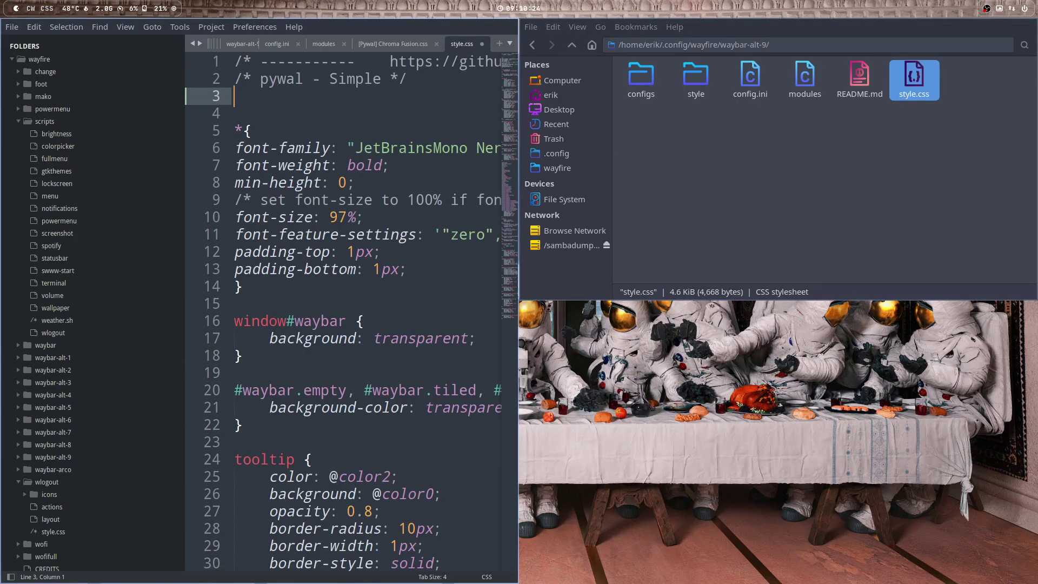
key("Return")
key("ctrl+v")
key("ctrl+s")
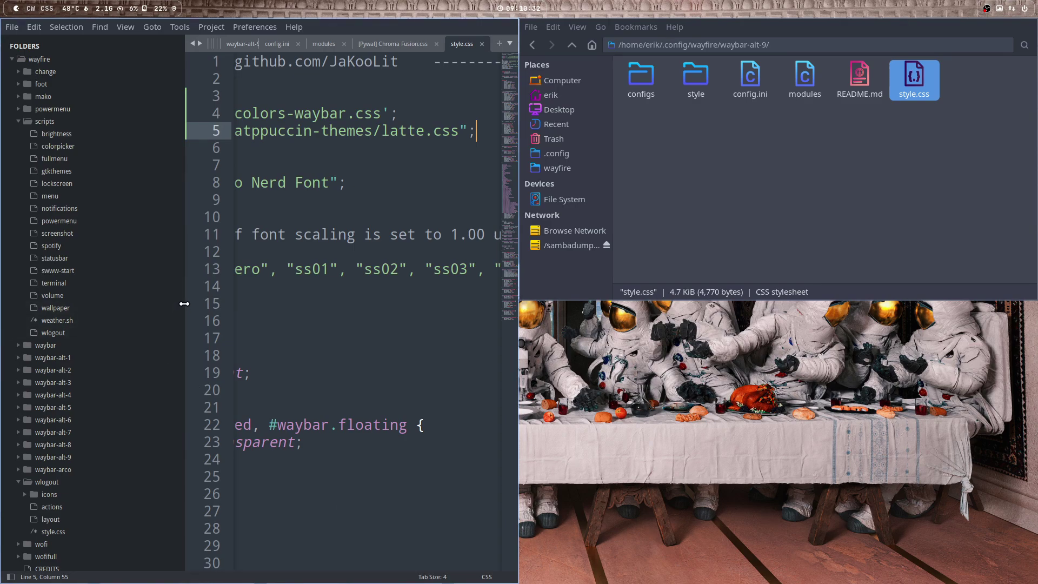
Narrow the editor's folder sidebar and highlight the '../../. part of the colors-waybar.css import path in style.css.
left_click_drag(185, 304, 91, 302)
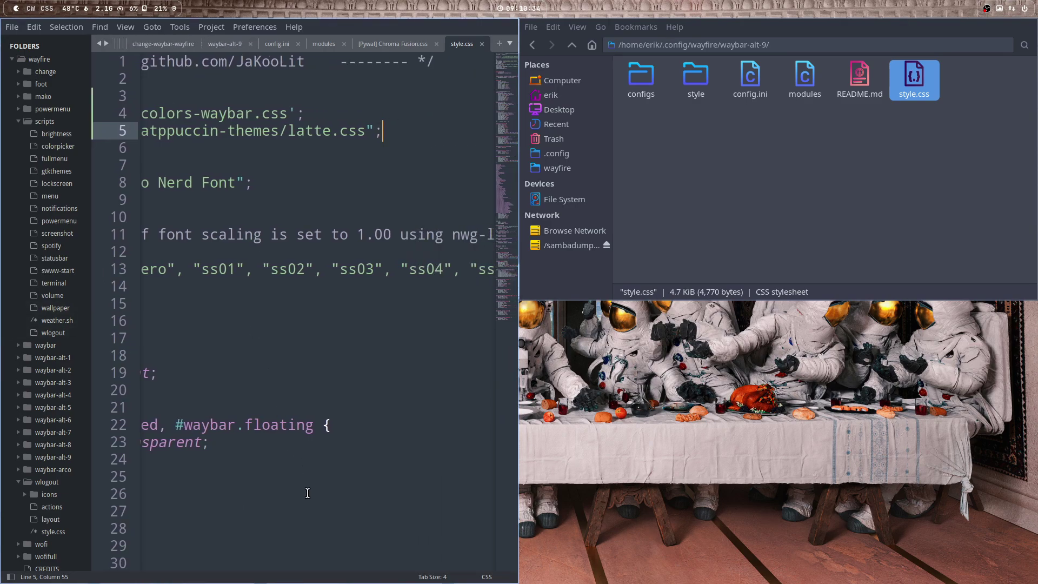
left_click(297, 563)
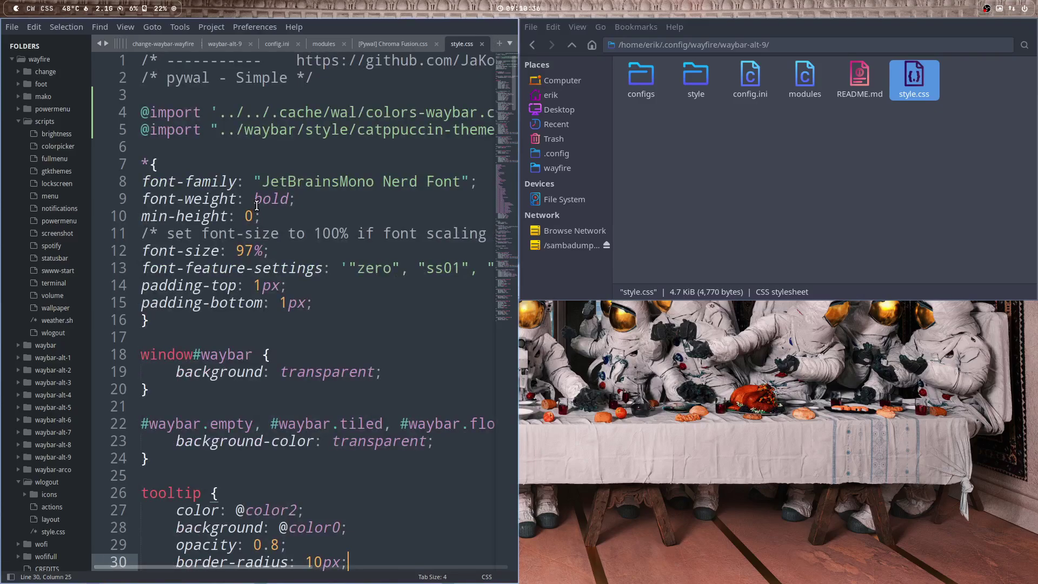
left_click(798, 133)
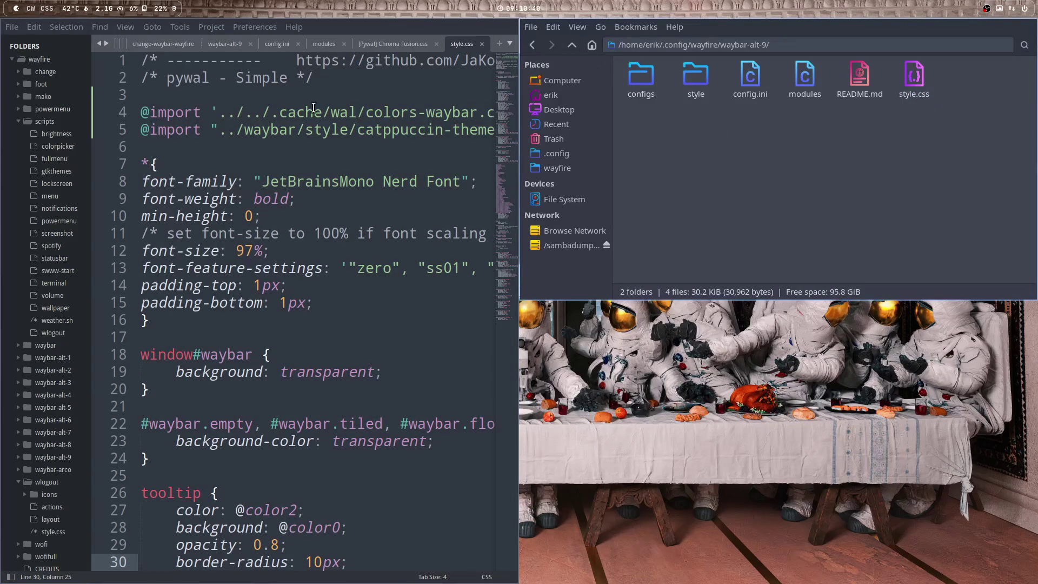
left_click_drag(211, 112, 279, 112)
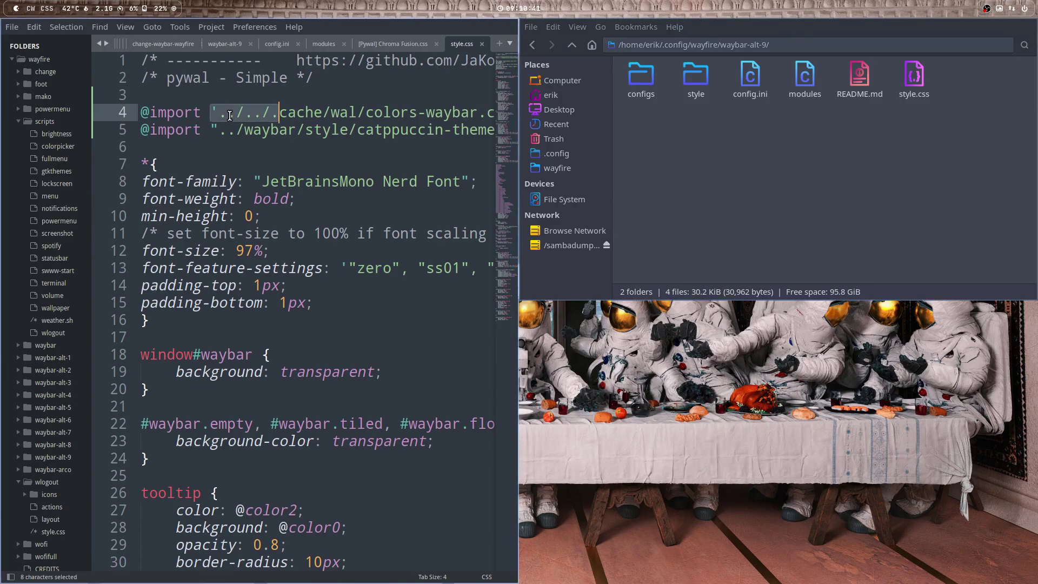
Trace the import path by going up from waybar-alt-9 to the home folder and locating colors-waybar.css in .cache/wal.
left_click(571, 45)
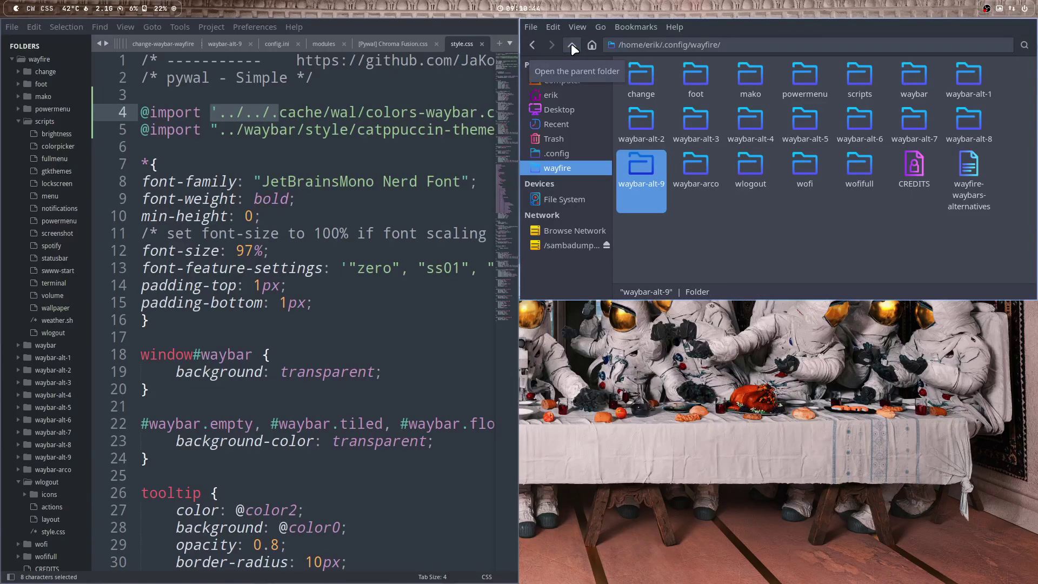
left_click(571, 45)
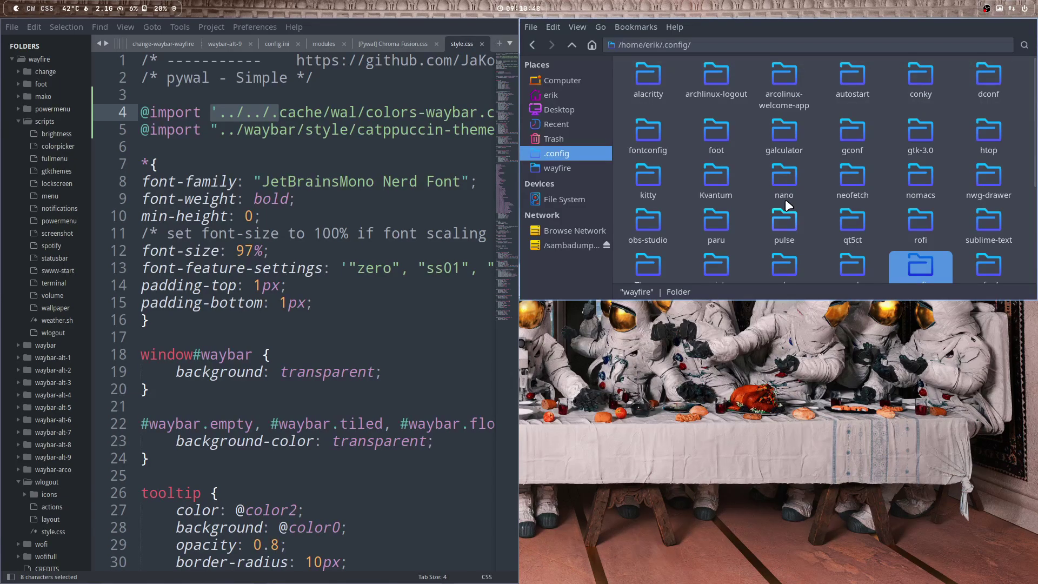
left_click(573, 45)
double_click(707, 80)
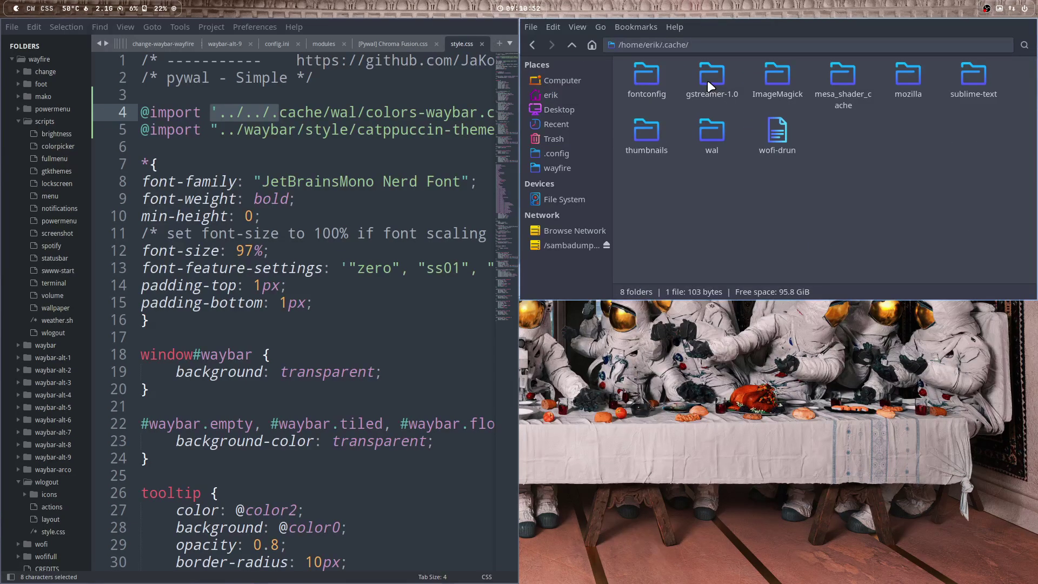
double_click(707, 132)
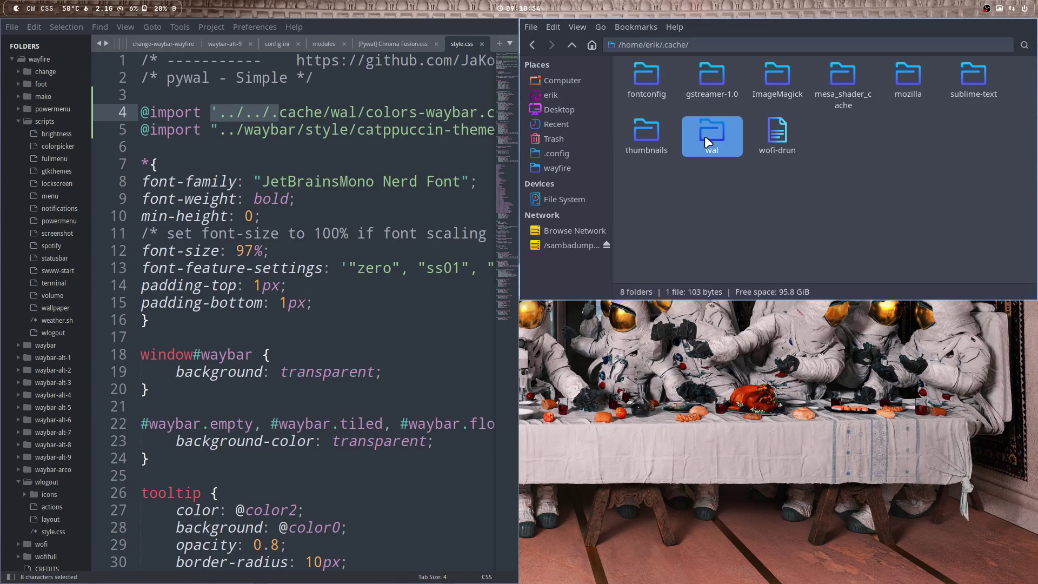
scroll(988, 226, "down", 2)
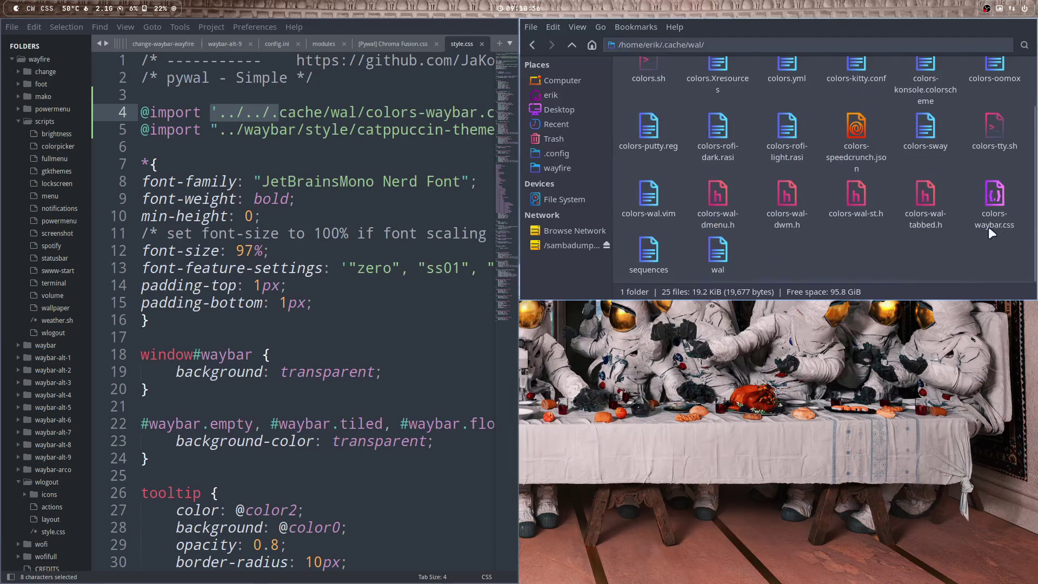
left_click(925, 202)
left_click(991, 200)
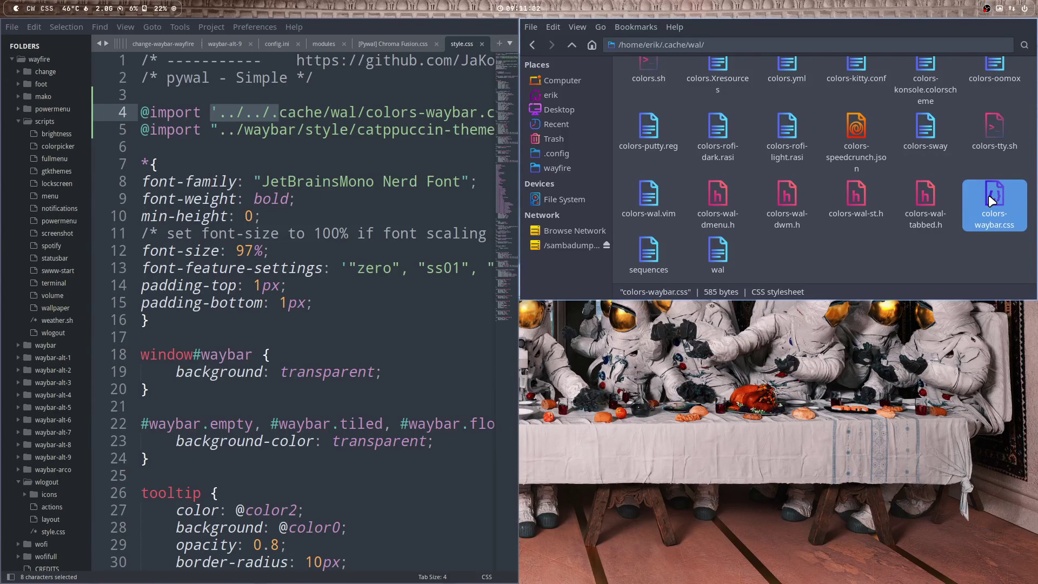
Open the Waybar chooser from the bar and choose Waybar alt-9 pywal.
left_click(31, 7)
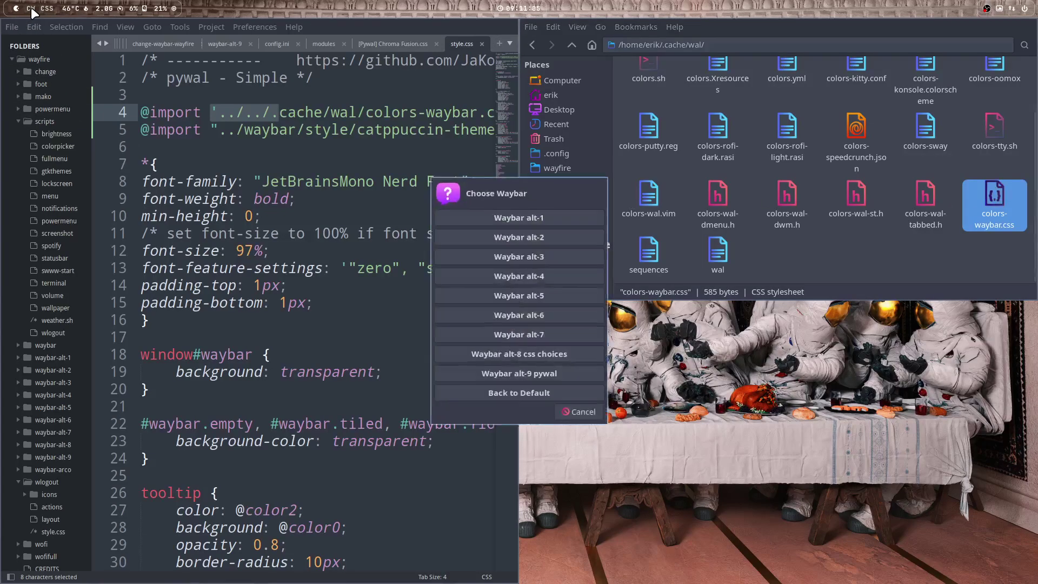
left_click(565, 375)
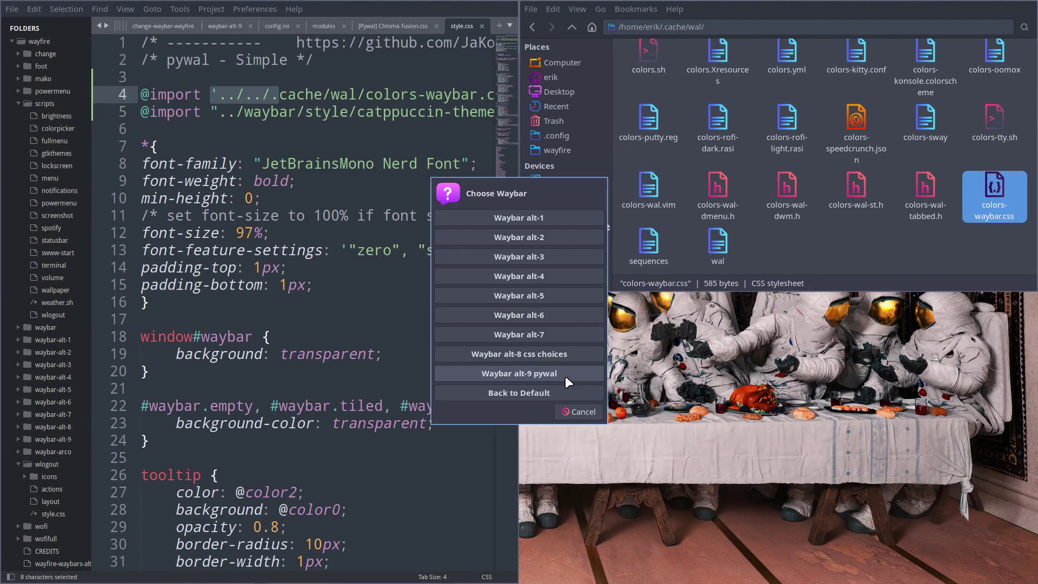
Add another ../ at the start of the colors-waybar.css import path in style.css and save the file.
left_click(219, 93)
type("../")
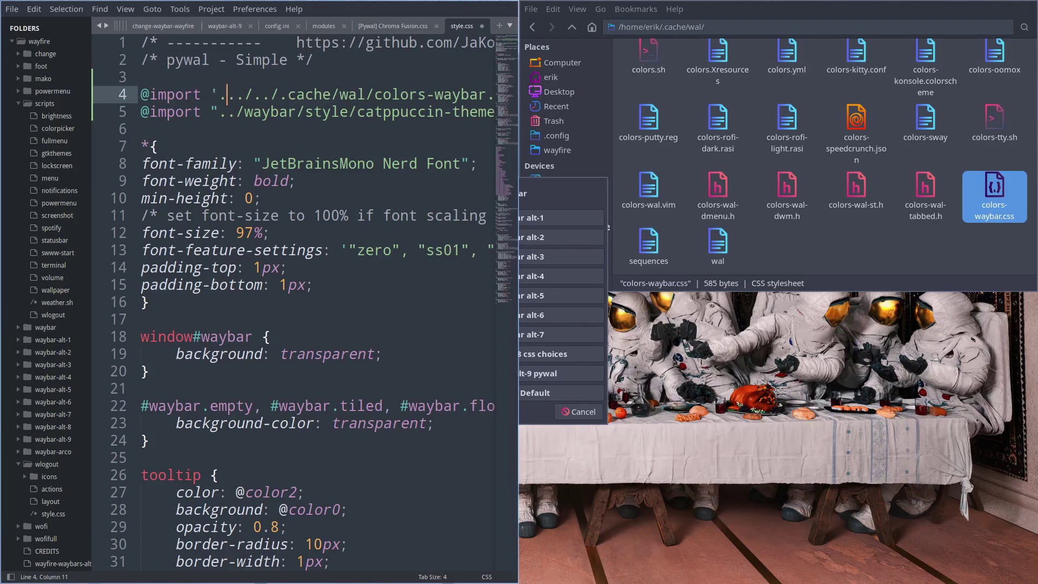
key("ctrl+s")
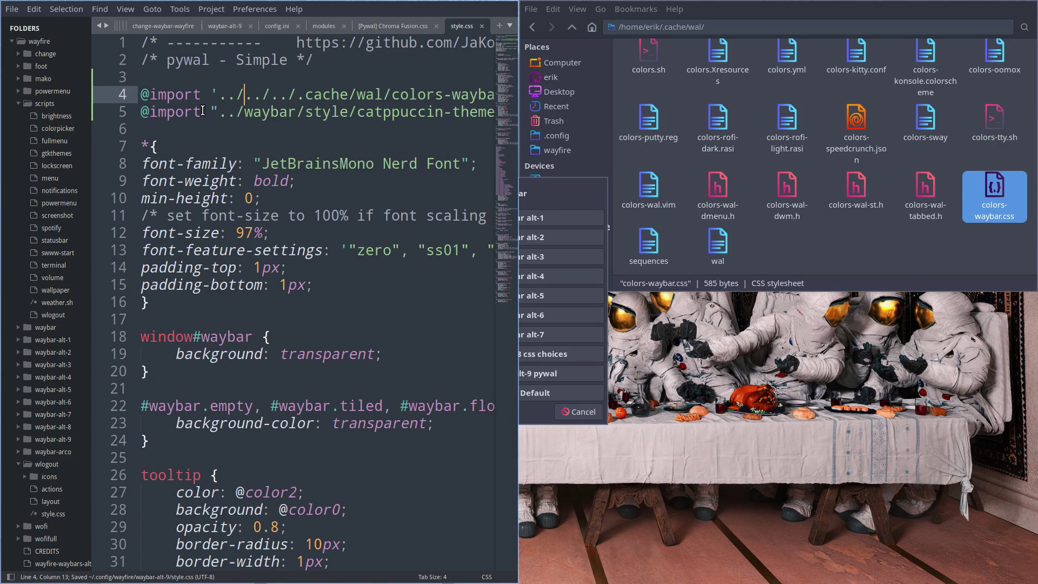
Load Waybar alt-9 pywal from the Waybar chooser, then dismiss the chooser and close the open editor and file manager windows.
left_click(536, 371)
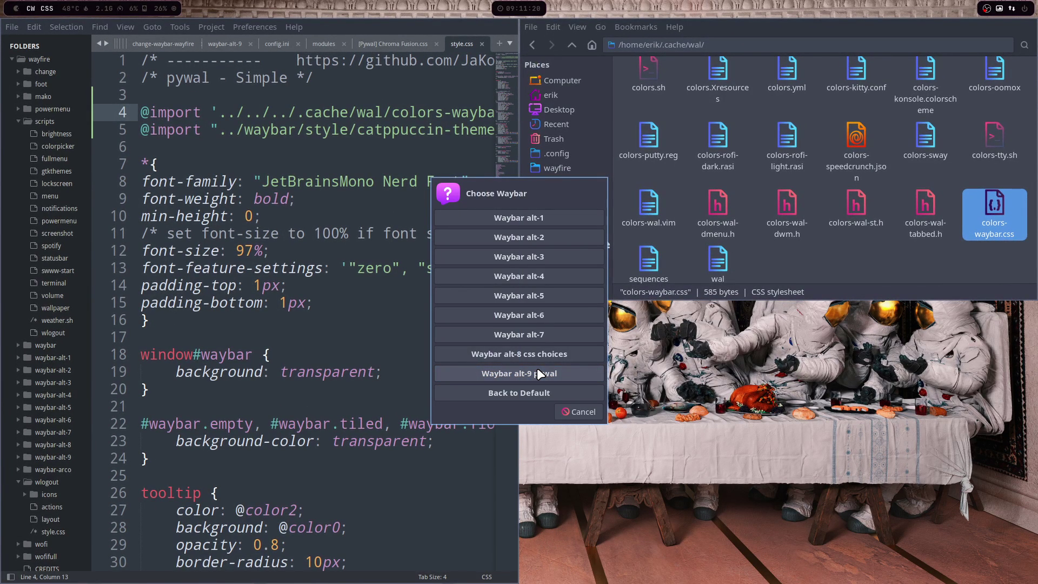
left_click(577, 413)
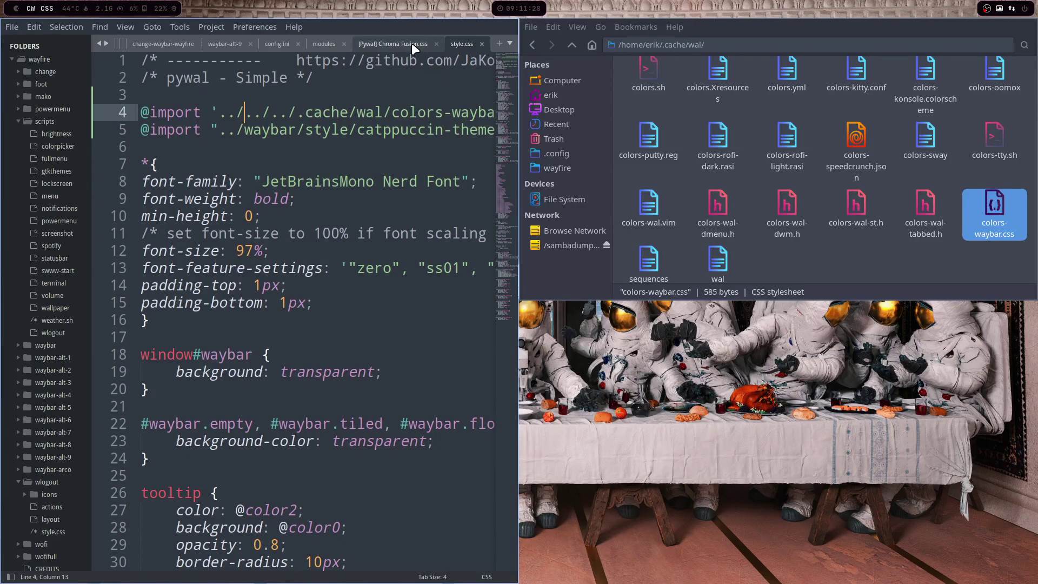
key("super+q")
key("super+q")
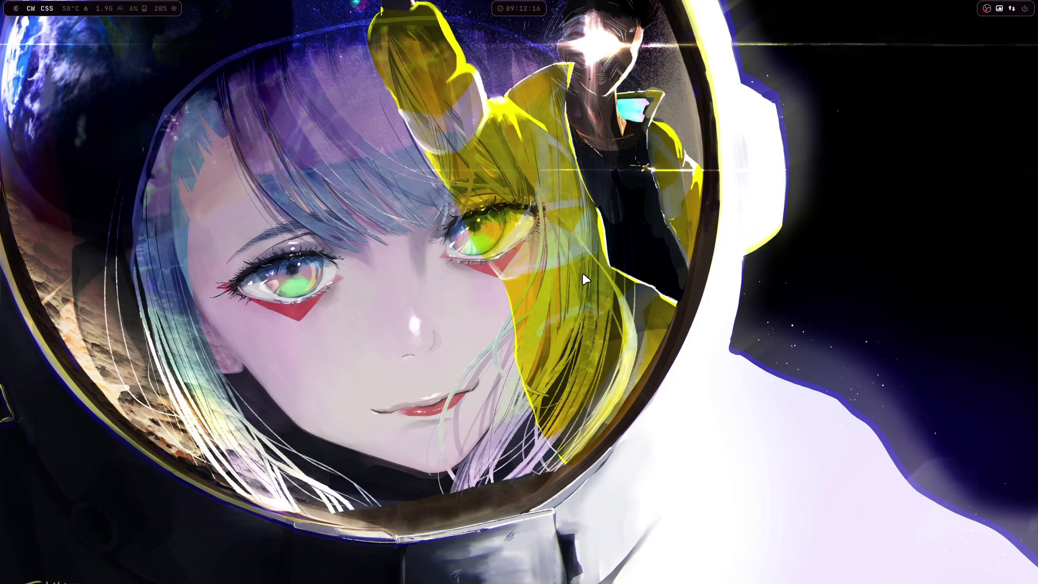
Open colors-waybar.css from .cache/wal in the home folder and move the editor window off the file manager.
key("super+e")
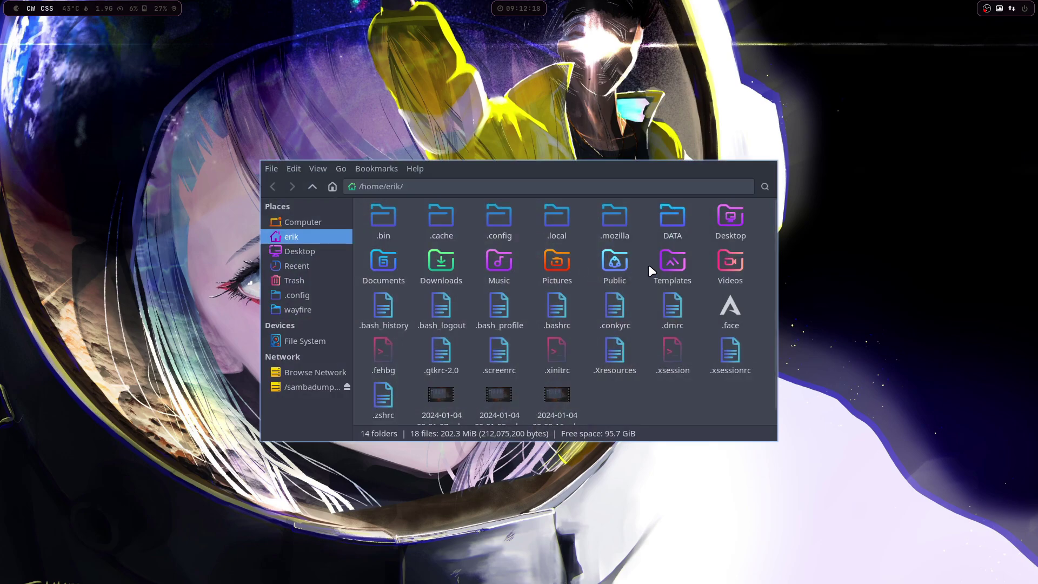
double_click(446, 219)
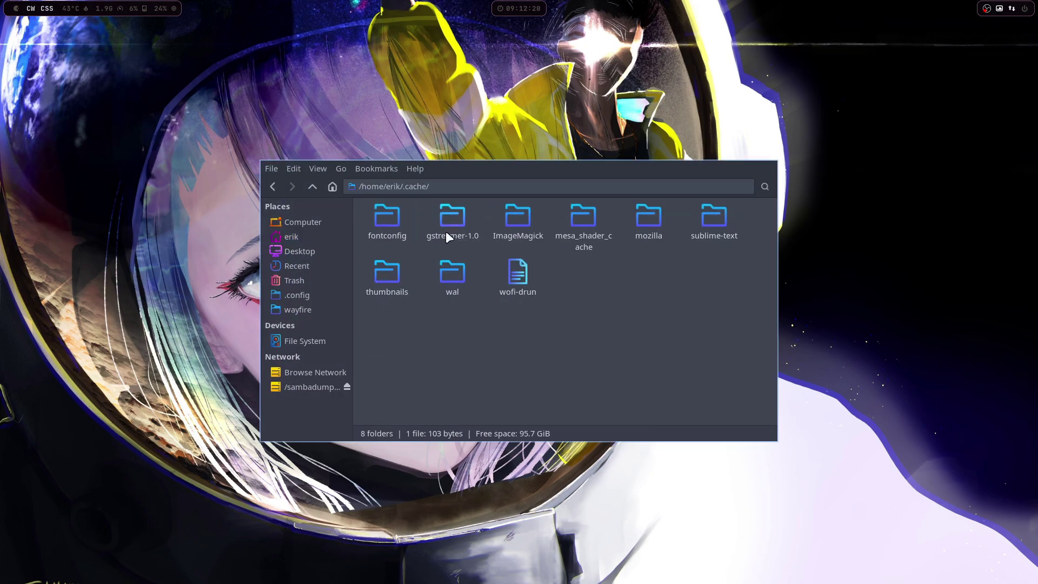
double_click(450, 268)
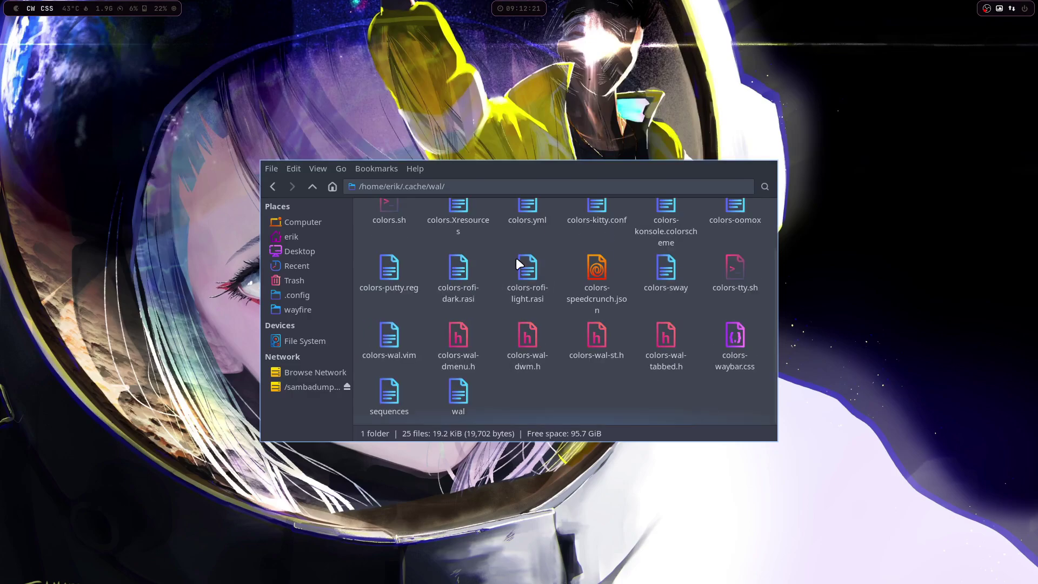
left_click(735, 346)
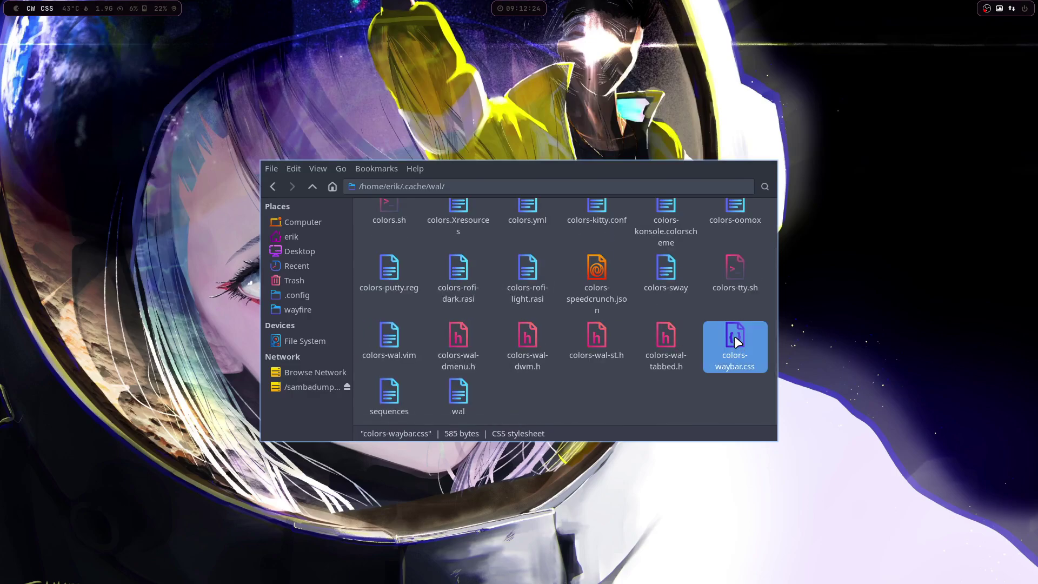
double_click(734, 335)
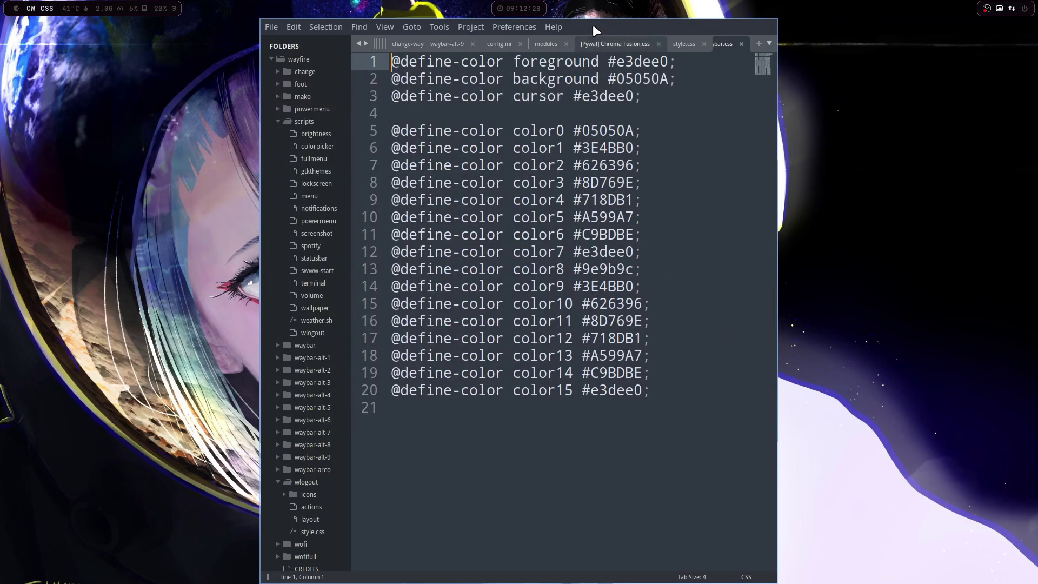
left_click_drag(594, 28, 438, 92)
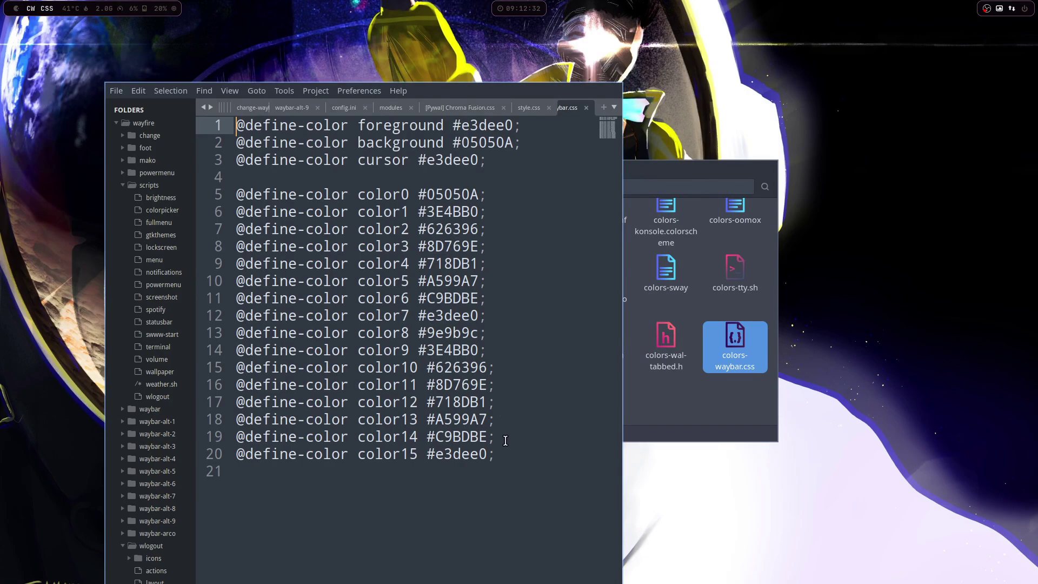
Browse to the waybar-alt-9 folder in the wayfire configuration and delete its configs and style folders.
left_click(660, 414)
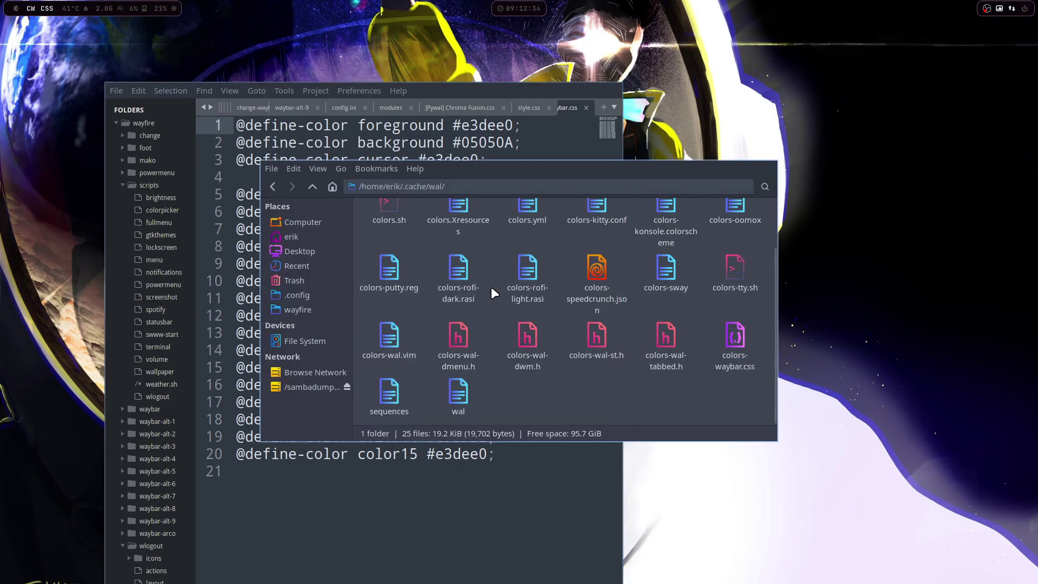
left_click(313, 187)
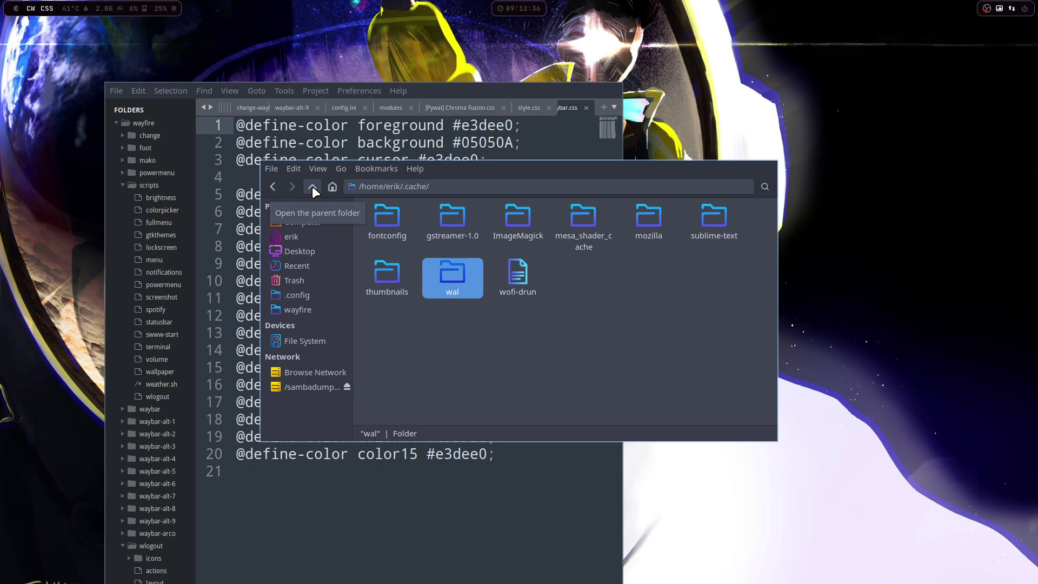
left_click(312, 187)
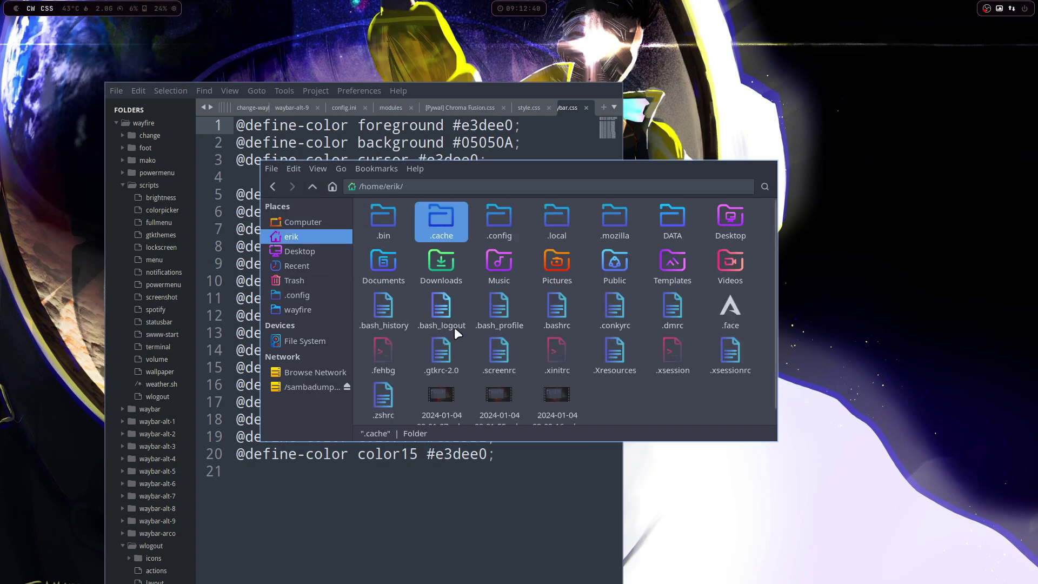
key("ctrl+h")
left_click(325, 310)
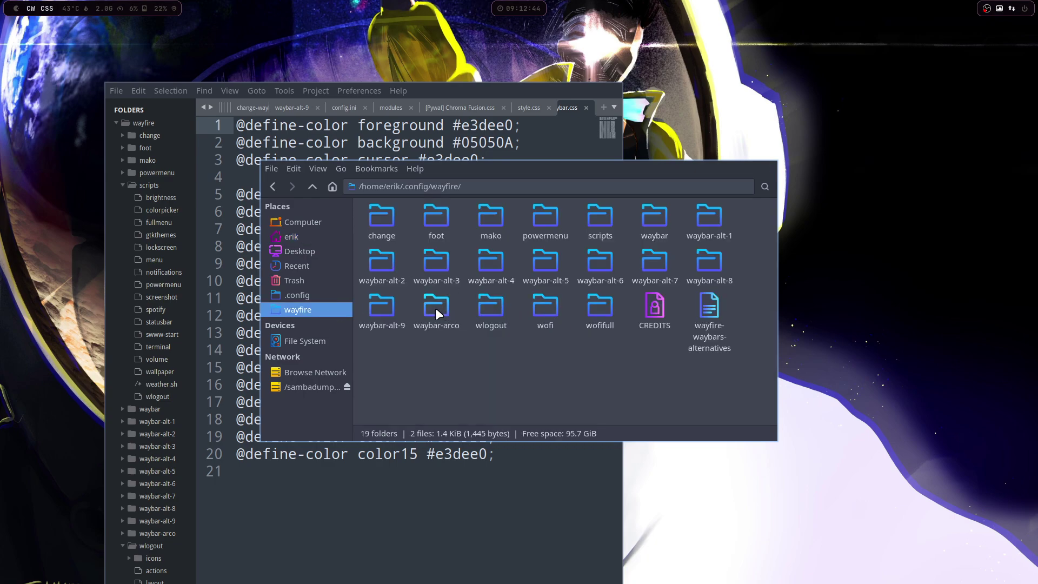
double_click(387, 310)
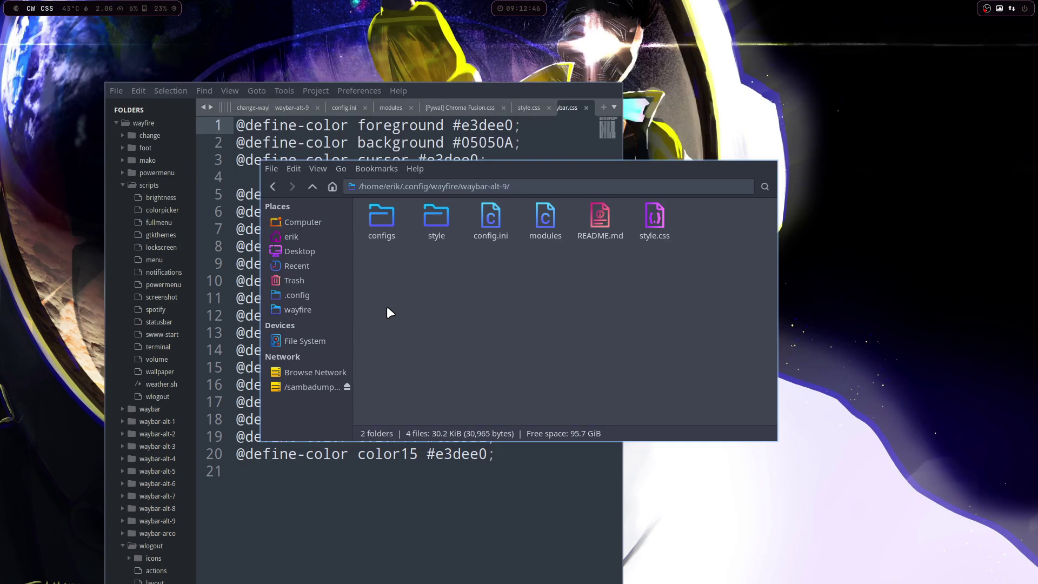
left_click(658, 206)
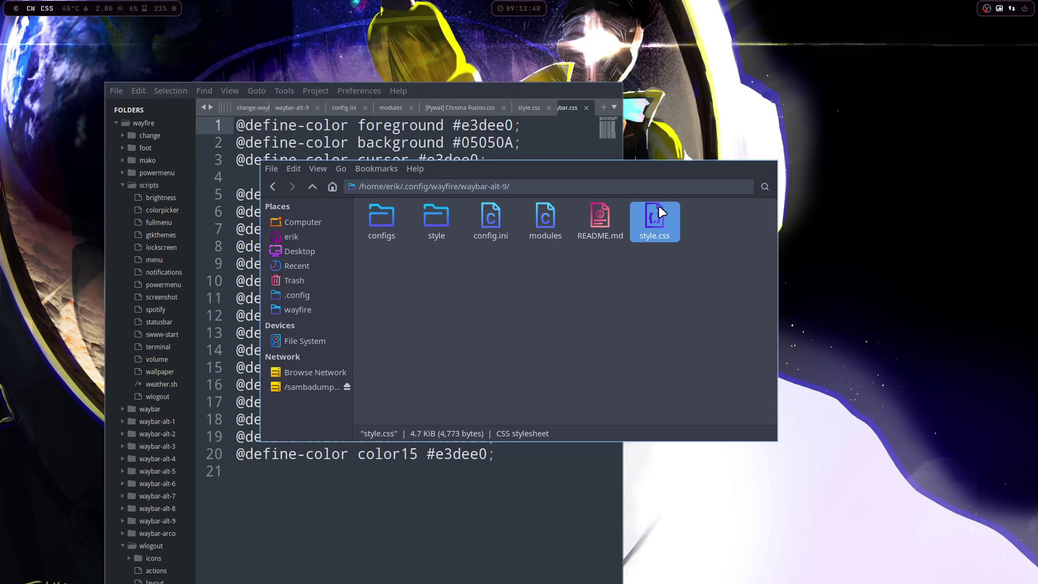
left_click_drag(378, 257, 441, 212)
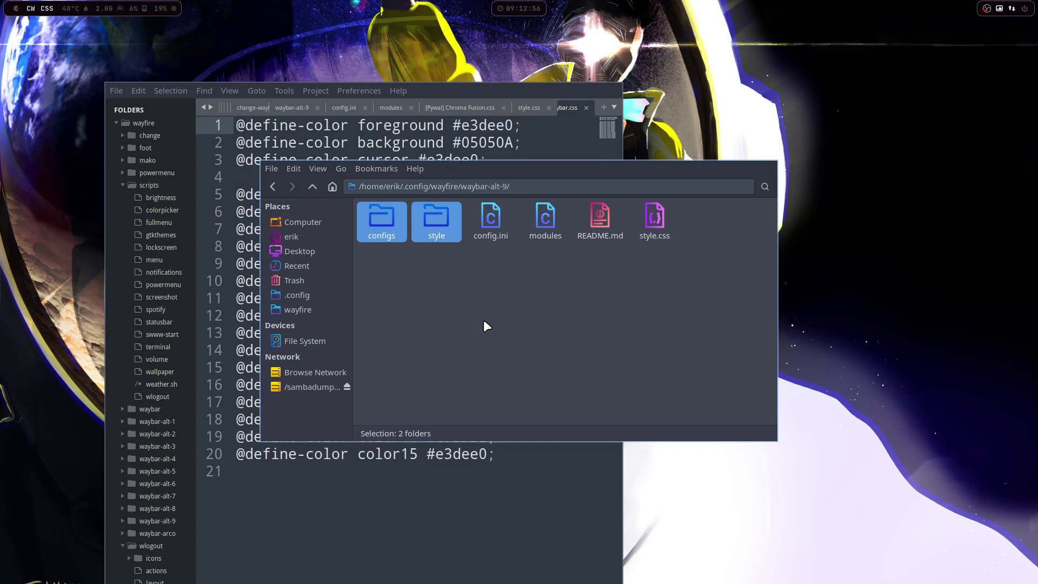
key("Delete")
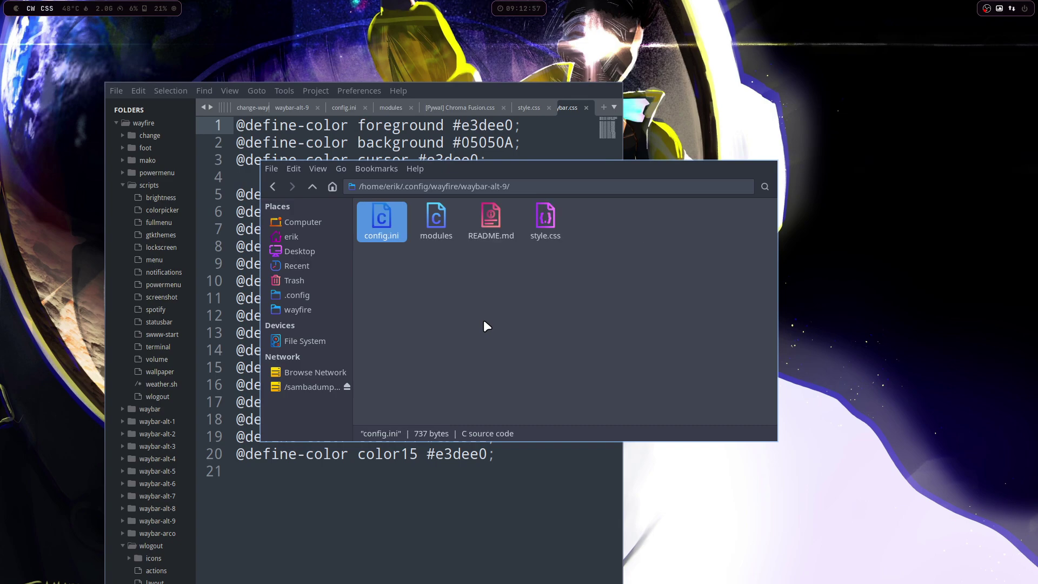
Open style.css from waybar-alt-9, move the file manager aside and maximize the editor window.
double_click(543, 218)
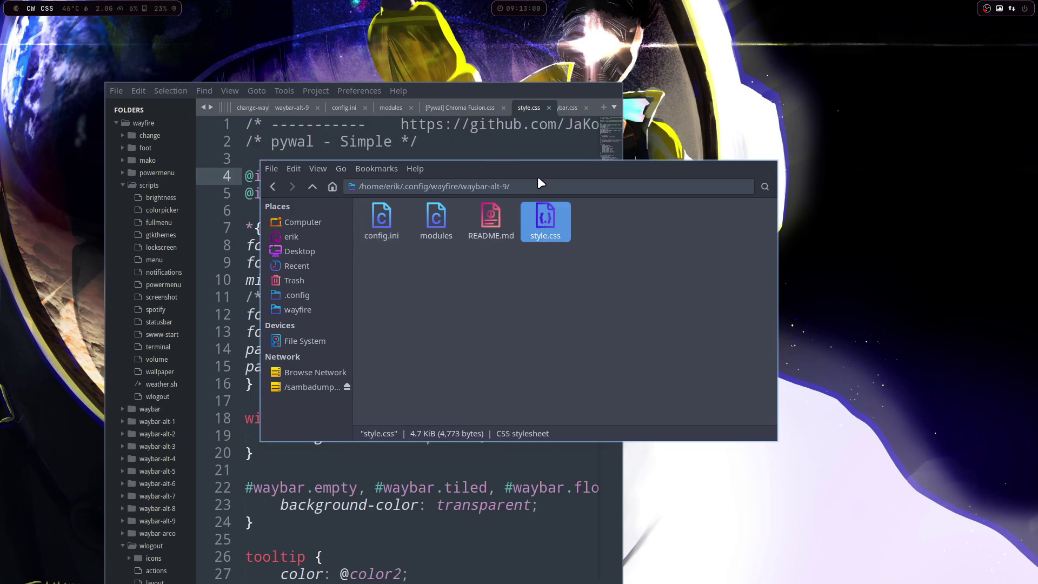
left_click_drag(538, 176, 842, 193)
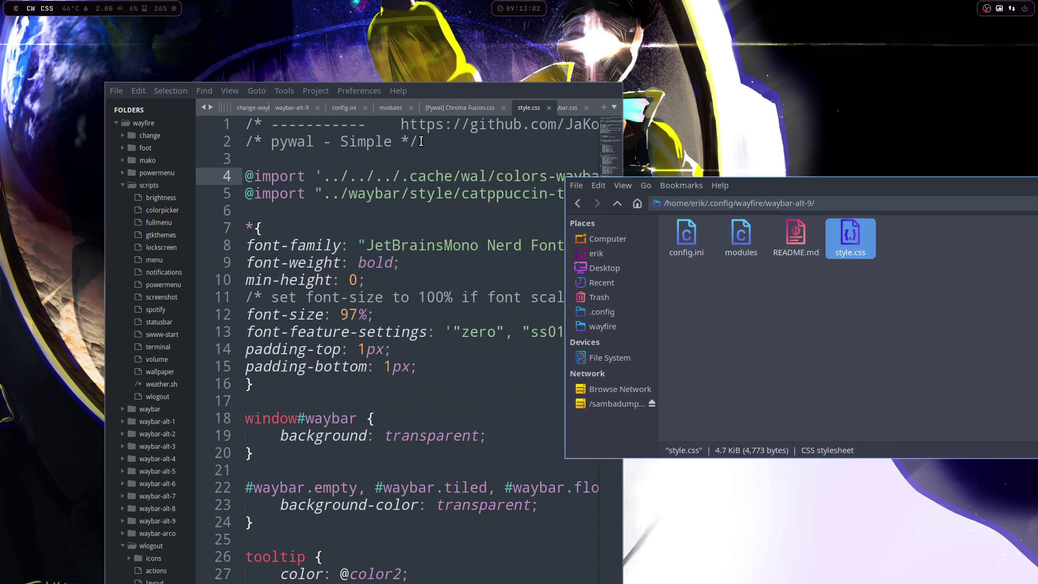
double_click(502, 89)
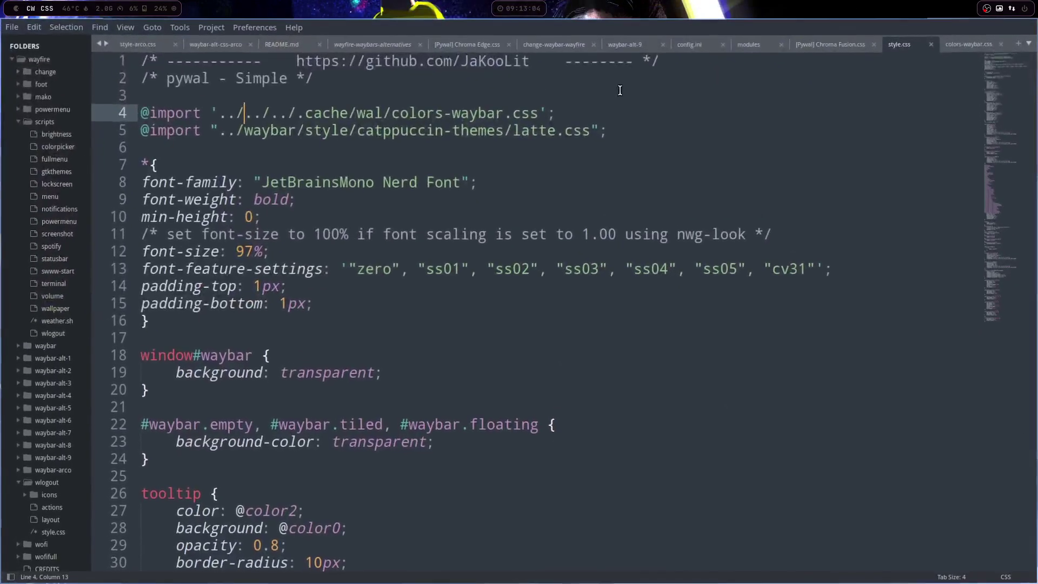
left_click(958, 48)
left_click_drag(151, 433, 94, 35)
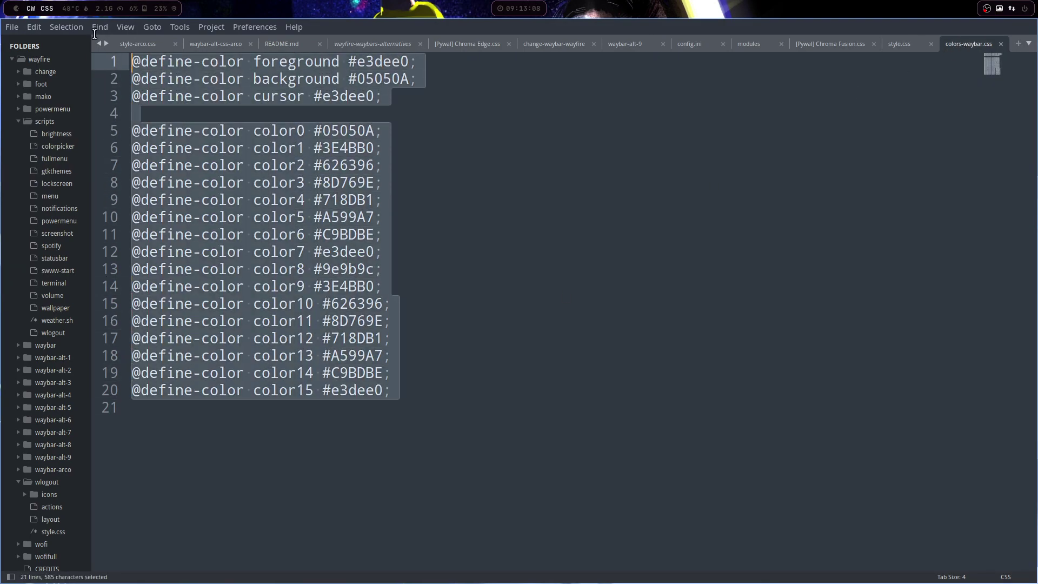
key("ctrl+c")
left_click(898, 43)
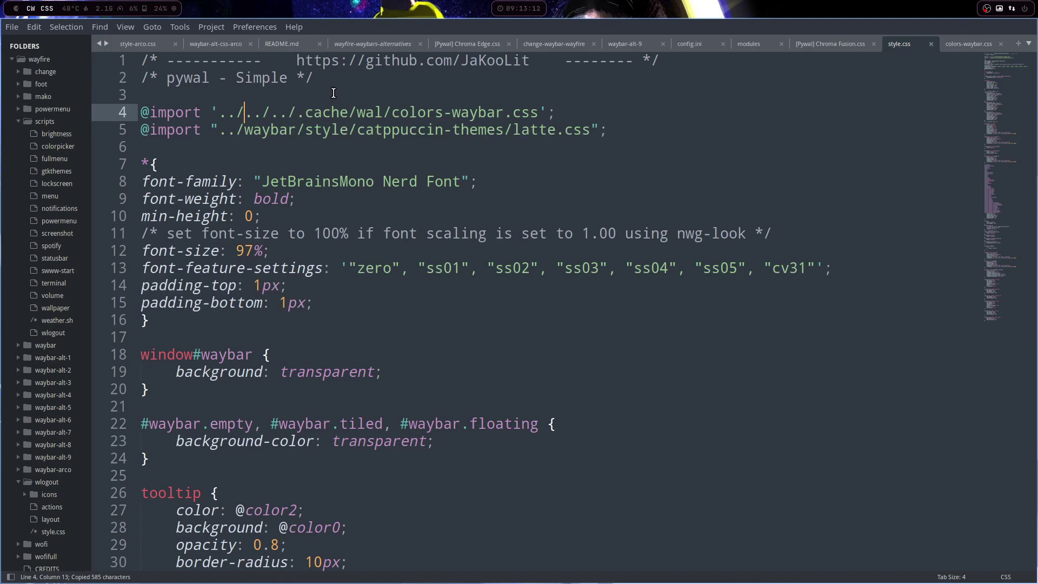
left_click(349, 80)
key("Return")
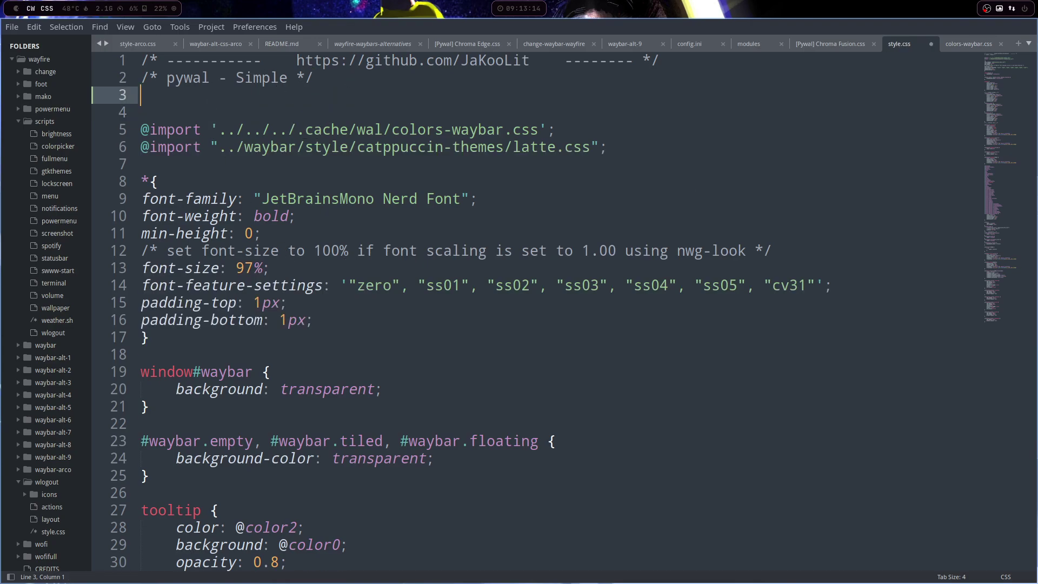
key("ctrl+v")
left_click(140, 95)
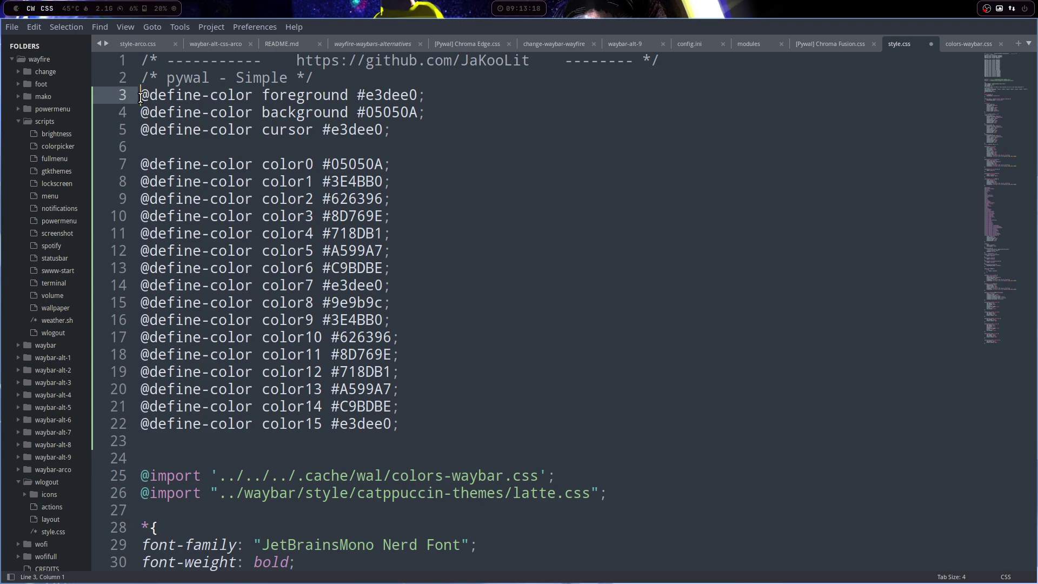
type("/")
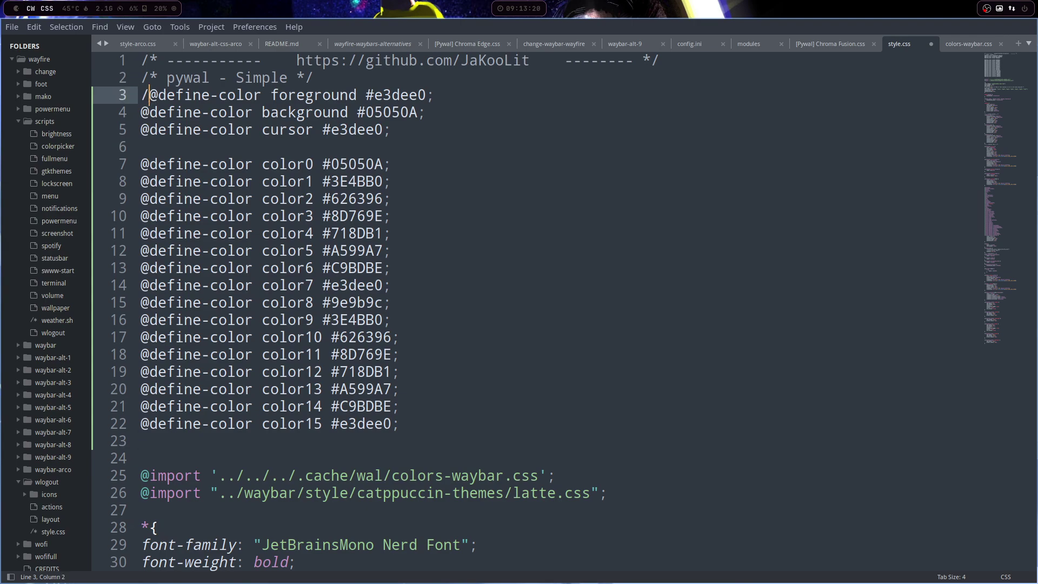
type("*")
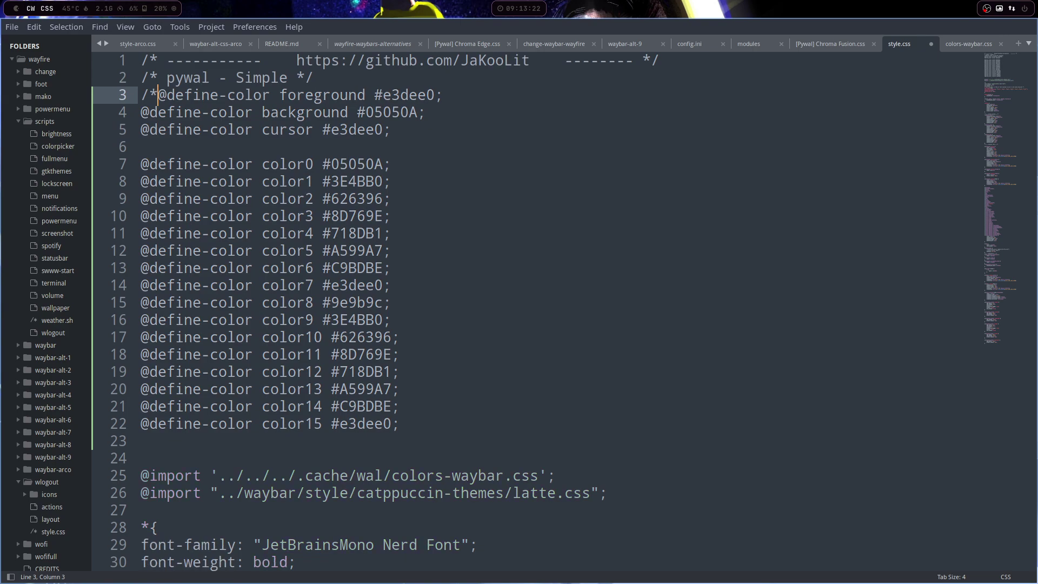
left_click(476, 419)
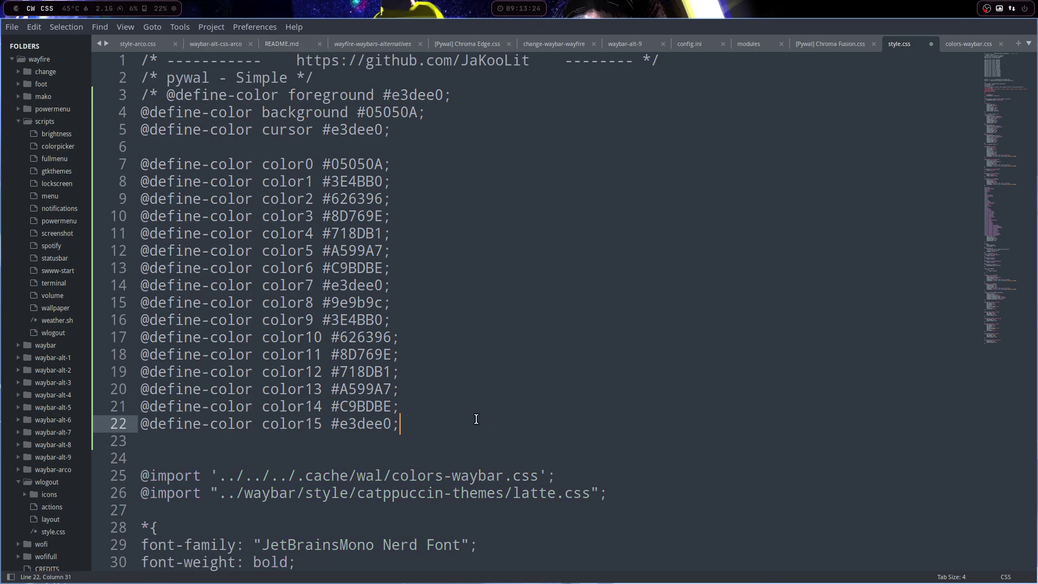
key("Return")
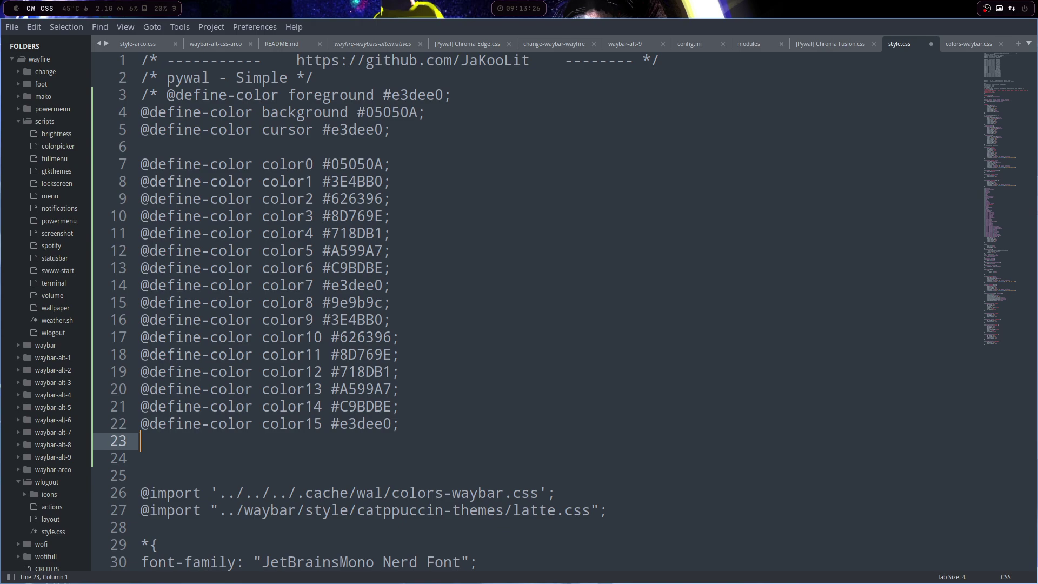
type("*/")
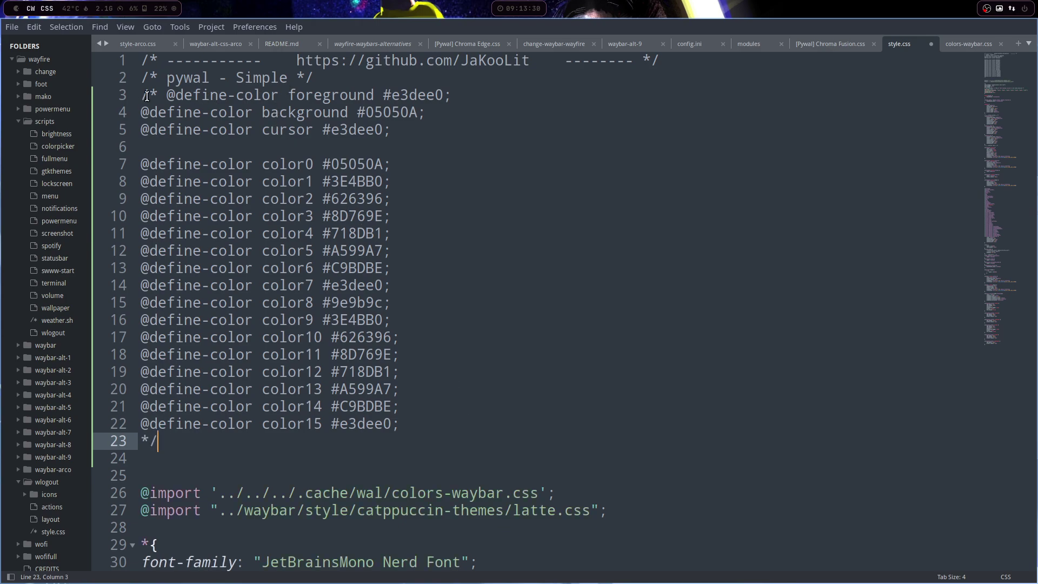
left_click(165, 95)
key("Return")
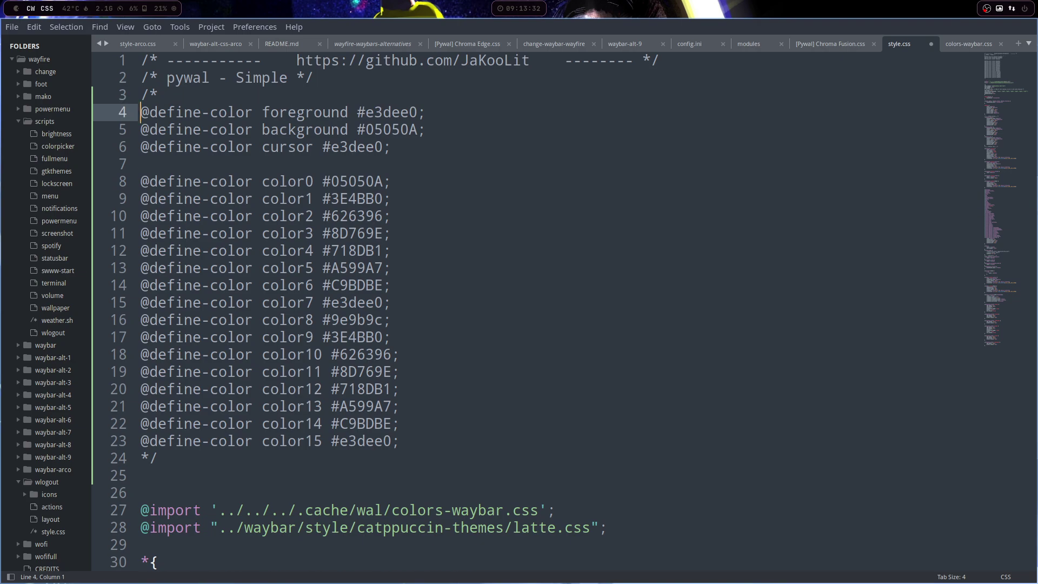
Delete the catppuccin-themes/latte.css import line and the extra blank line below it in style.css.
scroll(251, 328, "down", 5)
left_click_drag(611, 296, 122, 297)
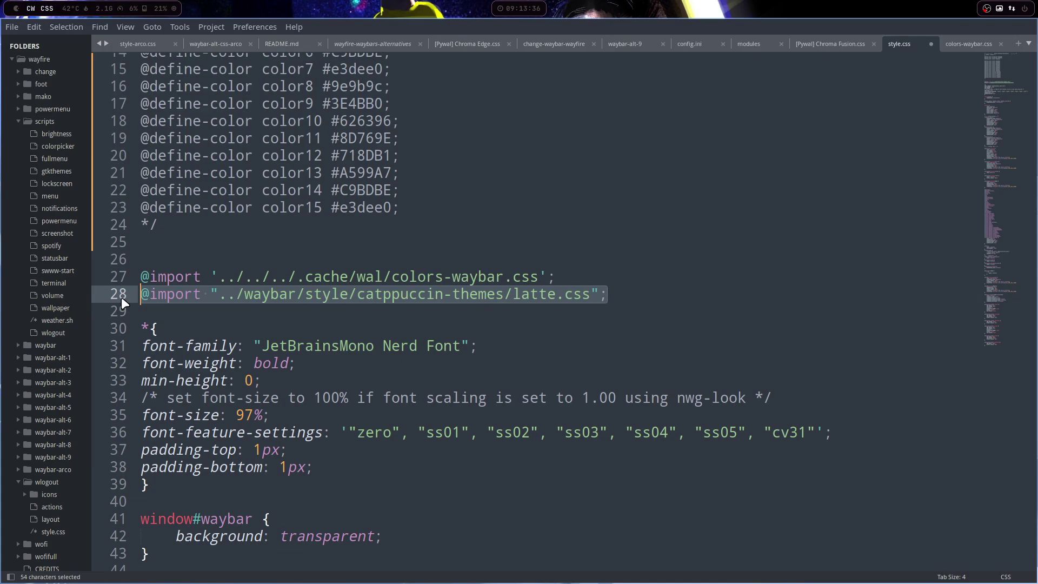
key("BackSpace")
key("Delete")
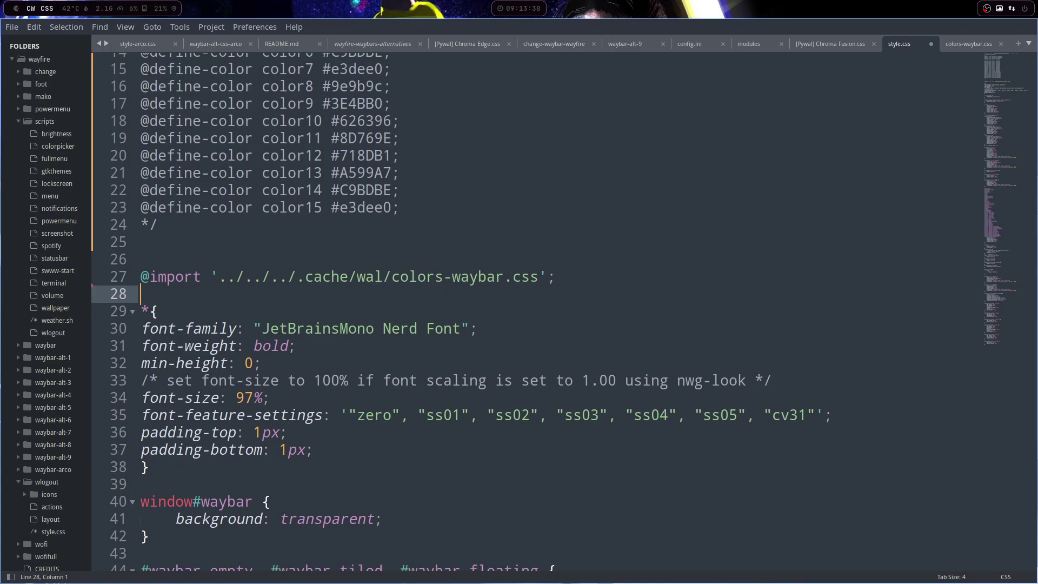
key("Up")
key("Up")
key("Up")
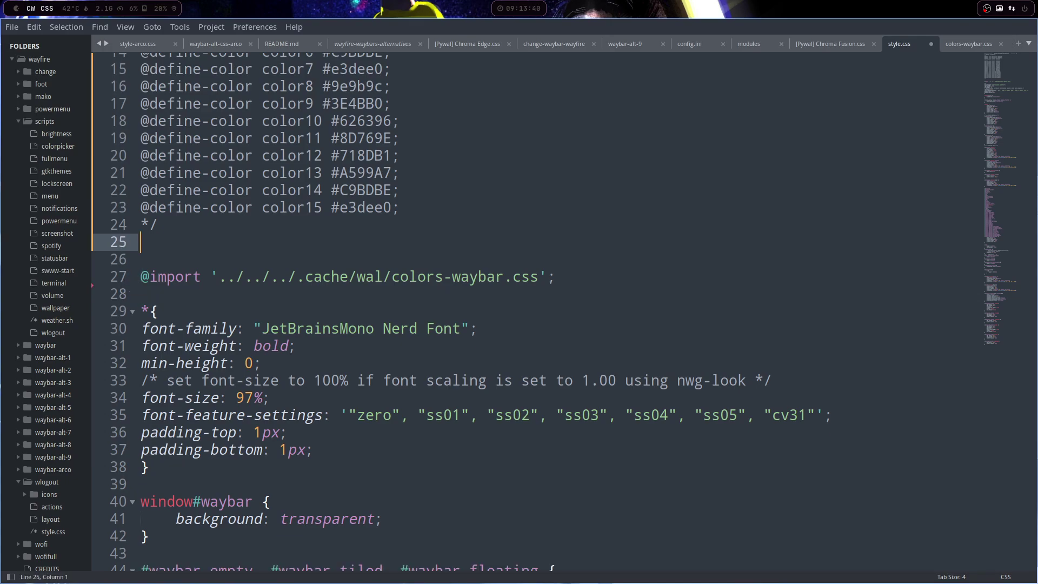
Delete the extra blank line above the colors-waybar.css import and review the background color definition and the window#waybar background.
key("Delete")
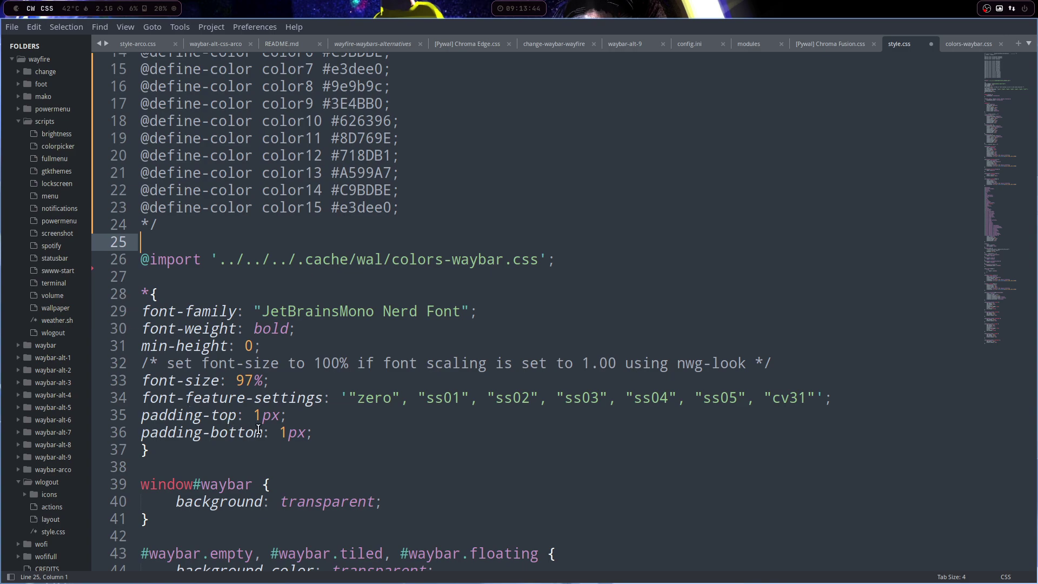
scroll(258, 428, "down", 2)
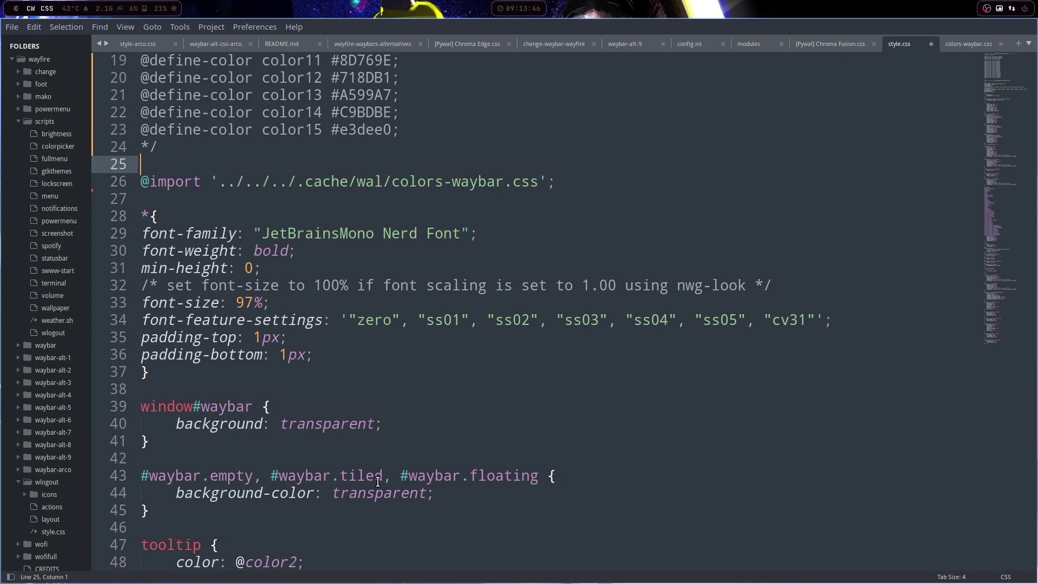
scroll(243, 511, "up", 6)
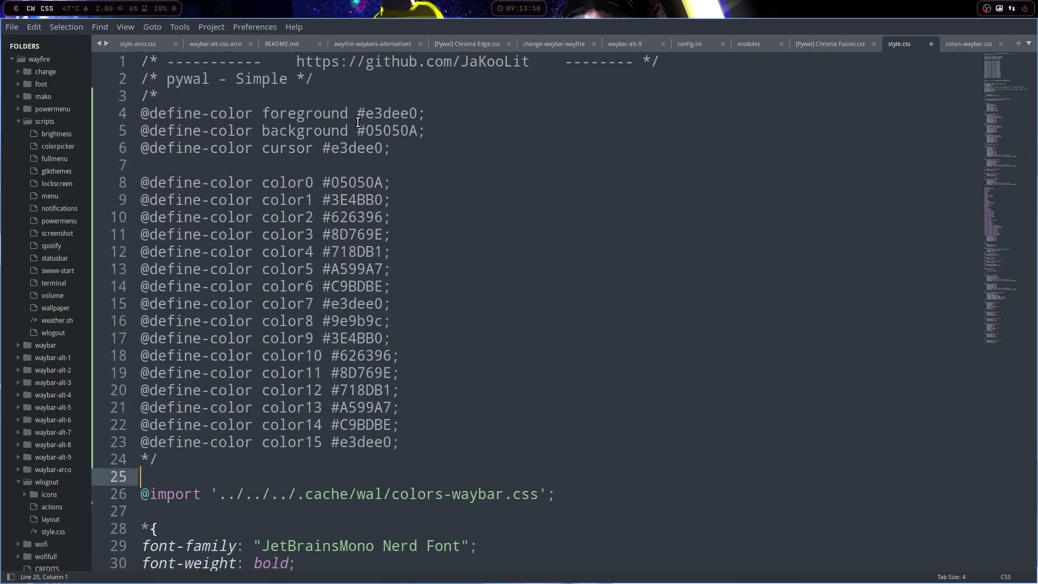
left_click_drag(260, 131, 349, 131)
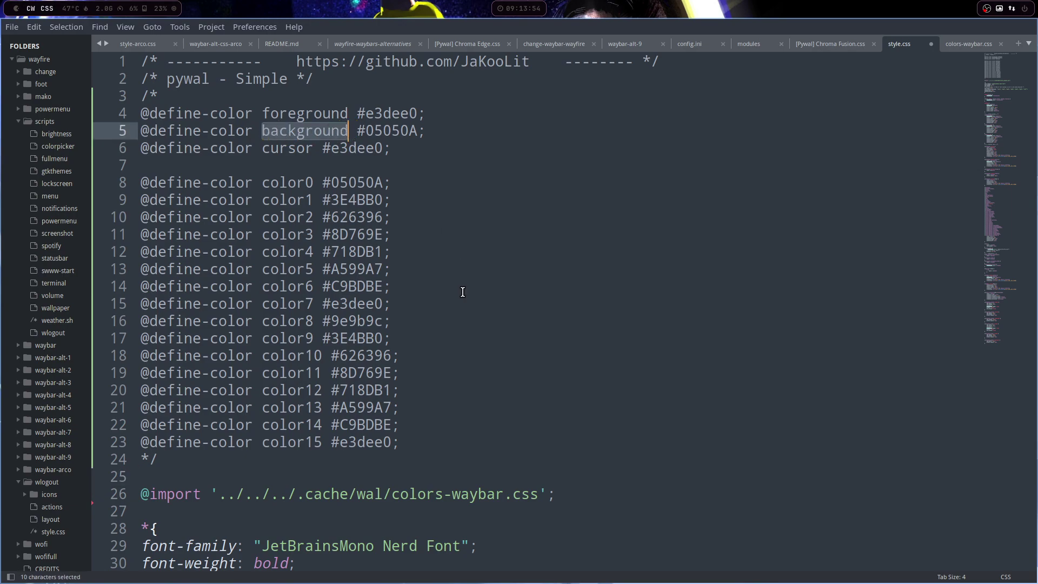
double_click(397, 131)
scroll(466, 397, "down", 7)
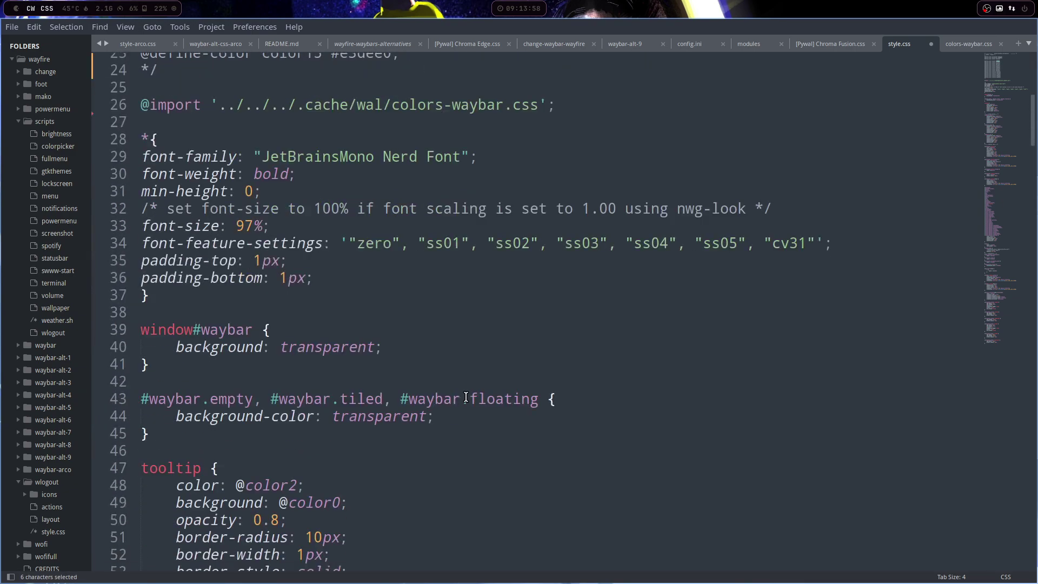
double_click(342, 348)
scroll(342, 348, "up", 7)
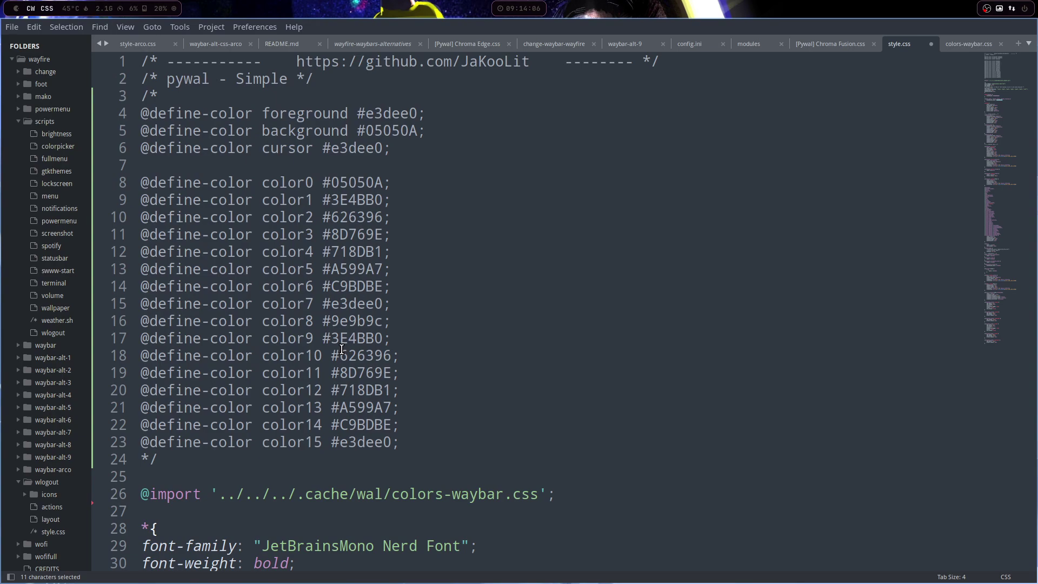
scroll(342, 348, "down", 15)
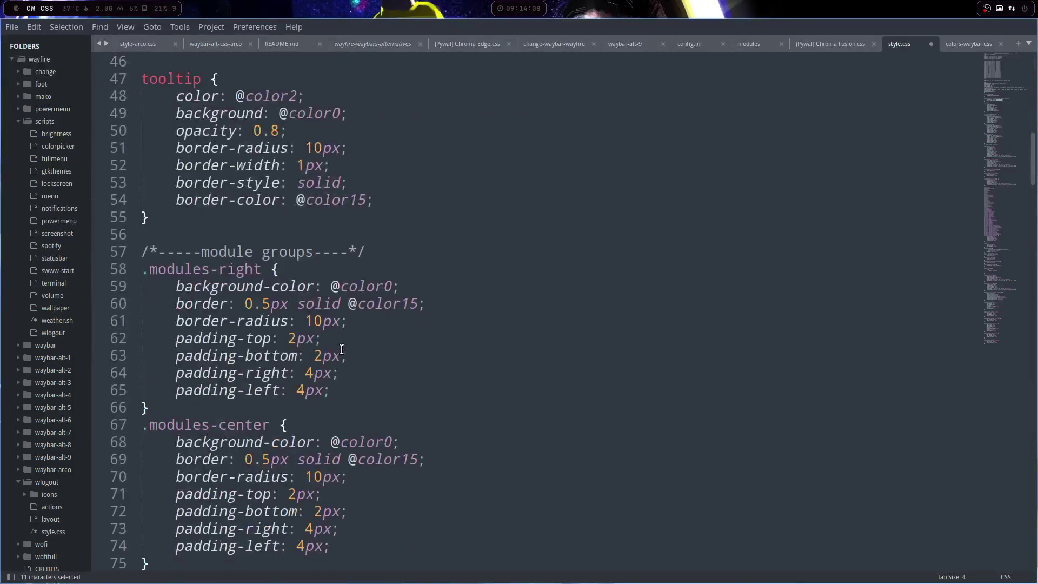
scroll(342, 348, "up", 6)
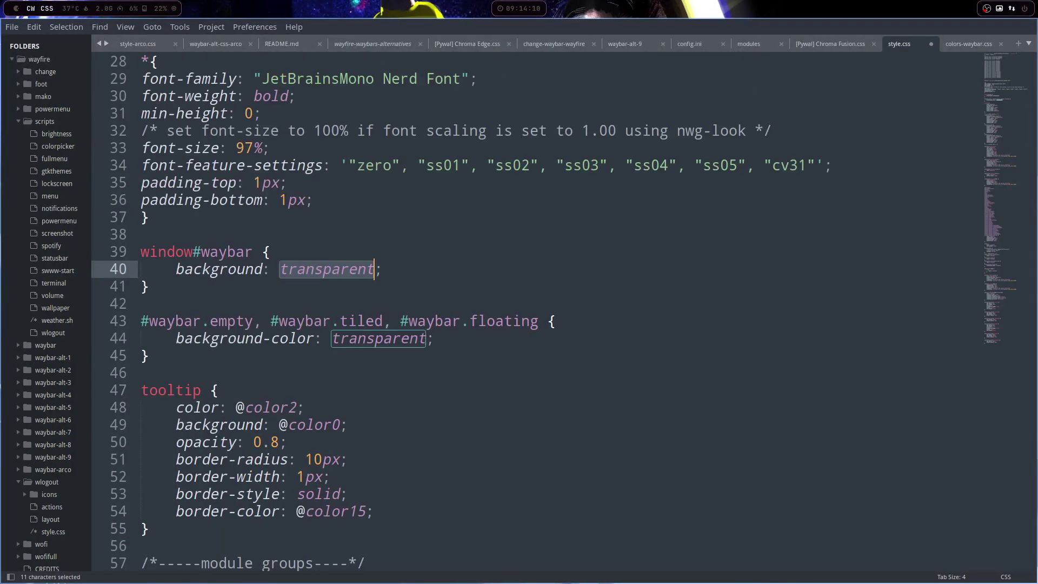
Save style.css and load Waybar alt-9 pywal through the Choose Waybar dialog.
key("ctrl+s")
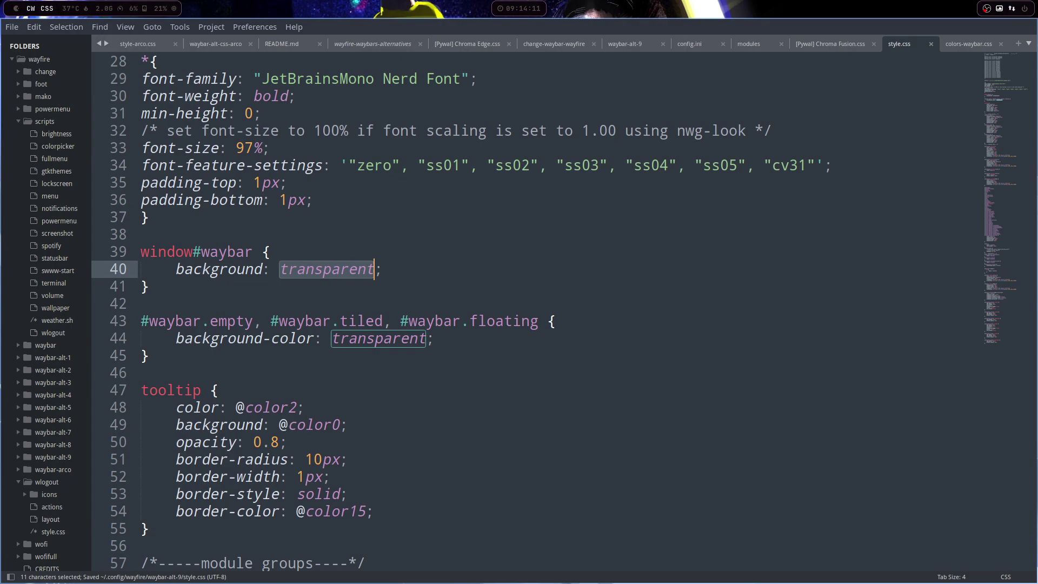
left_click(37, 8)
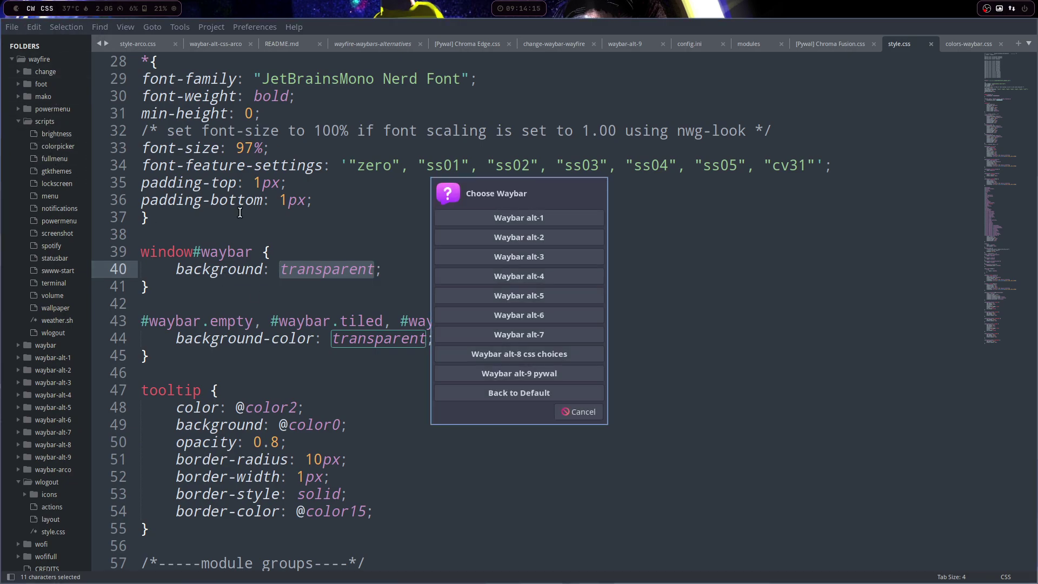
left_click(549, 374)
Add the selector "#custom-changewaybar," on its own line below #custom-backlight in the module list of style.css.
left_click(286, 322)
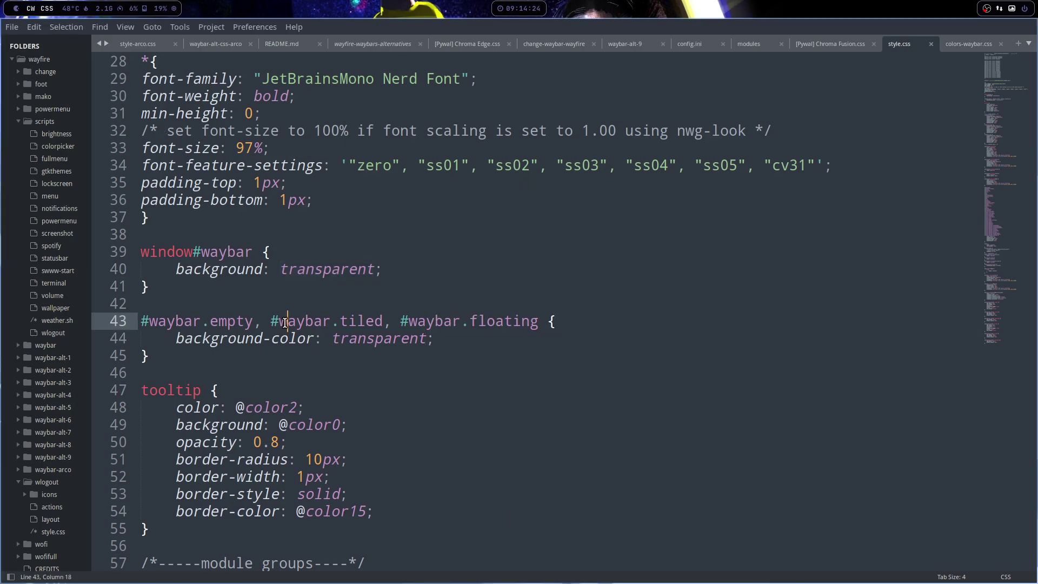
scroll(284, 322, "down", 10)
scroll(285, 323, "down", 13)
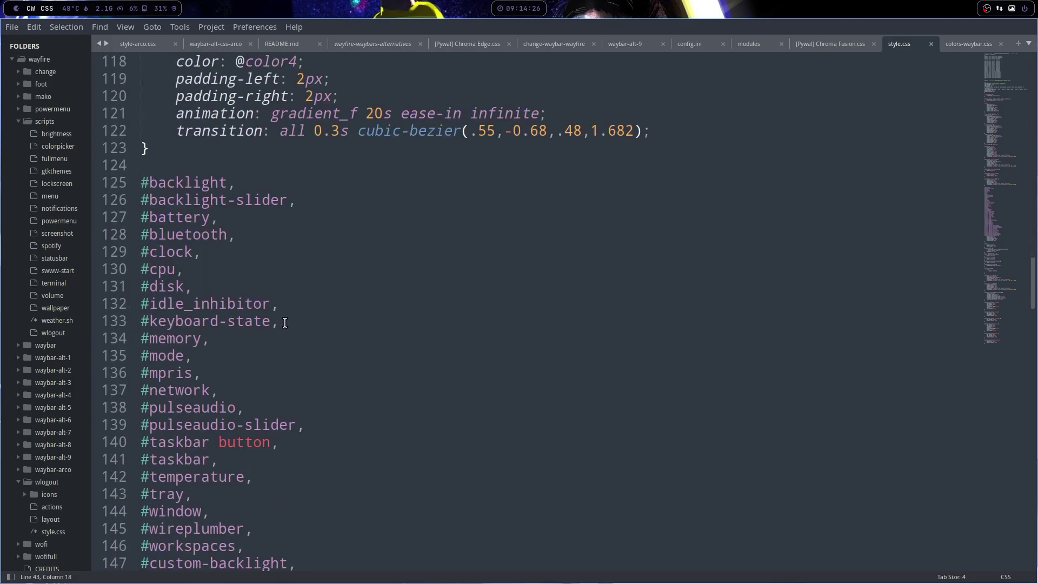
scroll(285, 323, "down", 3)
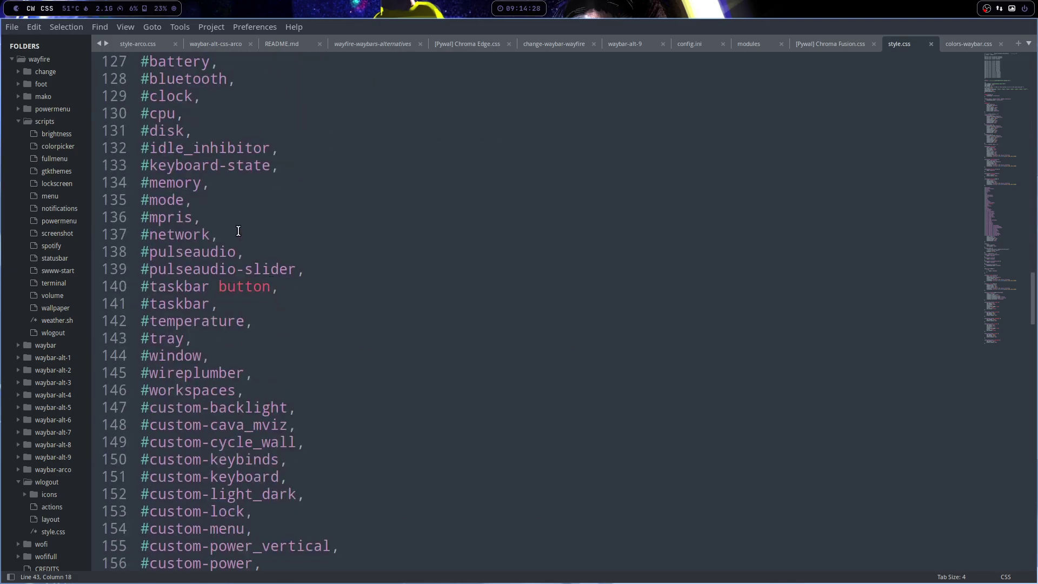
scroll(314, 377, "down", 1)
scroll(313, 377, "down", 3)
left_click(307, 262)
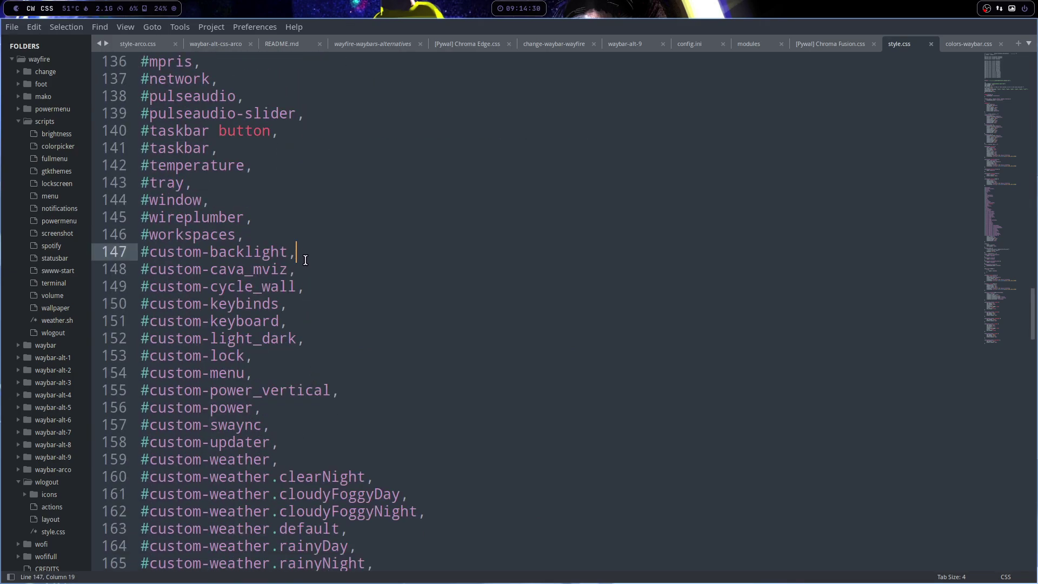
key("Return")
type("#custom")
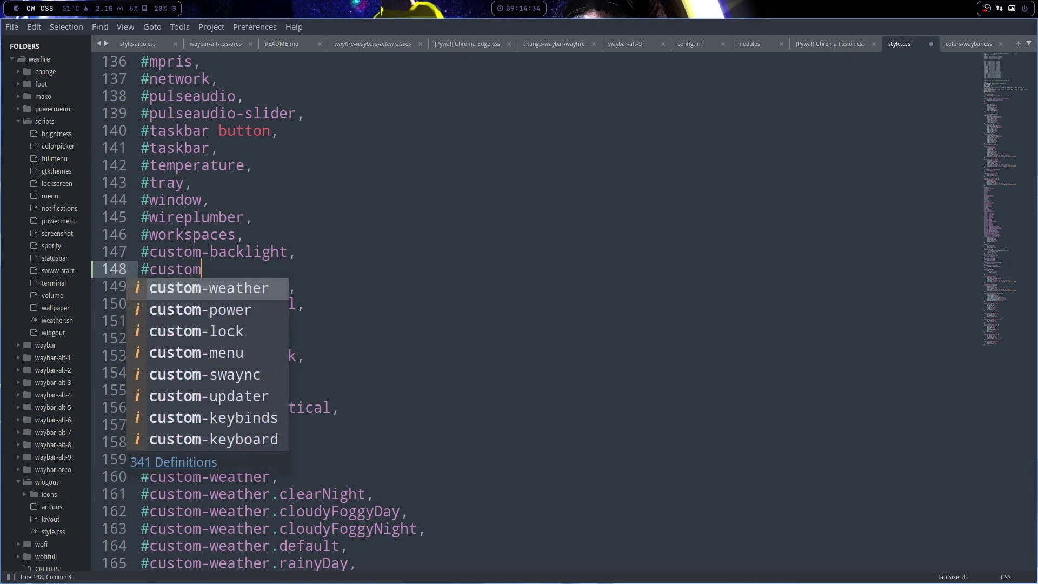
type("-change")
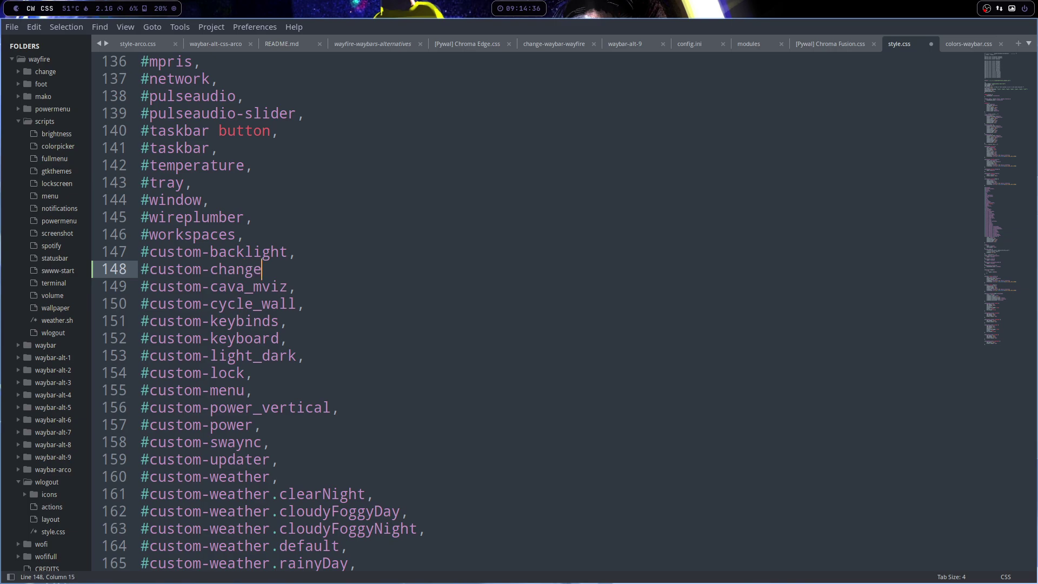
type("waybar;")
key("BackSpace")
type(",")
key("Return")
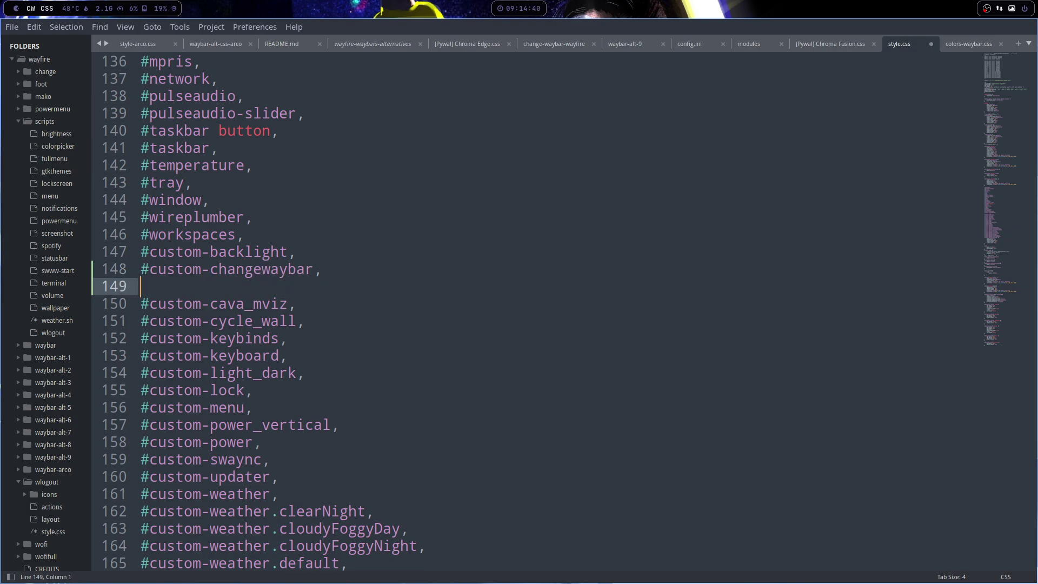
Add the selector "#custom-changewaybarcss," below #custom-changewaybar and save style.css.
type("#c")
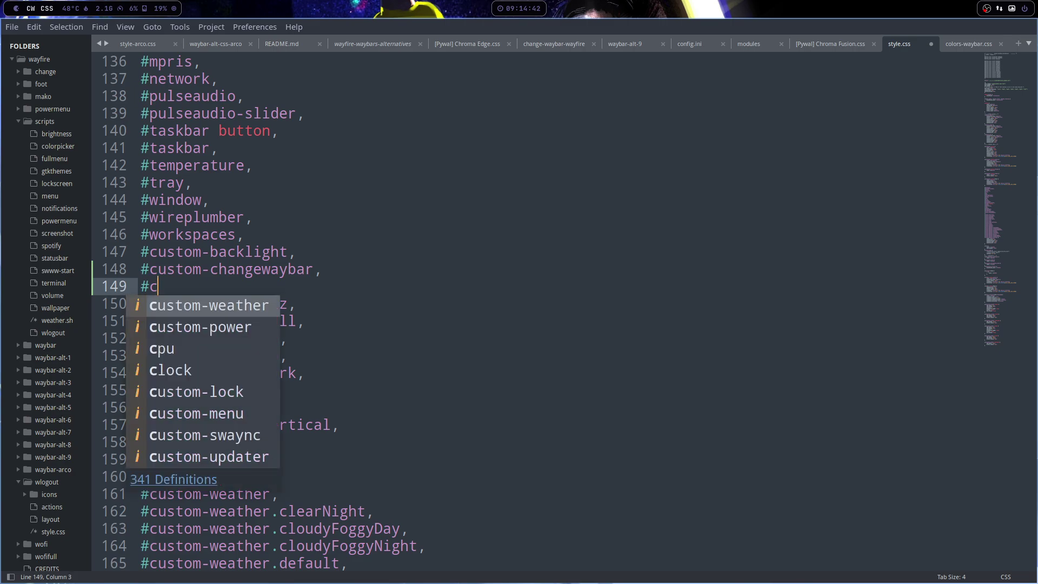
type("ustom-cjha")
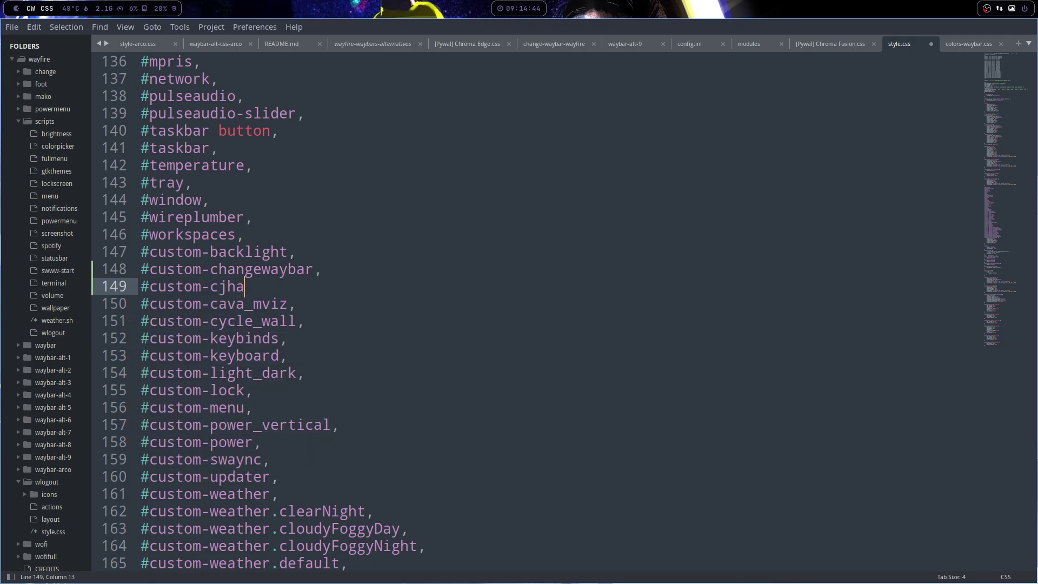
key("BackSpace")
key("BackSpace")
key("BackSpace")
type("hangewaybarcss")
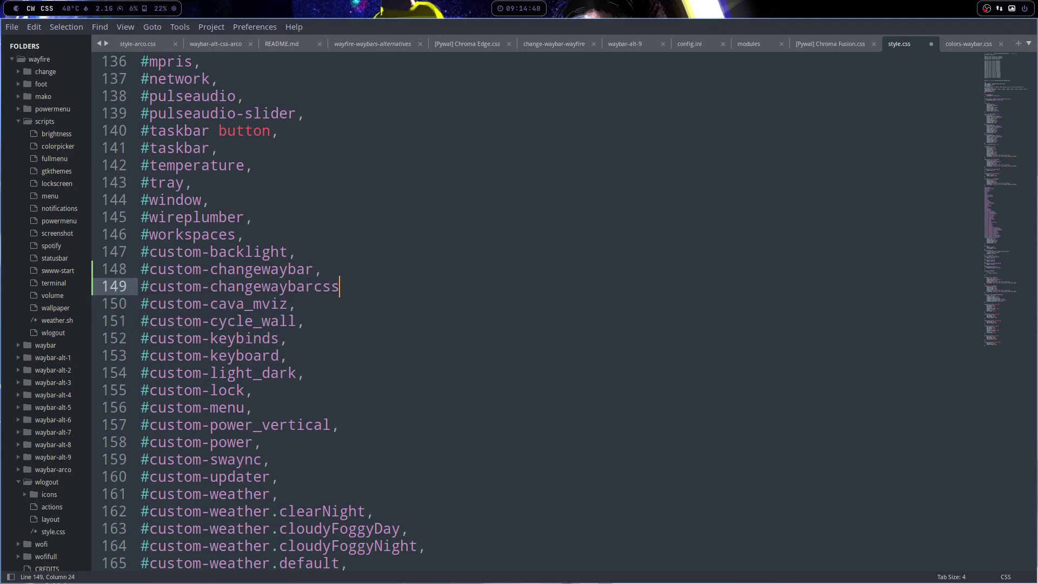
type(",")
key("ctrl+s")
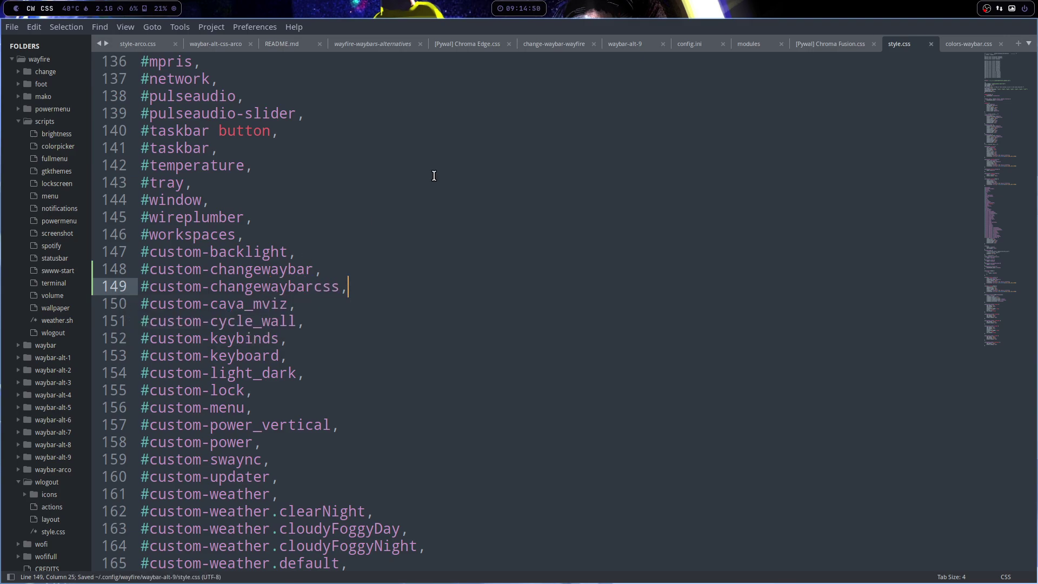
Open the Waybar chooser from the bar and cancel it without choosing, and close the editor and file manager windows.
left_click(30, 10)
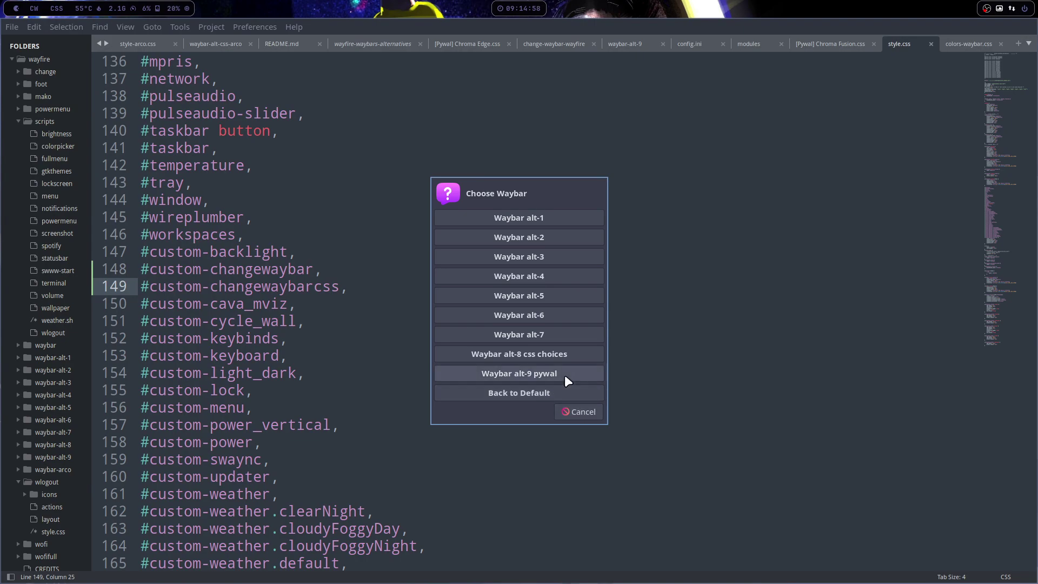
left_click(562, 413)
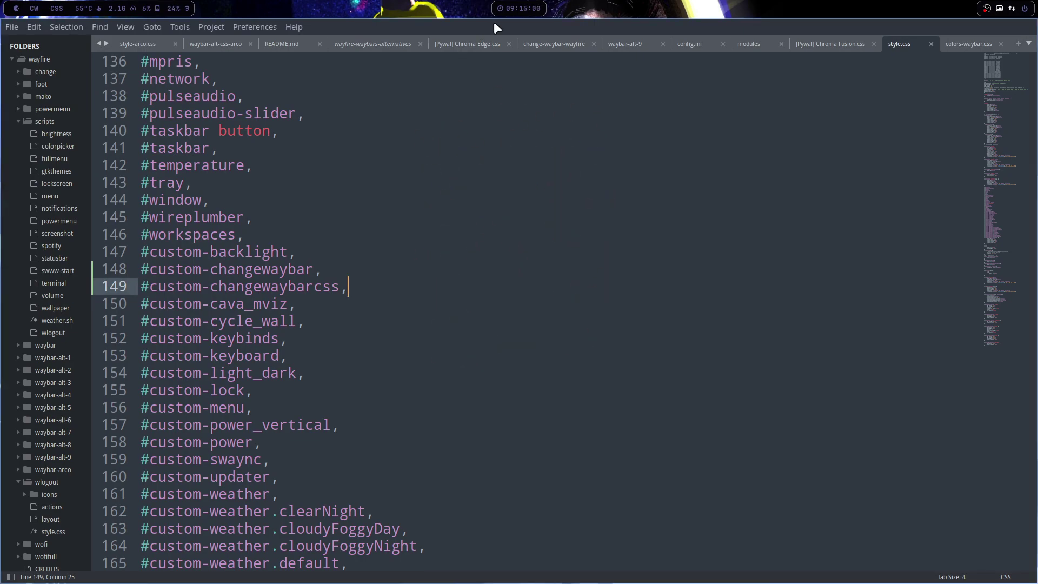
key("super+q")
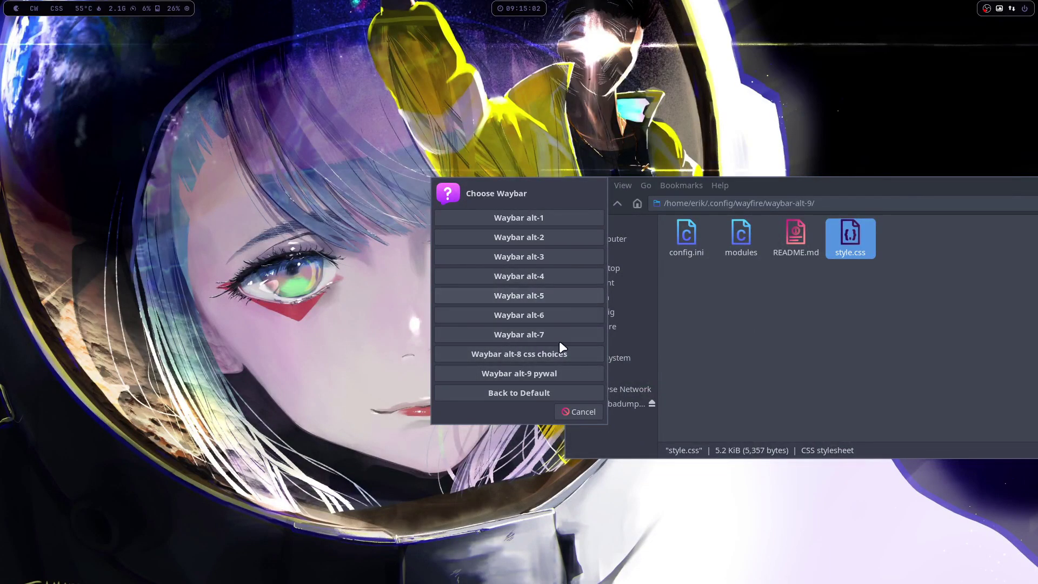
left_click(568, 412)
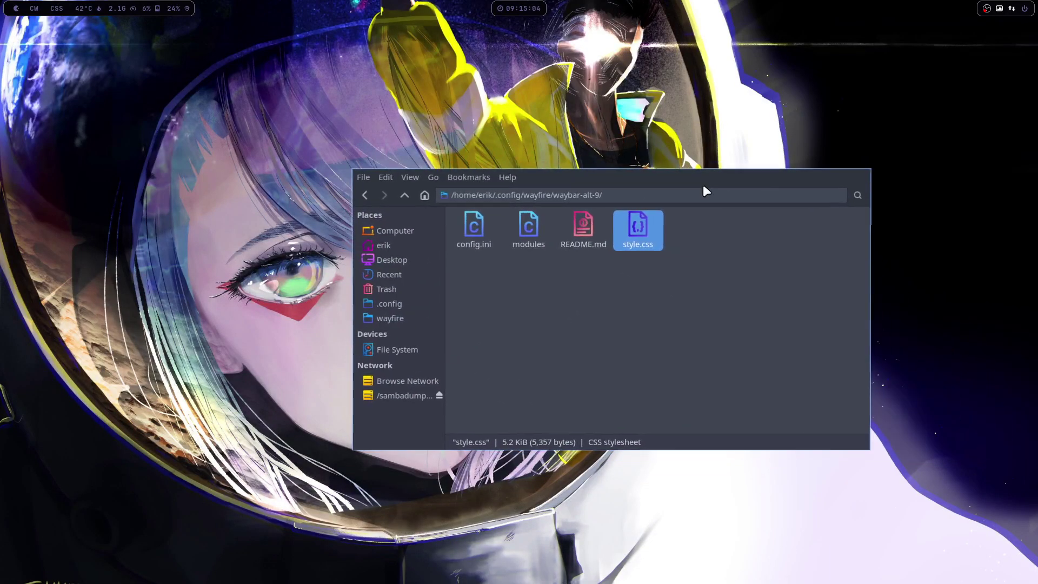
key("super+q")
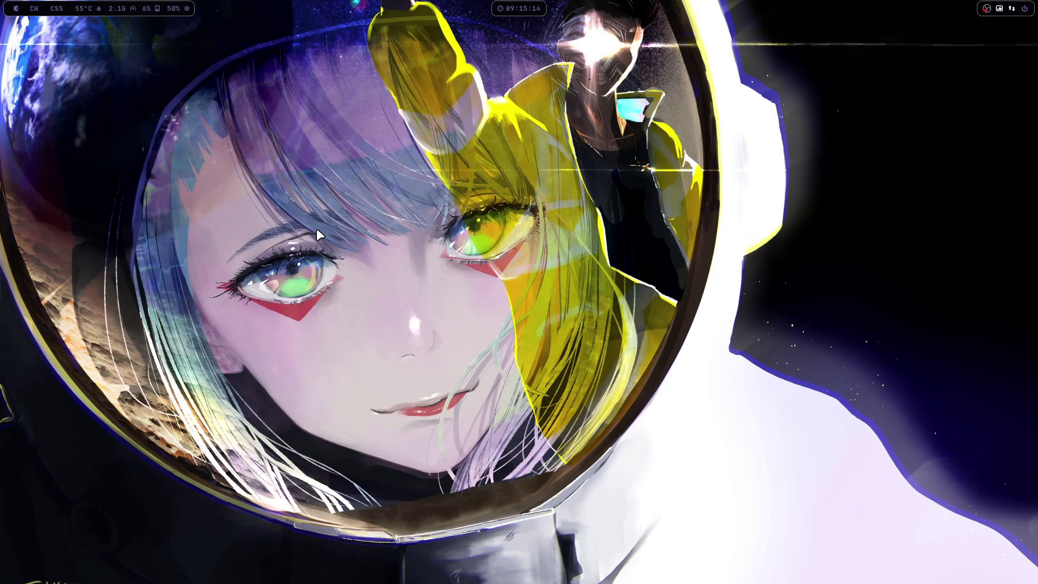
Switch the desktop wallpaper three times to test the bar's pywal colors.
key("super+w")
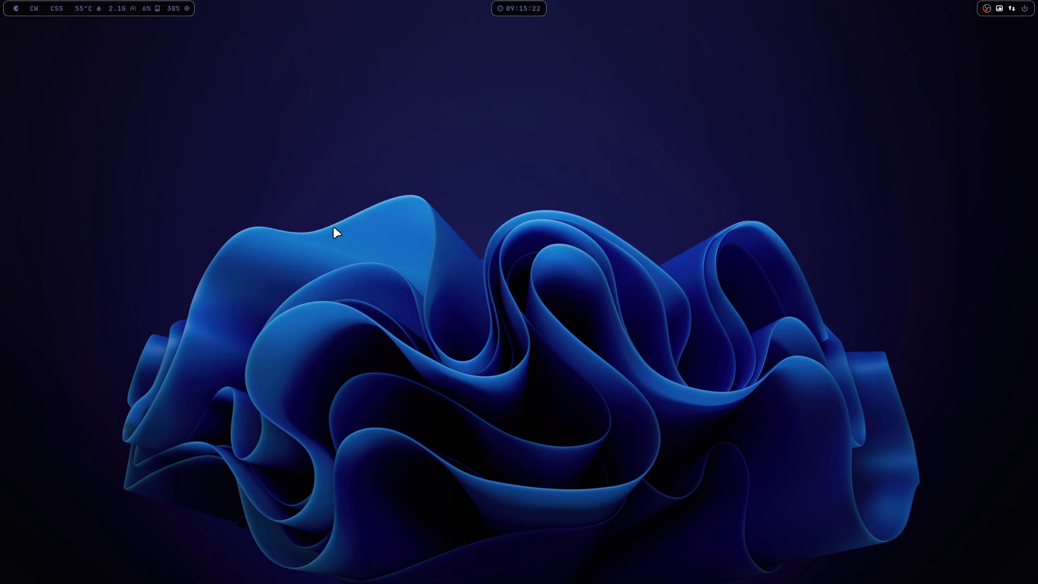
key("super+w")
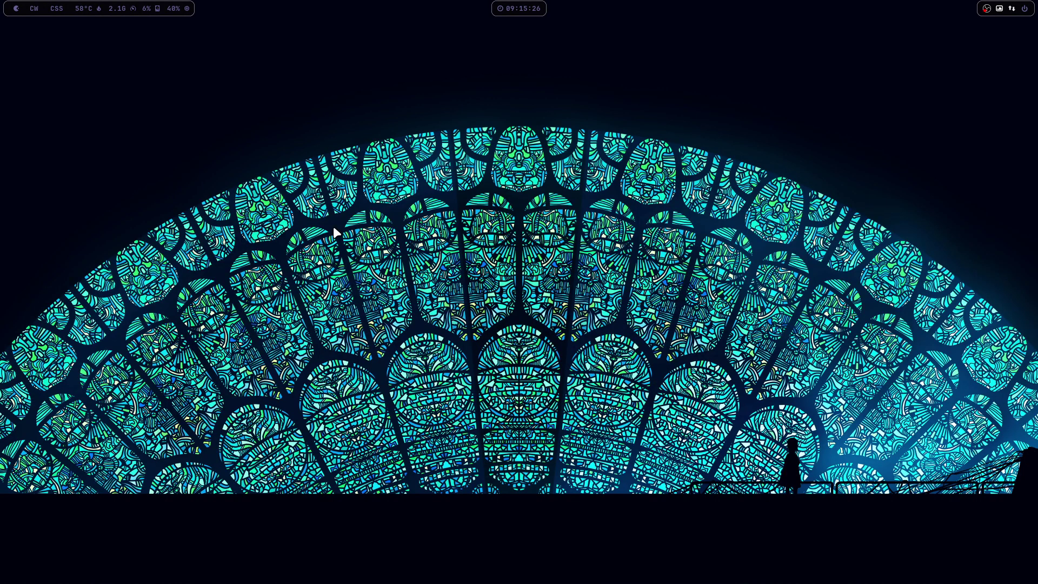
key("super+w")
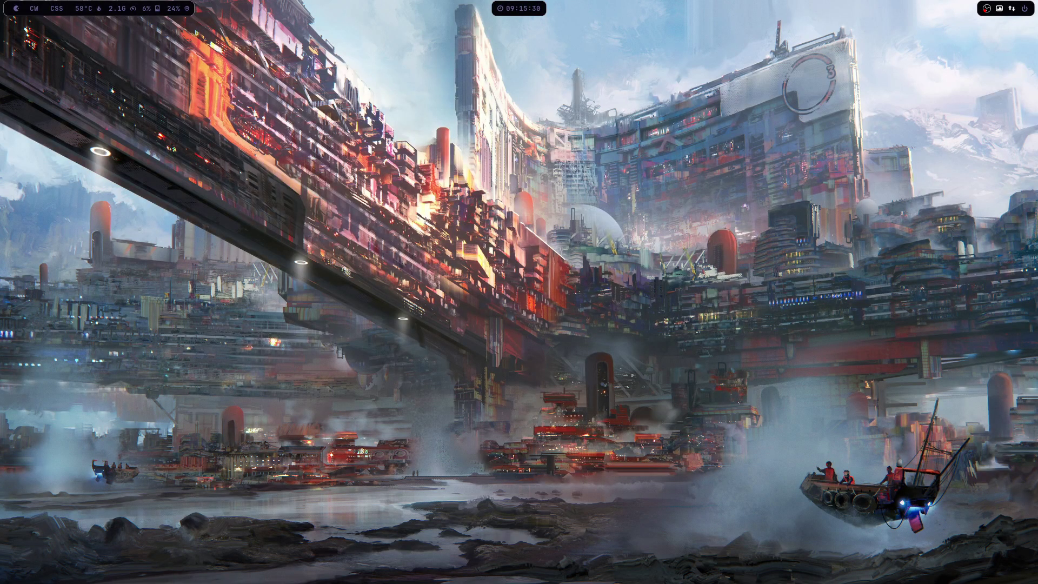
Return to style.css and examine the transparent bar backgrounds and the tooltip color against the pywal color definitions.
left_click_drag(1037, 89, 594, 1)
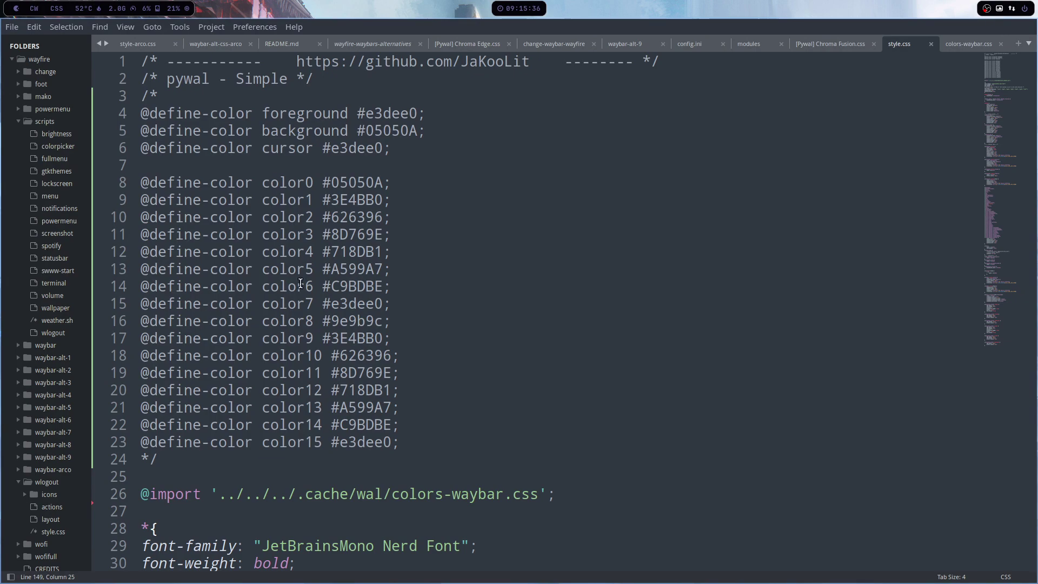
scroll(294, 417, "down", 6)
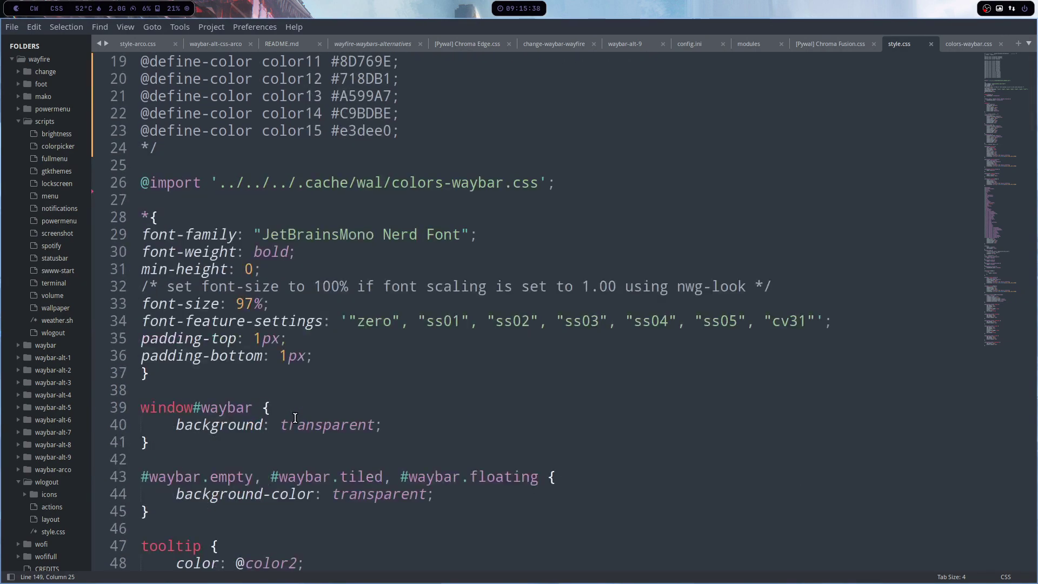
scroll(294, 418, "down", 5)
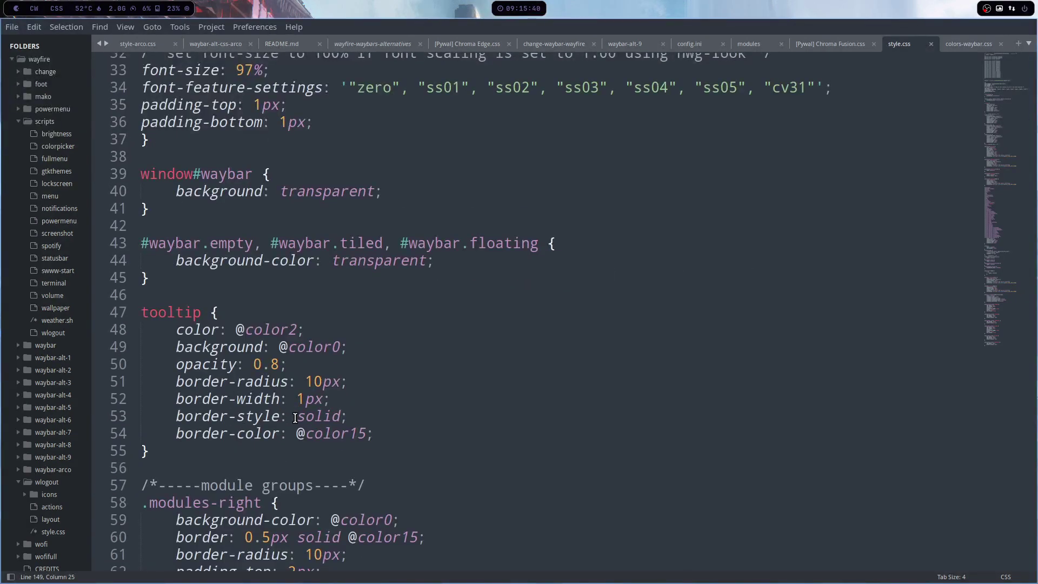
scroll(294, 417, "up", 3)
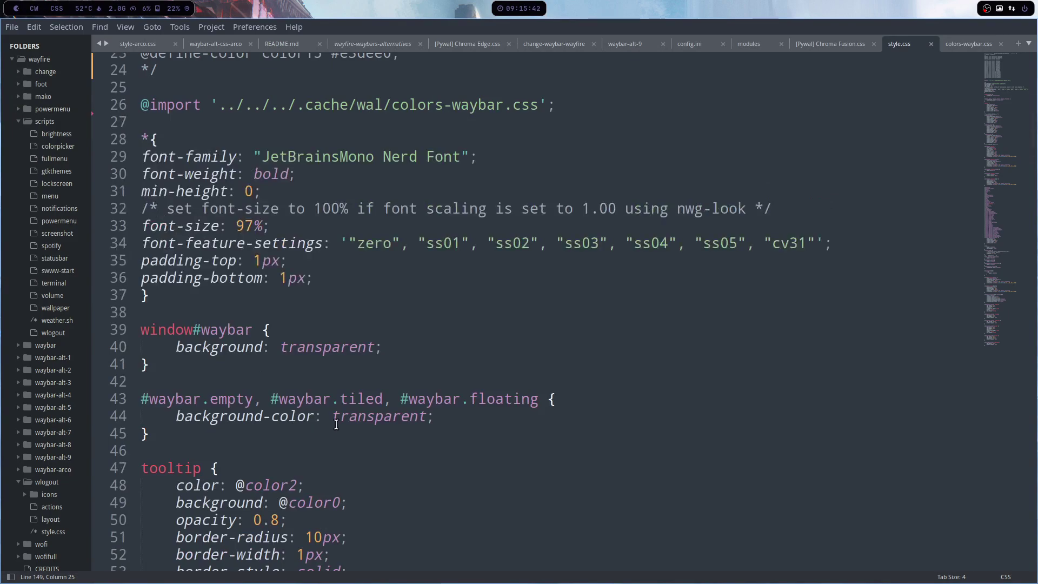
double_click(375, 416)
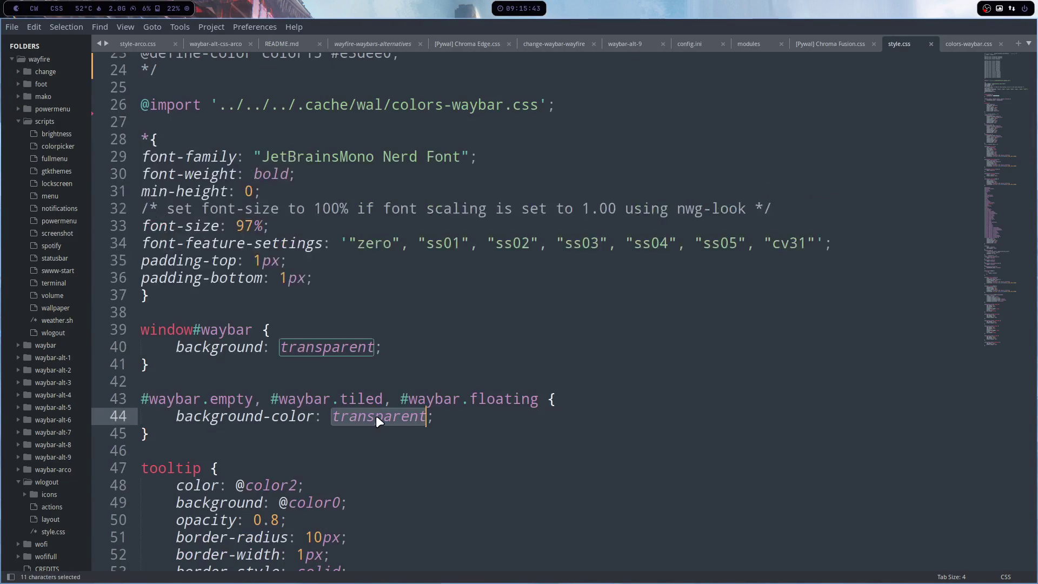
double_click(329, 349)
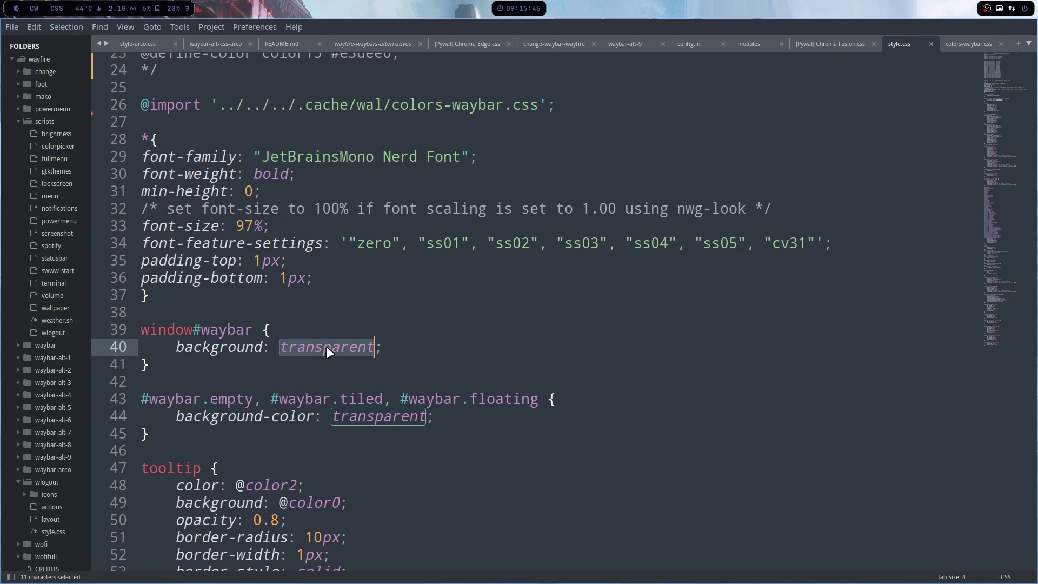
scroll(326, 346, "down", 5)
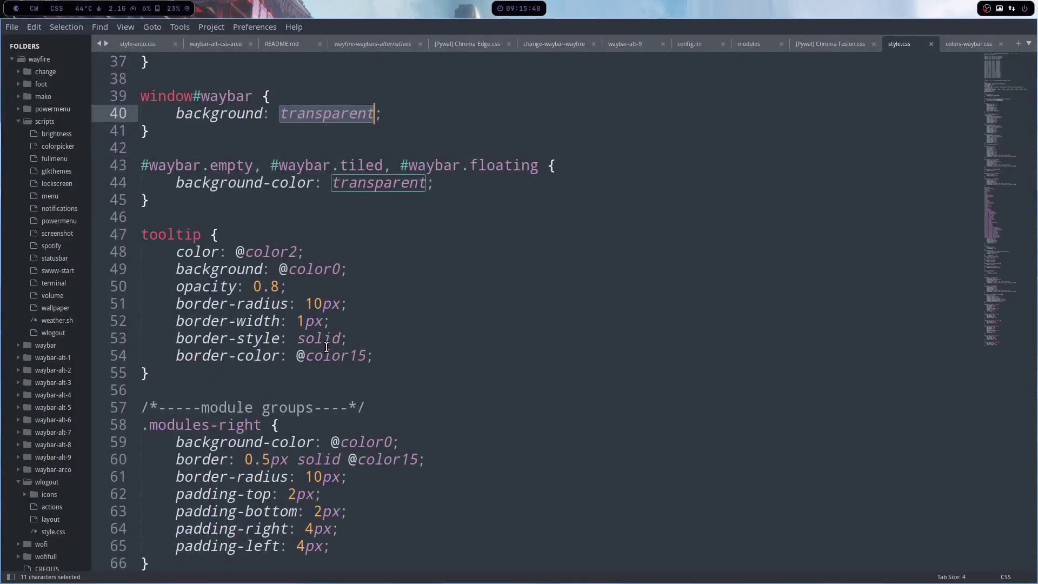
double_click(285, 253)
scroll(339, 361, "up", 12)
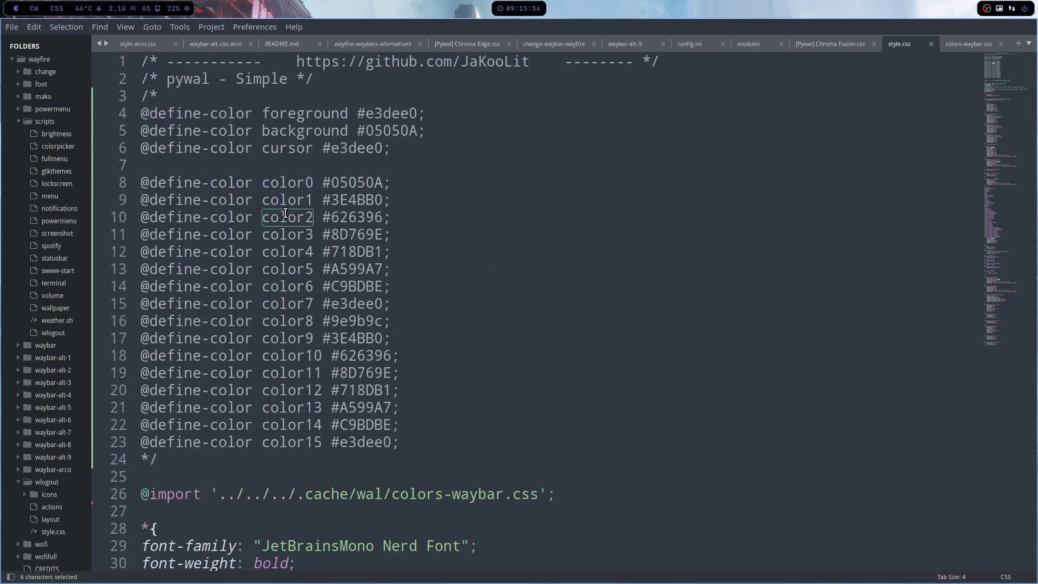
scroll(286, 214, "down", 13)
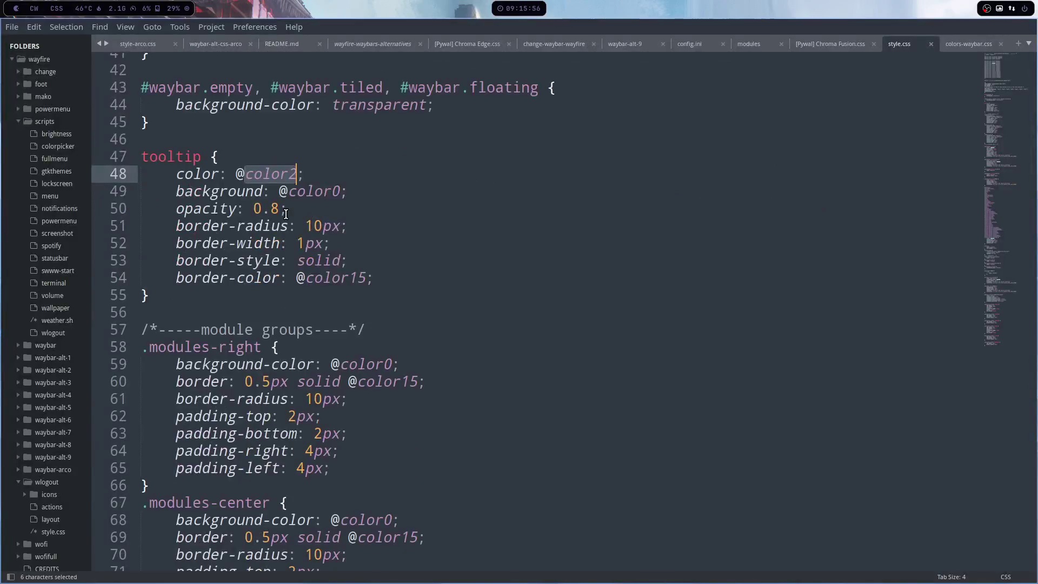
Review the tooltip's color variables and compare the background rules of window#waybar and the #waybar.empty, tiled and floating selectors.
left_click_drag(236, 191, 242, 181)
left_click(242, 171)
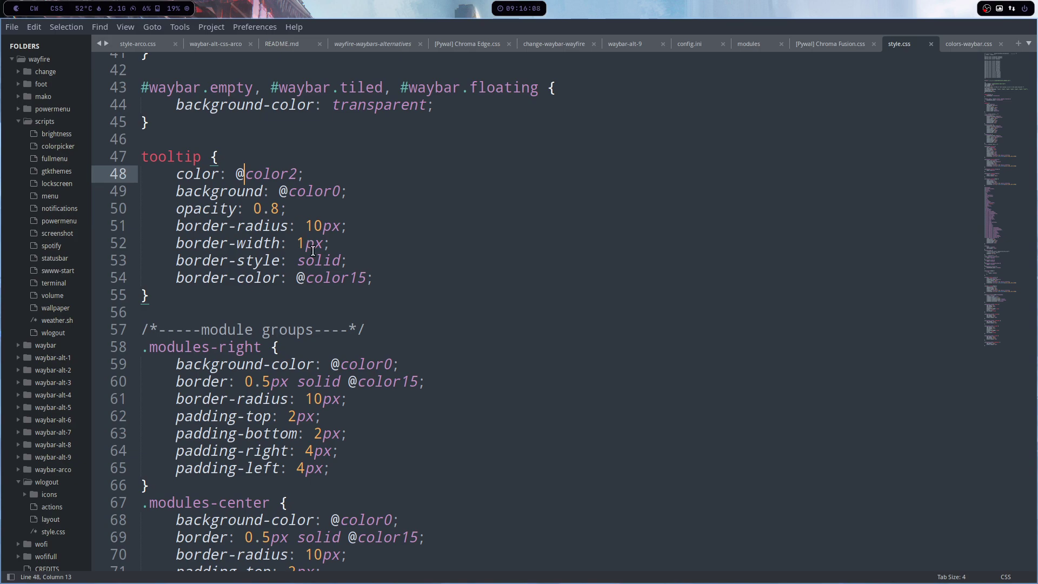
left_click(297, 195)
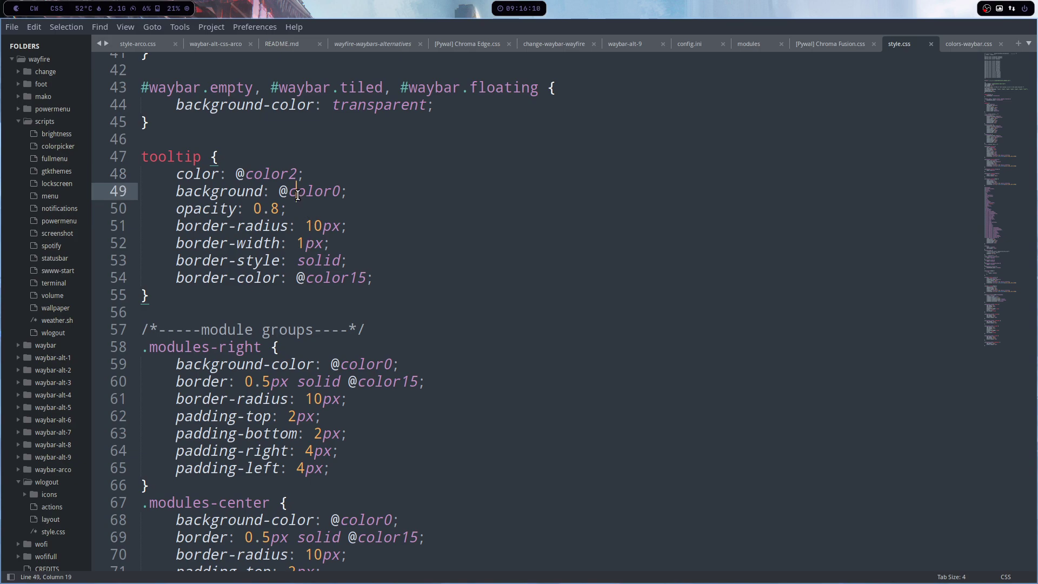
scroll(309, 247, "up", 3)
scroll(309, 248, "up", 3)
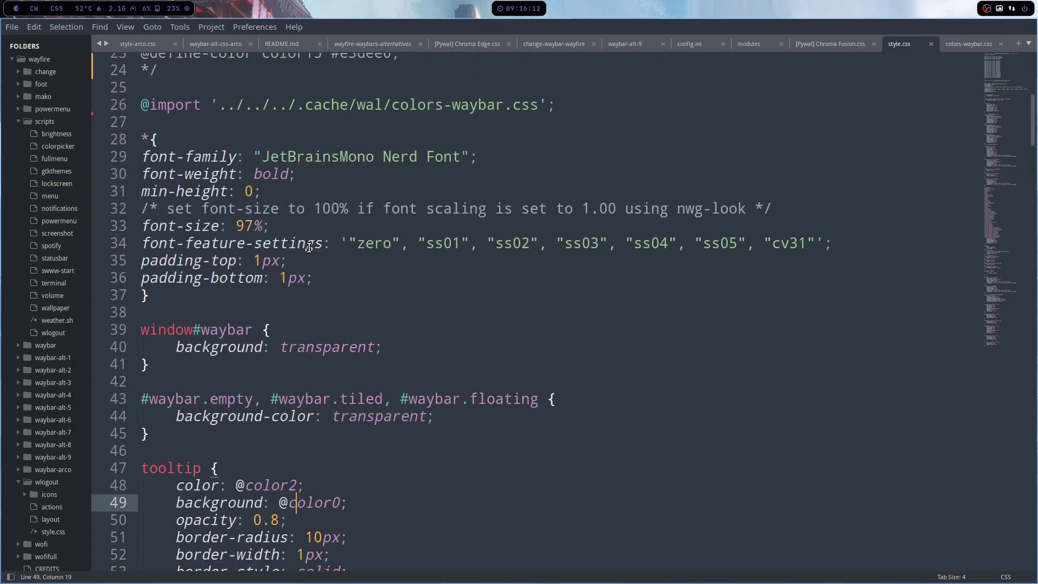
double_click(304, 350)
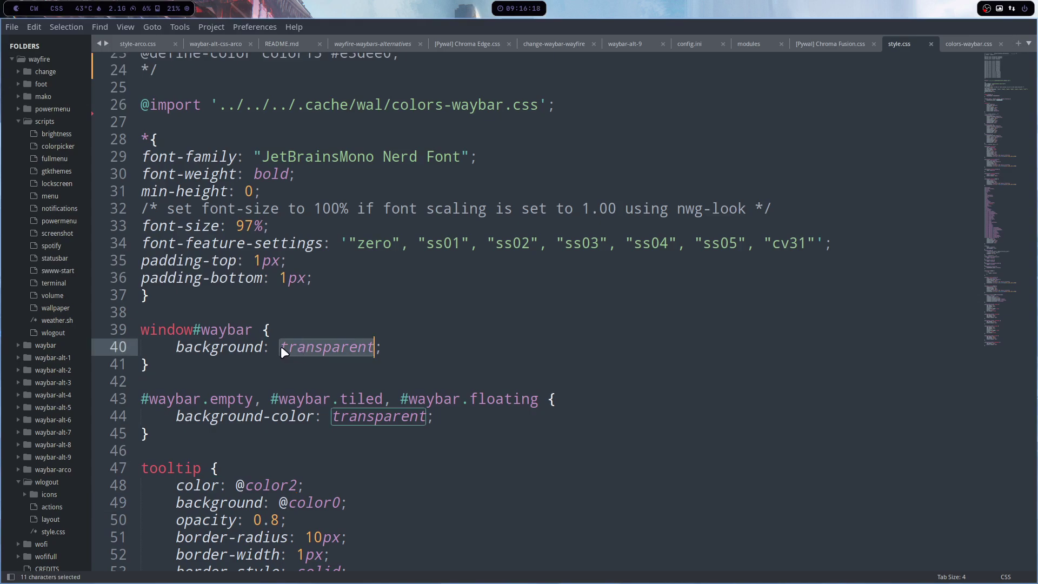
left_click(245, 346)
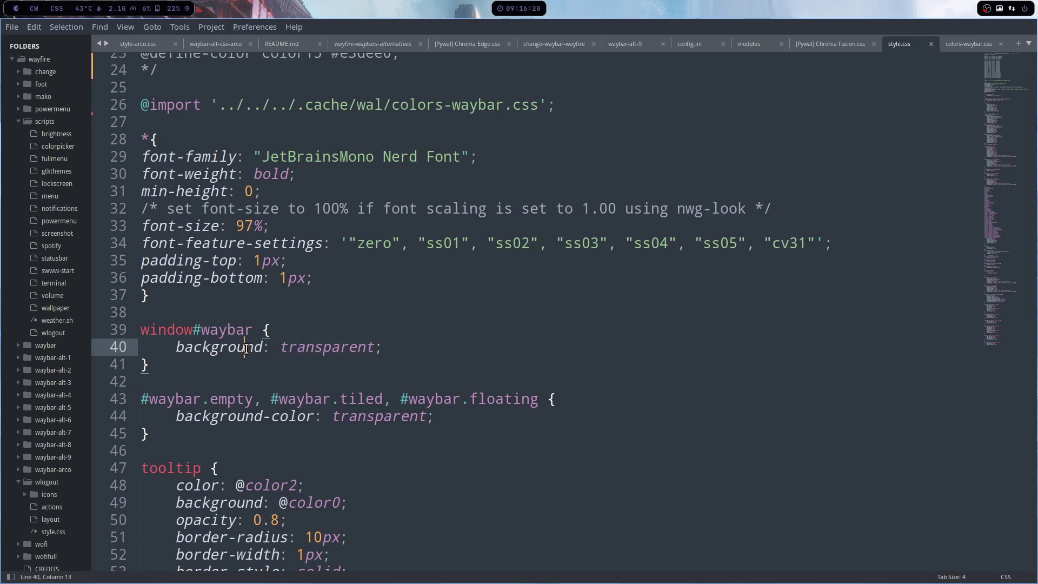
left_click(249, 418)
left_click(244, 349)
left_click(245, 420)
left_click(243, 349)
scroll(308, 339, "up", 1)
scroll(308, 339, "up", 6)
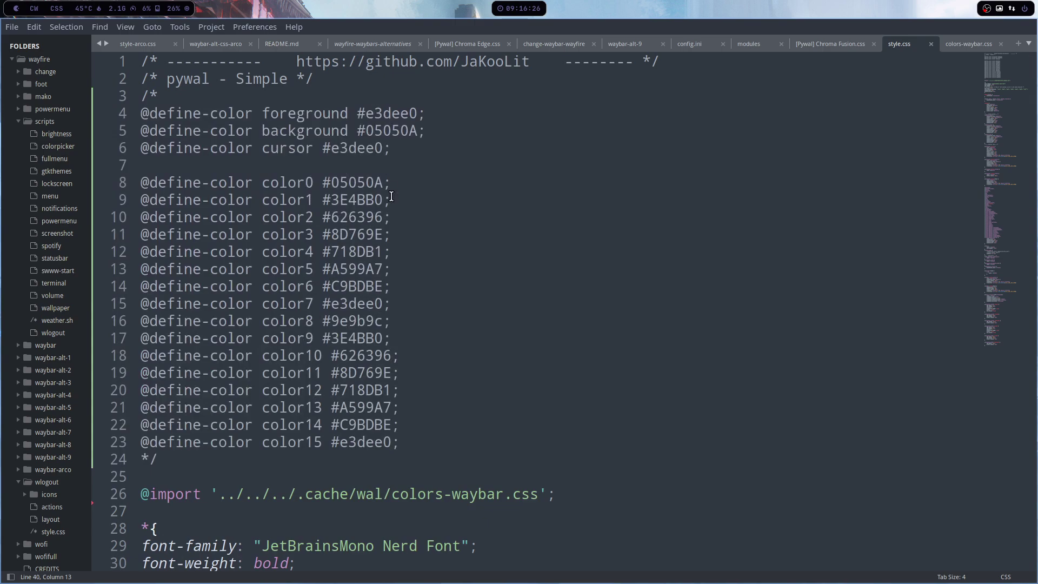
double_click(271, 131)
scroll(271, 131, "down", 4)
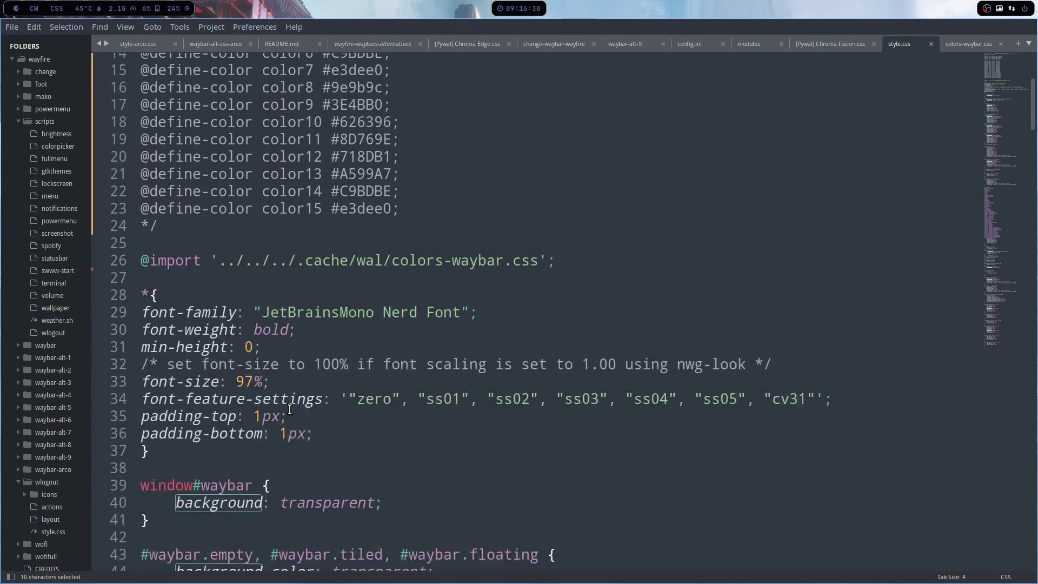
left_click(324, 503)
double_click(323, 503)
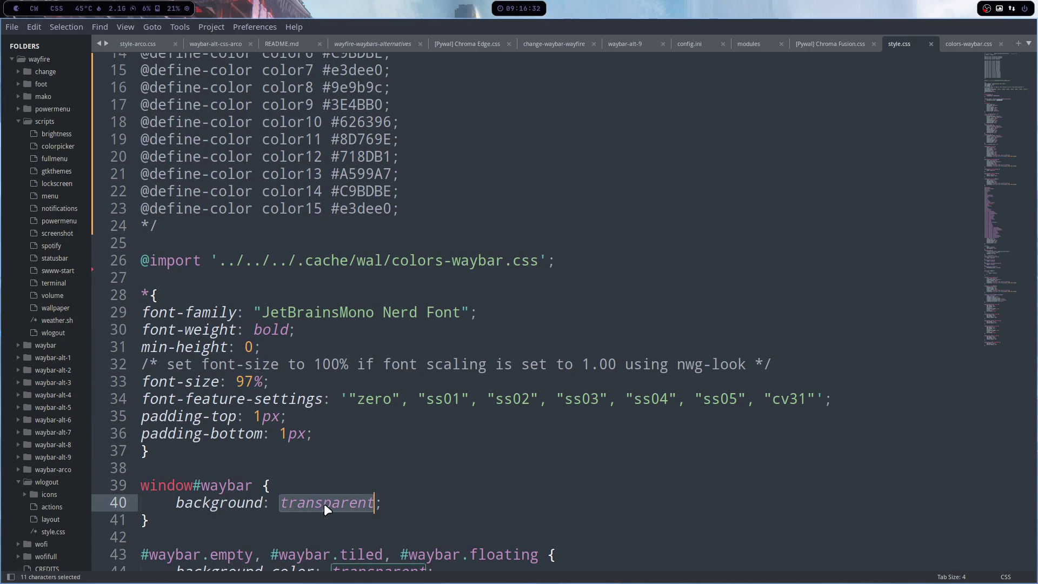
type("@b")
key("BackSpace")
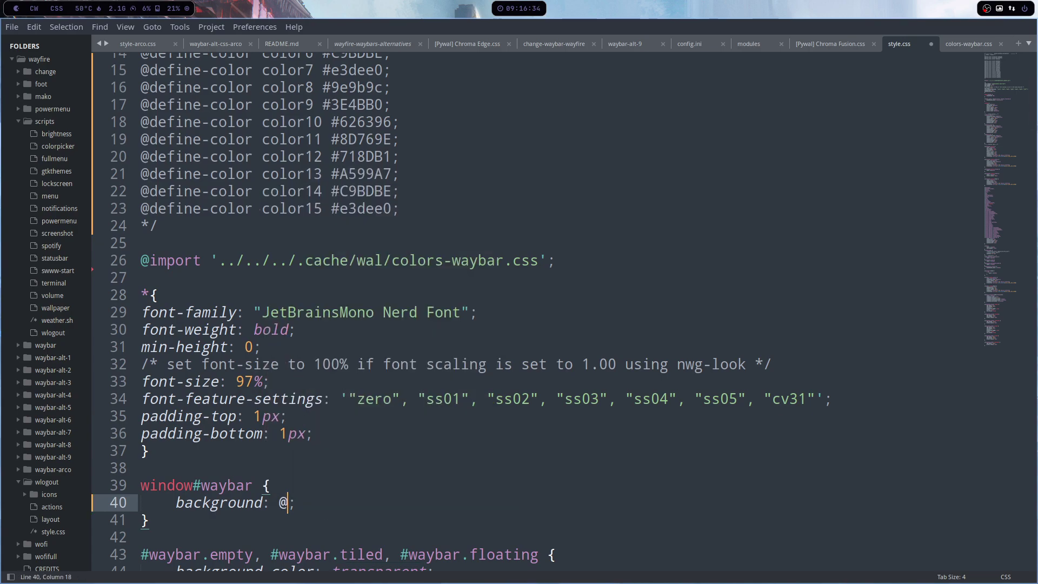
type("n")
key("BackSpace")
type("background")
key("ctrl+s")
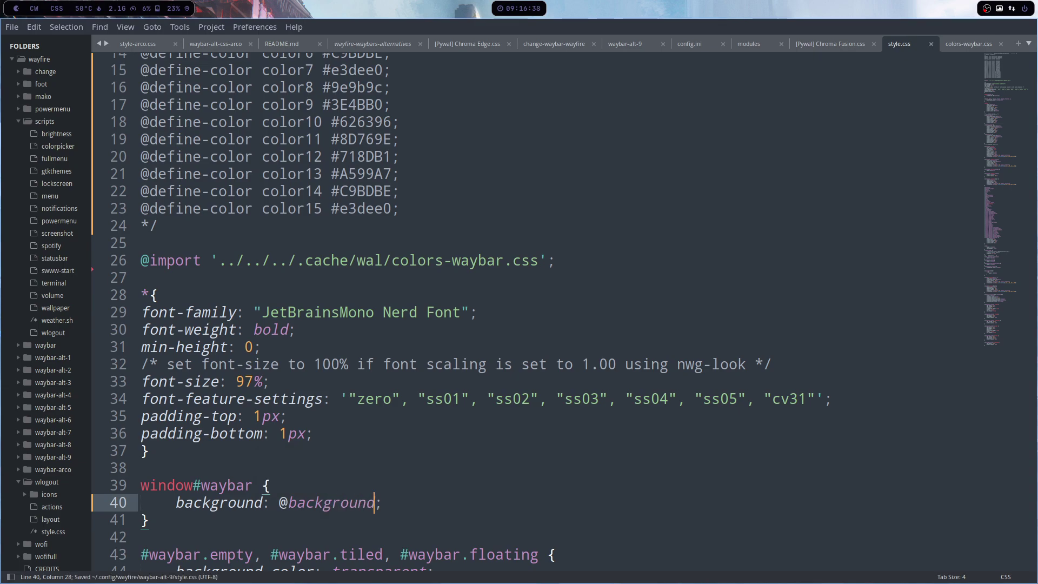
Choose a bar in the Waybar chooser to check the edited background, and return to style.css.
left_click(34, 8)
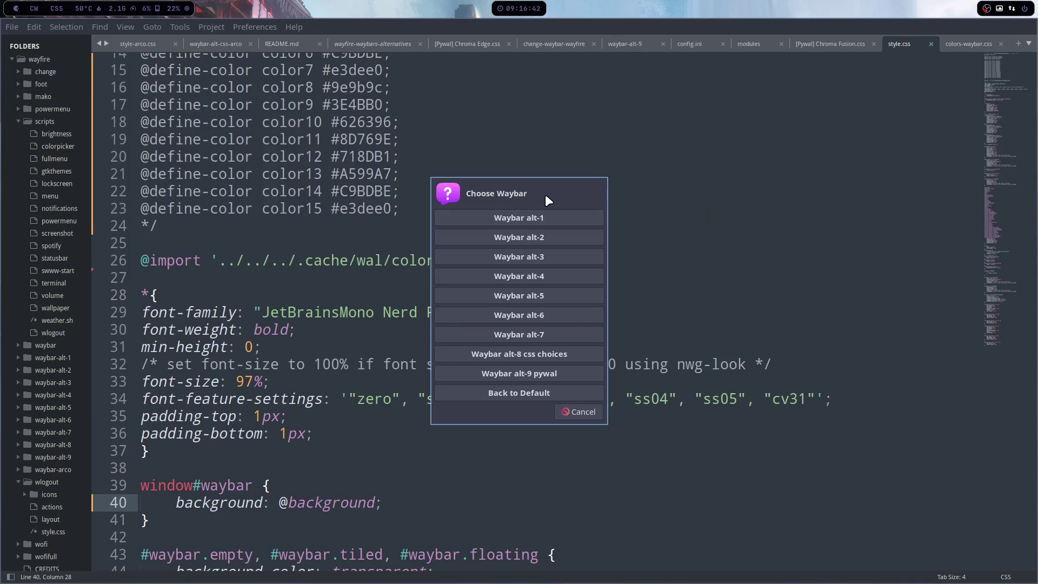
left_click(540, 238)
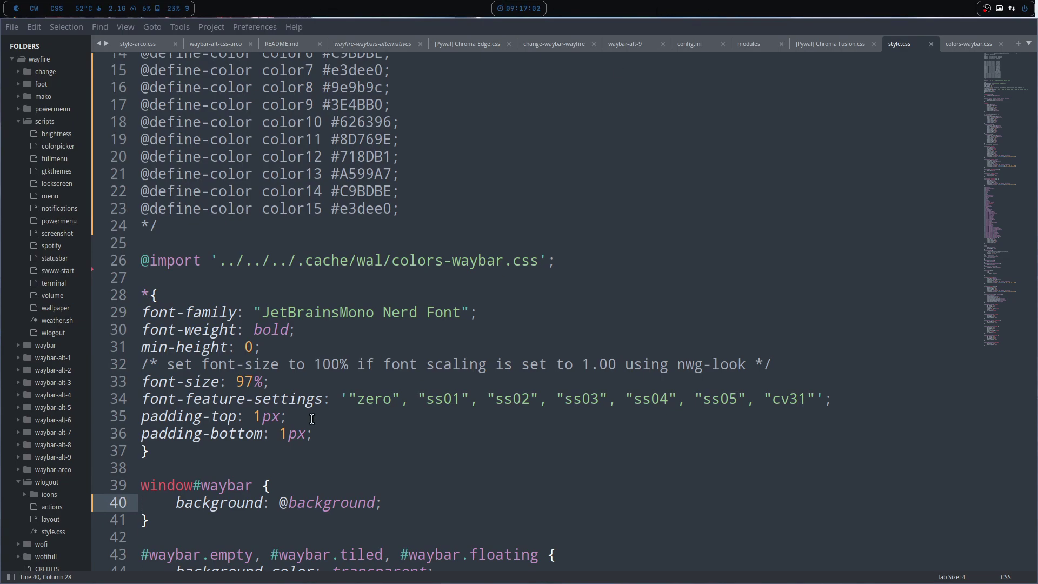
left_click(314, 469)
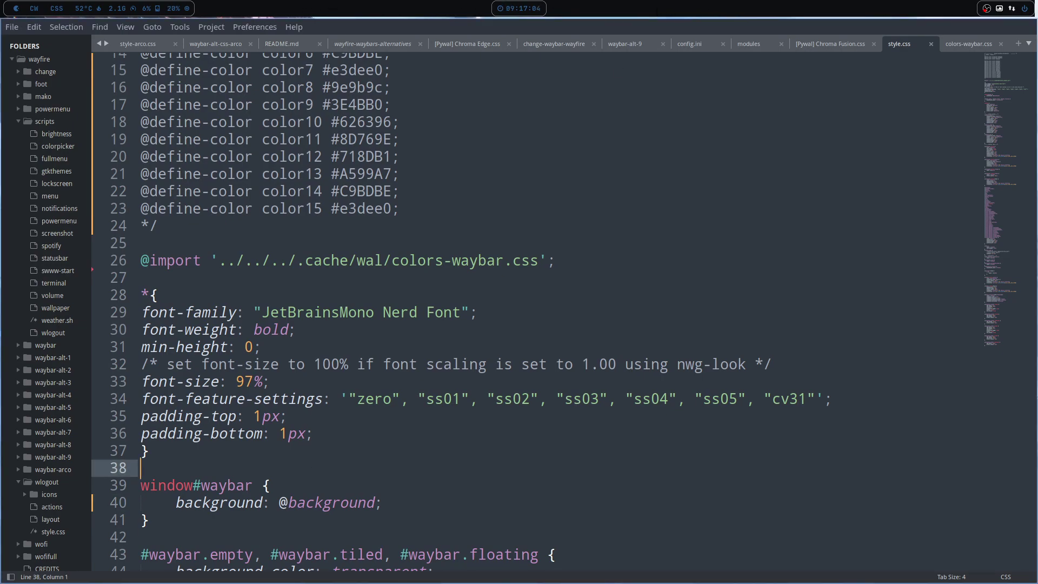
Undo the window#waybar background edit back to transparent and save style.css.
left_click(375, 503)
key("BackSpace")
key("BackSpace")
key("BackSpace")
key("BackSpace")
key("BackSpace")
key("BackSpace")
key("BackSpace")
key("BackSpace")
key("BackSpace")
key("BackSpace")
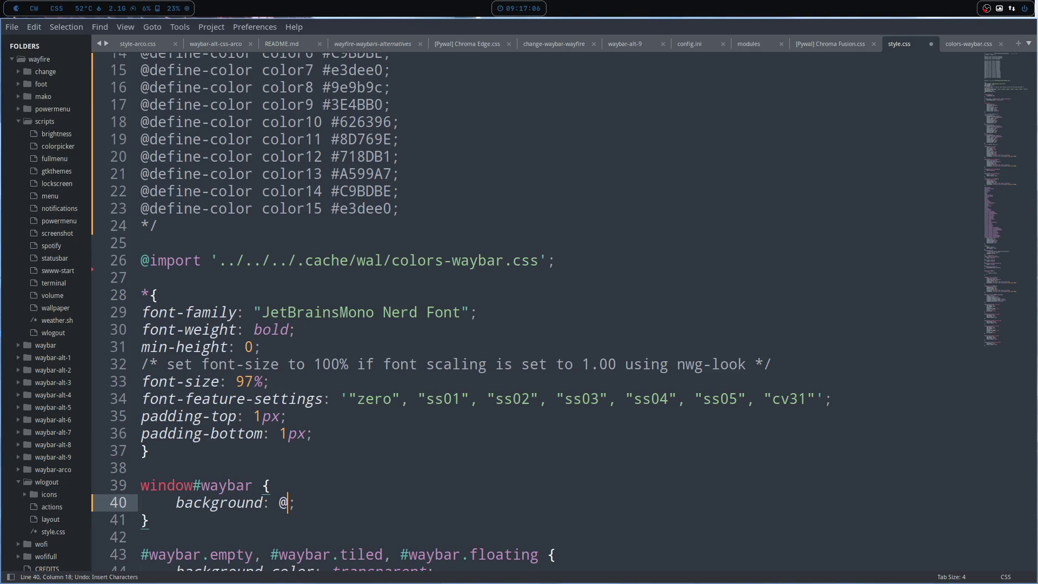
key("ctrl+z")
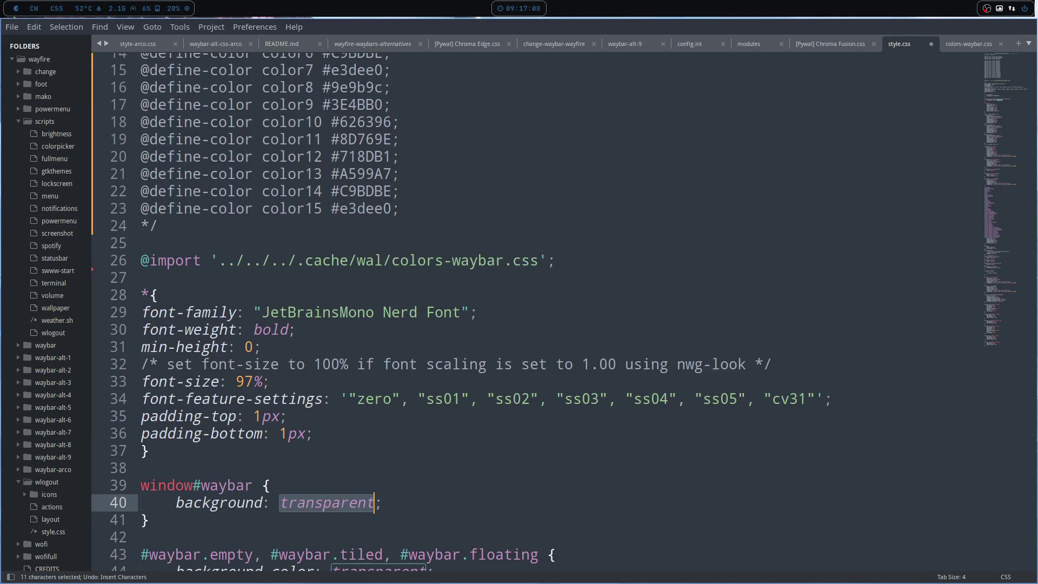
key("ctrl+s")
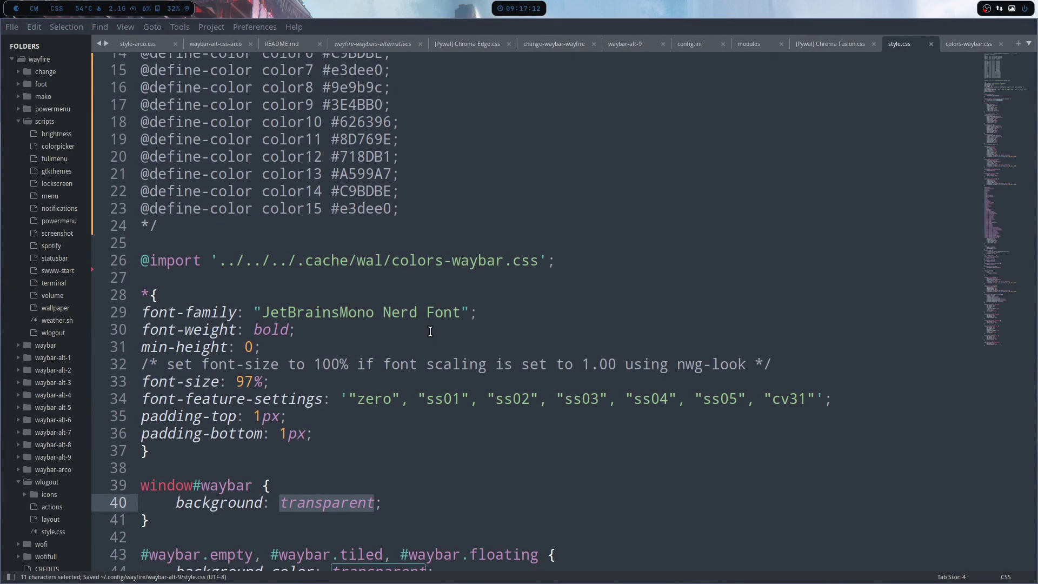
scroll(430, 332, "down", 5)
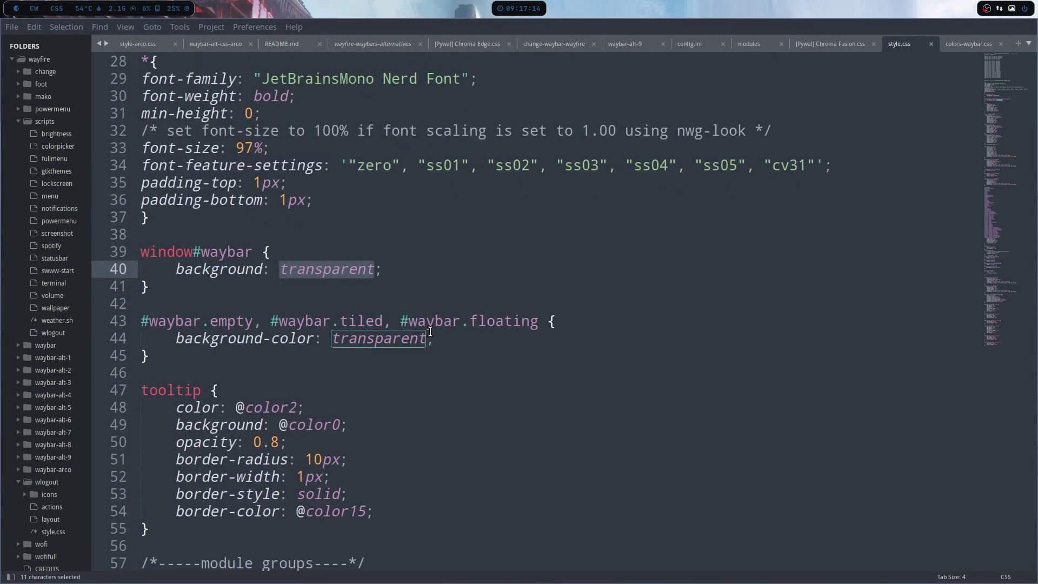
scroll(430, 331, "down", 4)
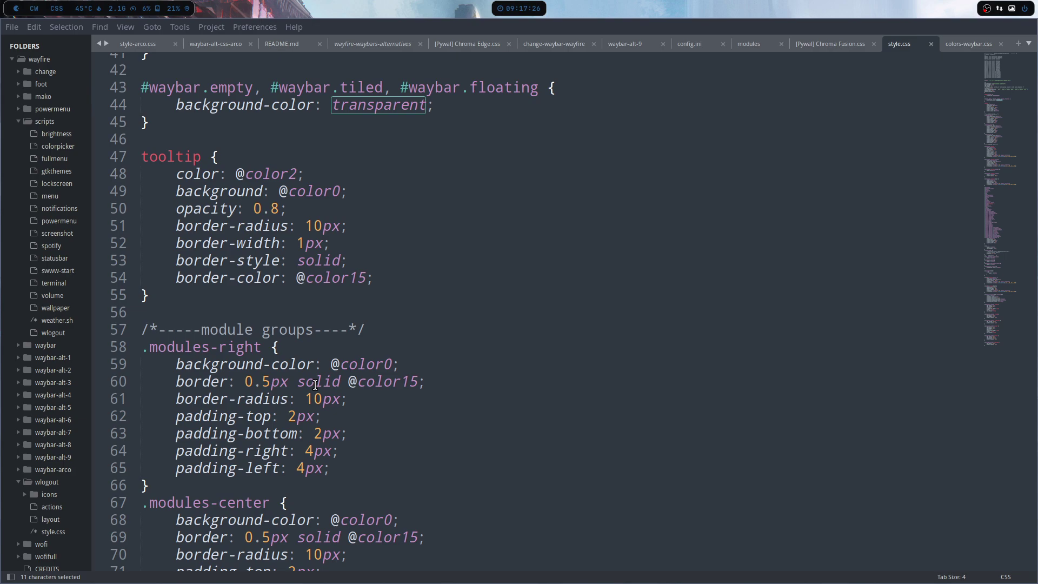
scroll(315, 385, "down", 3)
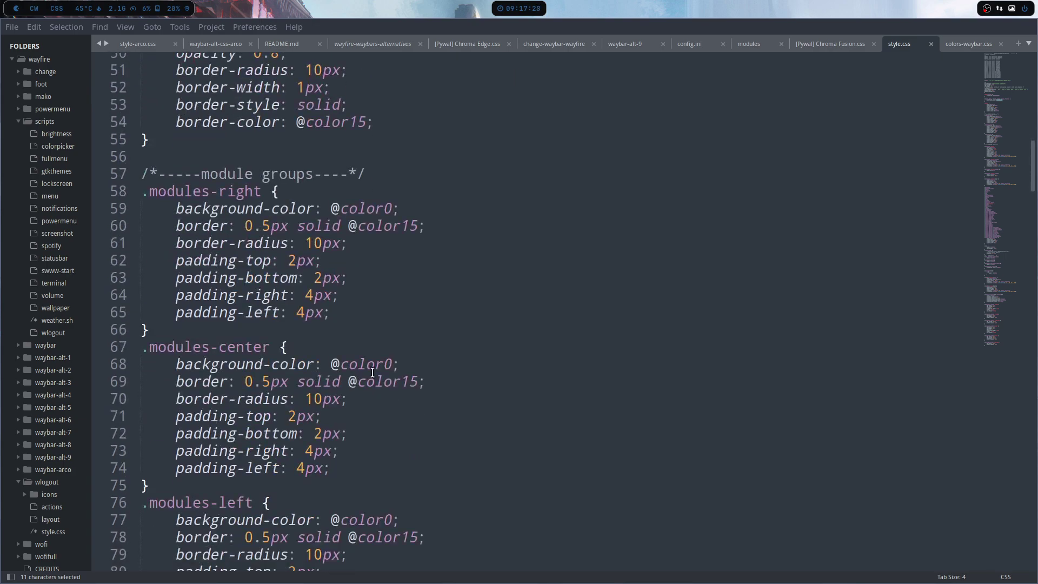
left_click(390, 364)
key("BackSpace")
type("1")
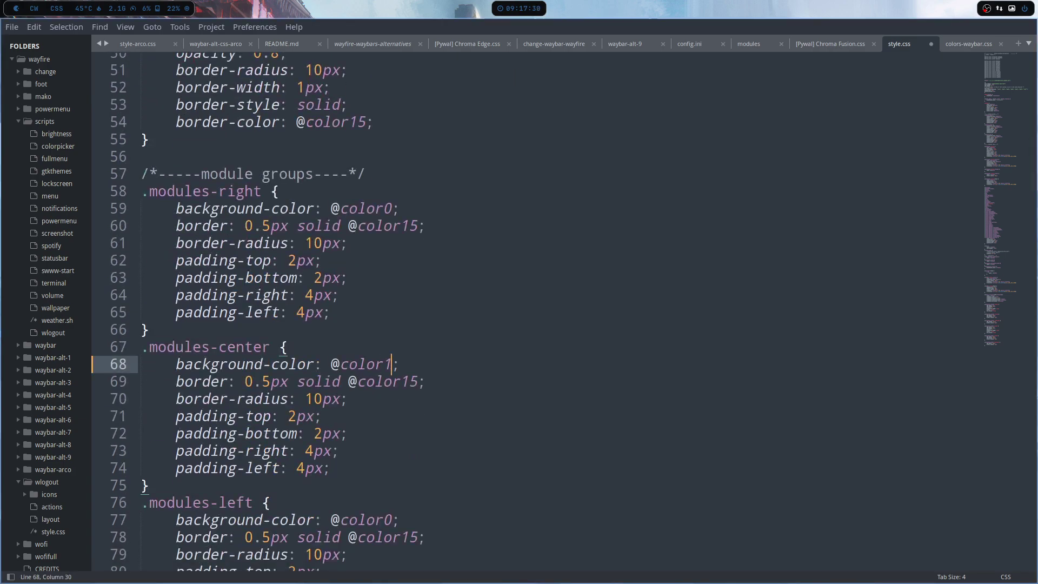
key("ctrl+s")
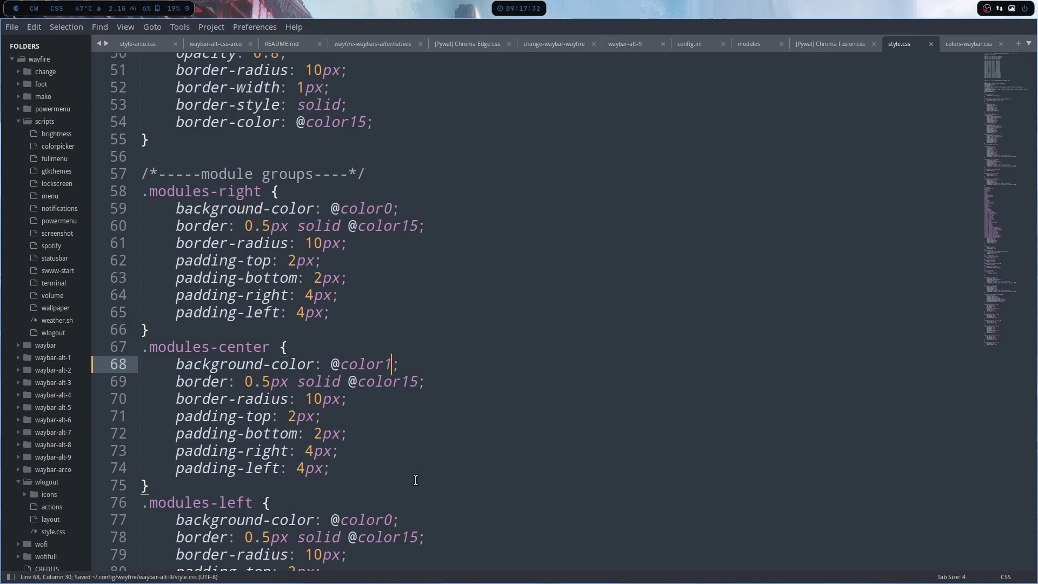
left_click(392, 520)
key("BackSpace")
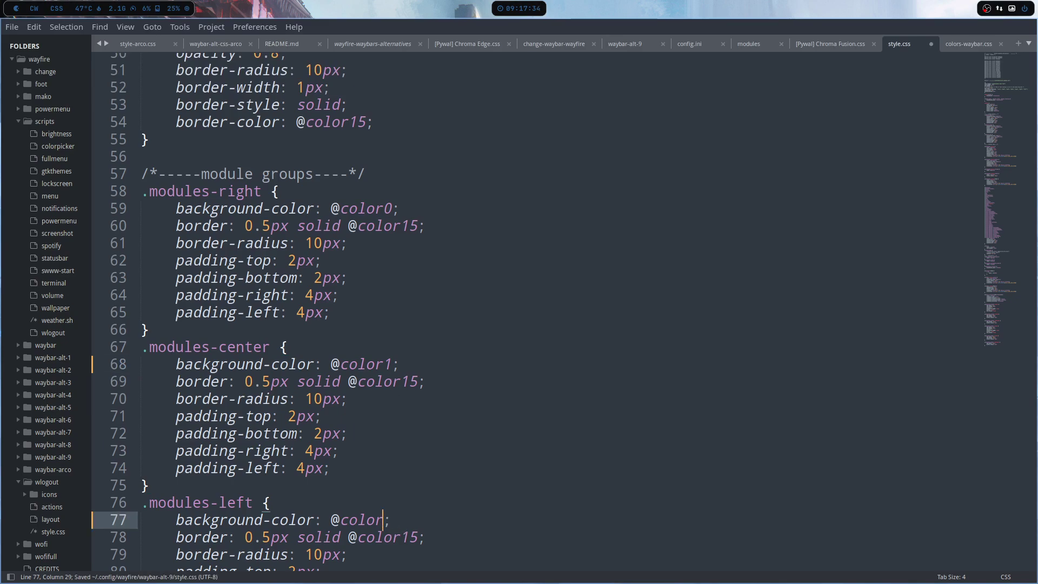
type("2")
key("ctrl+s")
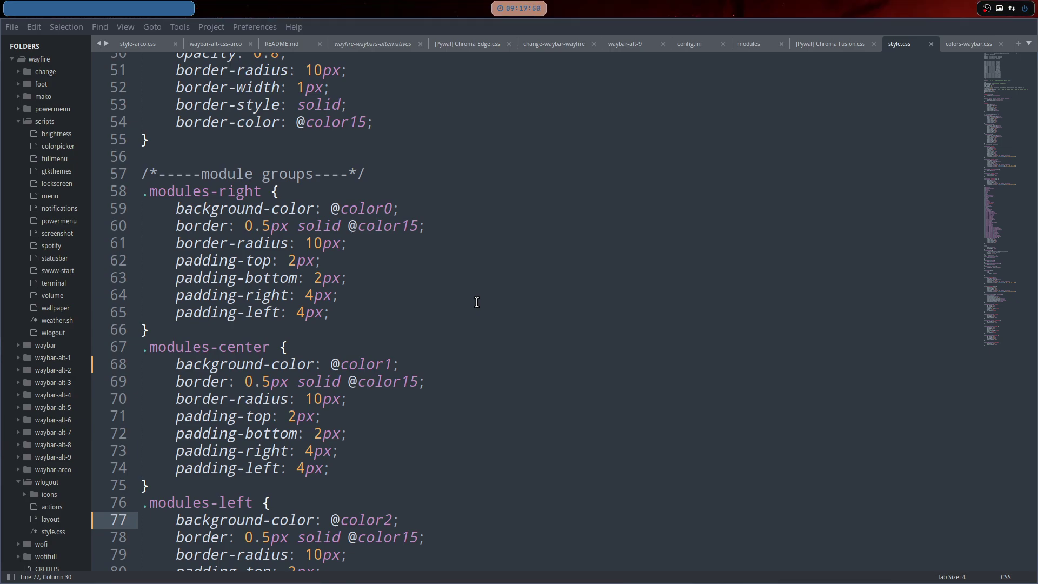
Examine the commented color definitions, the colors-waybar.css import and the .modules-right background color in style.css.
left_click(507, 274)
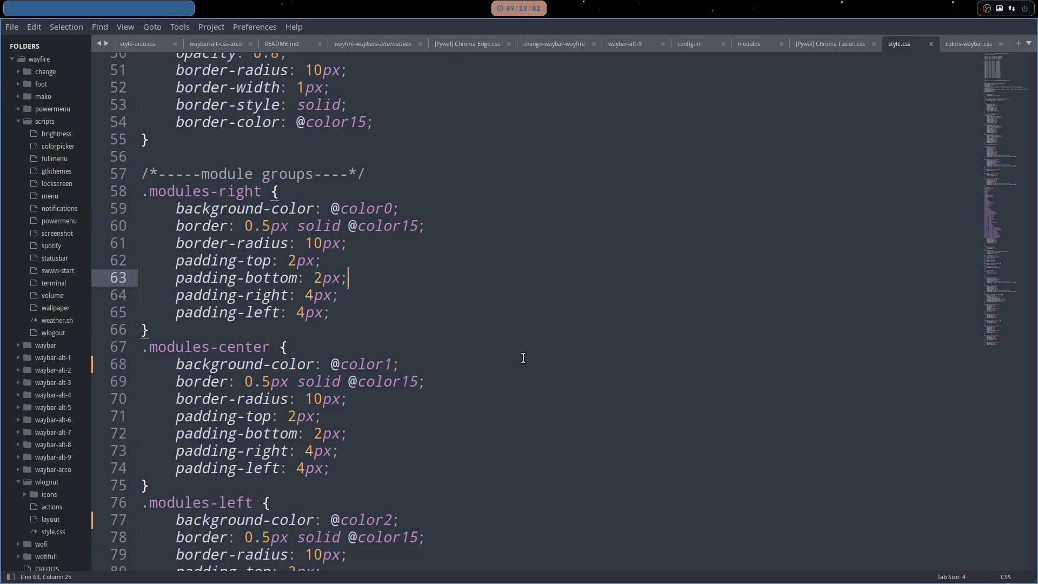
scroll(521, 359, "up", 2)
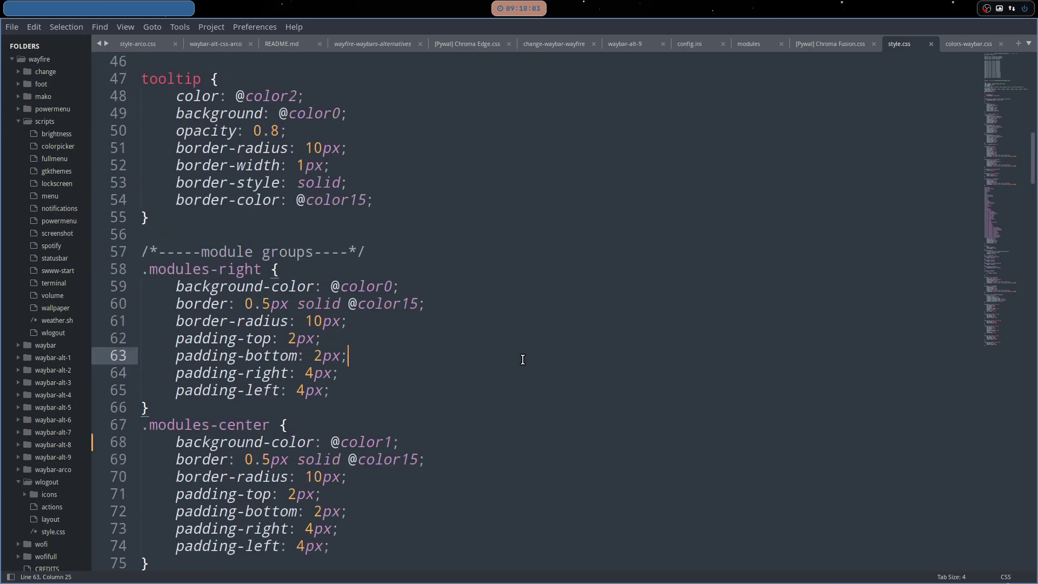
left_click(382, 286)
scroll(427, 265, "up", 15)
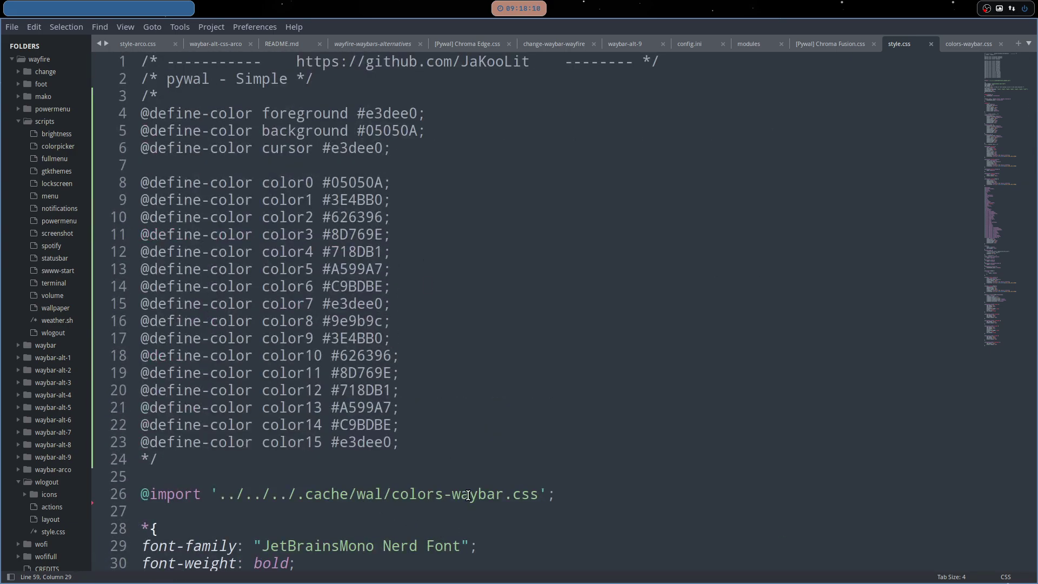
scroll(468, 495, "down", 5)
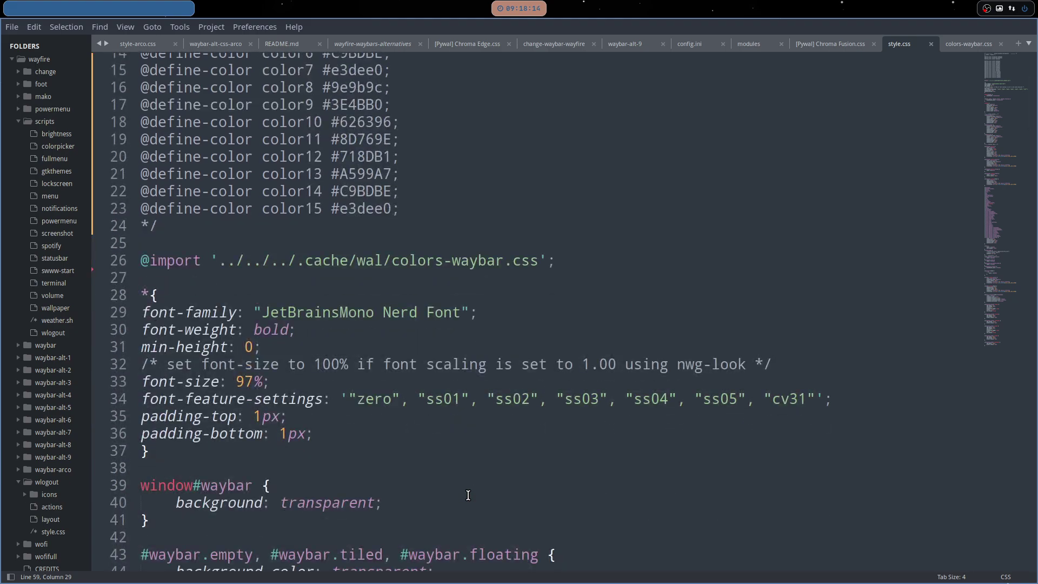
scroll(468, 495, "down", 6)
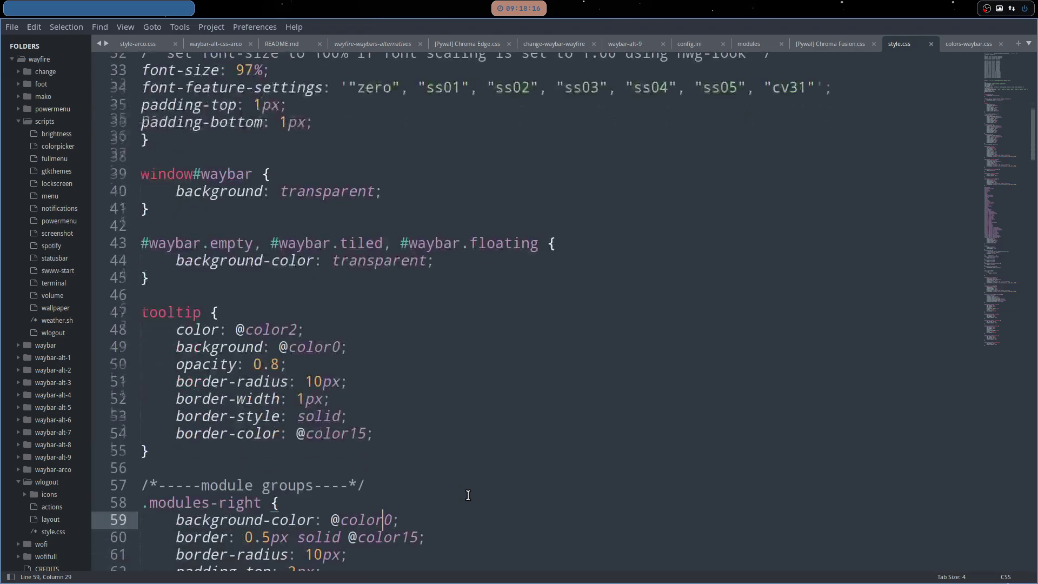
scroll(468, 495, "up", 10)
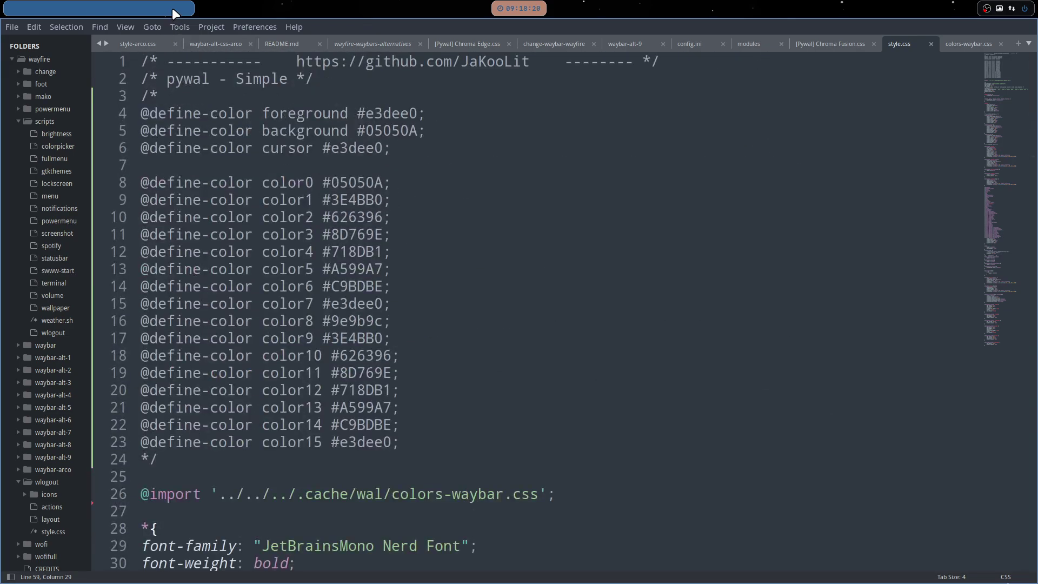
scroll(434, 366, "down", 5)
scroll(434, 366, "down", 3)
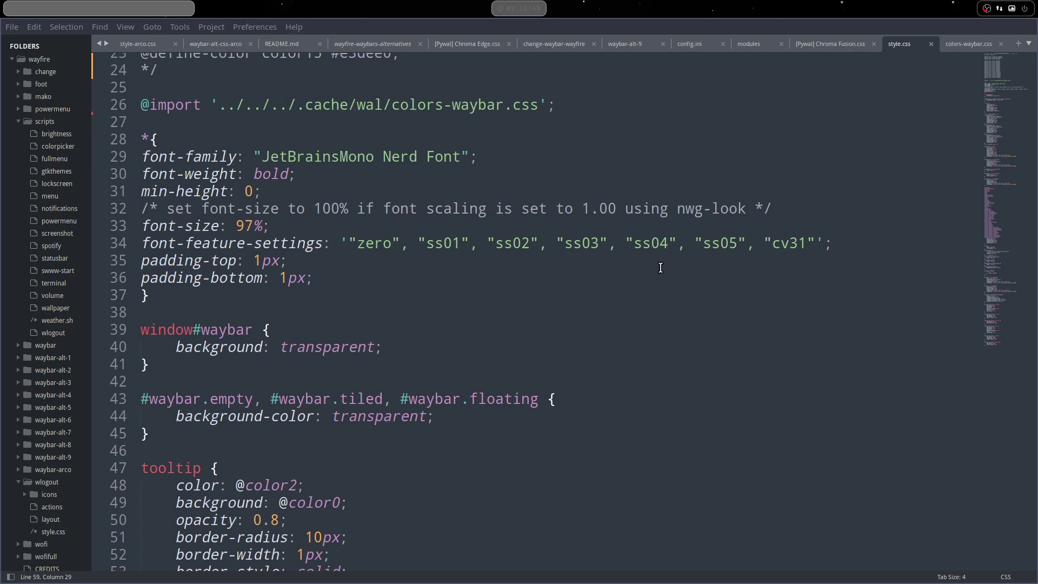
Close all open files and reopen style.css from the waybar-alt-9 folder.
left_click(14, 27)
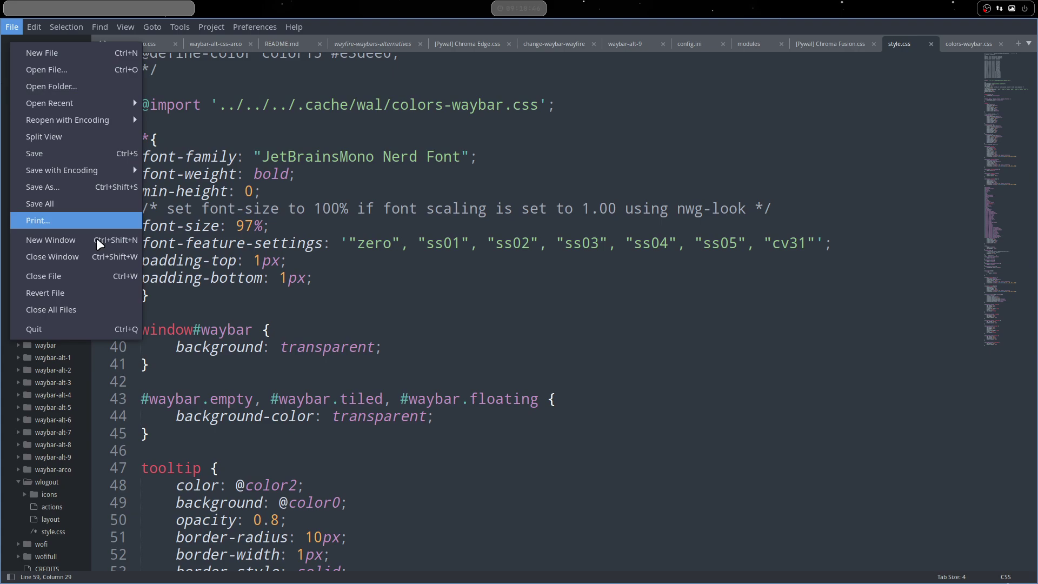
left_click(106, 303)
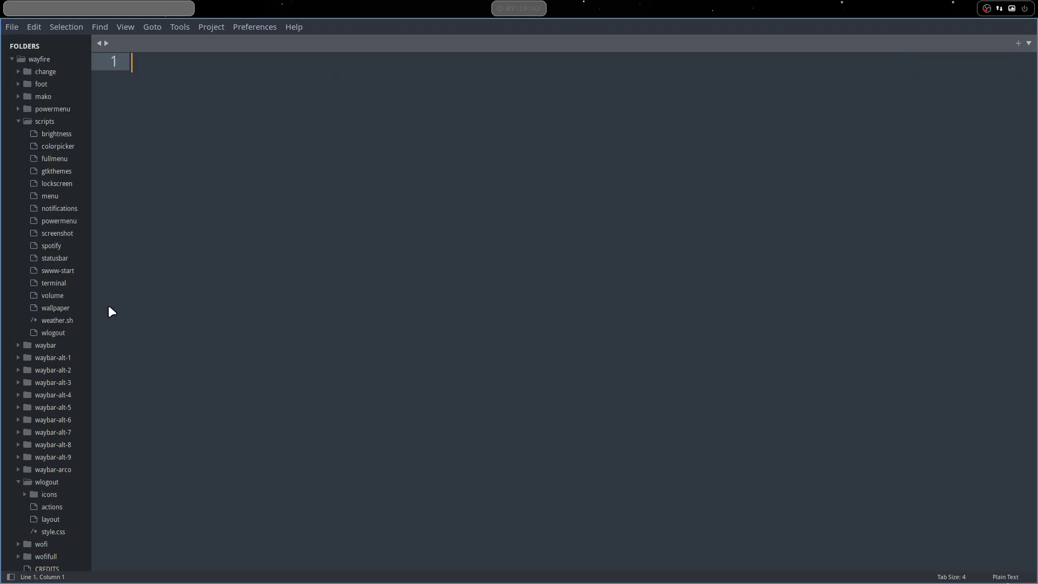
left_click(18, 122)
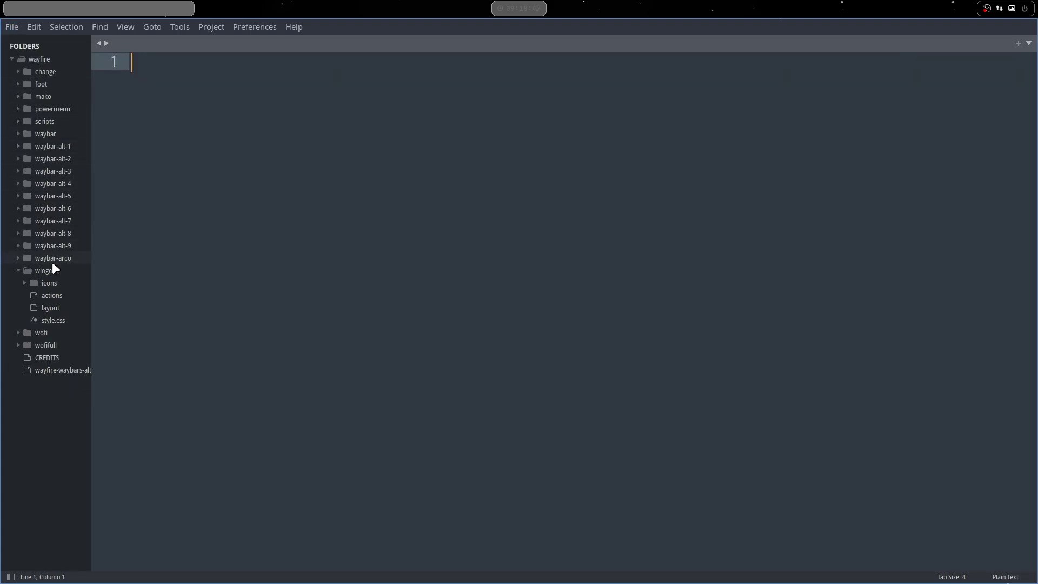
left_click(58, 246)
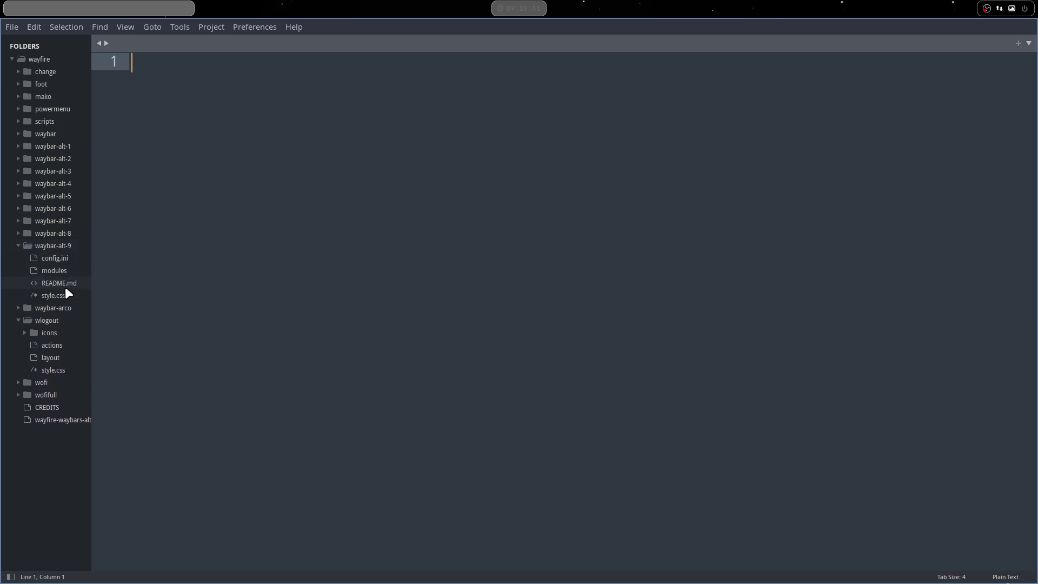
left_click(55, 295)
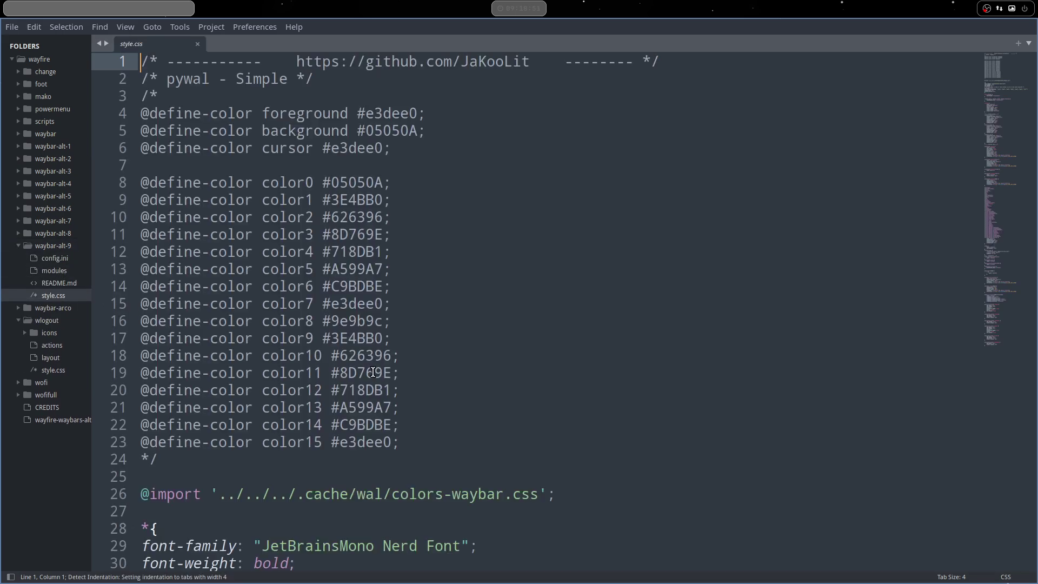
Compare the background colors of the .modules-right, .modules-center and .modules-left groups with the color definitions in the reopened style.css.
scroll(372, 372, "down", 9)
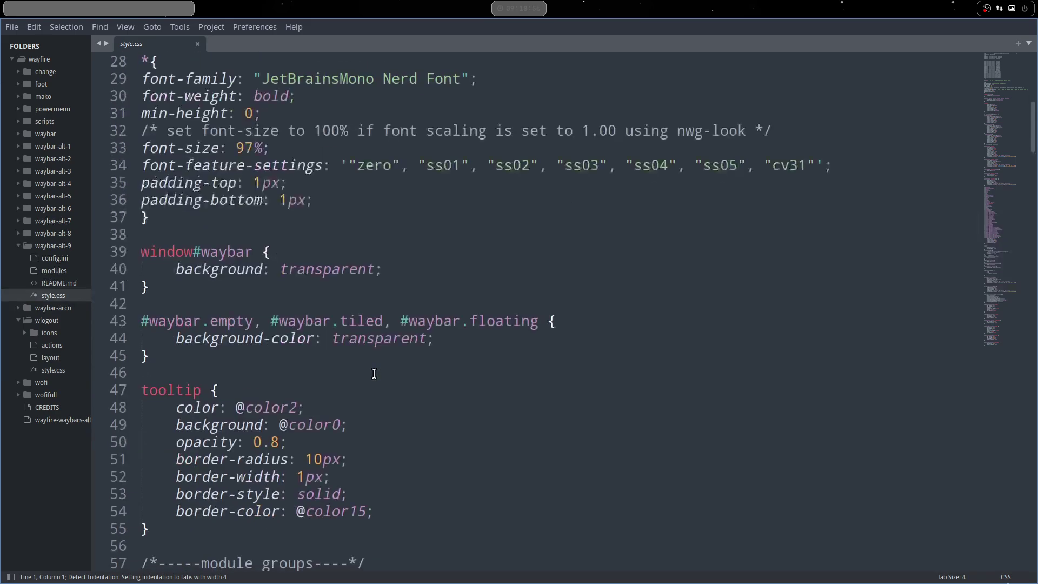
scroll(373, 373, "down", 5)
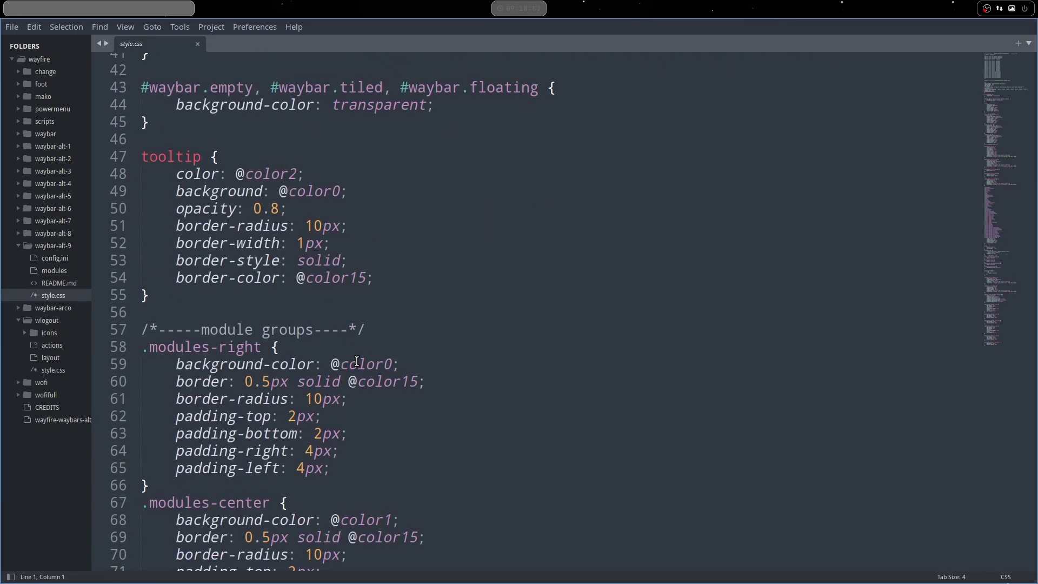
scroll(357, 362, "down", 2)
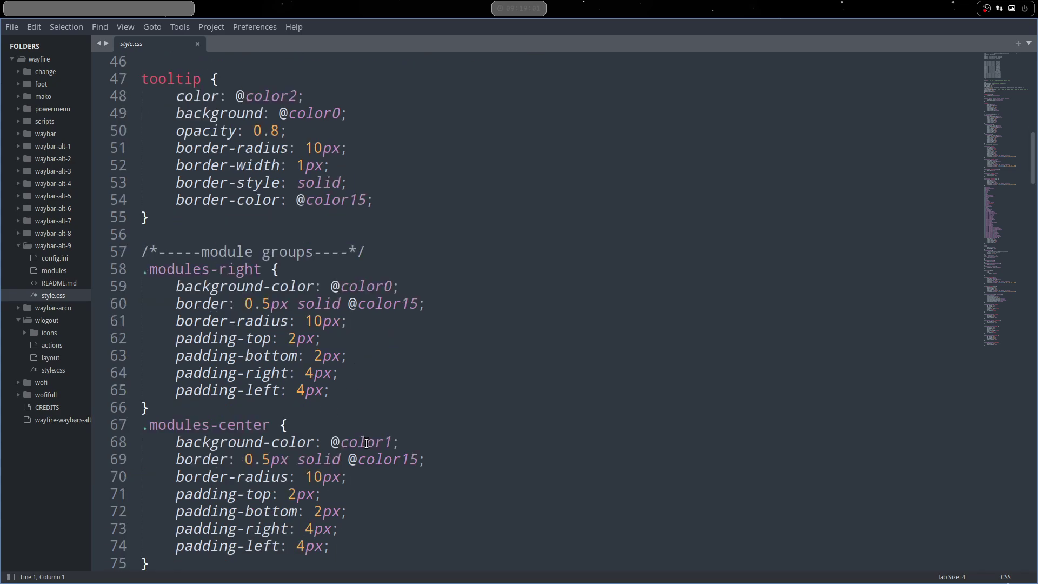
scroll(366, 443, "up", 15)
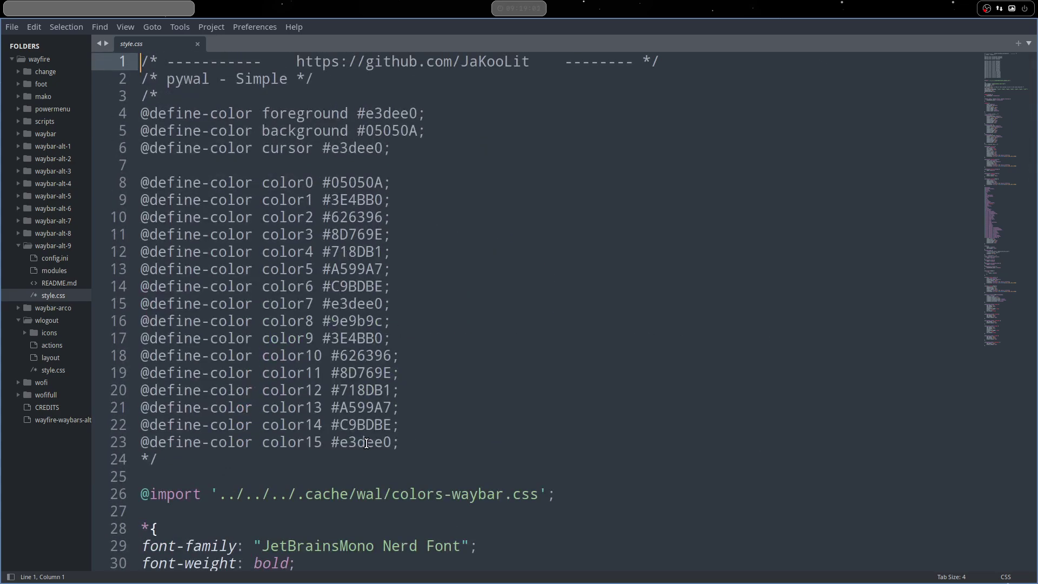
scroll(367, 443, "down", 10)
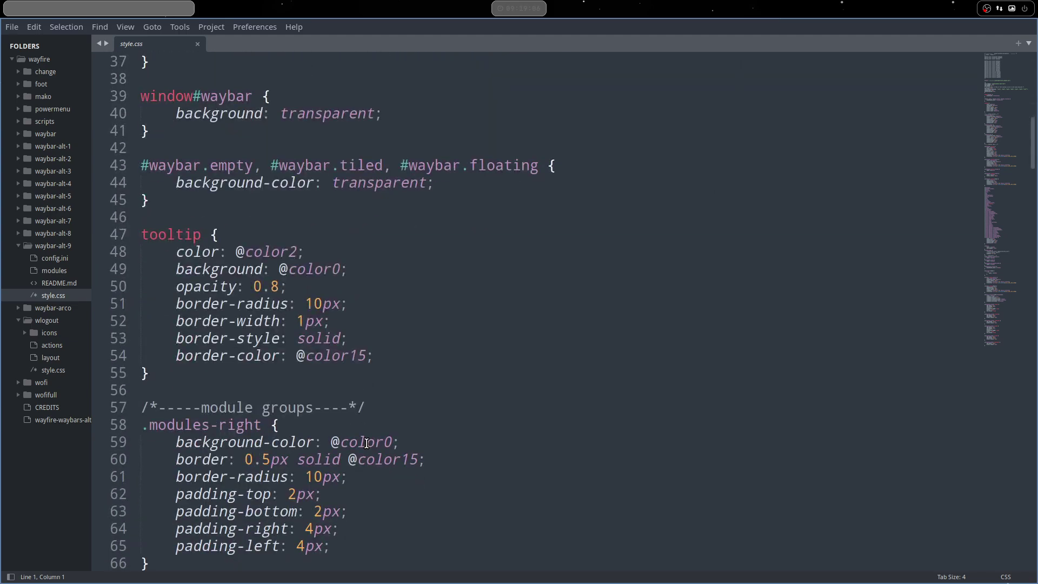
scroll(366, 443, "down", 1)
scroll(366, 443, "down", 3)
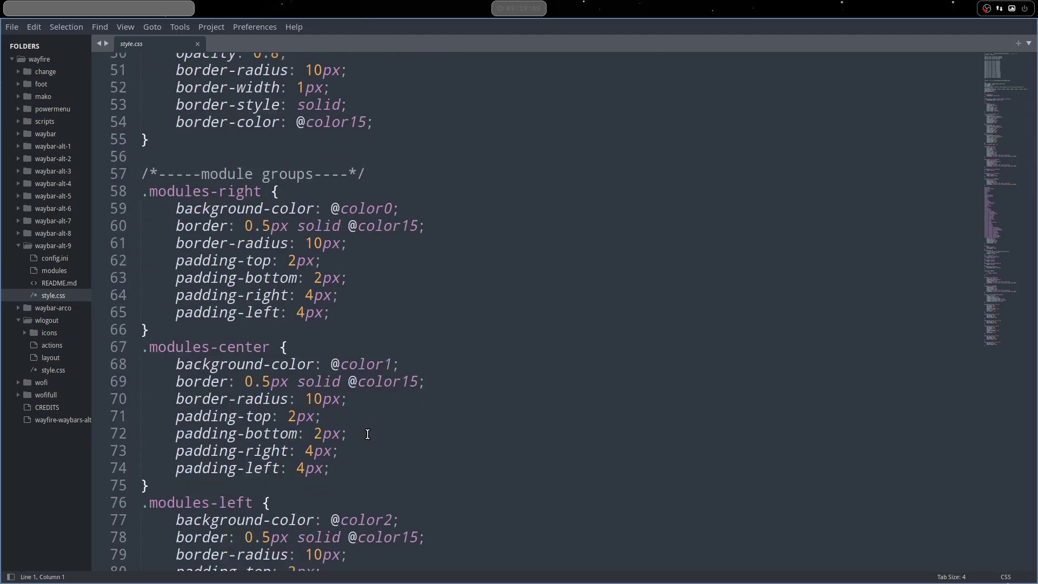
Save style.css and pick Waybar alt-9 pywal as the active bar in the Choose Waybar dialog.
left_click(367, 284)
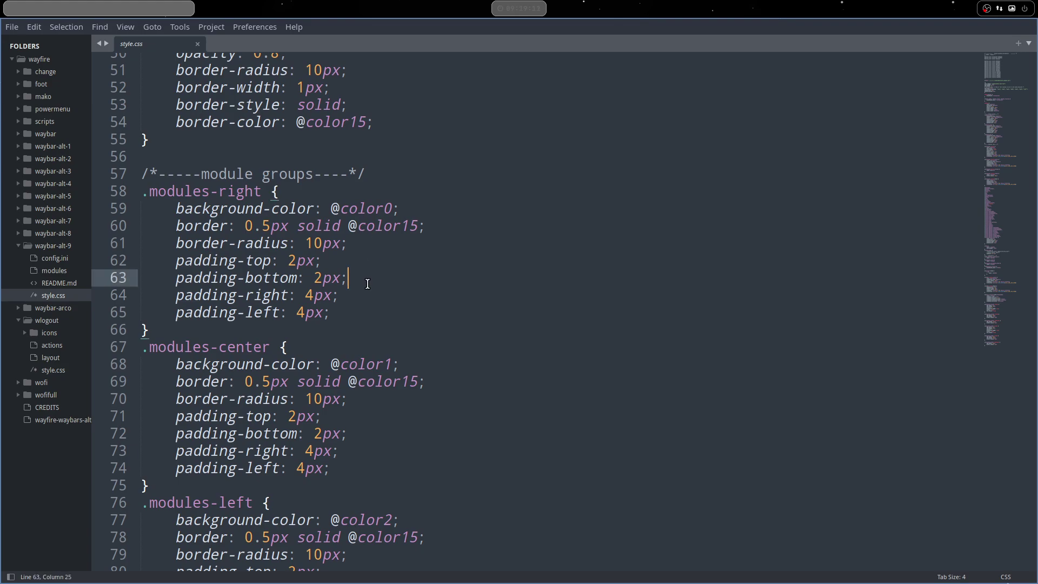
key("ctrl+s")
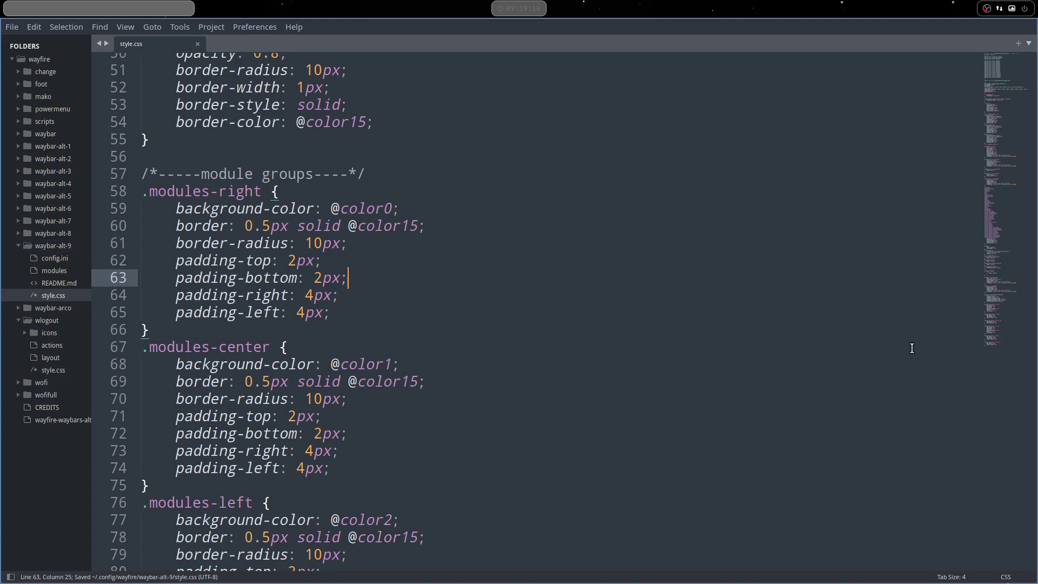
key("super+w")
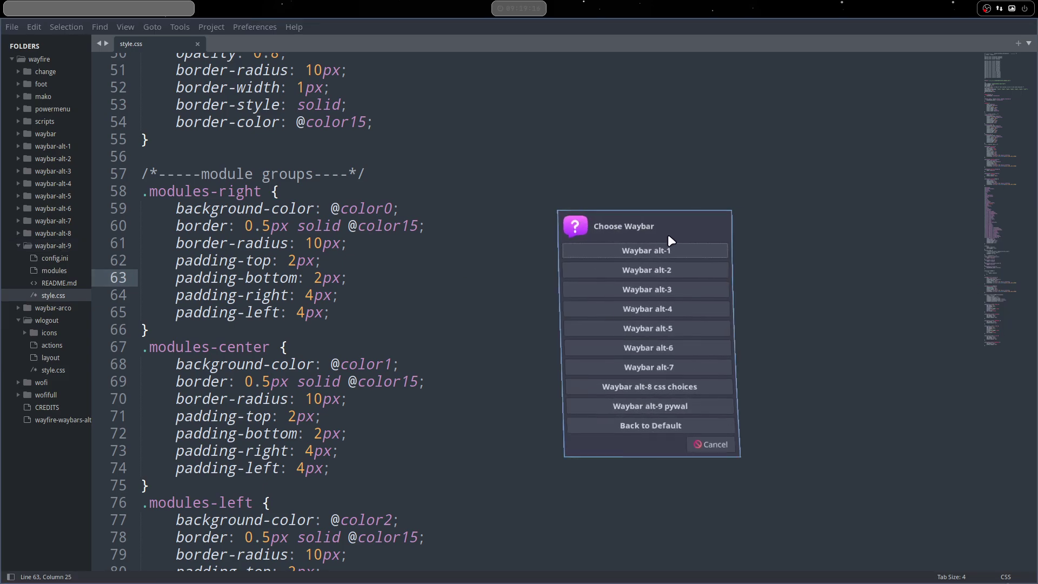
left_click(671, 405)
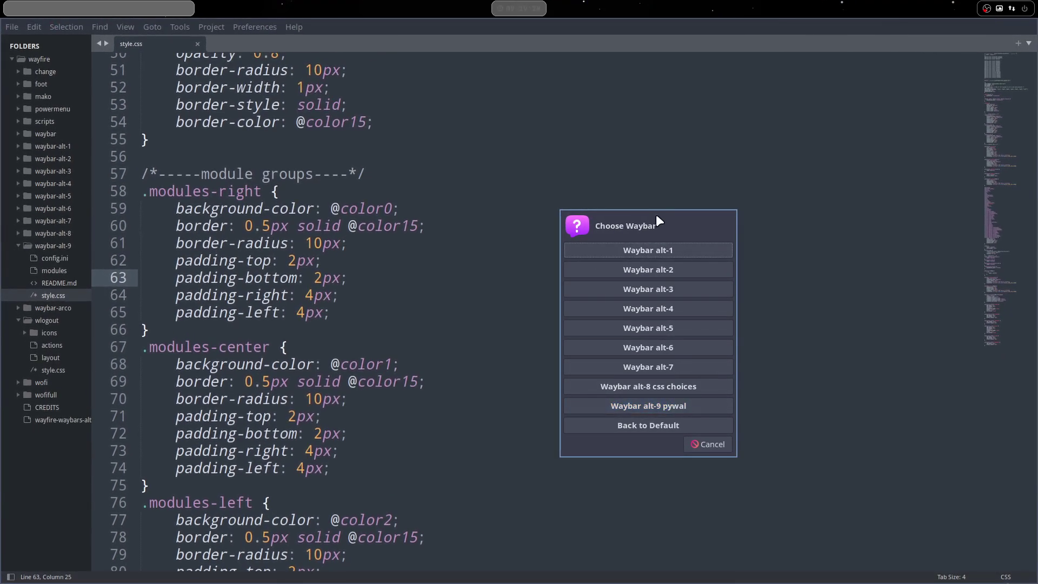
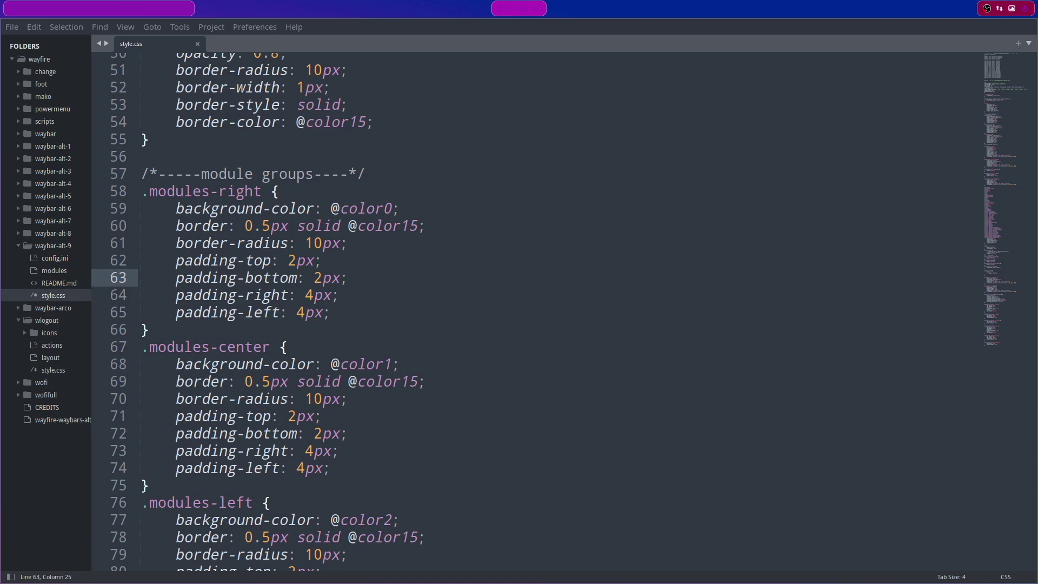
Open the Choose Waybar dialog from the bar and dismiss it without picking a layout.
left_click(35, 10)
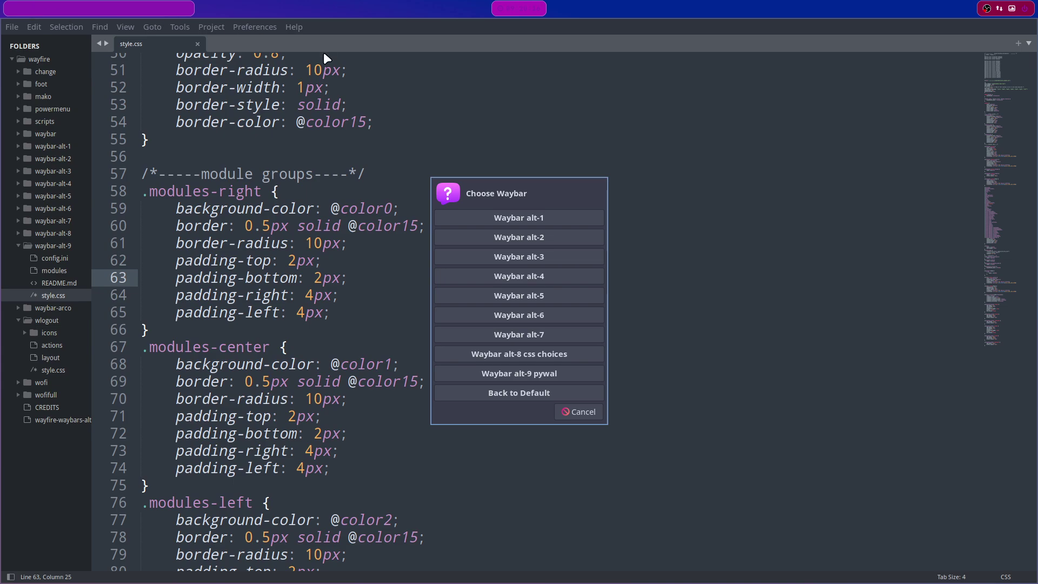
left_click(578, 412)
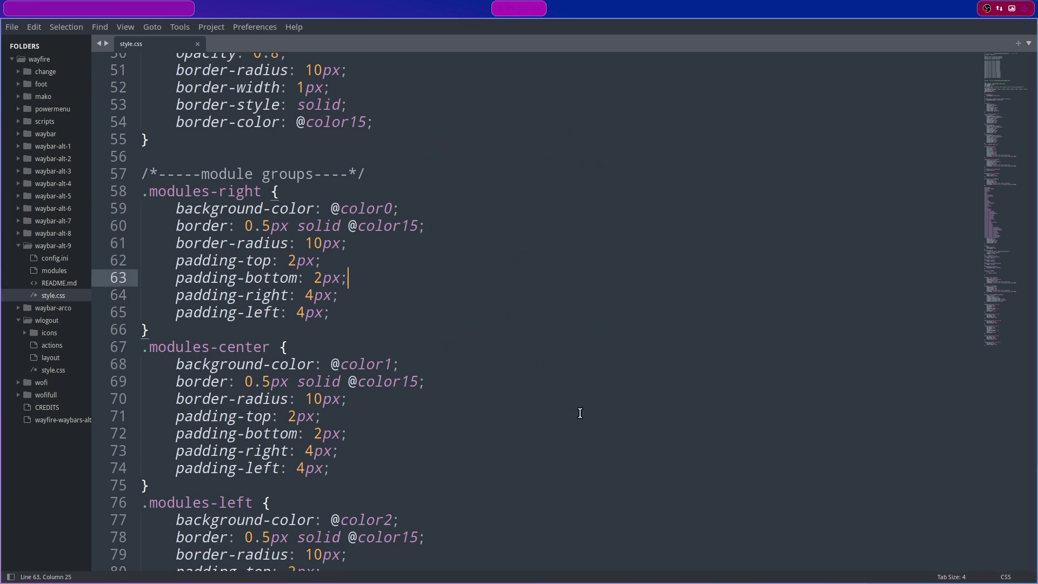
Review style.css from the color definitions through the module groups to the #workspaces button rules.
scroll(580, 413, "up", 15)
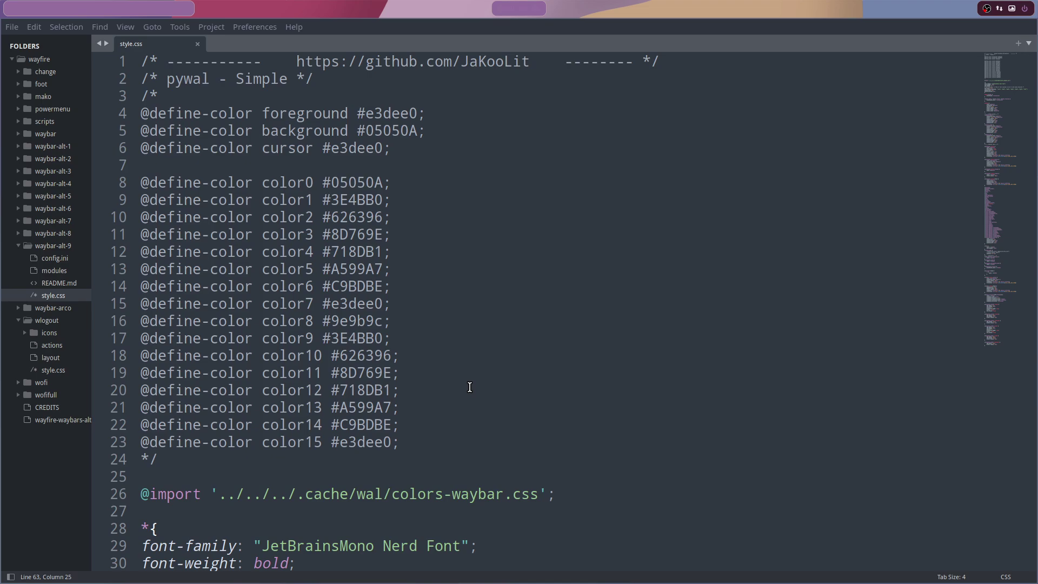
scroll(469, 387, "down", 4)
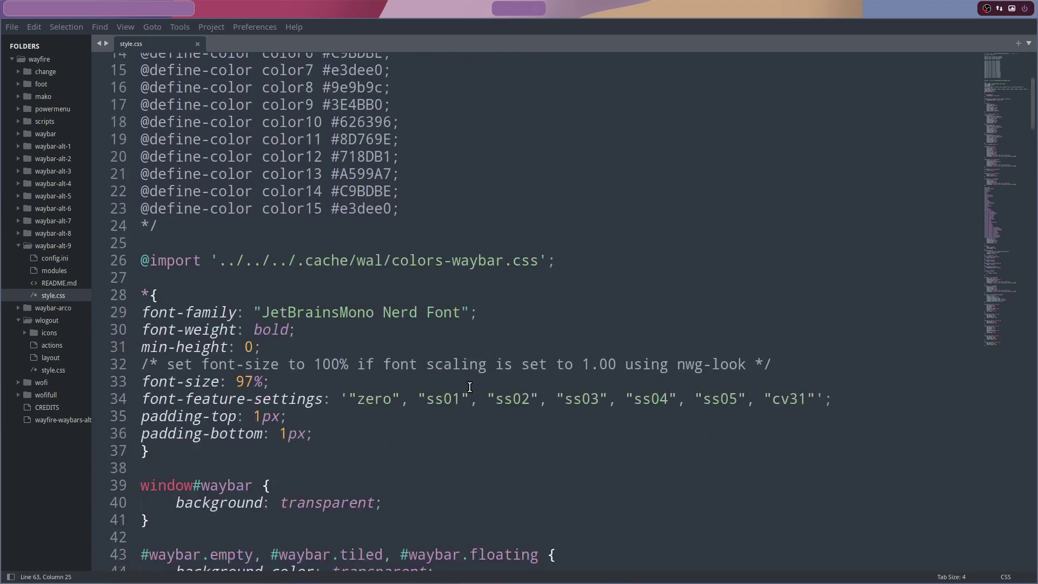
scroll(469, 387, "up", 2)
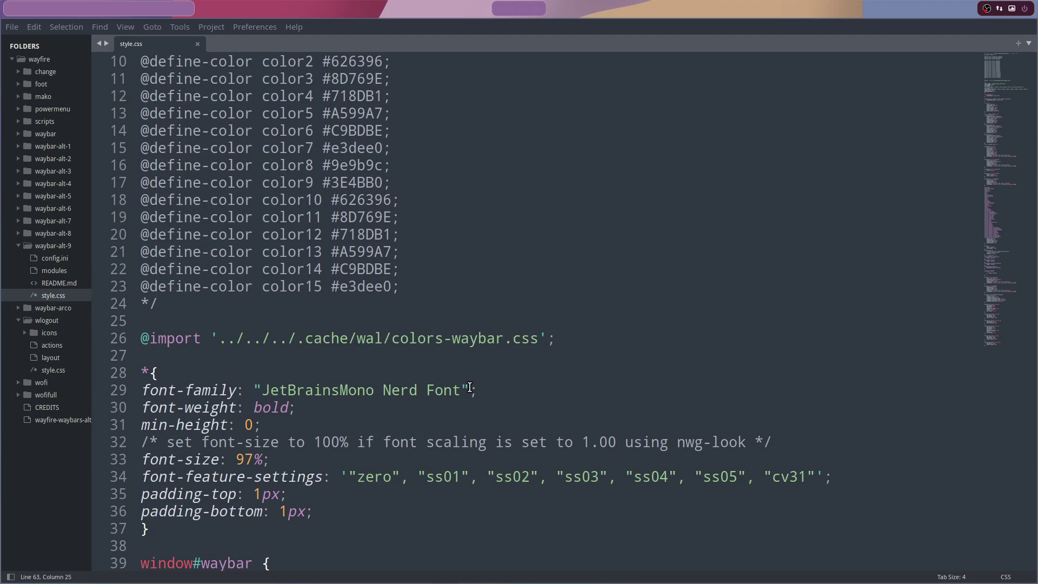
scroll(469, 387, "down", 3)
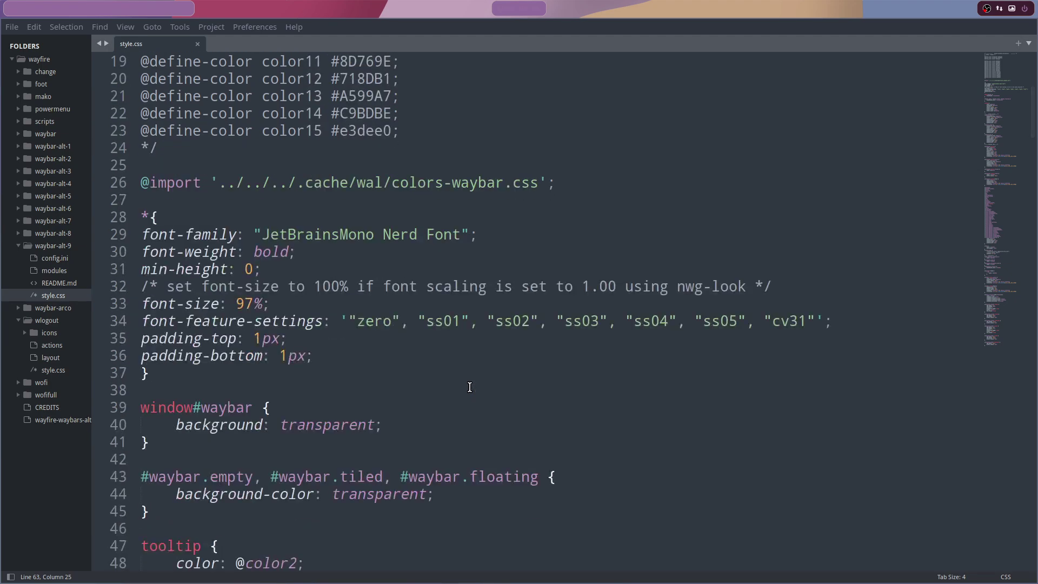
scroll(469, 387, "down", 5)
scroll(469, 387, "down", 5)
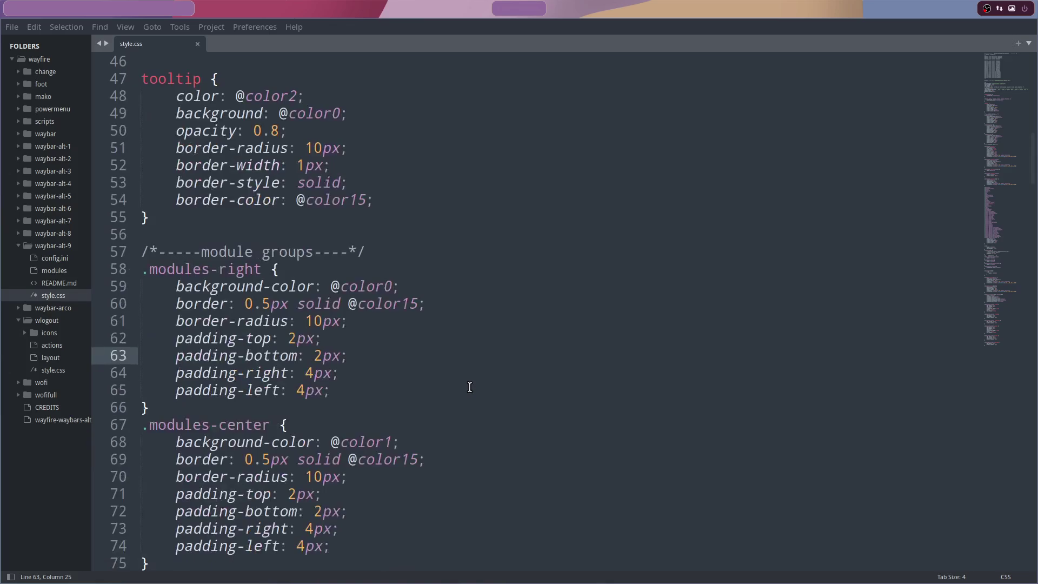
scroll(469, 387, "down", 5)
scroll(469, 387, "down", 4)
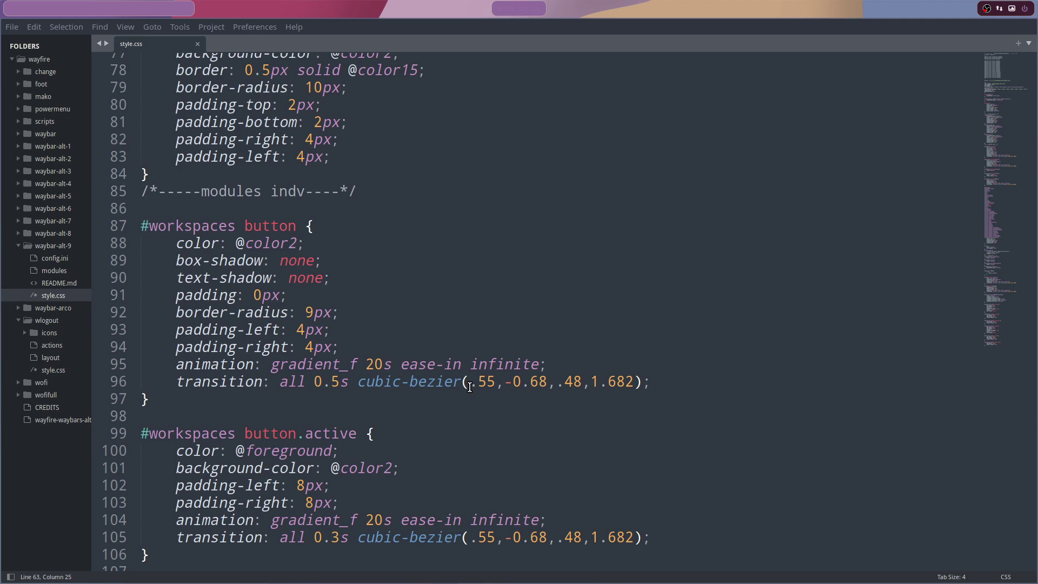
left_click(491, 348)
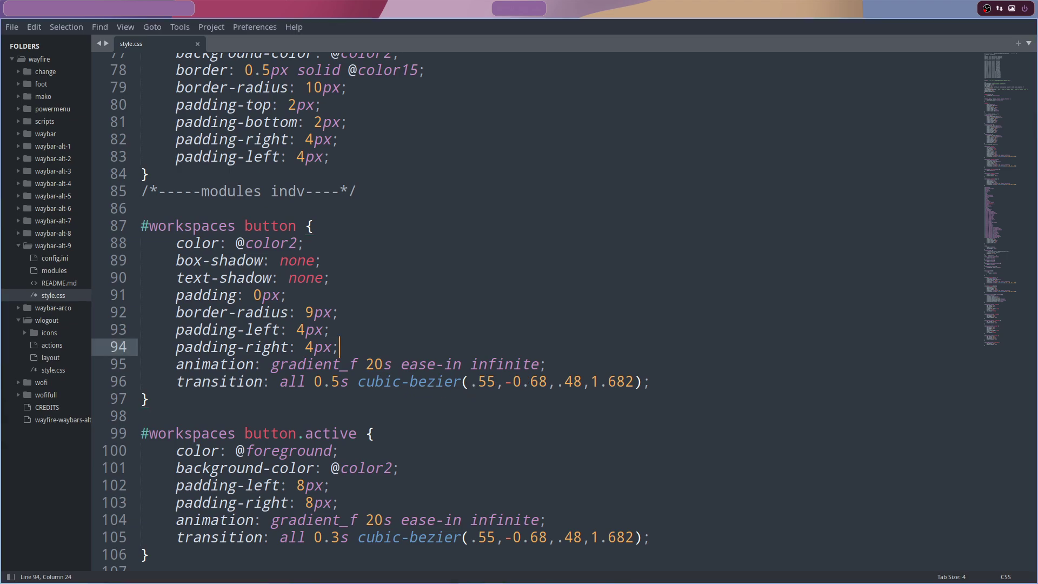
Search style.css for "fon" and cycle through the matches back to the font-family line in the * rule.
key("ctrl+f")
type("fon")
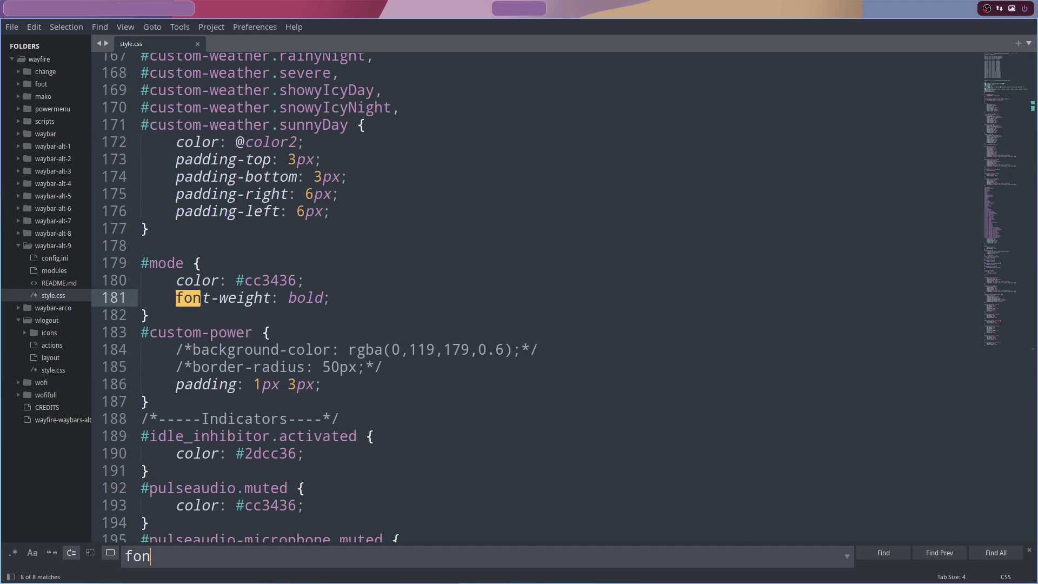
left_click(880, 555)
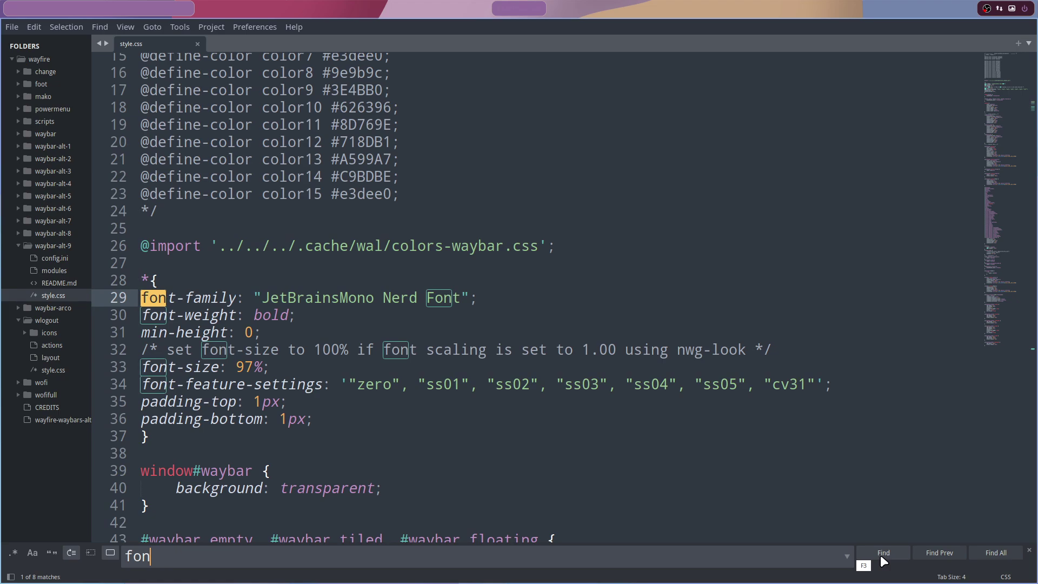
left_click(883, 554)
left_click(883, 553)
left_click(883, 554)
left_click(883, 553)
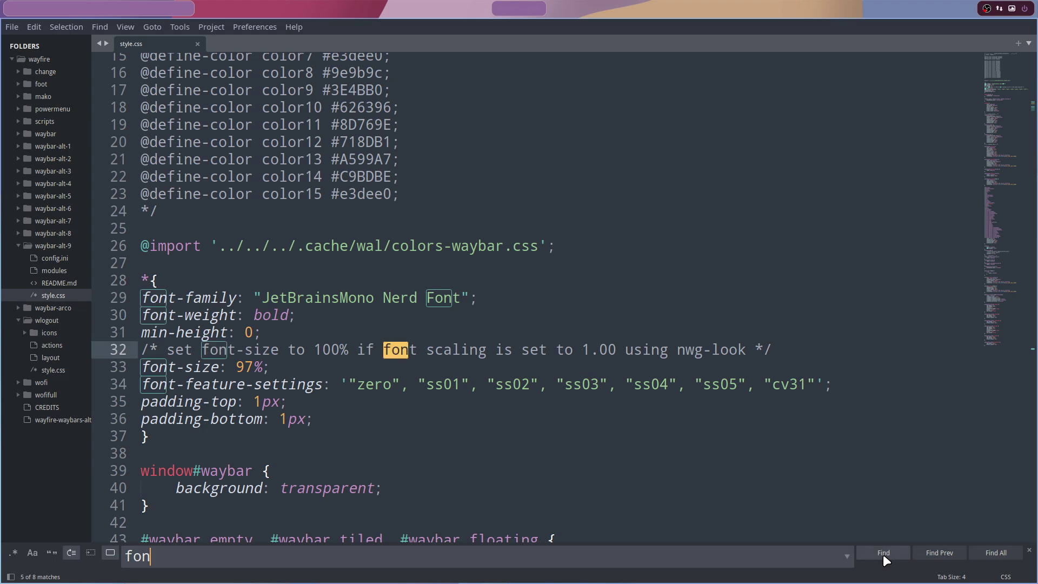
left_click(883, 554)
left_click(883, 553)
left_click(883, 553)
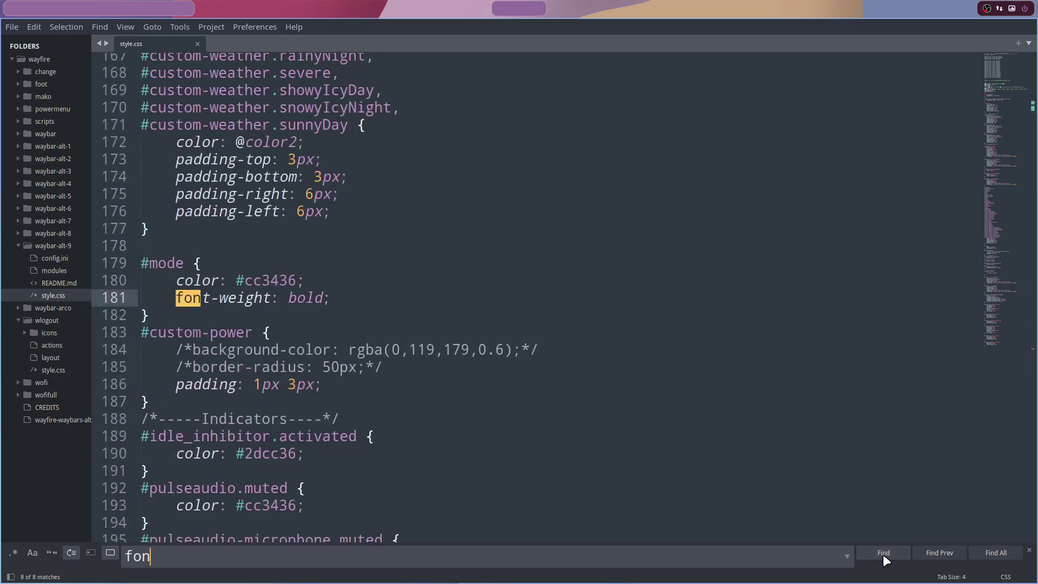
left_click(883, 554)
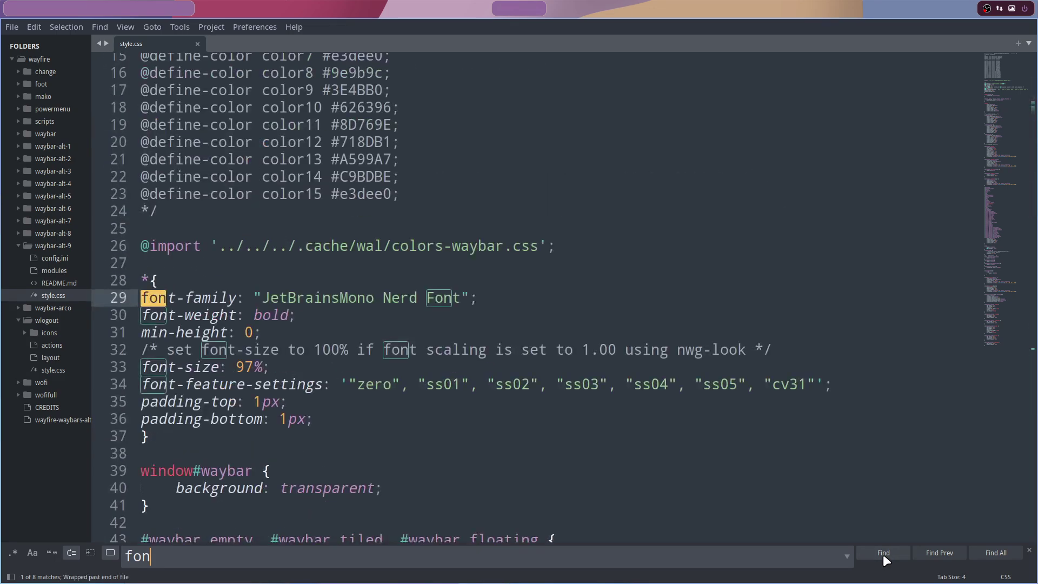
Start a new line below font-family in the * rule with "font" and look through the suggested font properties for a color option.
left_click(498, 299)
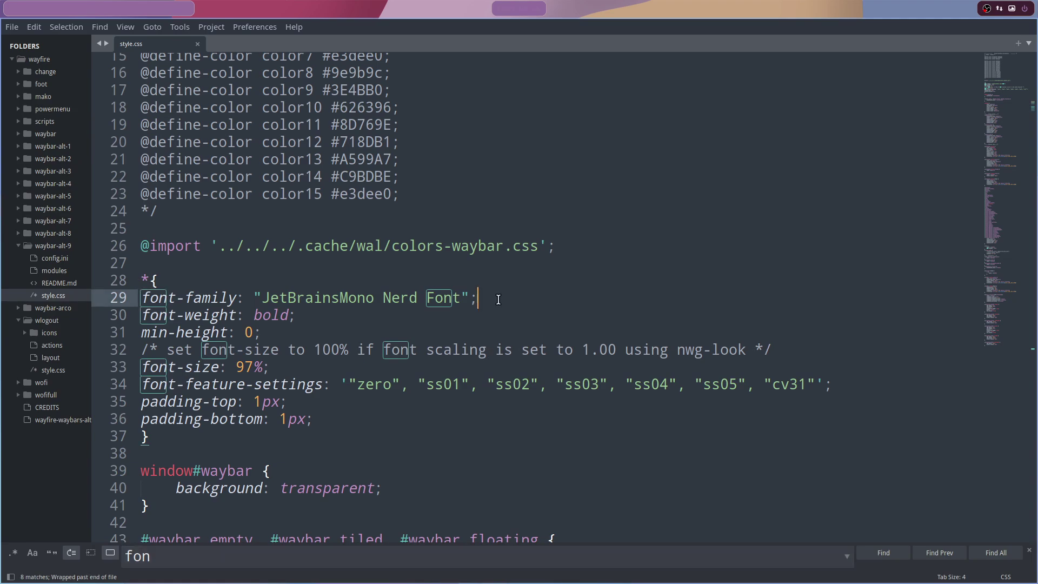
key("Return")
type("font")
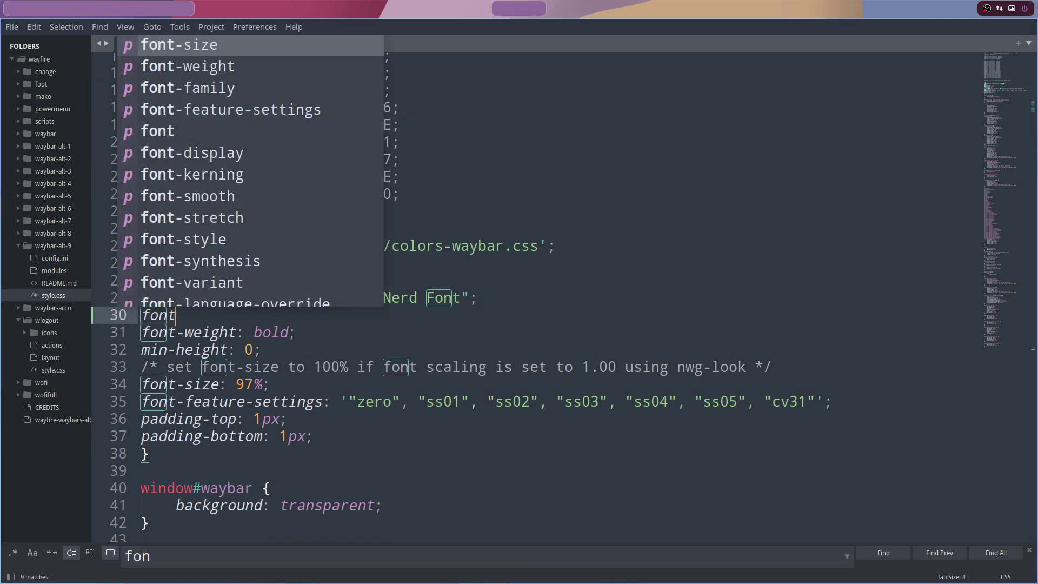
type("-c")
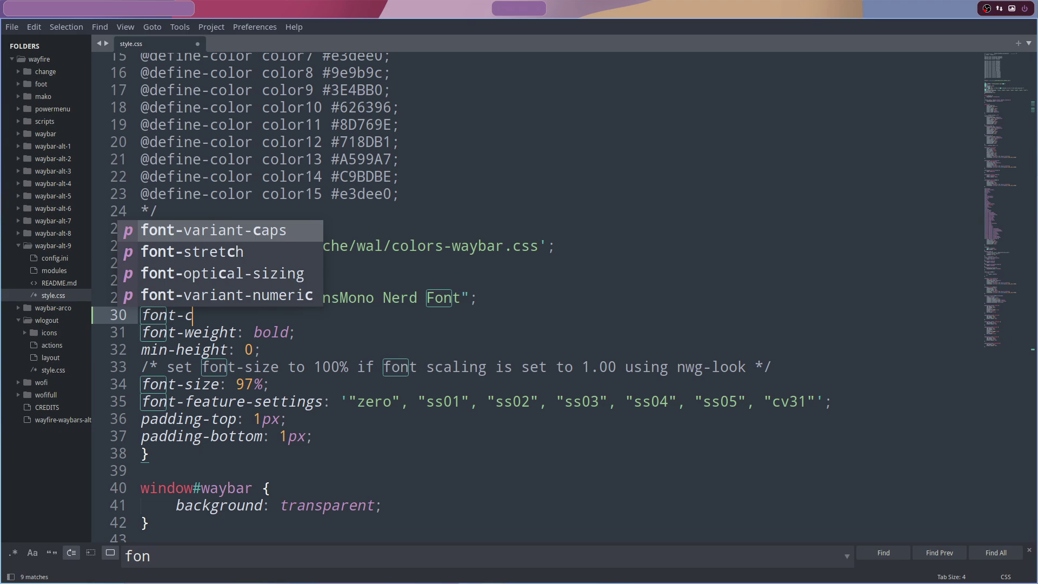
key("BackSpace")
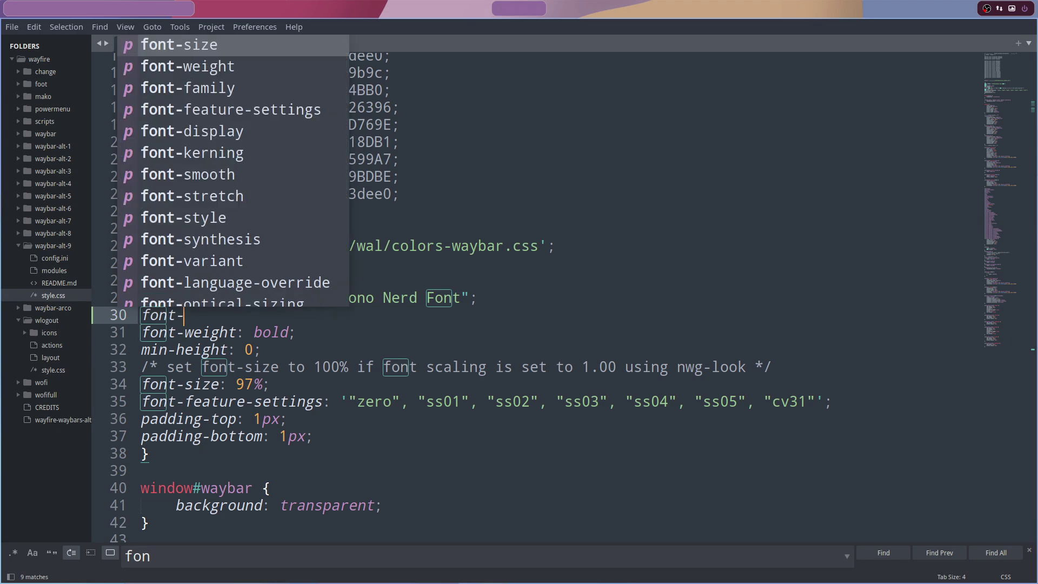
key("BackSpace")
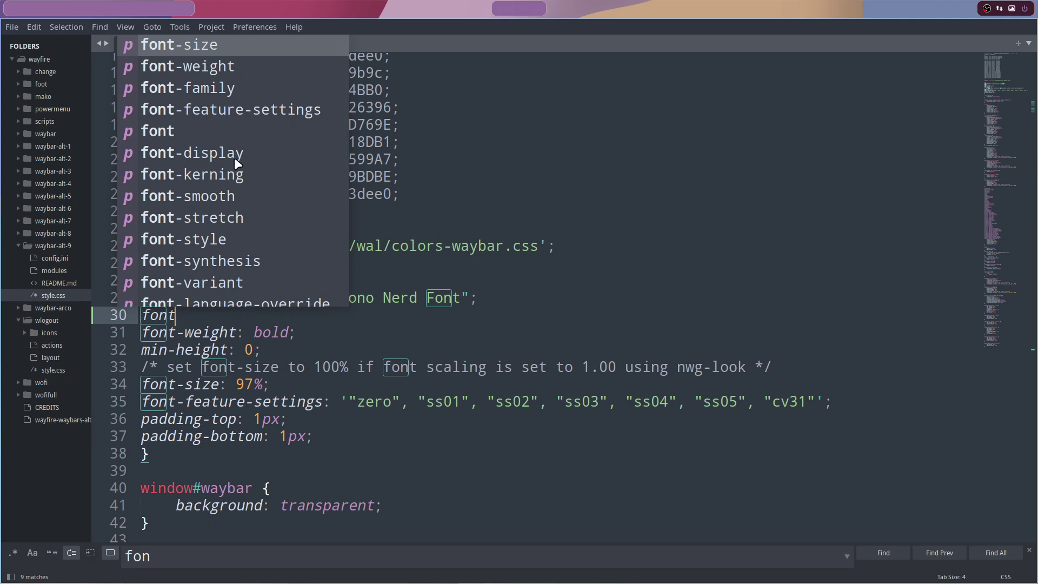
scroll(235, 244, "down", 5)
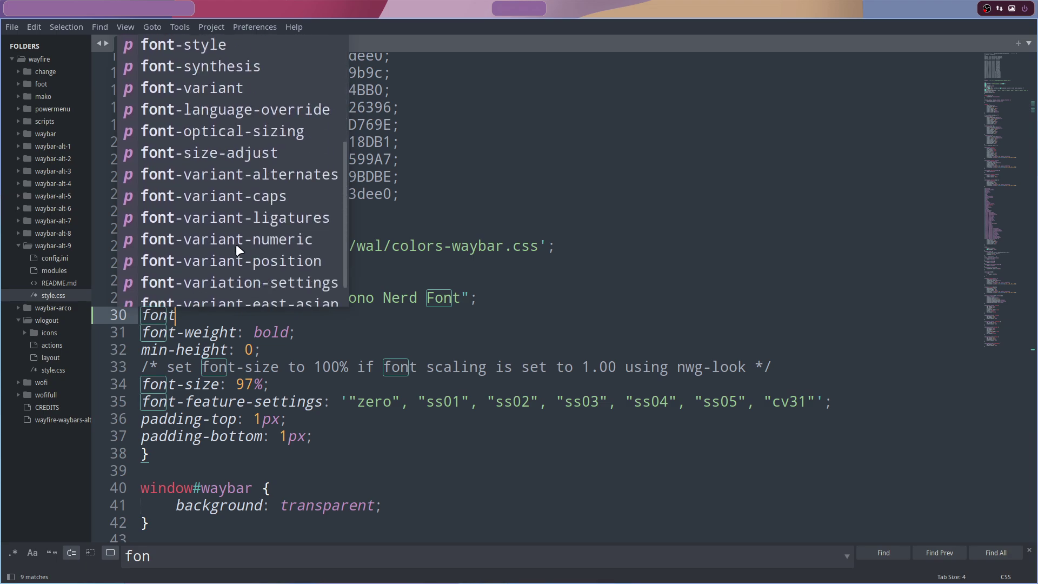
scroll(238, 248, "up", 5)
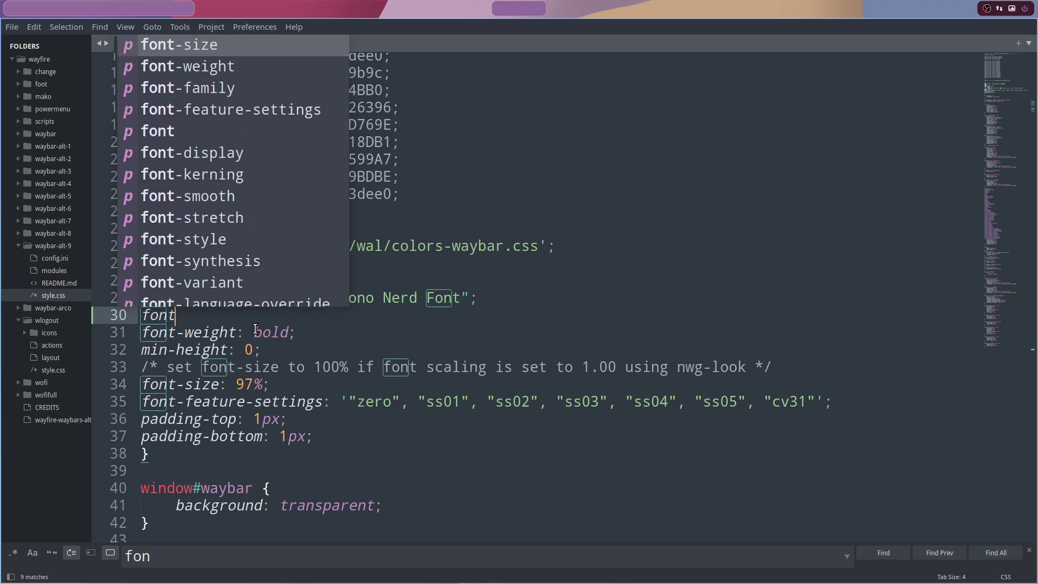
key("Escape")
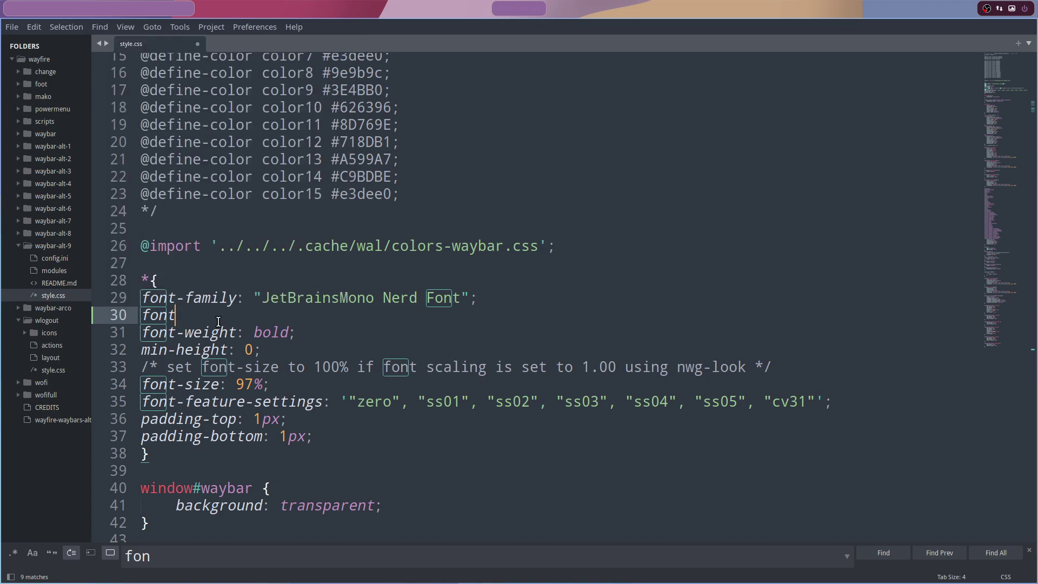
Make the new line below font-family in the * rule read color:#ffffff; and save style.css.
type("color")
key("Return")
key("Escape")
type("###")
key("BackSpace")
key("BackSpace")
type("ffffff;")
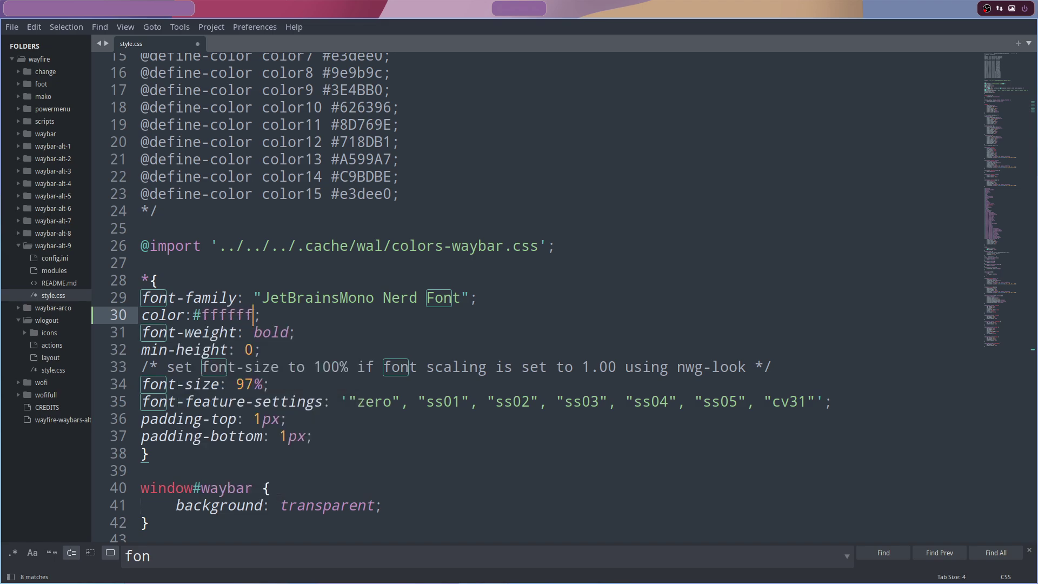
key("ctrl+s")
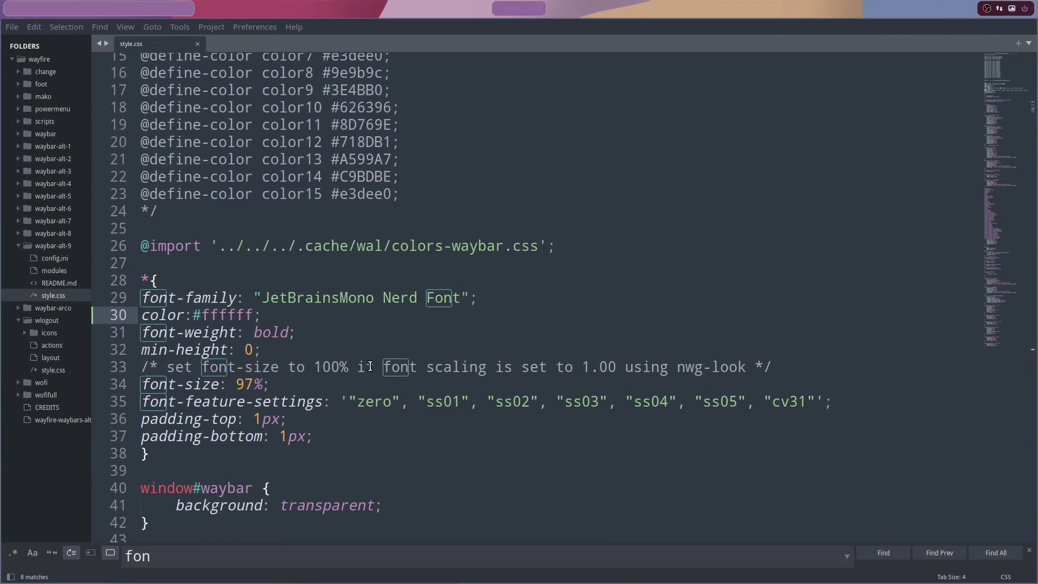
Search style.css for "color" and go through the matches from the * rule to the shared color rule ending with #custom-weather.sunnyDay.
double_click(171, 315)
key("ctrl+f")
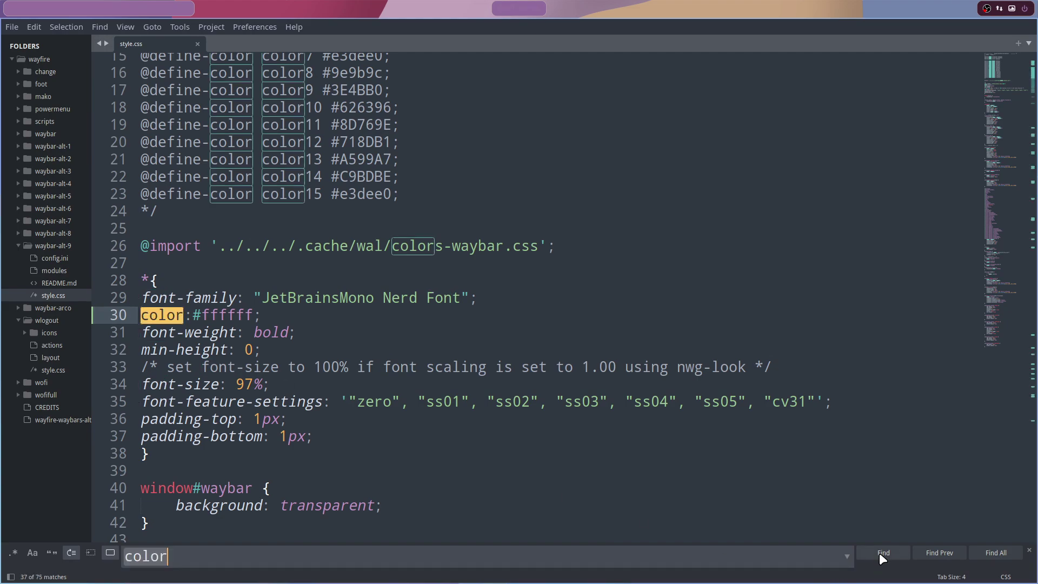
left_click(883, 552)
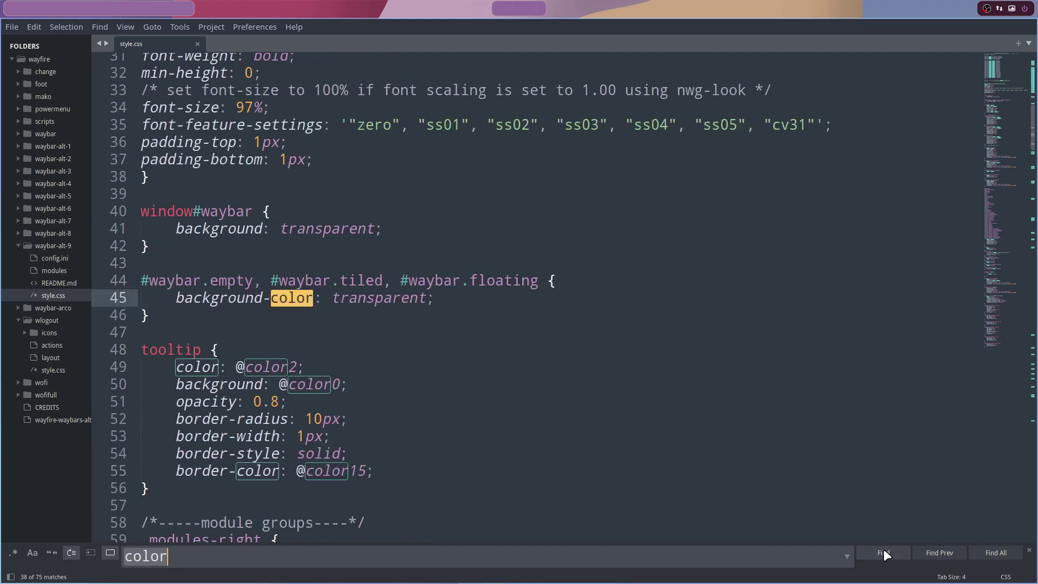
left_click(883, 552)
left_click(883, 553)
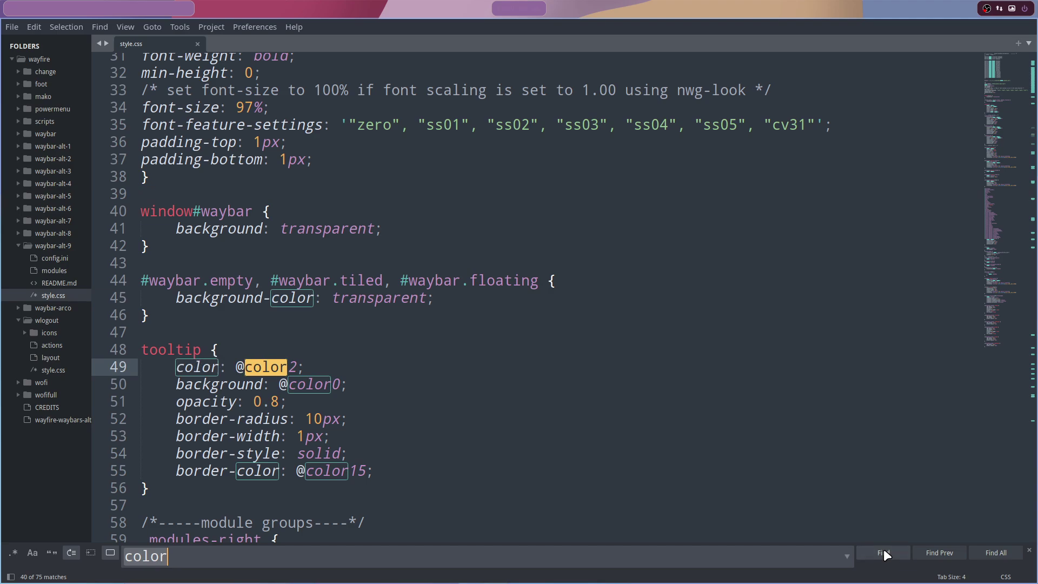
left_click(883, 552)
left_click(883, 552)
left_click(883, 552)
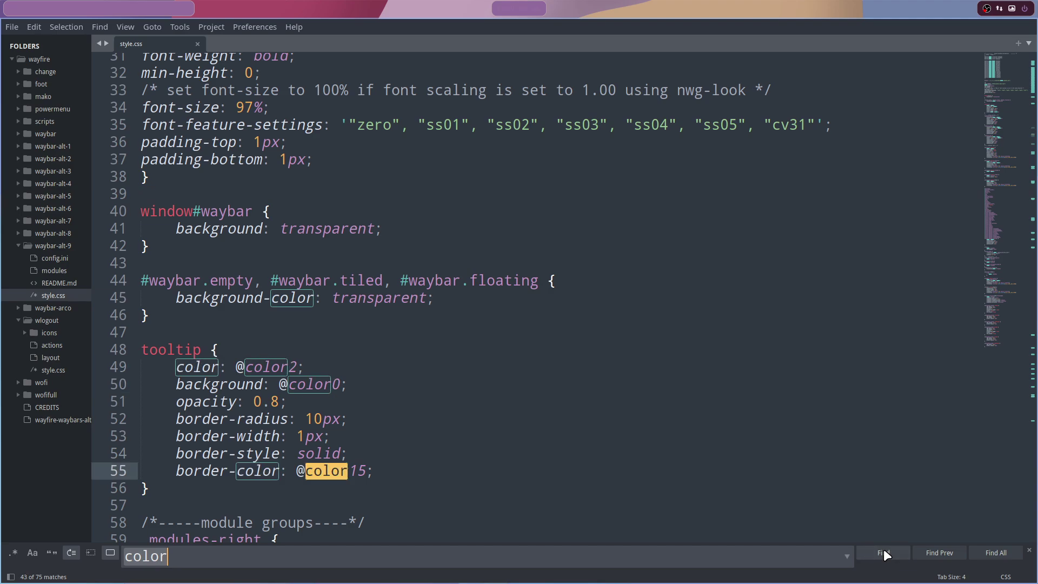
left_click(883, 549)
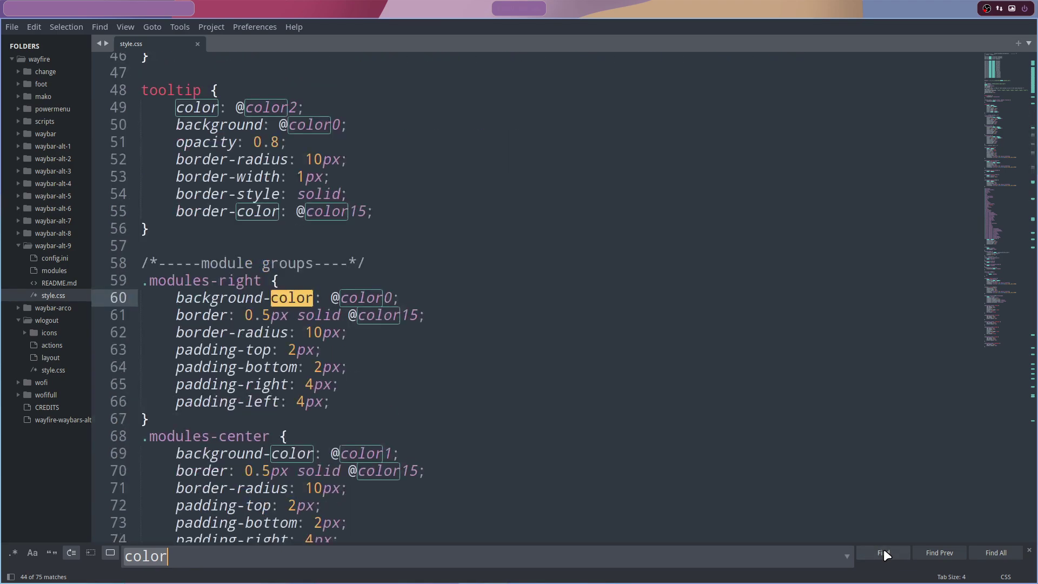
left_click(883, 549)
left_click(883, 549)
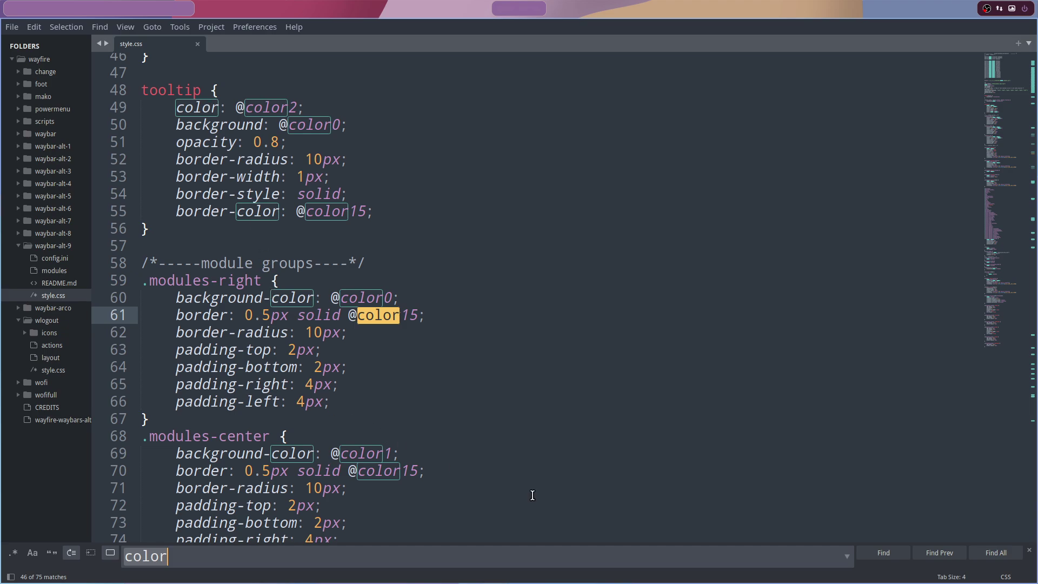
left_click(875, 558)
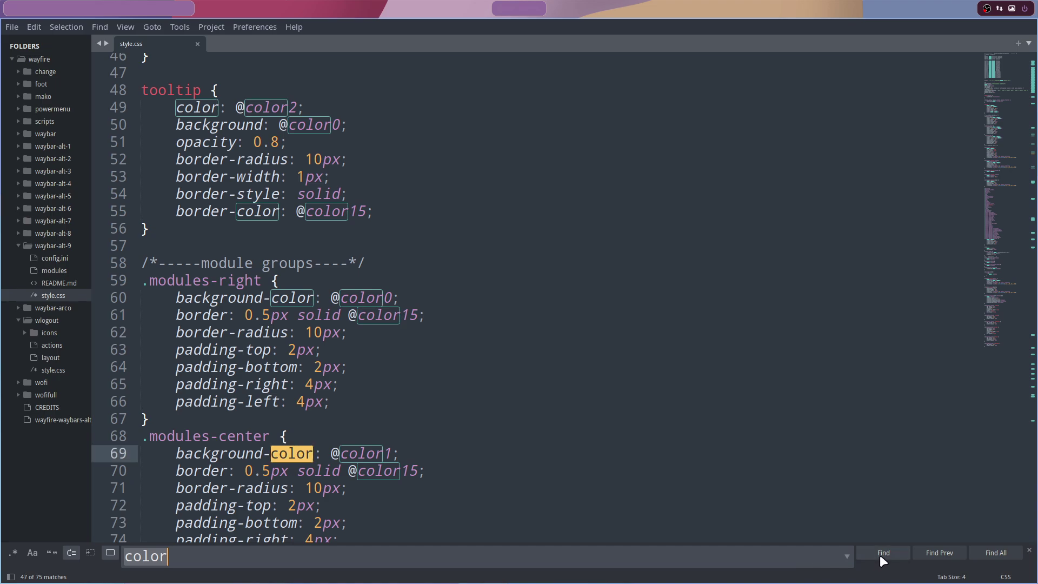
left_click(877, 556)
left_click(879, 556)
left_click(881, 555)
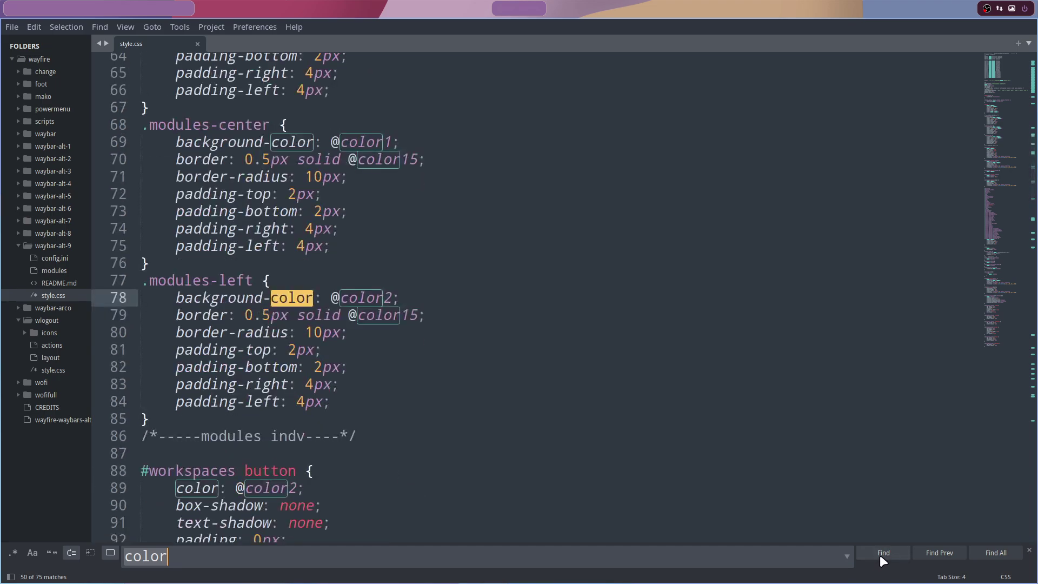
left_click(880, 557)
left_click(881, 557)
double_click(880, 556)
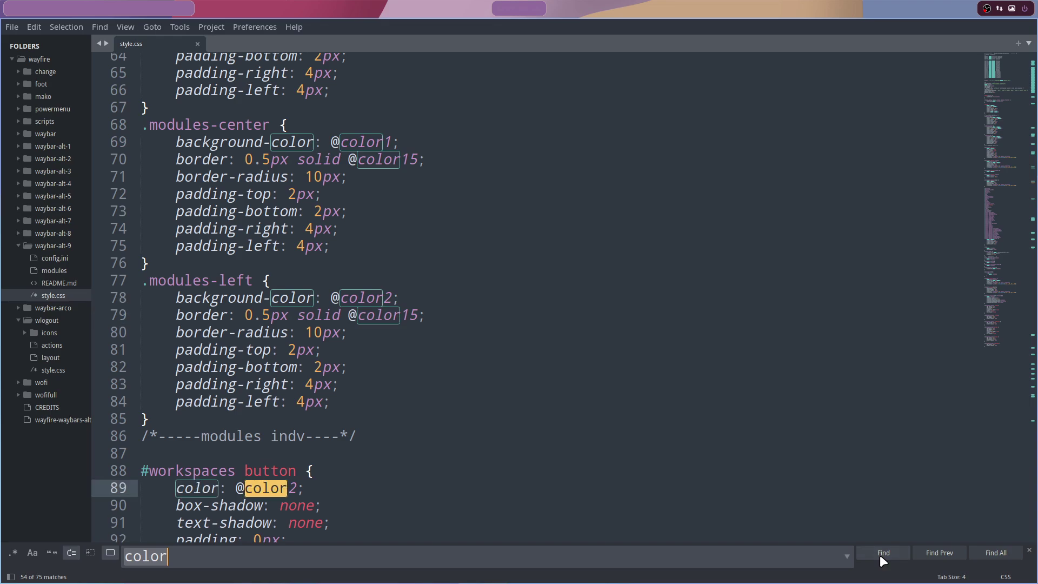
left_click(881, 557)
left_click(880, 554)
left_click(880, 555)
left_click(880, 554)
left_click(880, 554)
left_click(880, 554)
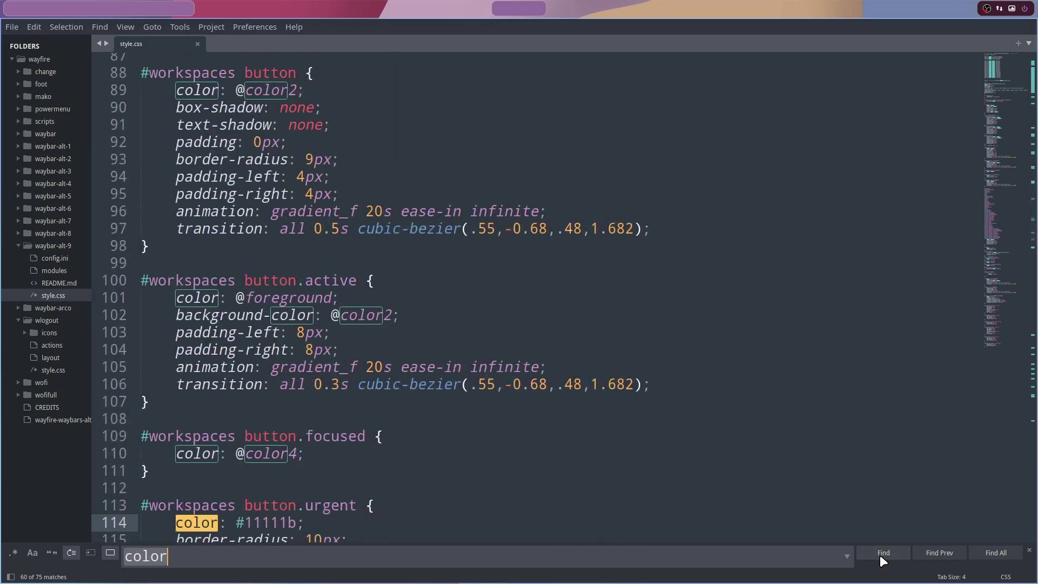
left_click(880, 554)
left_click(880, 554)
left_click(879, 555)
left_click(879, 554)
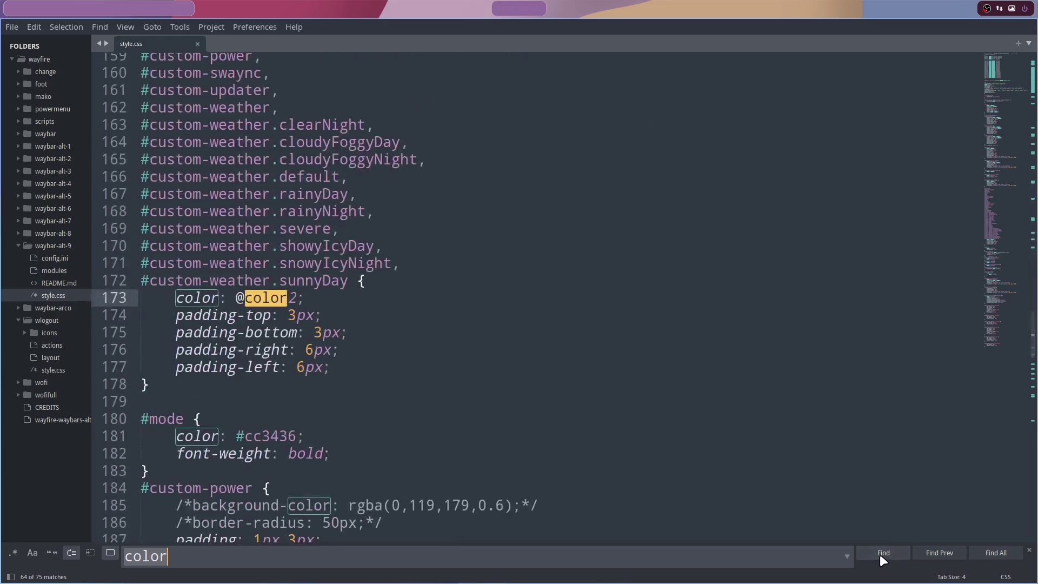
Set the color in the module rule ending with #custom-weather.sunnyDay to #ffffff and save style.css.
left_click(244, 298)
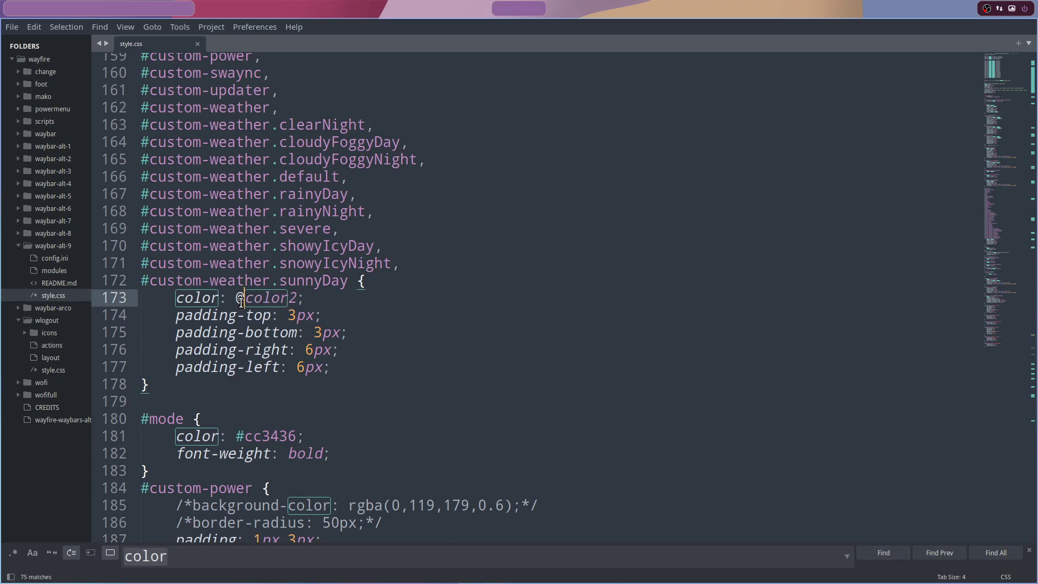
left_click_drag(245, 301, 294, 300)
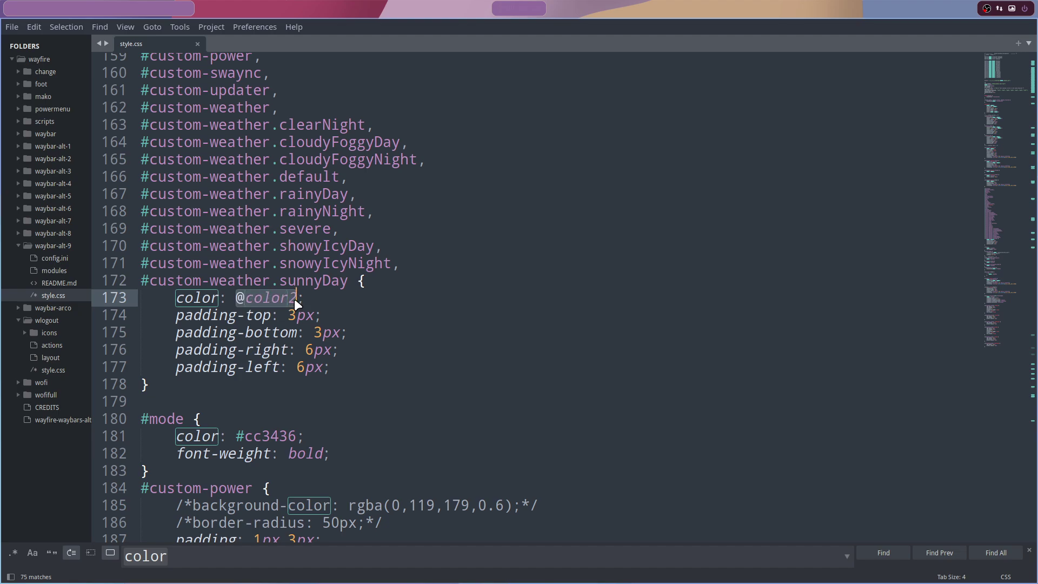
type("f")
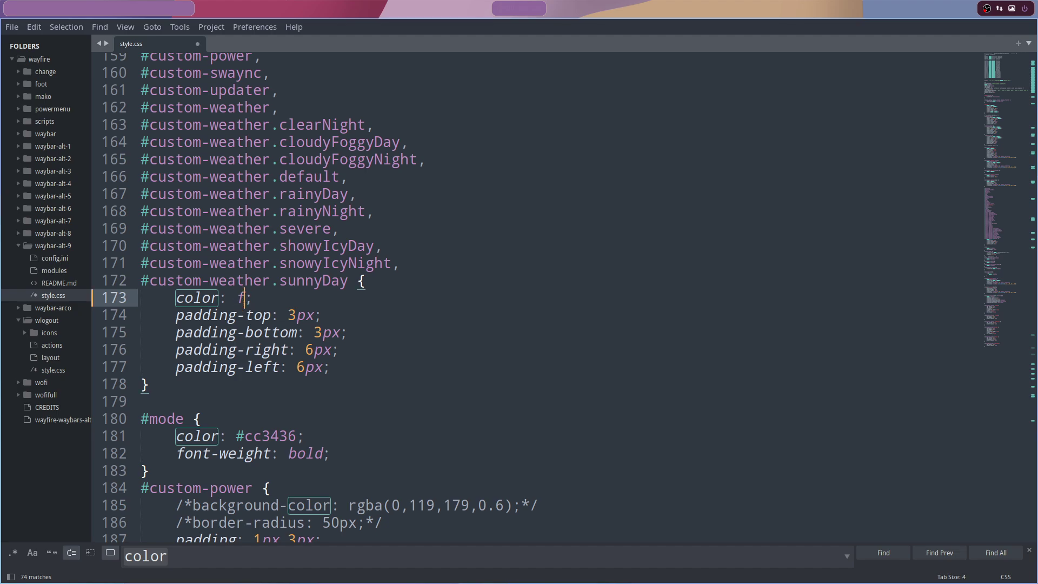
key("BackSpace")
type("#ffffff")
key("ctrl+s")
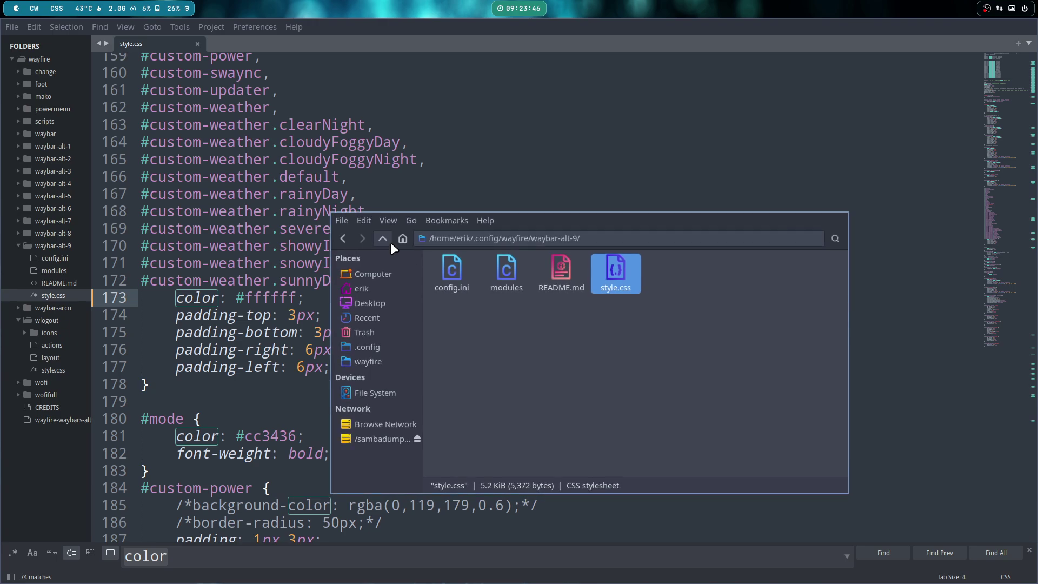
In the file manager, go up from waybar-alt-9 to the .config folder and open wayfire.ini in the text editor.
left_click(383, 239)
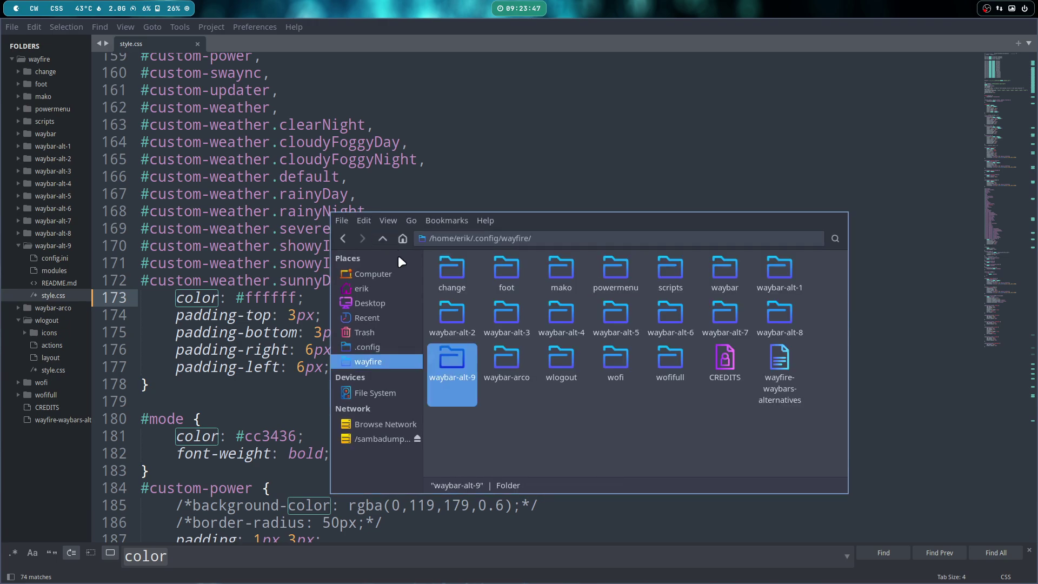
left_click(670, 357)
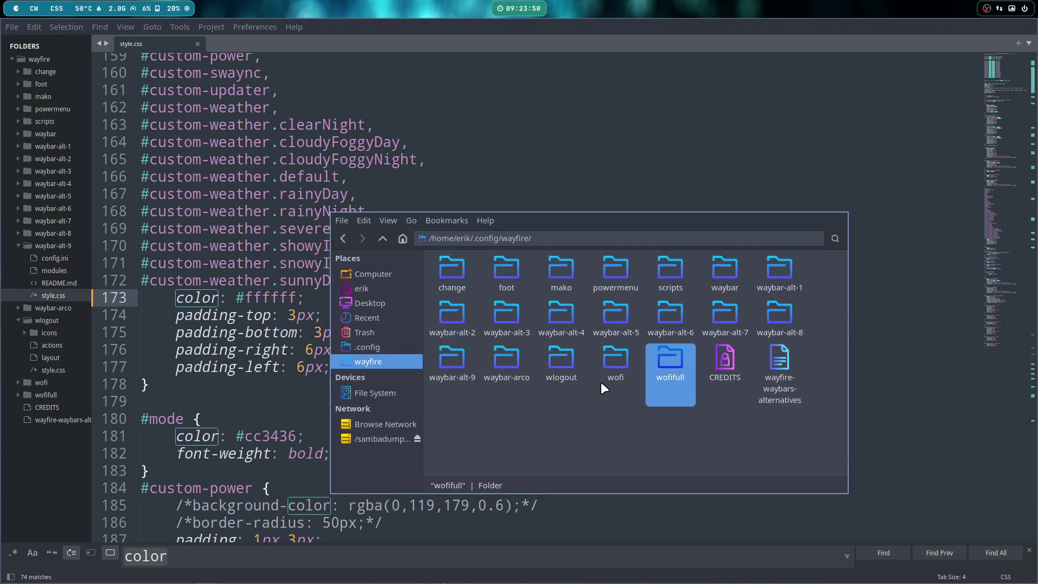
left_click(382, 238)
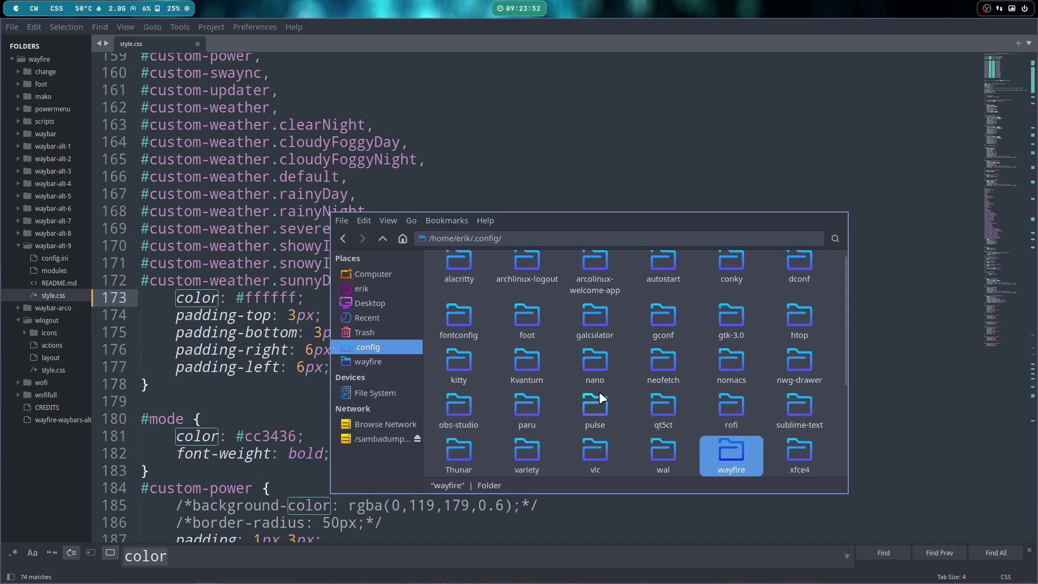
scroll(599, 391, "down", 3)
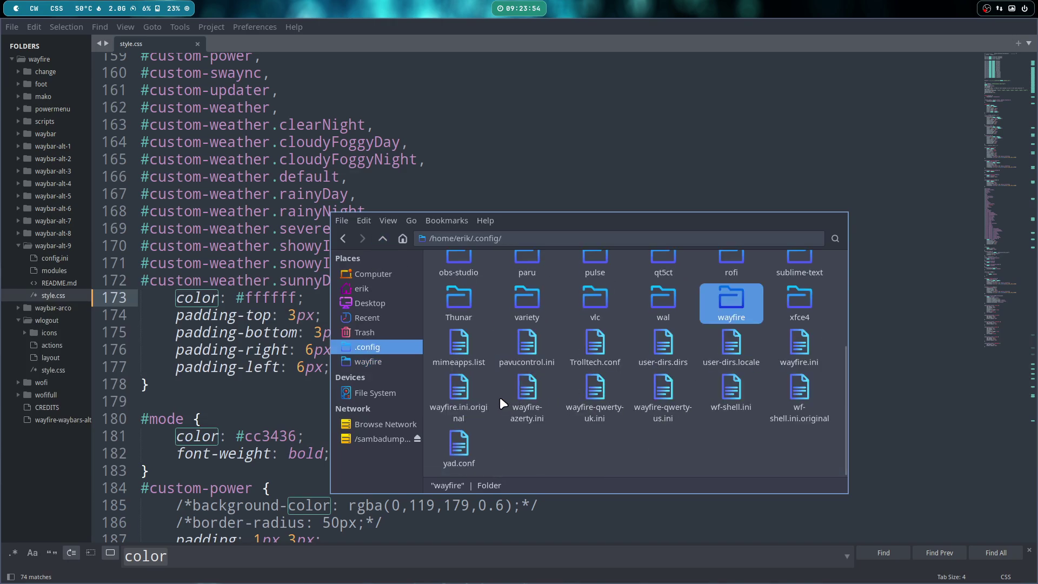
double_click(790, 346)
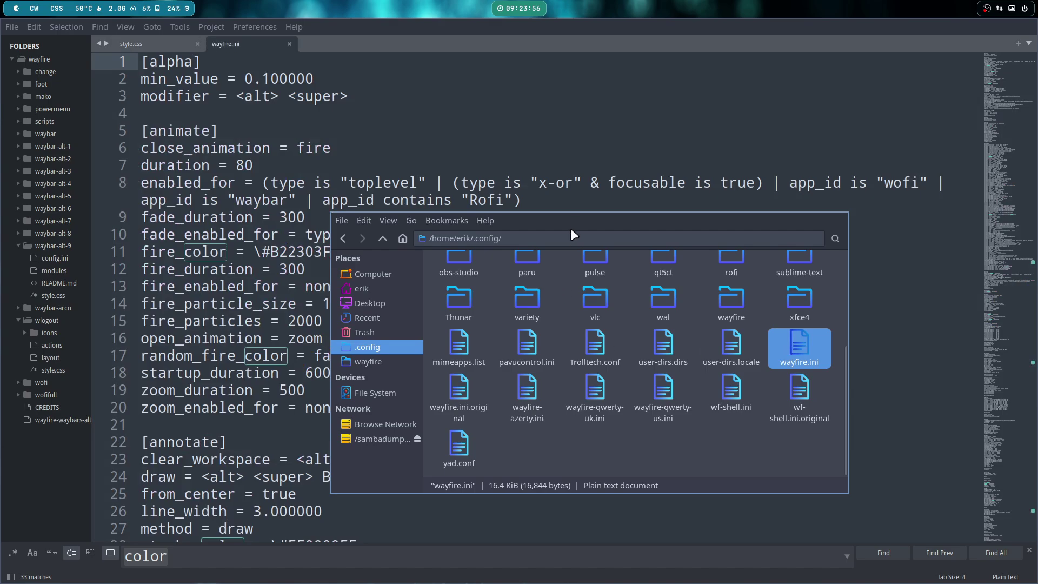
Close the file manager and search wayfire.ini for "pyw", going on to the command_wallpaper-next-pywal line.
key("super+q")
left_click(725, 325)
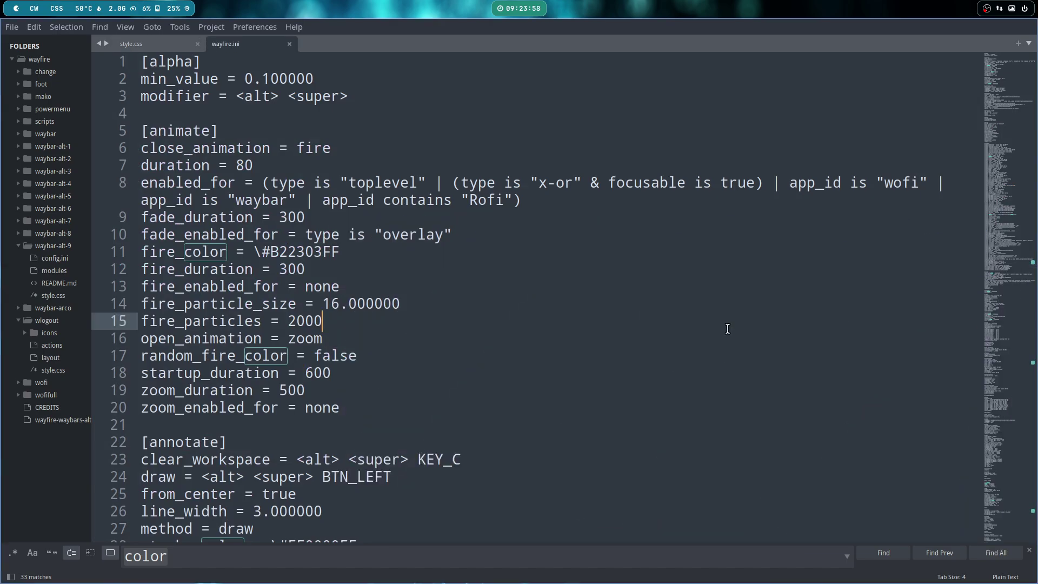
key("ctrl+f")
type("pyw")
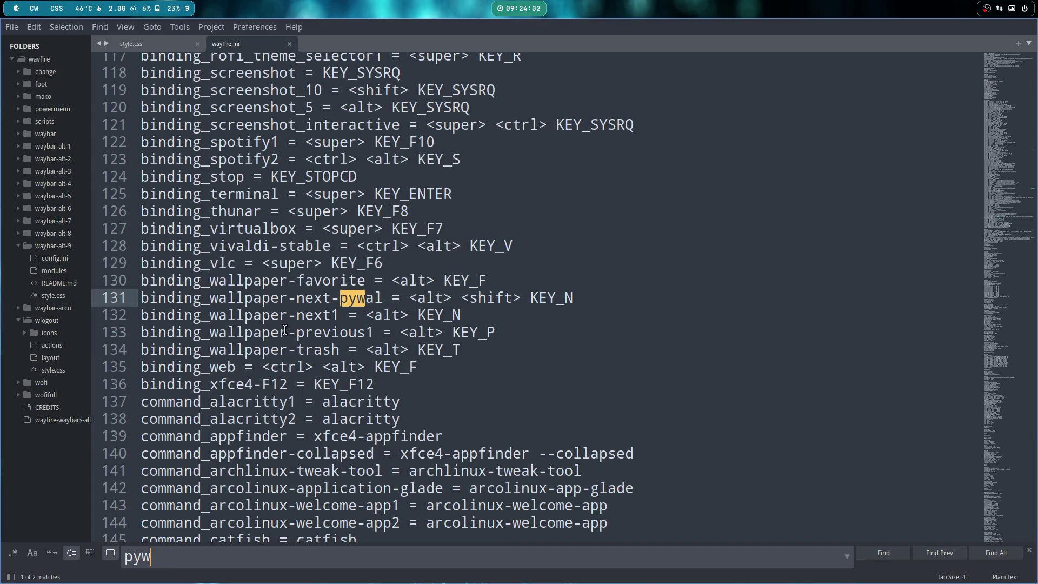
left_click(883, 553)
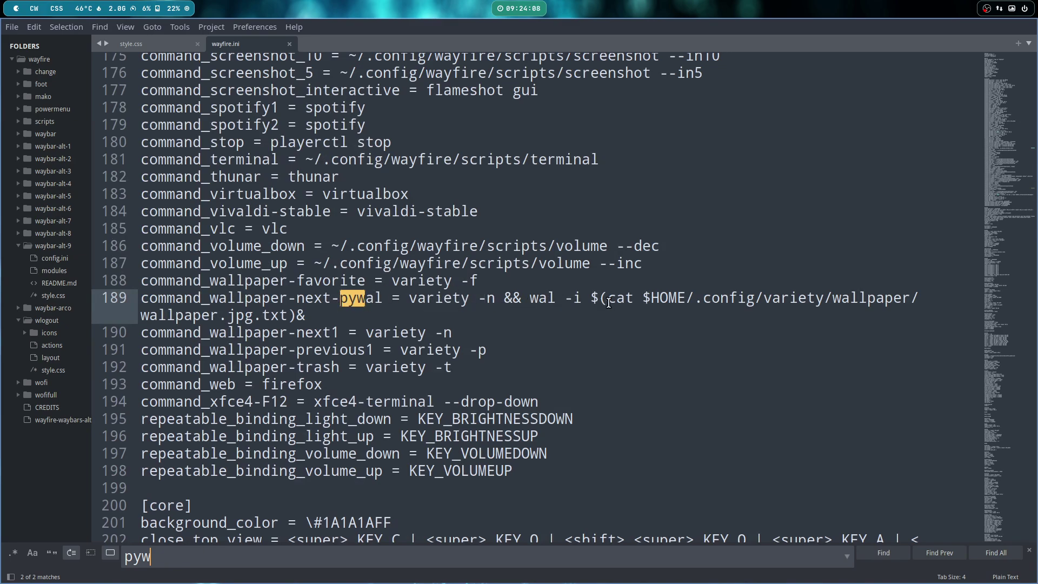
Replace the trailing & of the command_wallpaper-next-pywal line with "&& ~/.config/wayfire/scripts/statusbar" and save wayfire.ini.
left_click(333, 315)
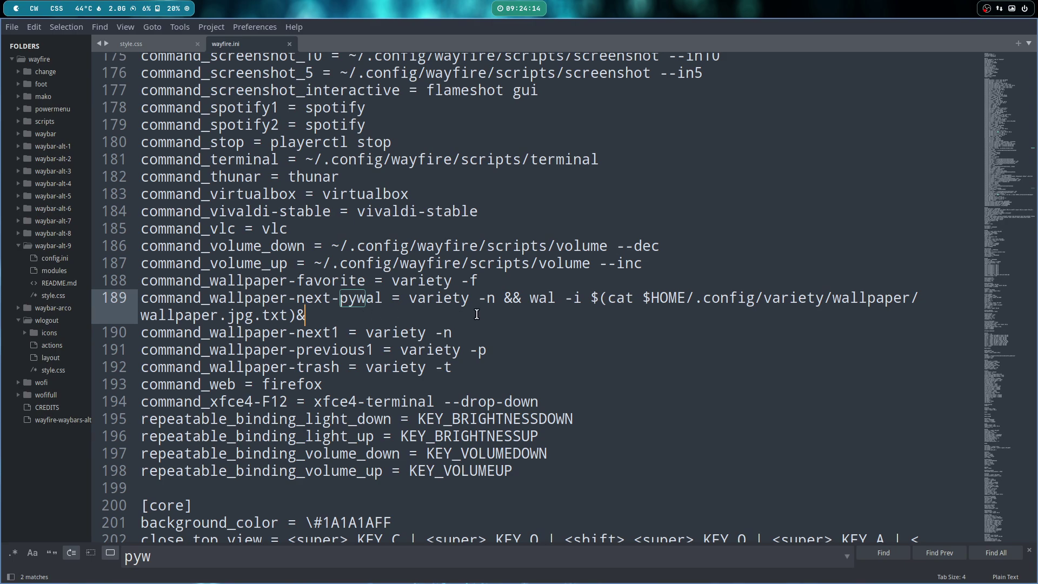
key("BackSpace")
type("&&")
type("~/.config/")
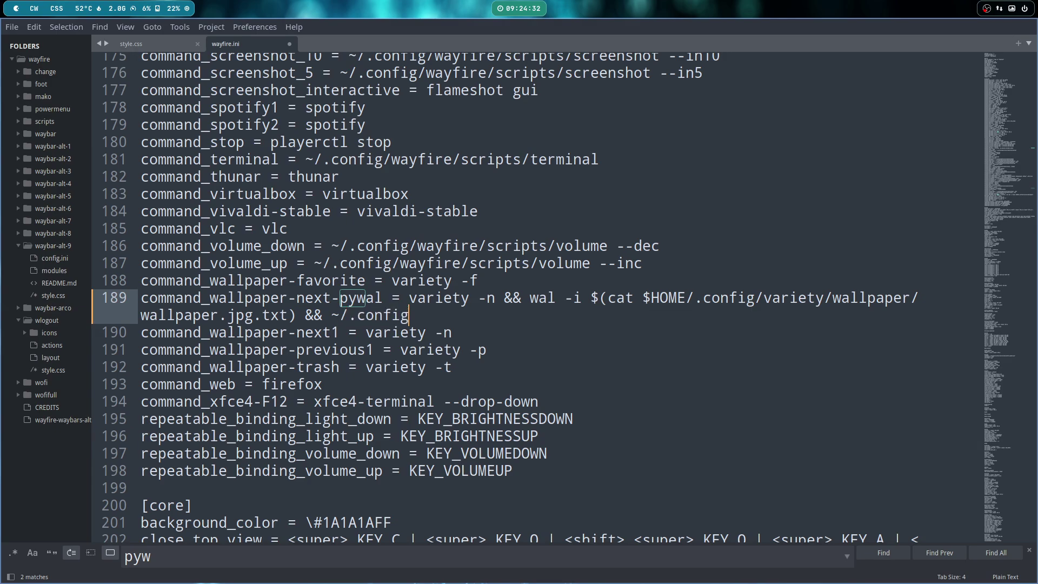
type("wayb")
key("BackSpace")
type("fire/")
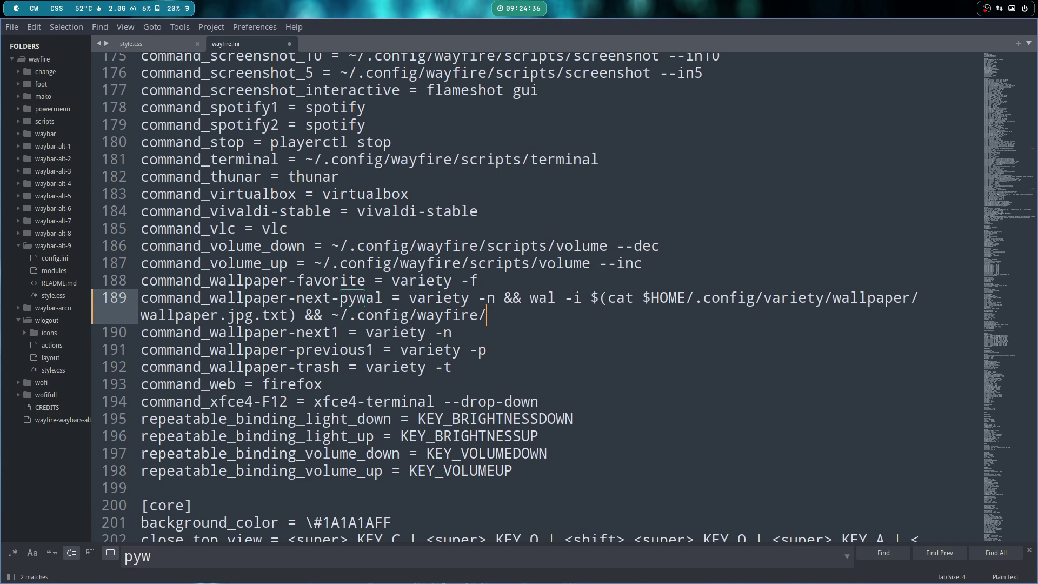
type("scripts/statusbar")
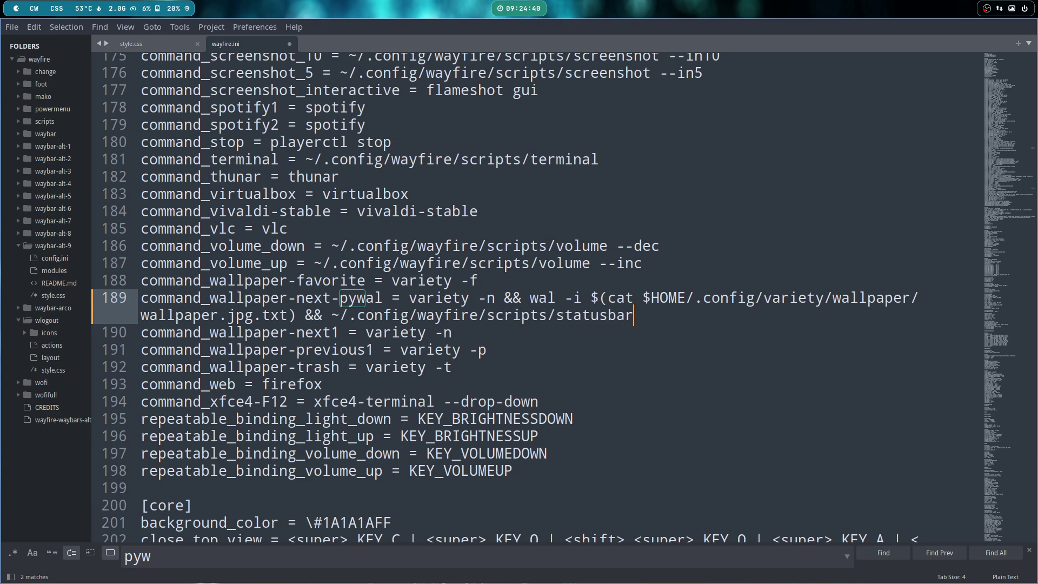
key("ctrl+s")
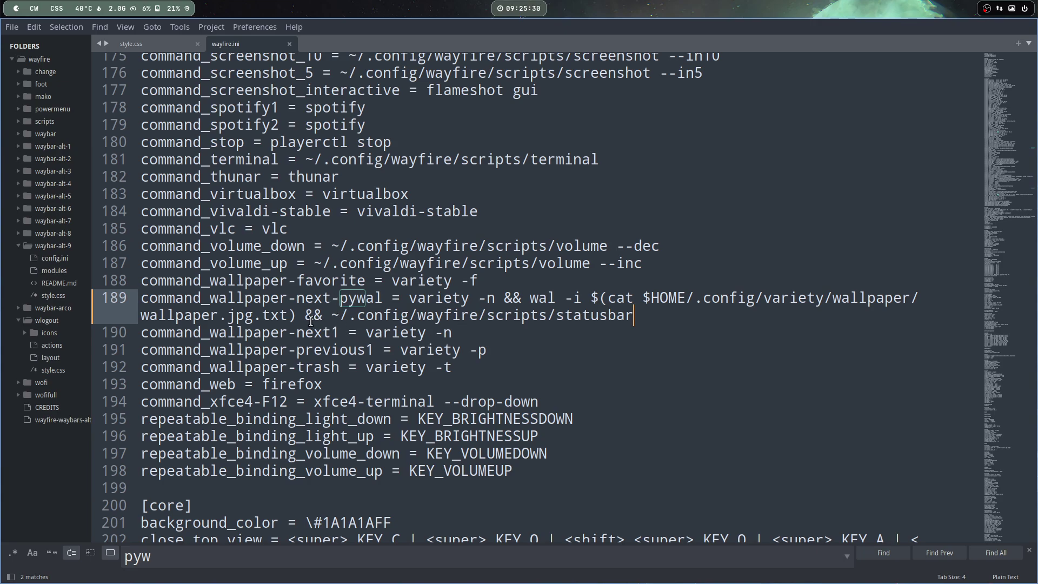
Copy the added "&& ~/.config/wayfire/scripts/statusbar" text, recheck the "pyw" matches and close wayfire.ini.
left_click_drag(304, 316, 643, 321)
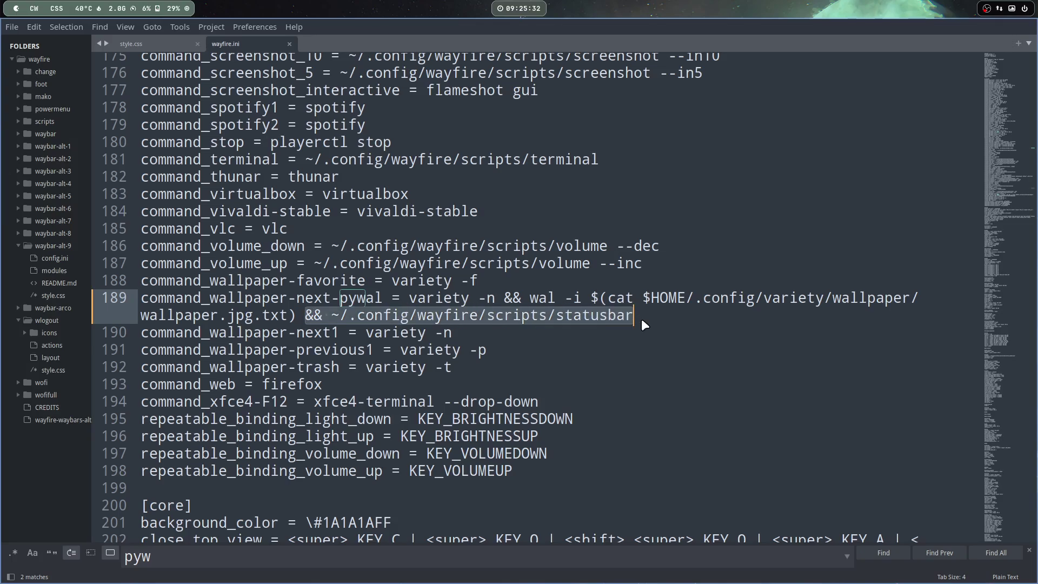
key("ctrl+c")
left_click(879, 556)
left_click(881, 554)
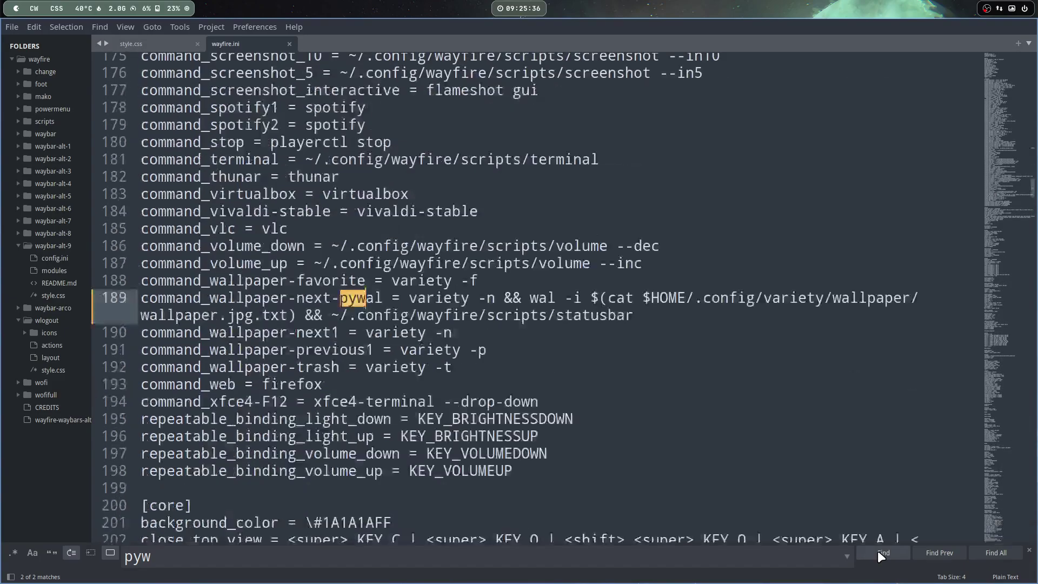
left_click(880, 554)
left_click(881, 554)
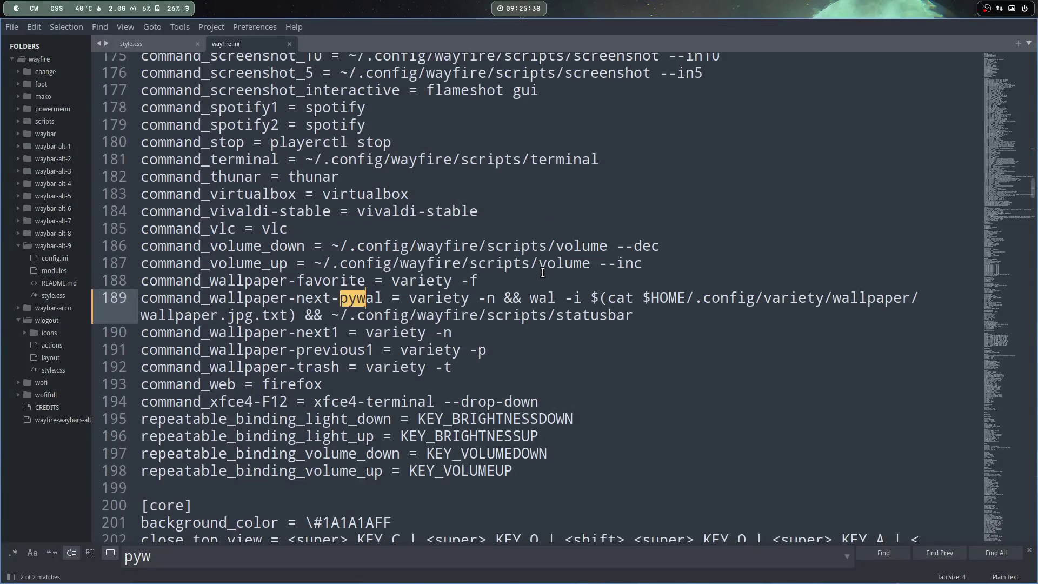
left_click(290, 43)
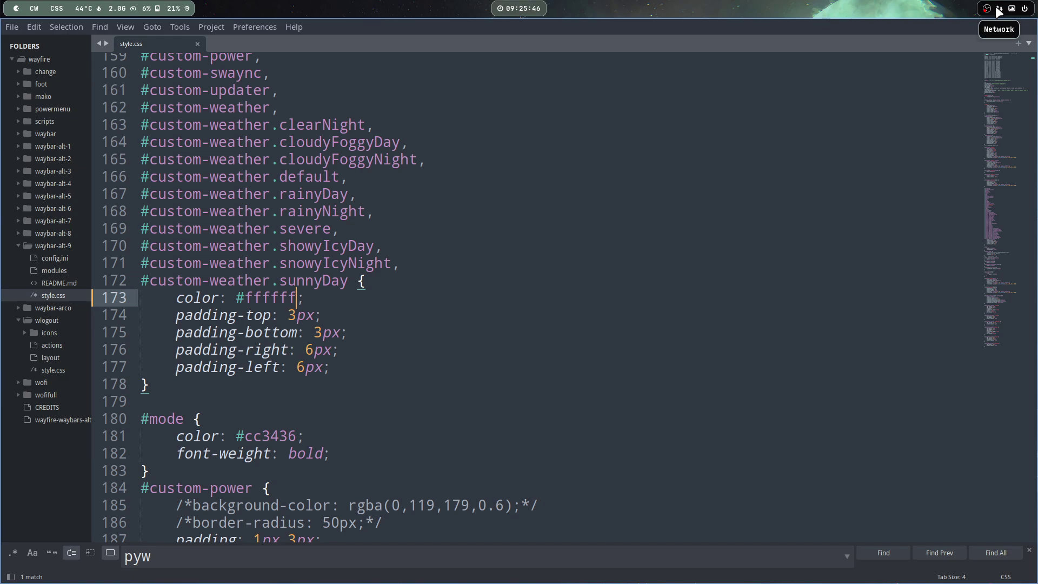
Open config.ini in the waybar-alt-9 folder and examine which modules are listed under modules-right.
mouse_move(192, 206)
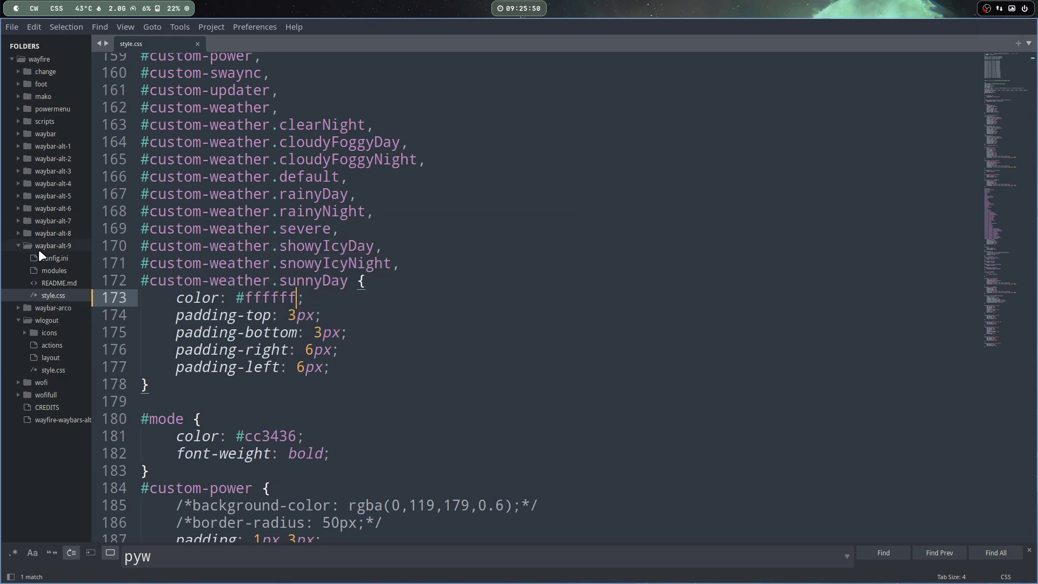
left_click(57, 258)
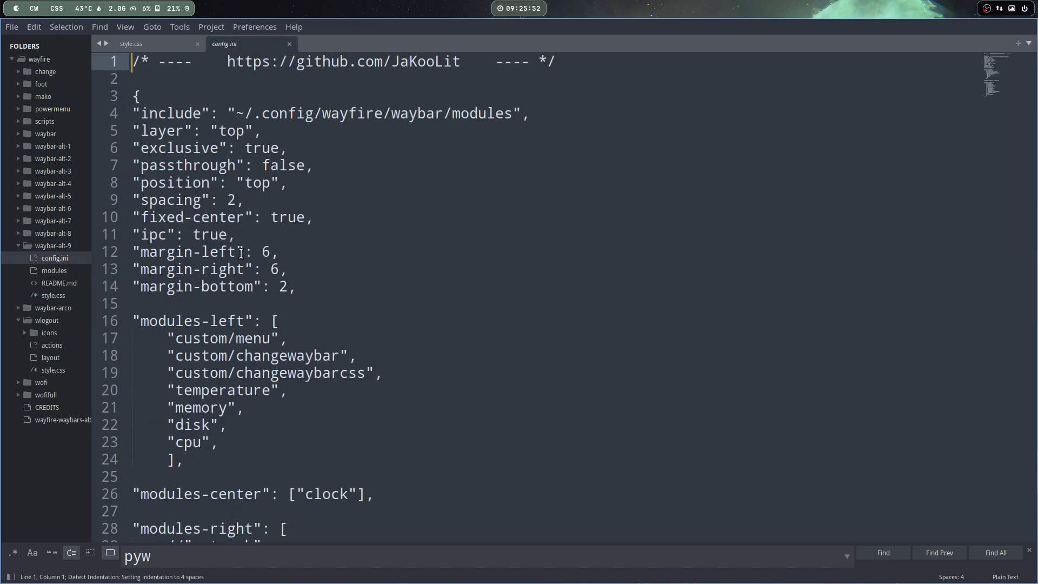
scroll(270, 405, "down", 5)
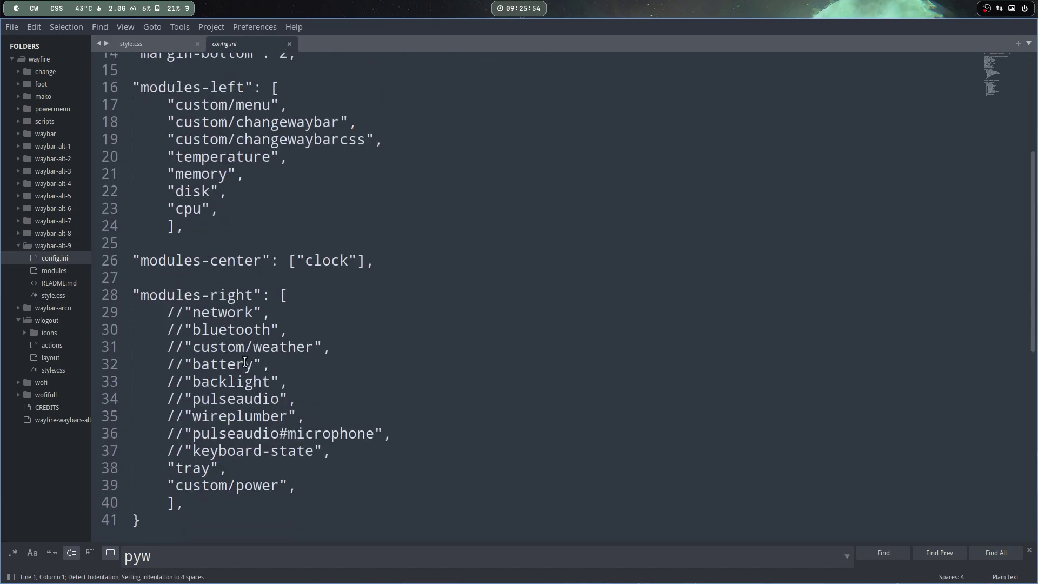
double_click(244, 295)
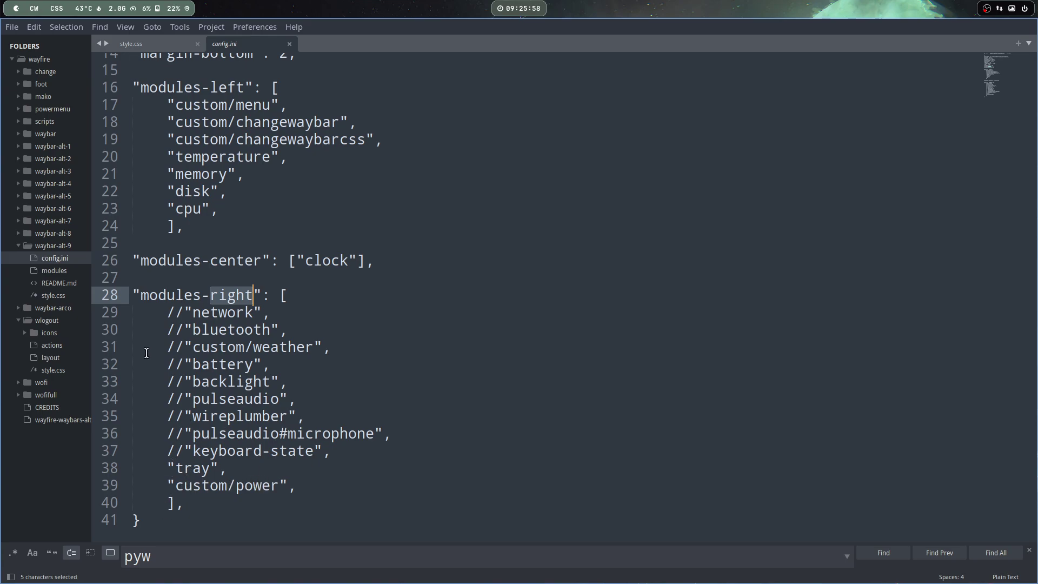
left_click(63, 296)
scroll(332, 410, "down", 9)
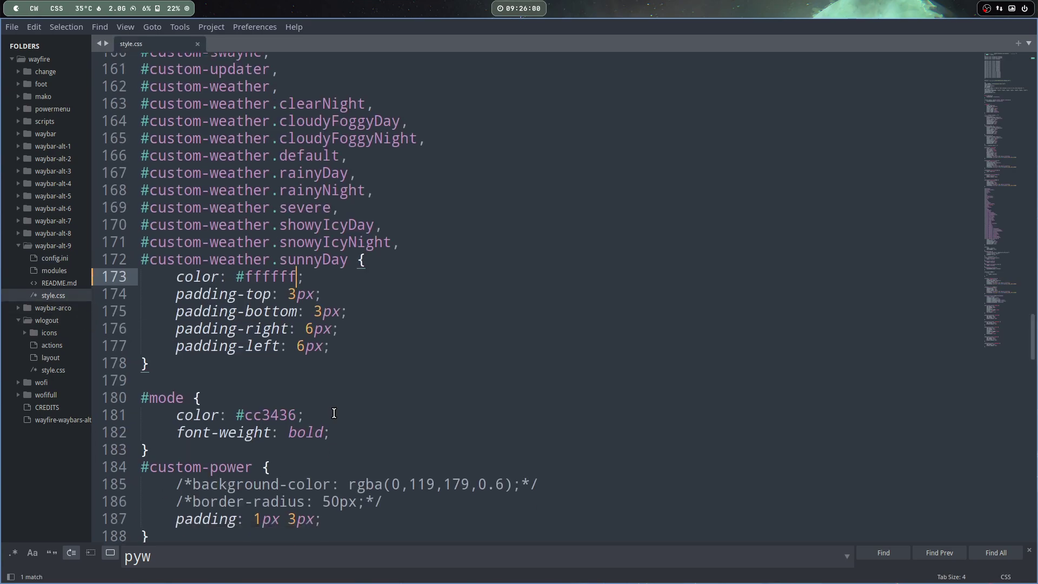
scroll(335, 409, "up", 20)
scroll(335, 409, "up", 20)
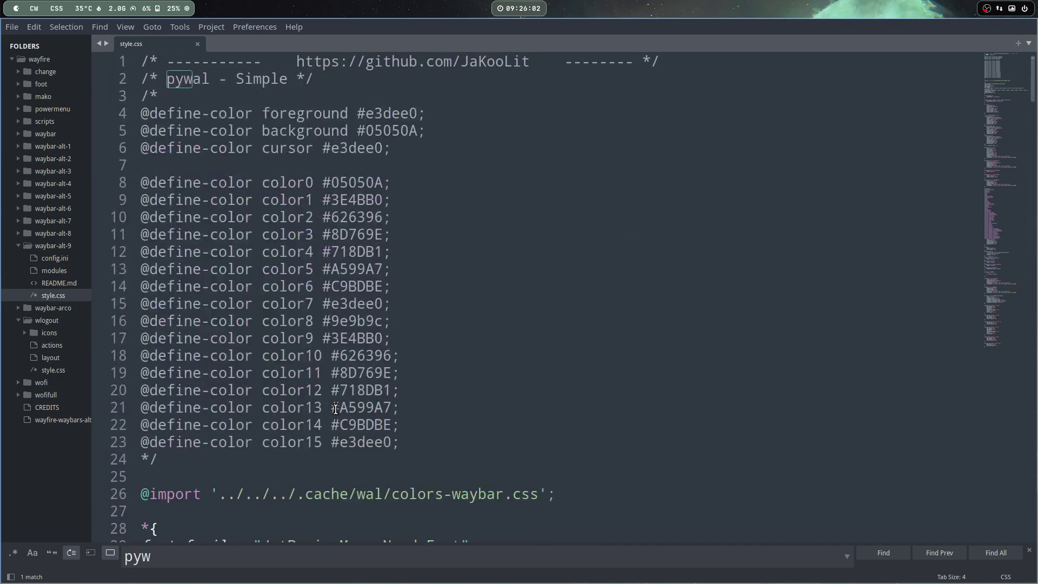
scroll(335, 409, "down", 15)
scroll(335, 410, "down", 2)
scroll(335, 409, "down", 1)
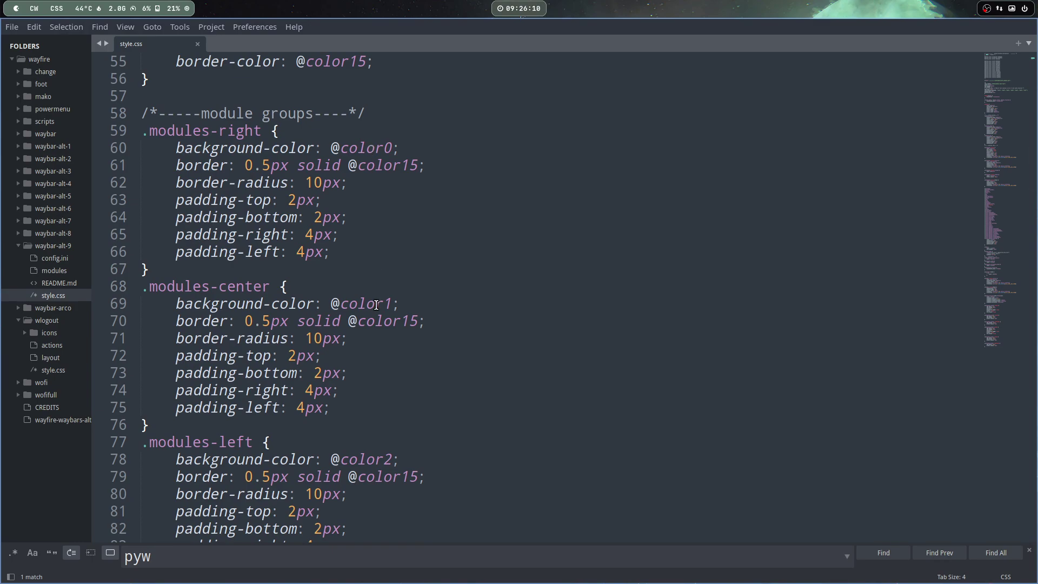
left_click(393, 461)
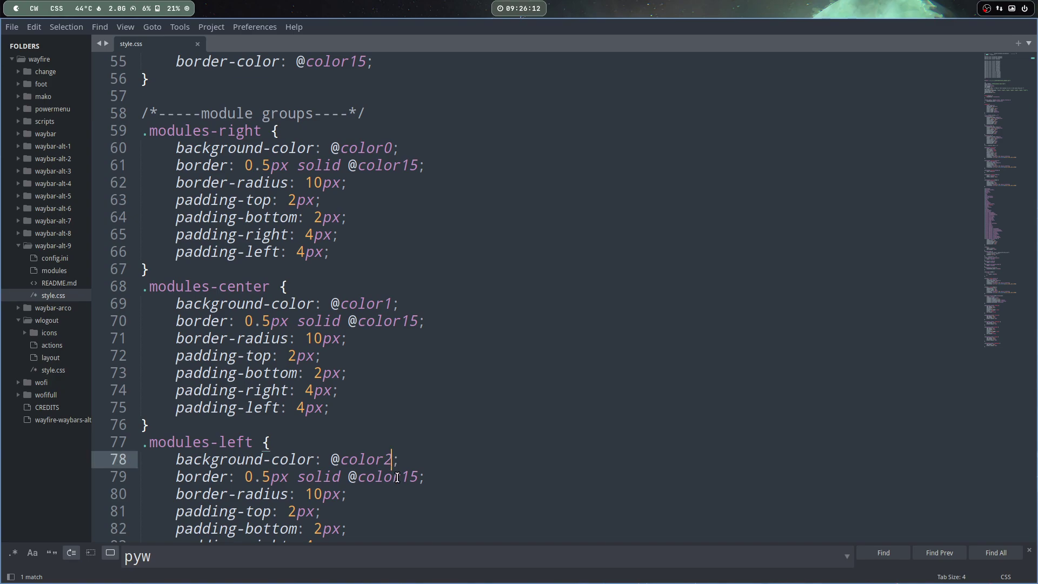
key("BackSpace")
type("0")
key("ctrl+s")
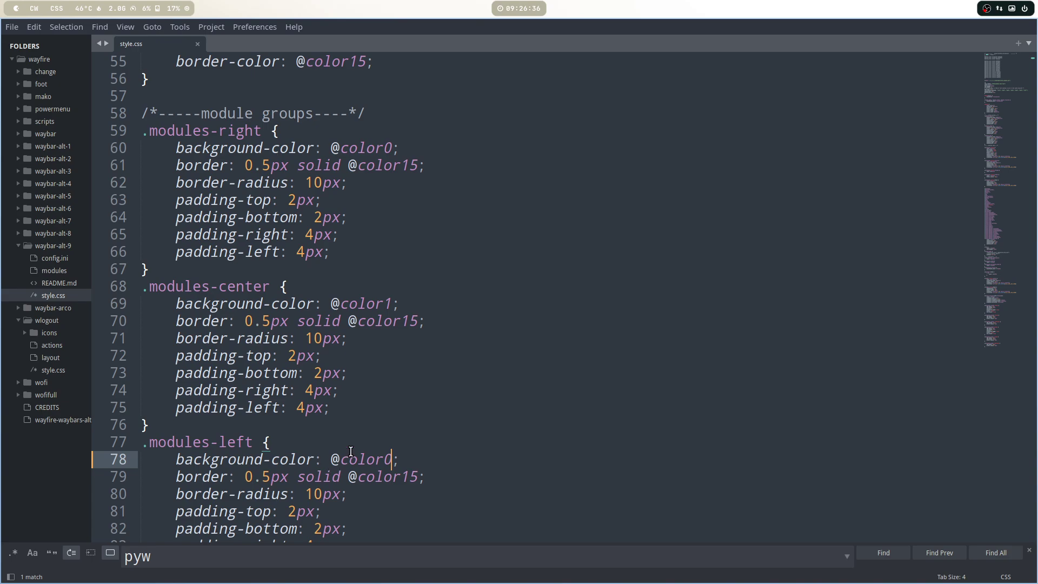
Compare the background and border color variables of the .modules-right, .modules-center and .modules-left rules.
left_click(373, 147)
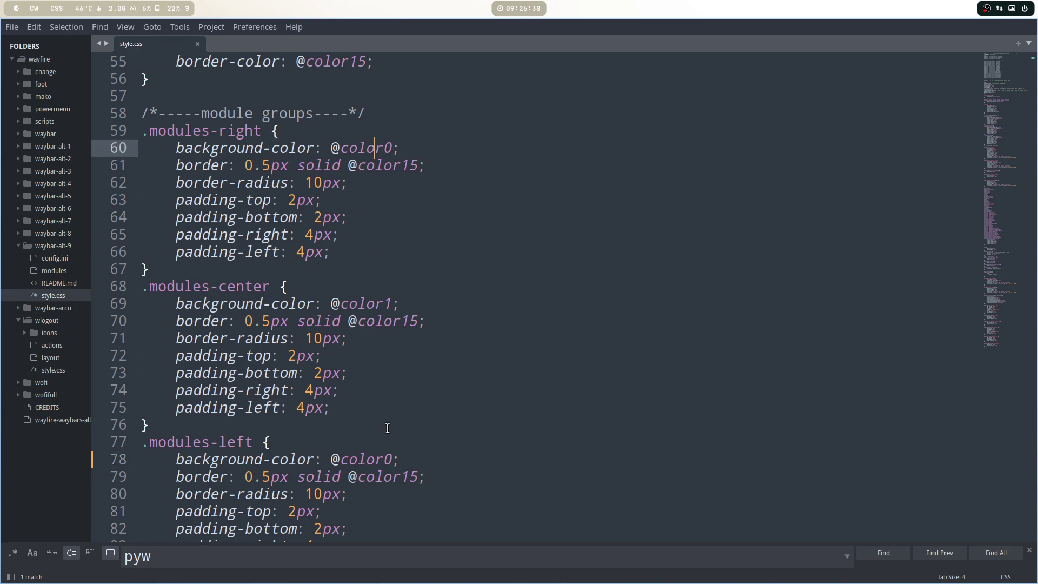
left_click(377, 460)
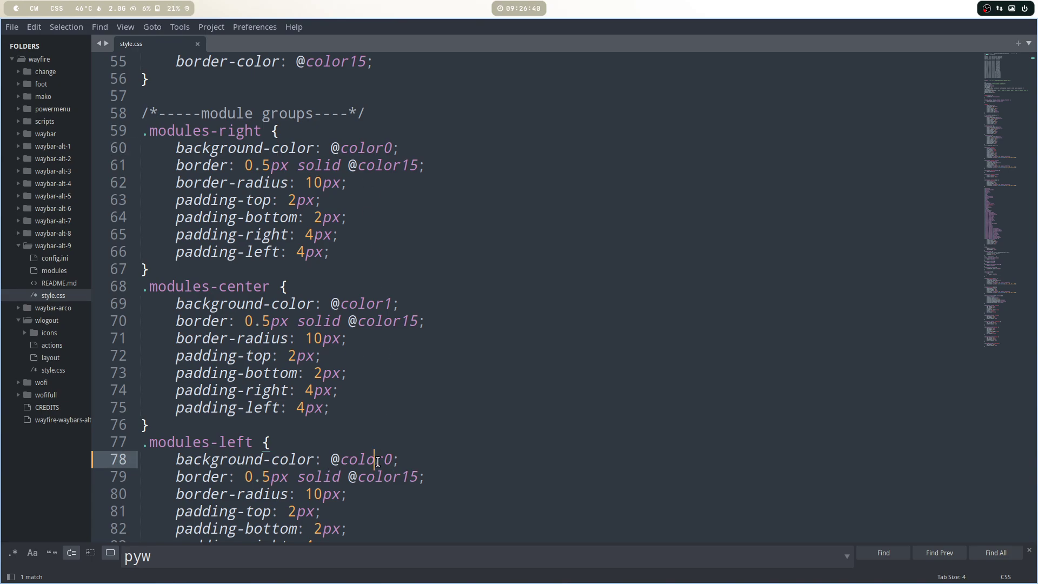
scroll(377, 461, "down", 3)
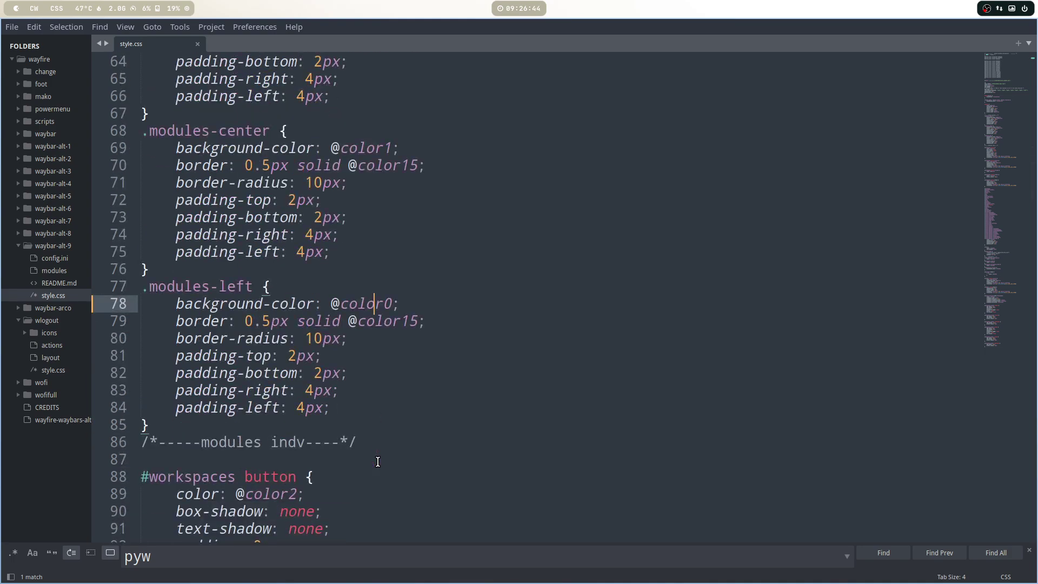
left_click(408, 322)
left_click(418, 323)
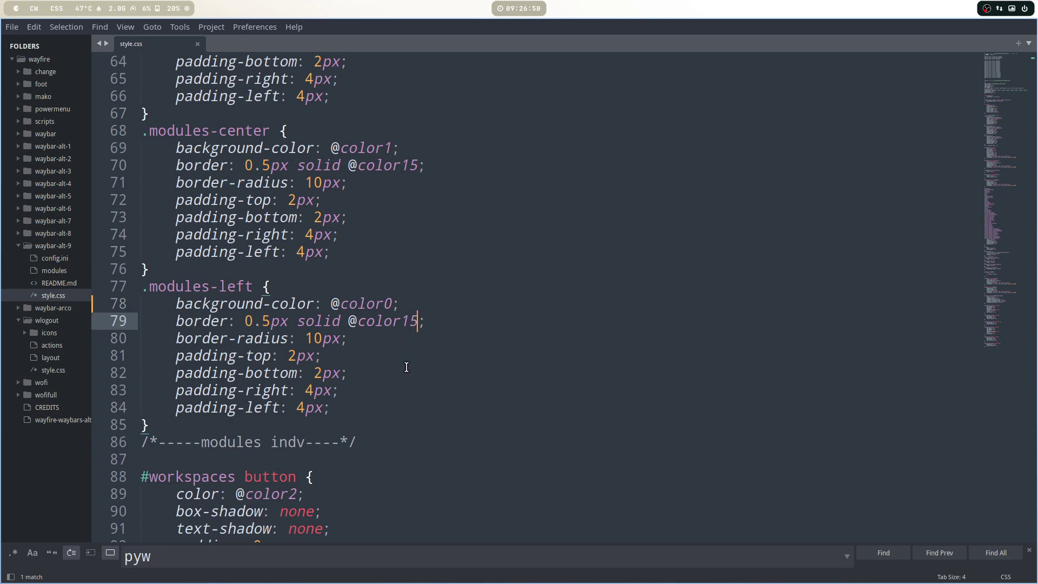
scroll(406, 367, "up", 3)
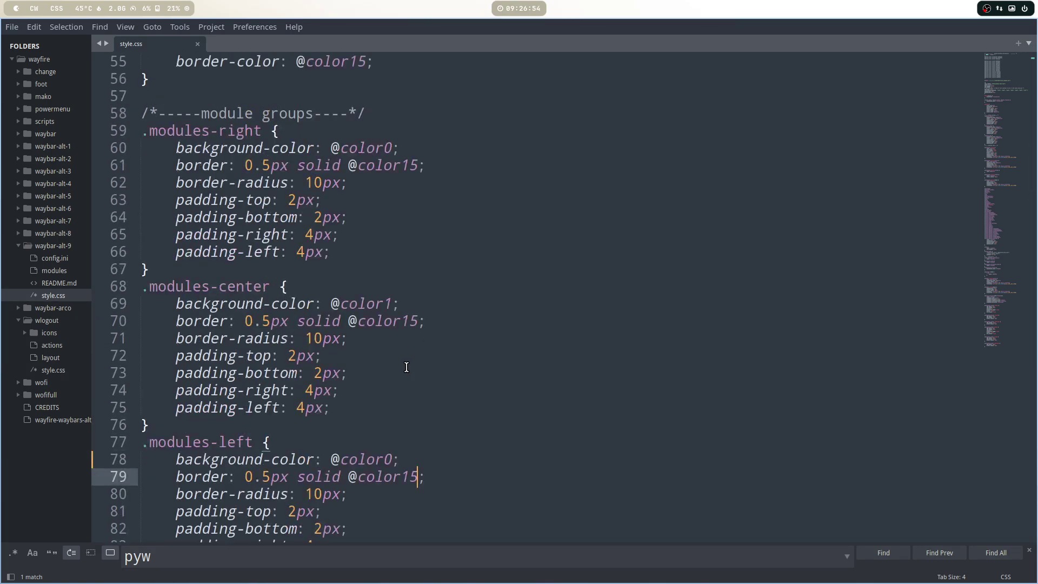
scroll(407, 367, "down", 3)
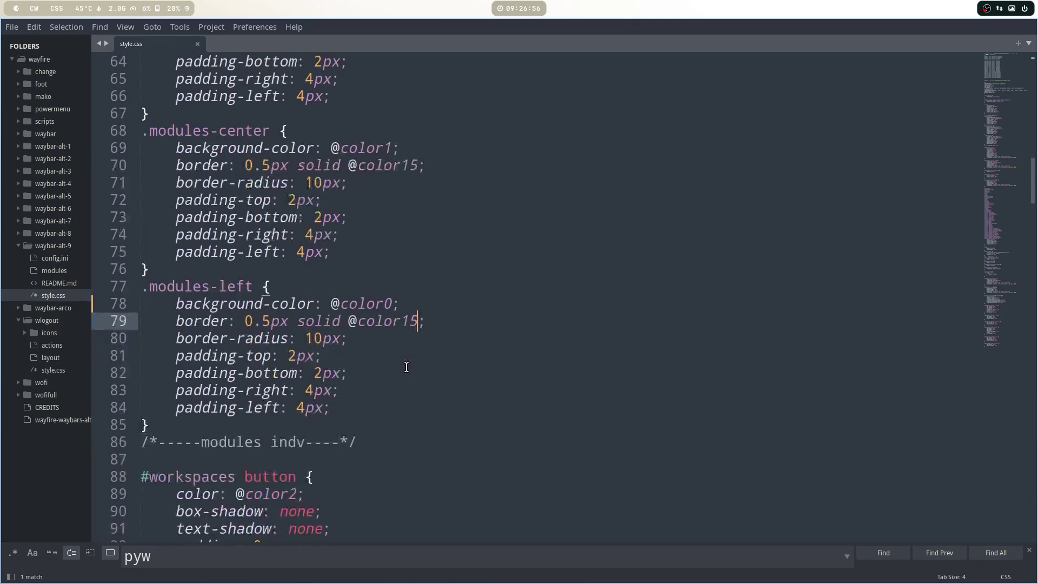
scroll(407, 367, "up", 1)
scroll(407, 367, "down", 3)
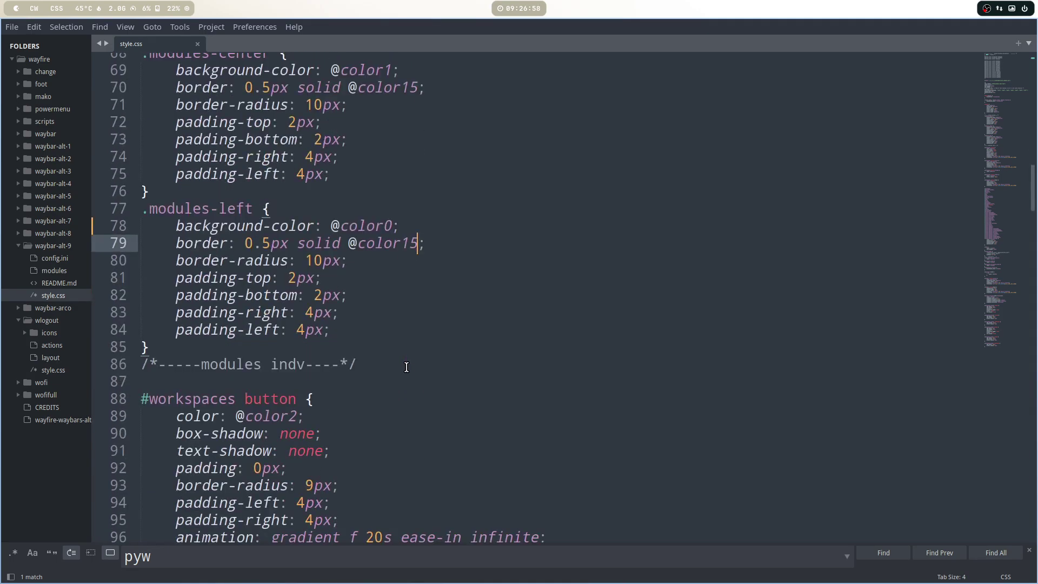
left_click(392, 243)
Install Package Control in the text editor and dismiss its completion message.
left_click(180, 27)
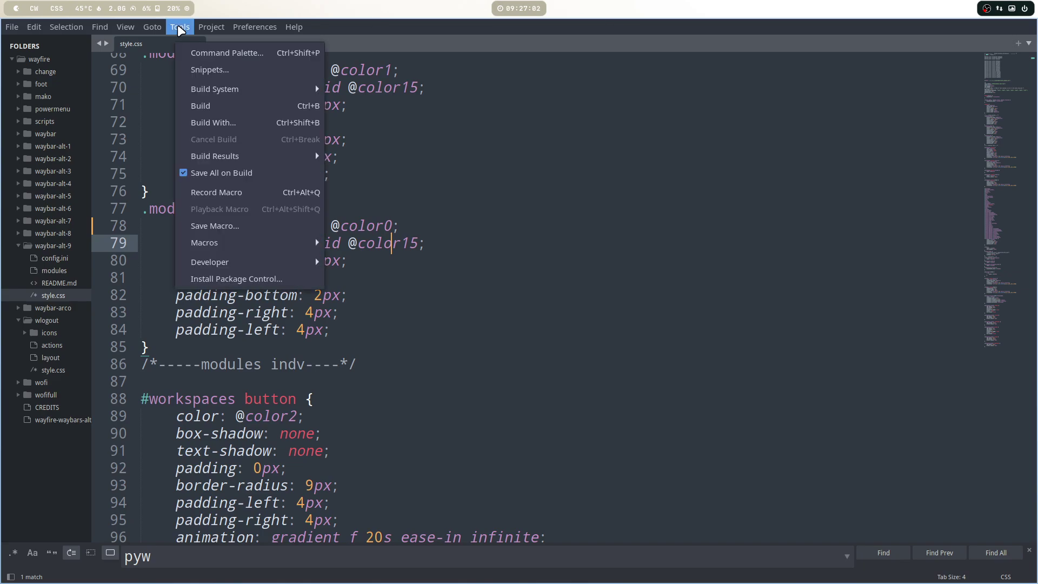
left_click(252, 280)
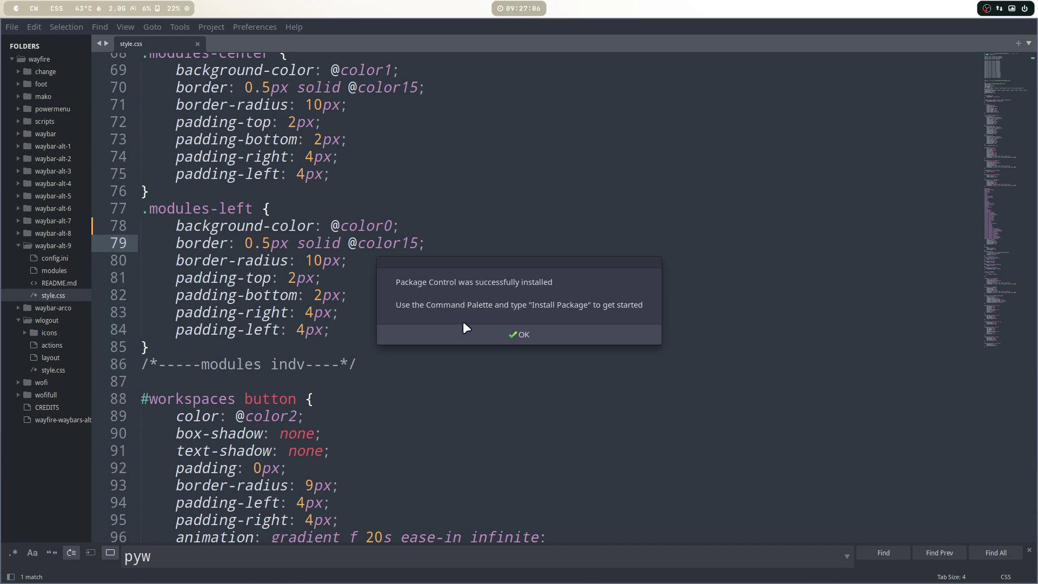
left_click(515, 328)
Install the ColorHints package through Package Control's Install Package command.
left_click(211, 27)
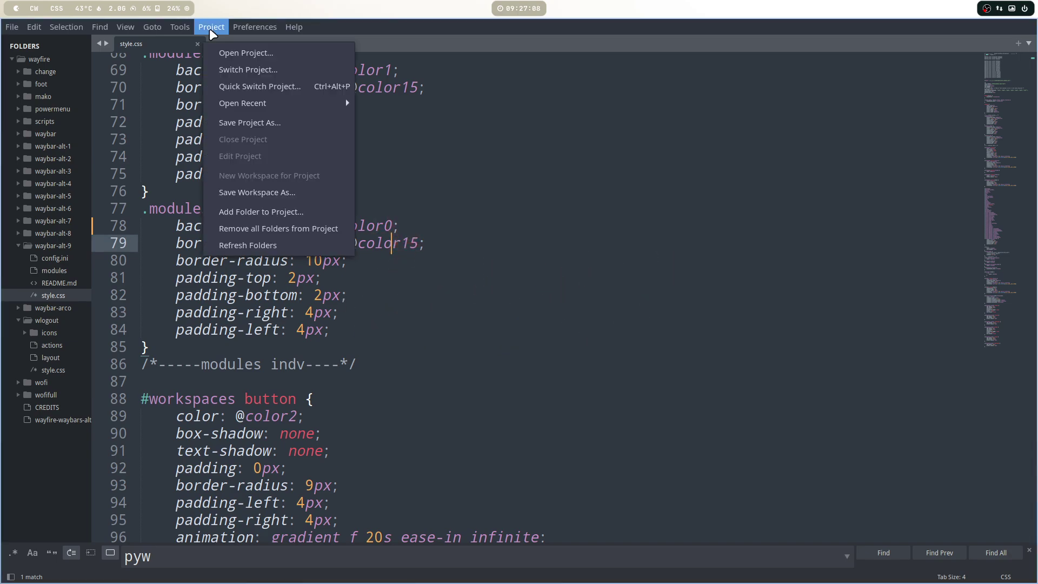
mouse_move(183, 24)
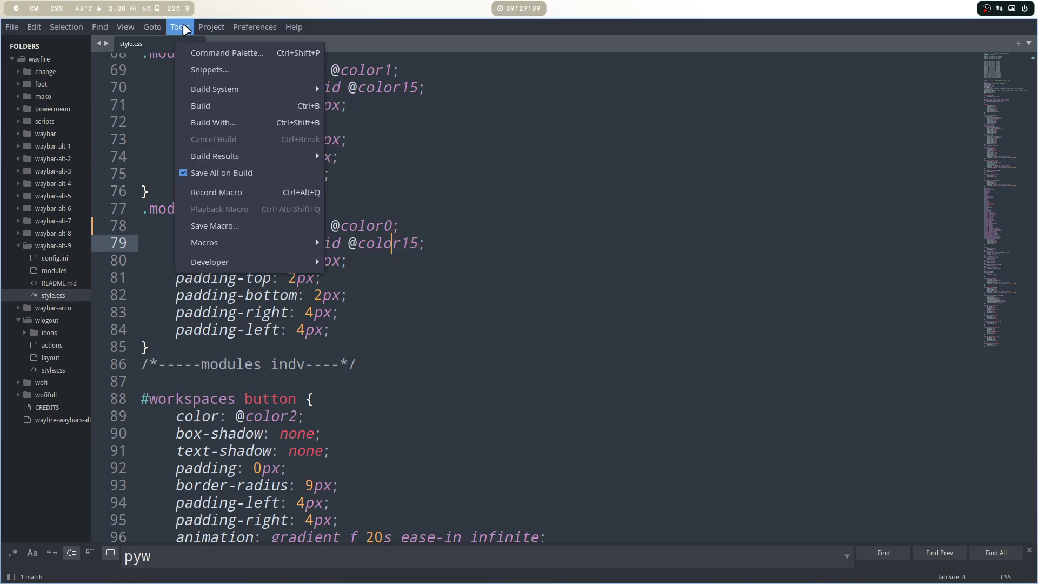
left_click(208, 49)
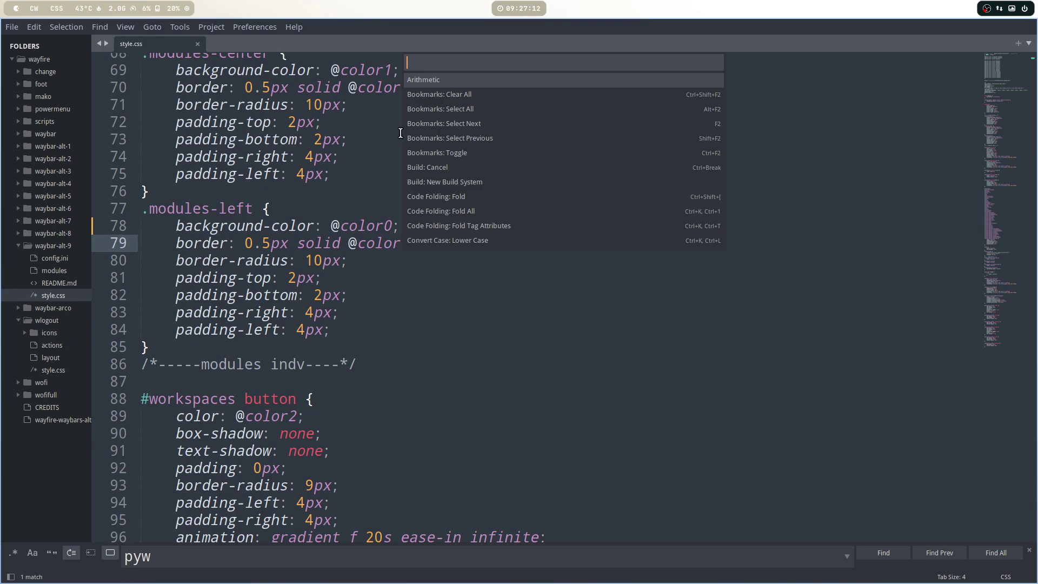
type("insta")
key("Return")
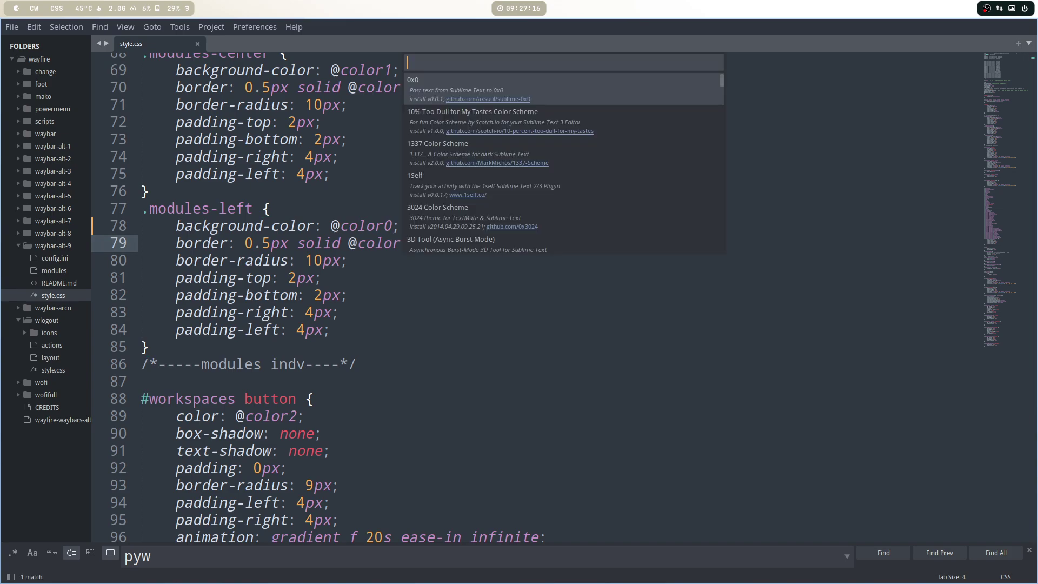
type("colorhits")
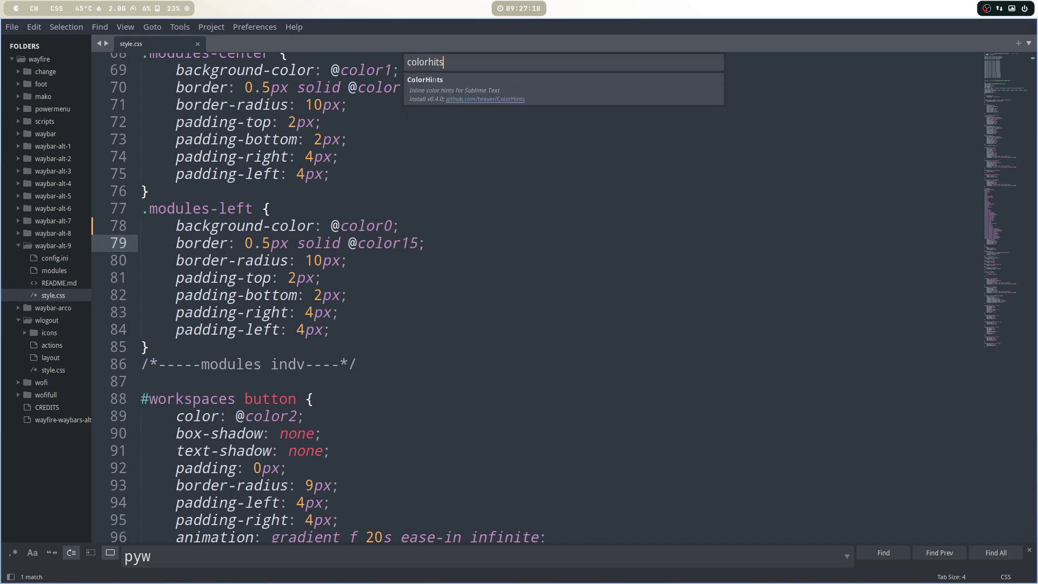
key("Return")
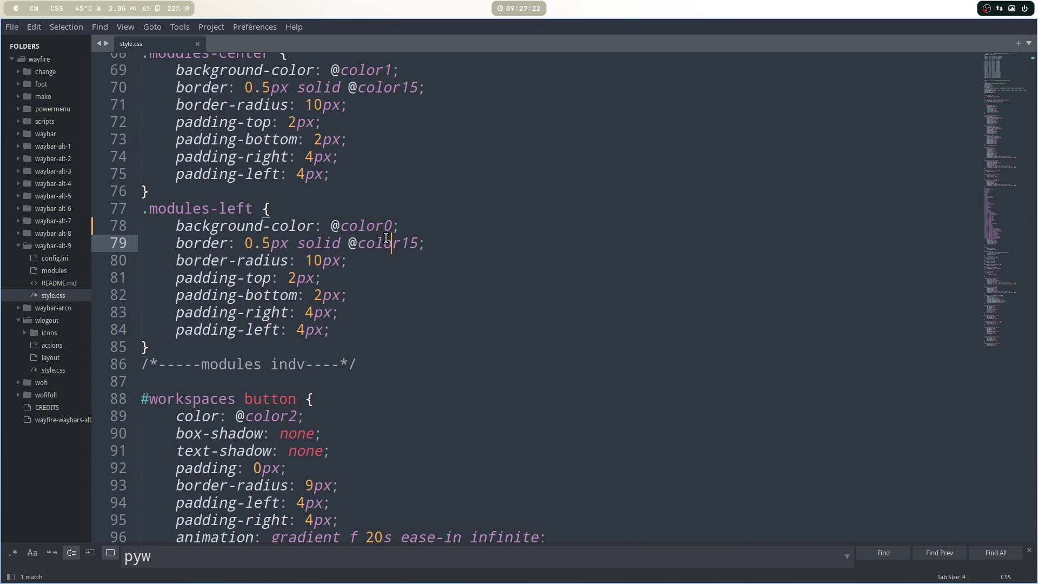
Preview the color swatches of the color0 through color7 definitions at the start of style.css.
left_click(470, 312)
left_click(411, 245)
scroll(410, 246, "up", 15)
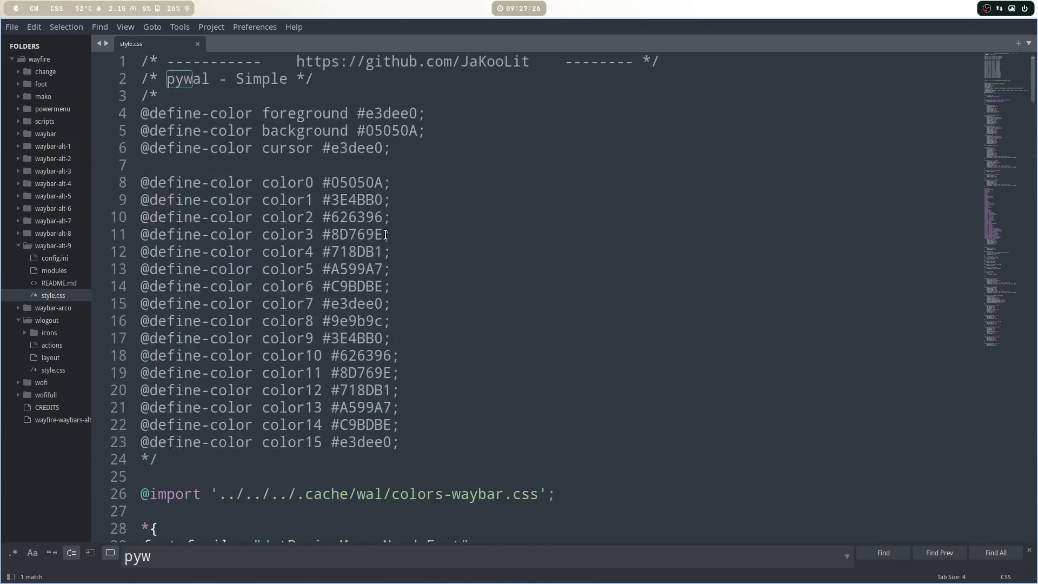
left_click(348, 182)
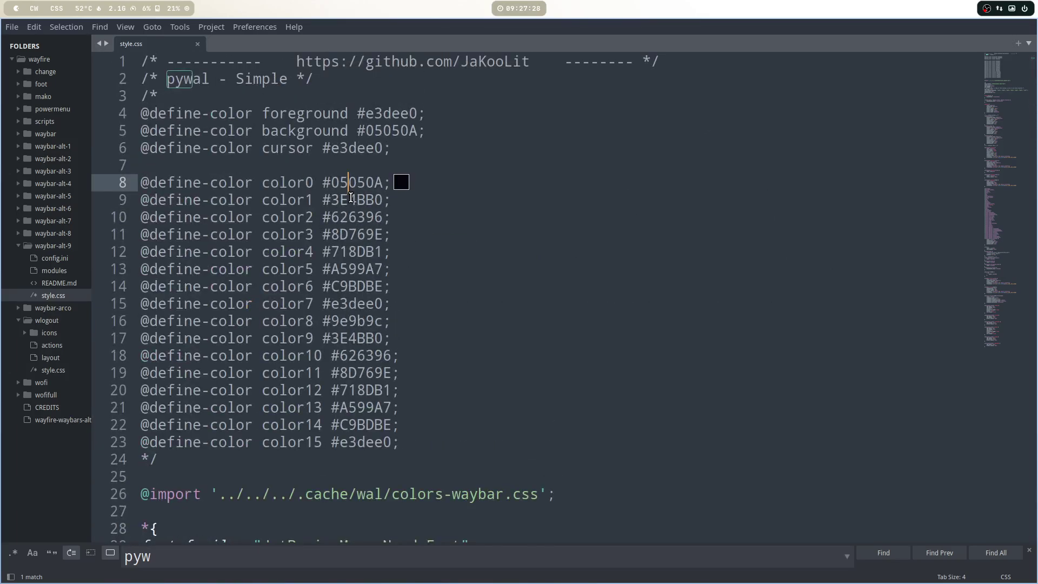
left_click(351, 199)
left_click(356, 216)
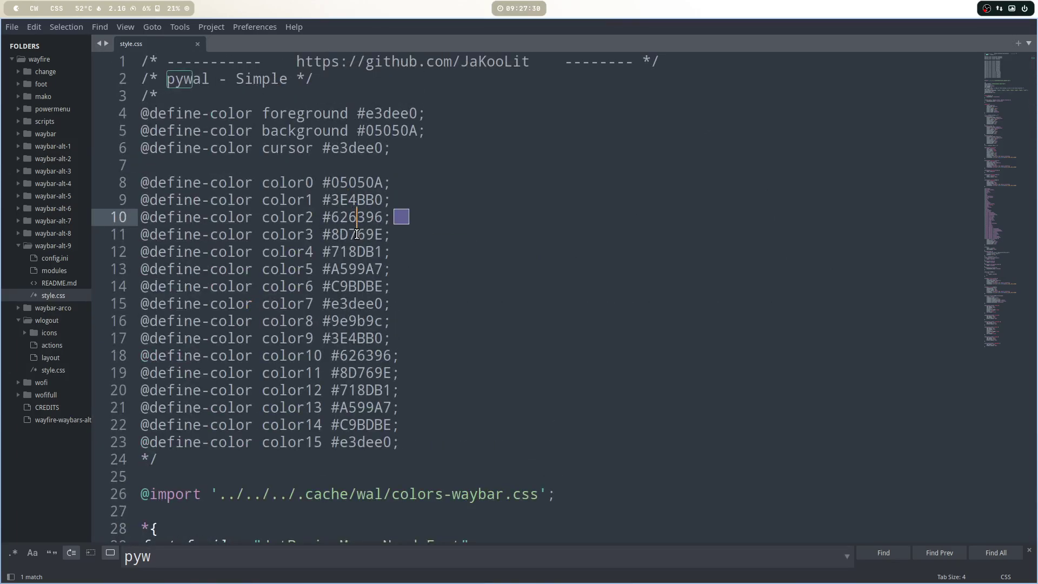
left_click(356, 234)
left_click(358, 252)
left_click(359, 269)
left_click(360, 288)
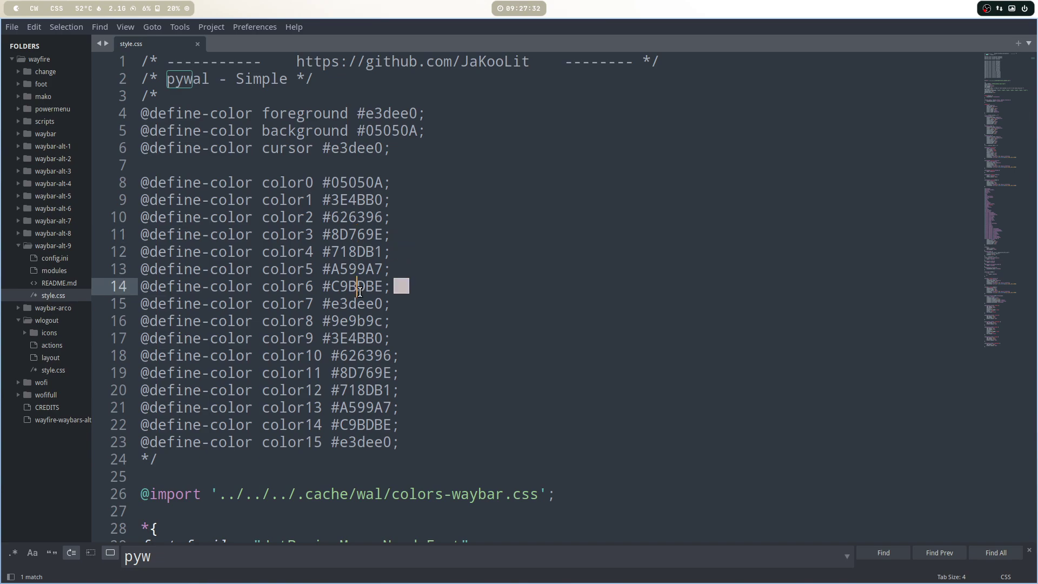
left_click(360, 304)
Preview the swatches of the pywal color definitions in reverse order, from color15 back to color0.
left_click(354, 439)
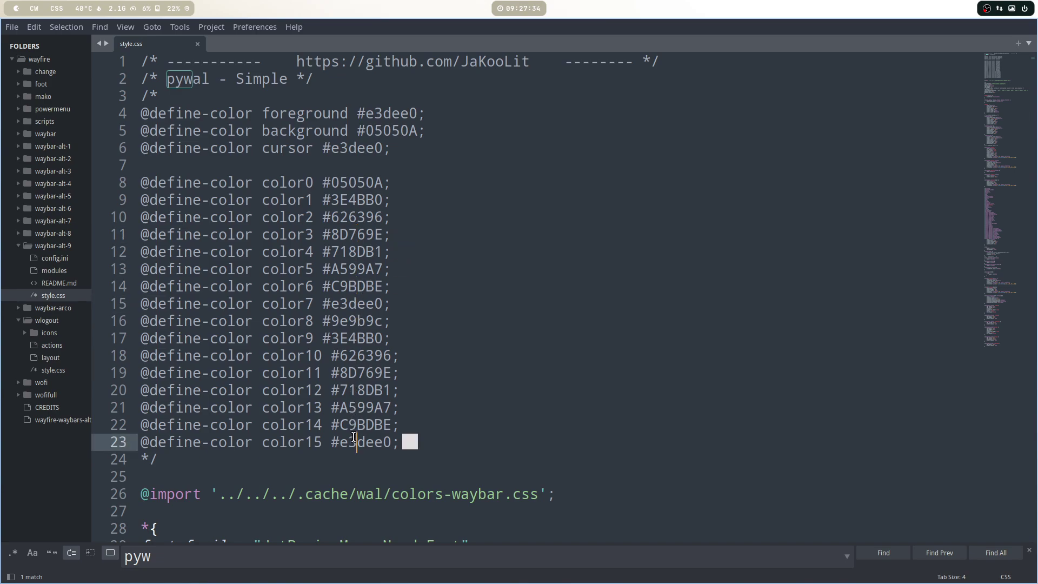
left_click(355, 425)
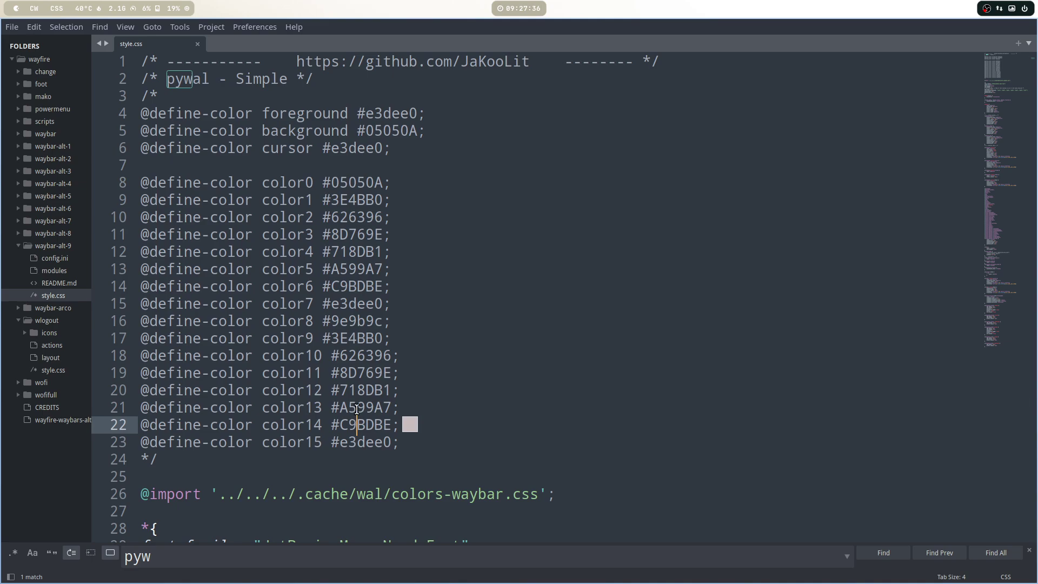
left_click(357, 389)
left_click(353, 355)
left_click(353, 338)
left_click(354, 286)
left_click(353, 268)
left_click(354, 234)
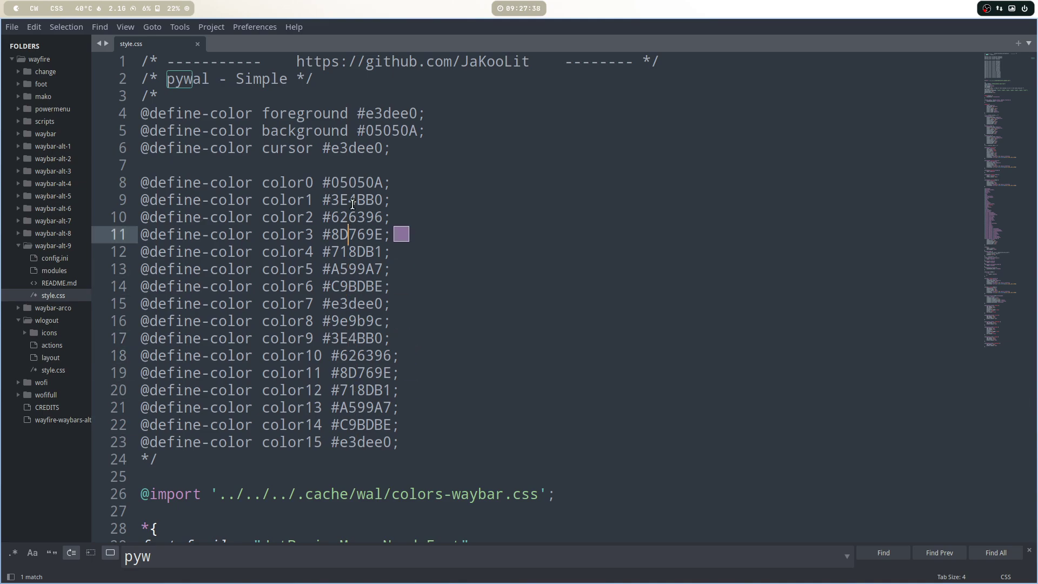
left_click(355, 199)
left_click(353, 179)
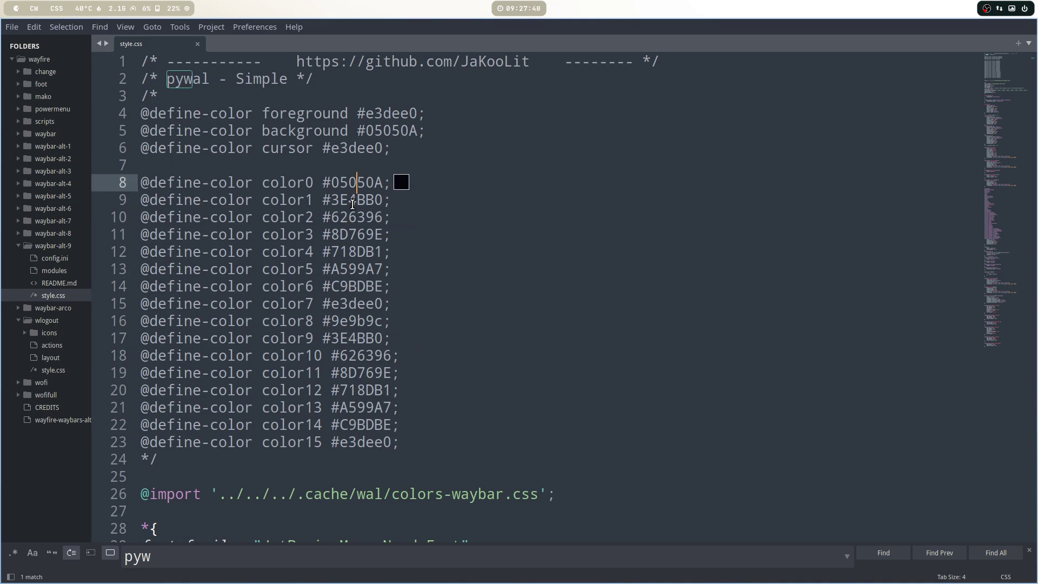
Compare the color swatches of the foreground and background definitions.
left_click(391, 113)
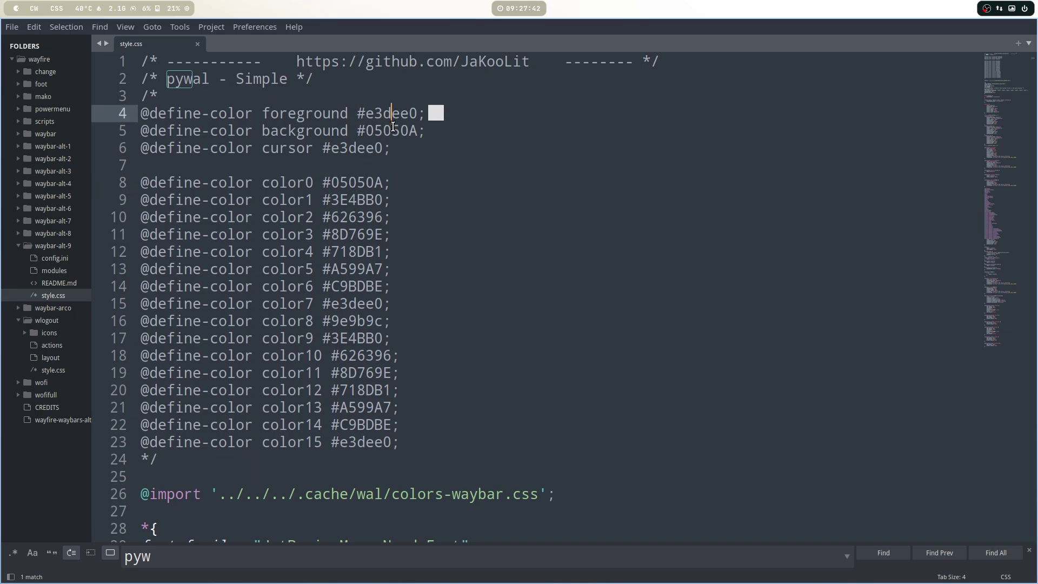
left_click(393, 132)
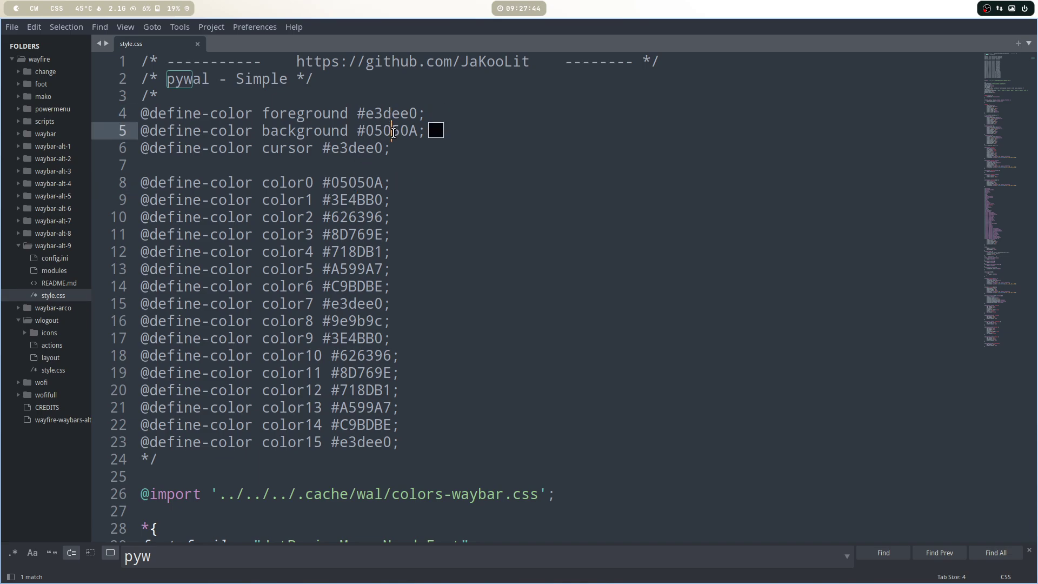
left_click(393, 113)
left_click(395, 129)
Review the module group and workspace button rules, and search style.css for the color value 000000.
scroll(401, 191, "down", 7)
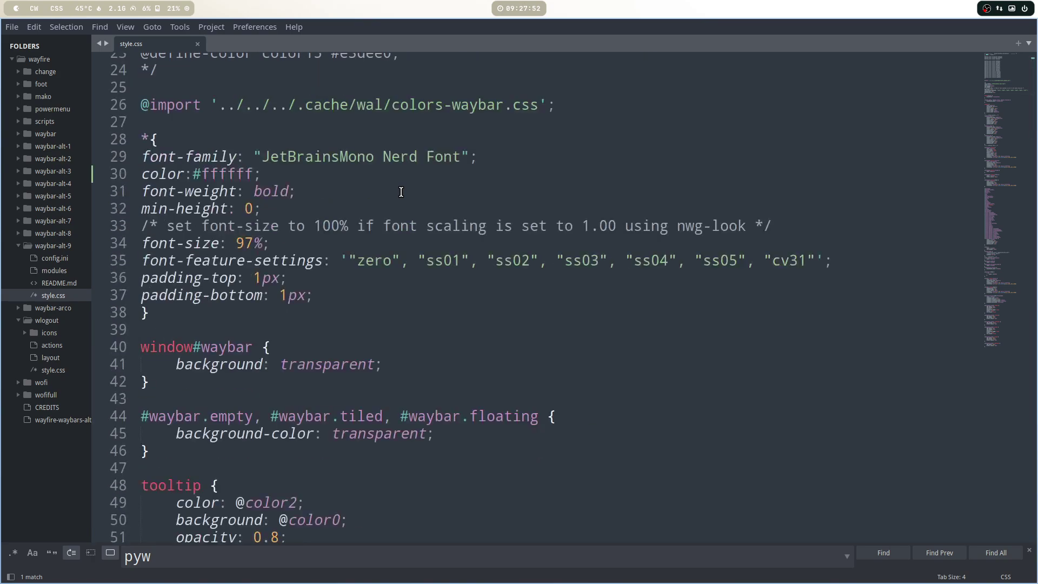
scroll(401, 192, "down", 7)
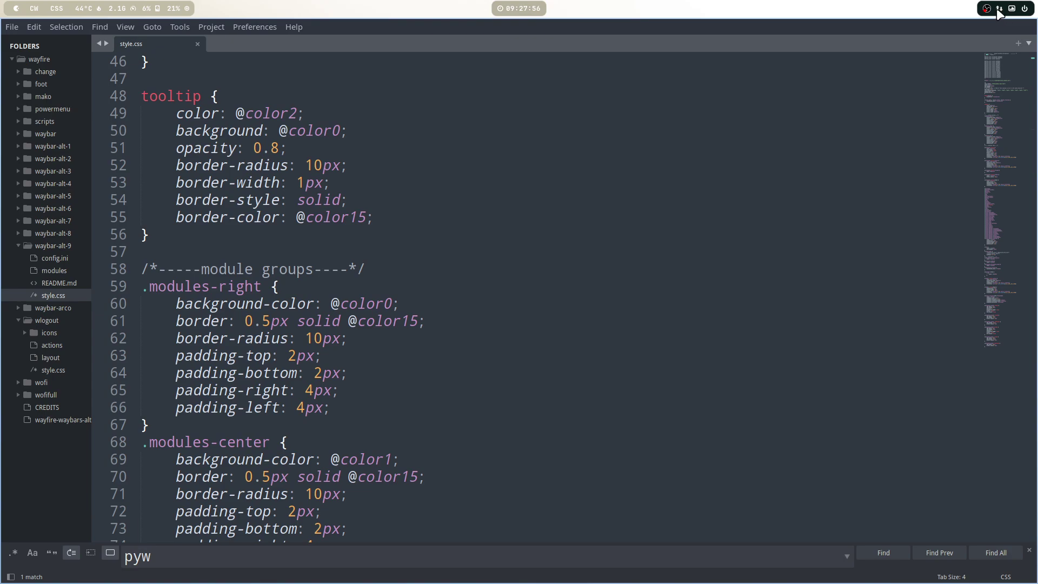
scroll(424, 293, "down", 9)
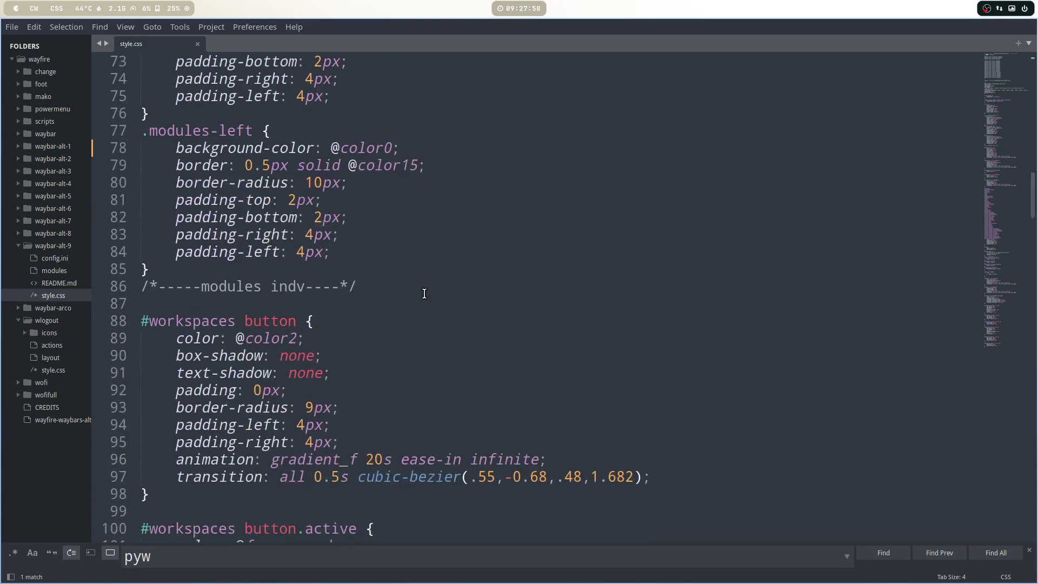
scroll(425, 293, "down", 2)
scroll(424, 294, "down", 5)
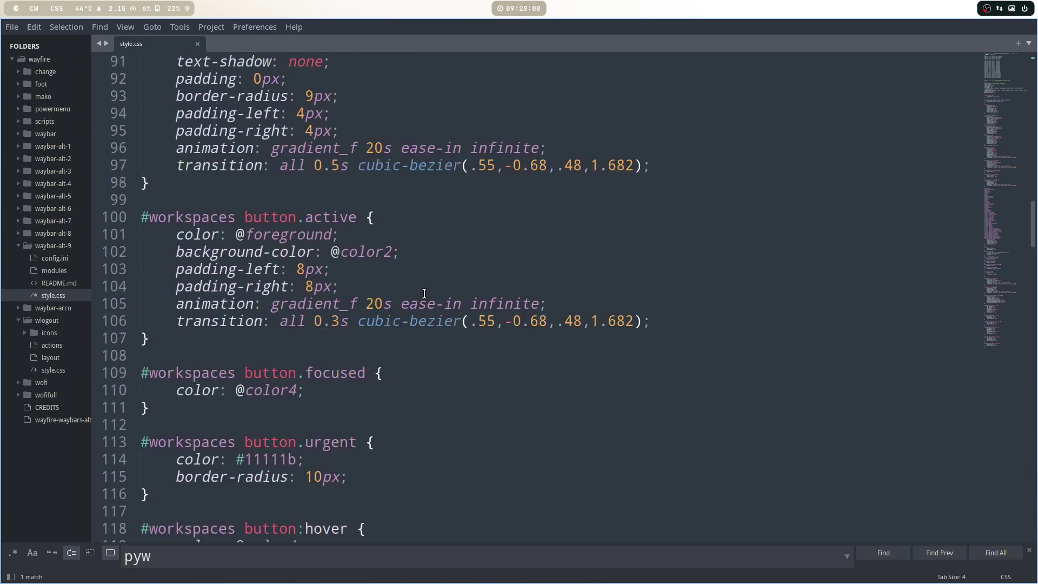
scroll(424, 293, "up", 2)
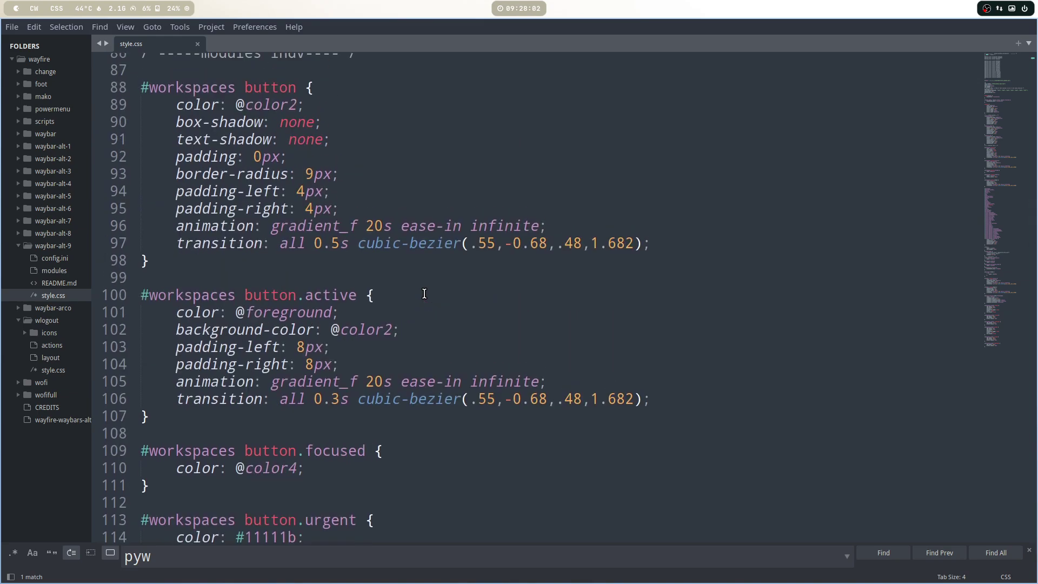
key("ctrl+f")
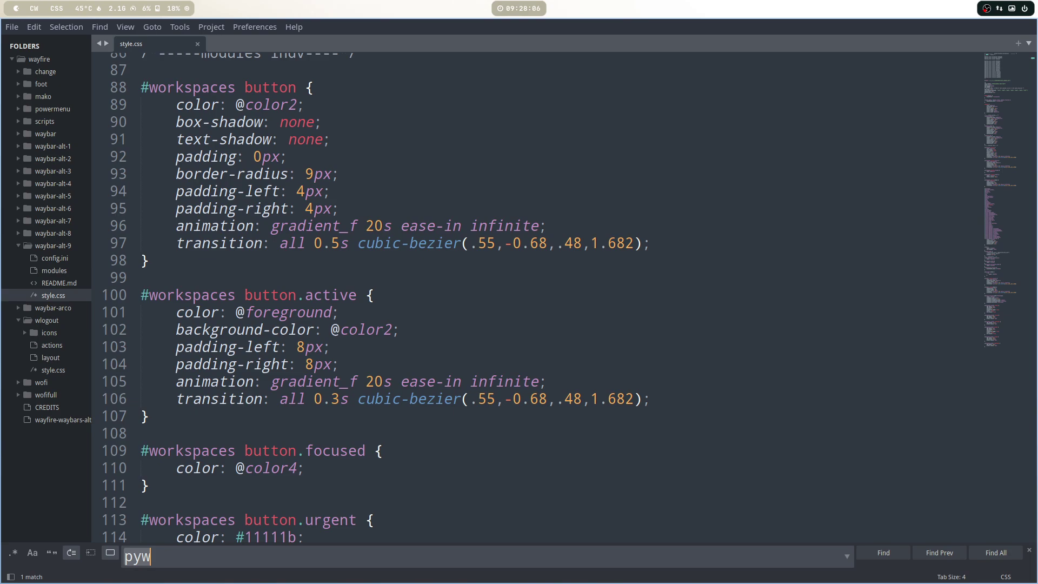
type("00000")
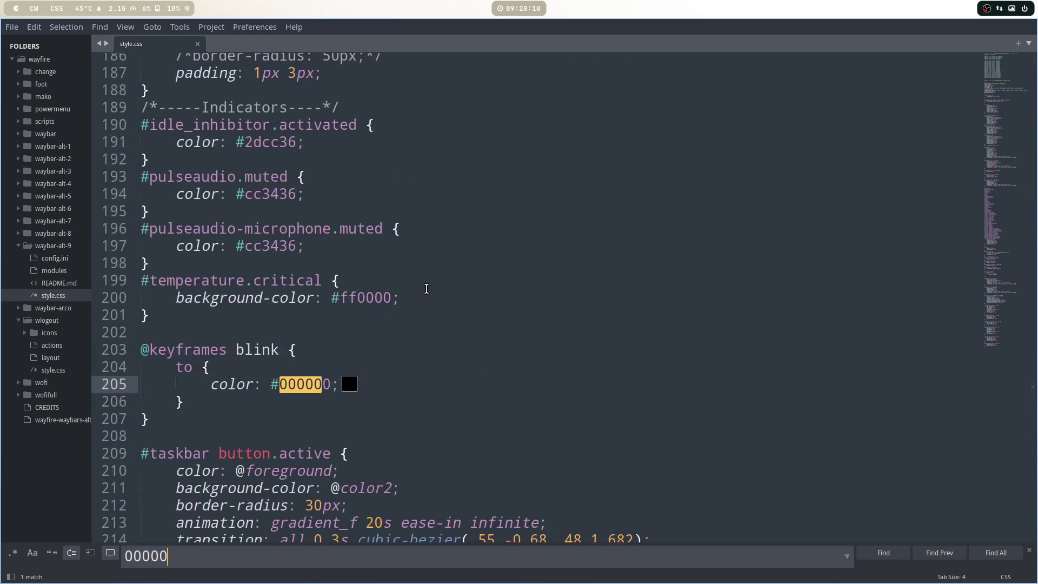
type("0")
left_click(883, 553)
Open waybar-alt-9's config.ini and examine the modules-right entries, including tray and custom/power.
left_click(56, 258)
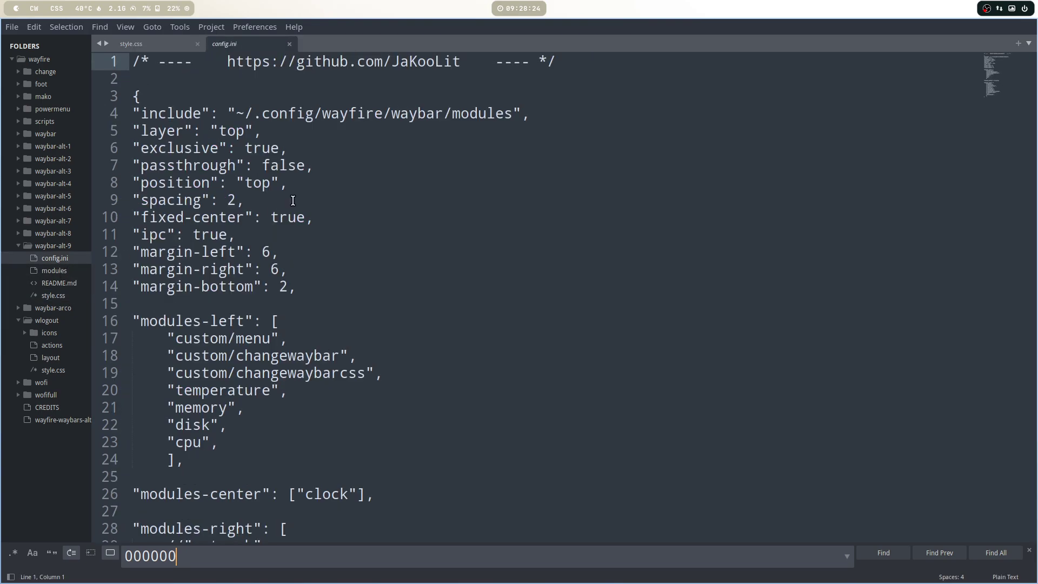
scroll(207, 459, "down", 5)
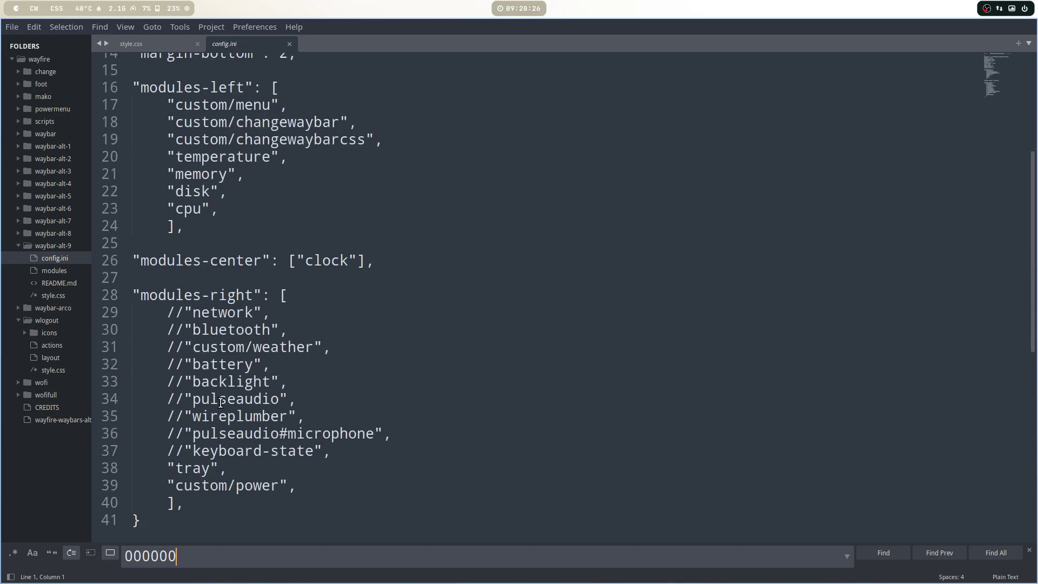
left_click(213, 296)
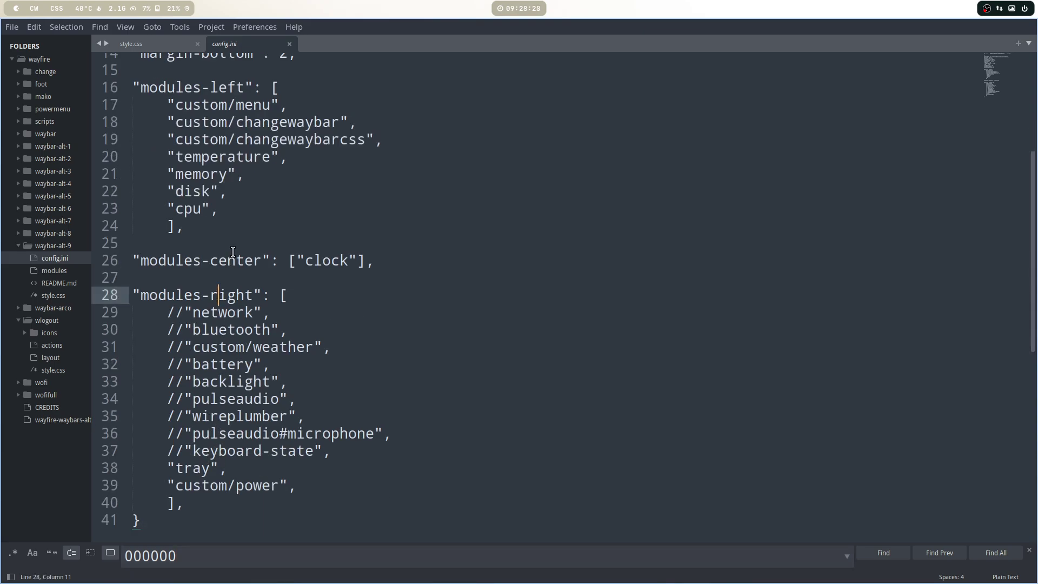
scroll(234, 433, "down", 5)
scroll(235, 434, "up", 2)
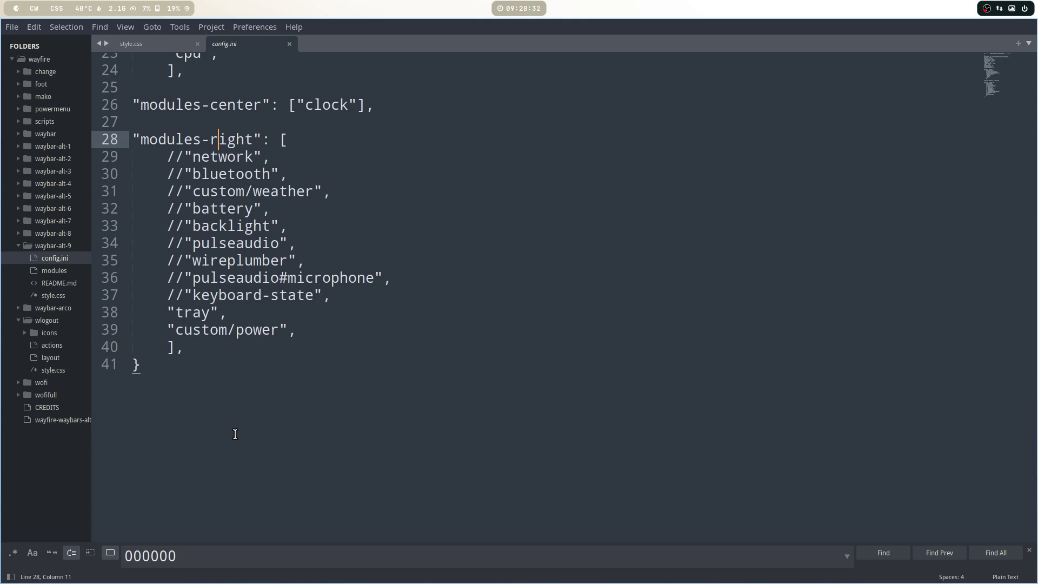
left_click(201, 329)
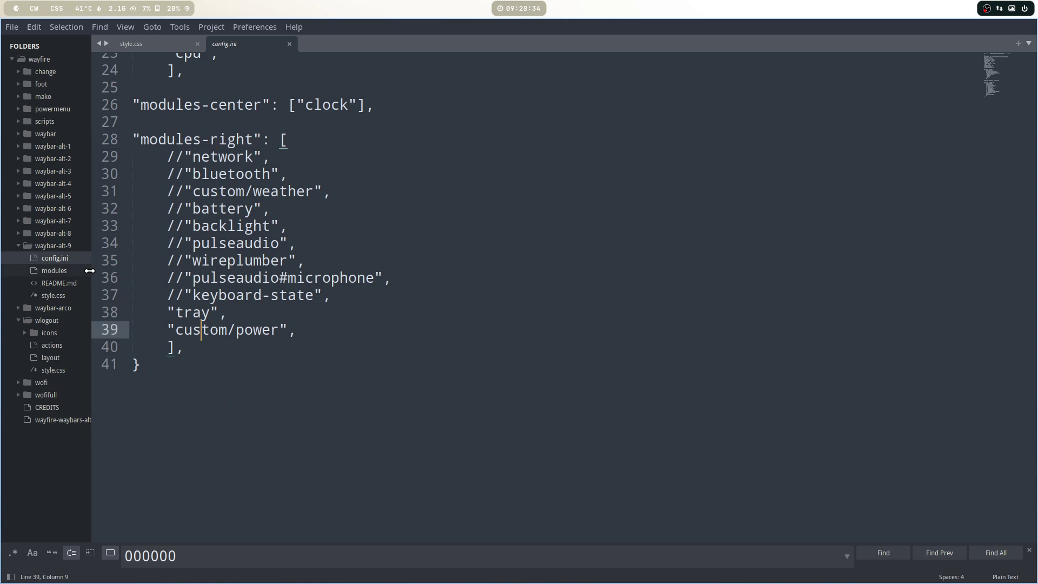
Return to style.css and search it for the tray selector.
left_click(149, 39)
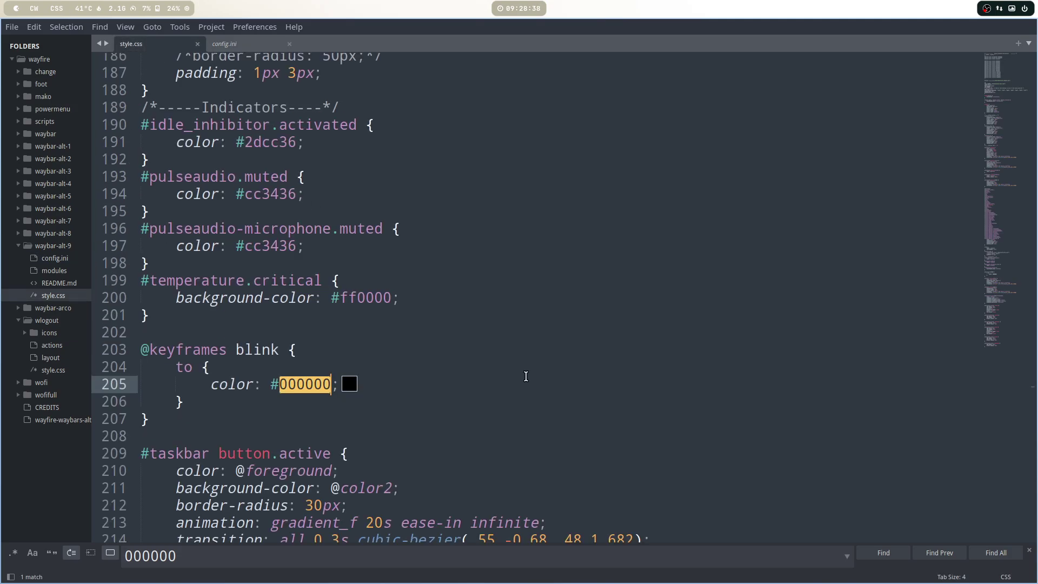
key("ctrl+f")
type("tray")
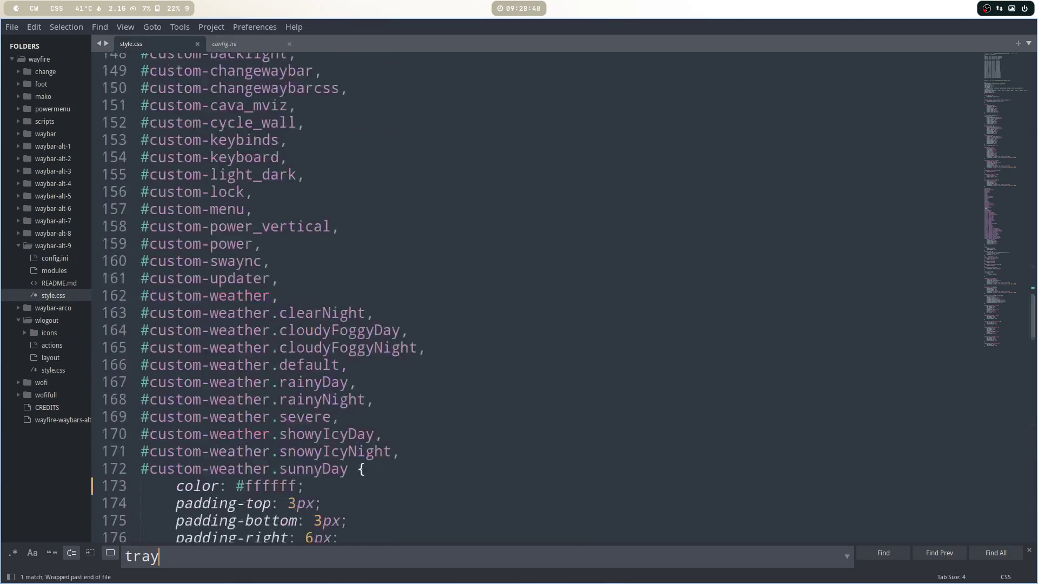
scroll(530, 391, "down", 7)
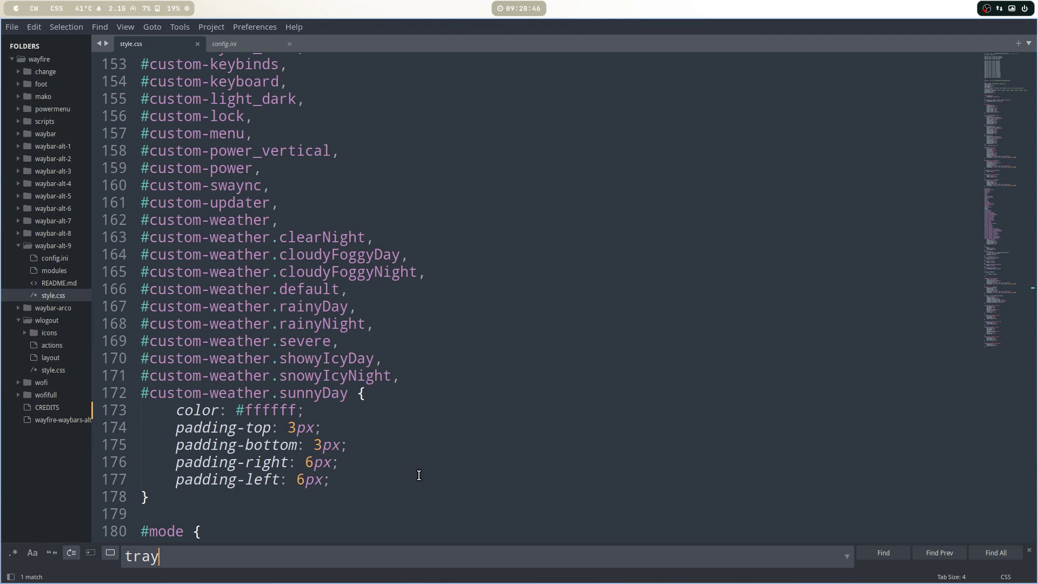
left_click(883, 552)
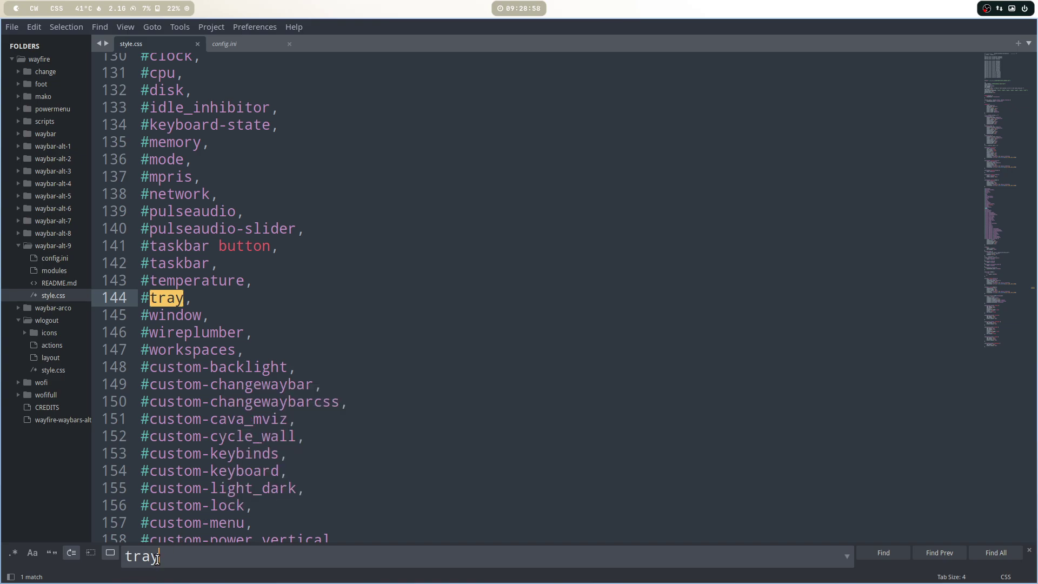
Search style.css for power and go to the #custom-power rule.
left_click(110, 554)
type("power")
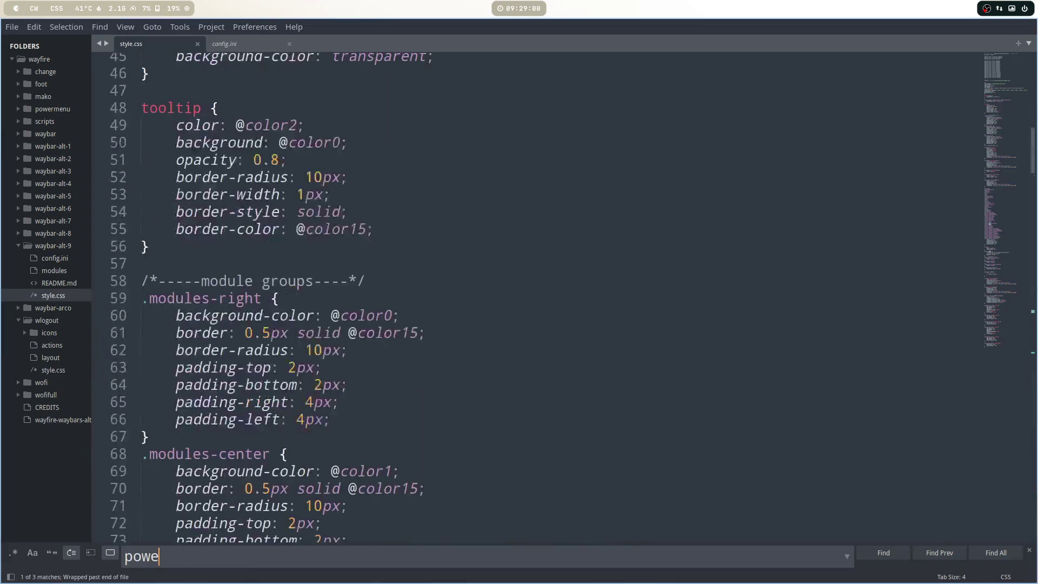
left_click(883, 554)
left_click(883, 553)
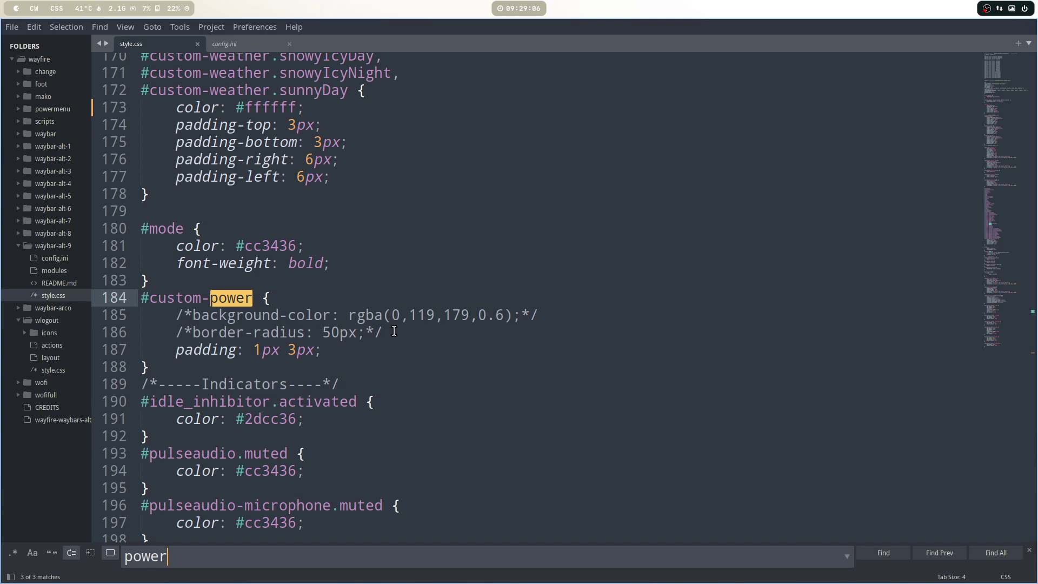
Delete the commented-out background-color and border-radius lines from the #custom-power rule and save style.css.
left_click_drag(393, 332, 98, 312)
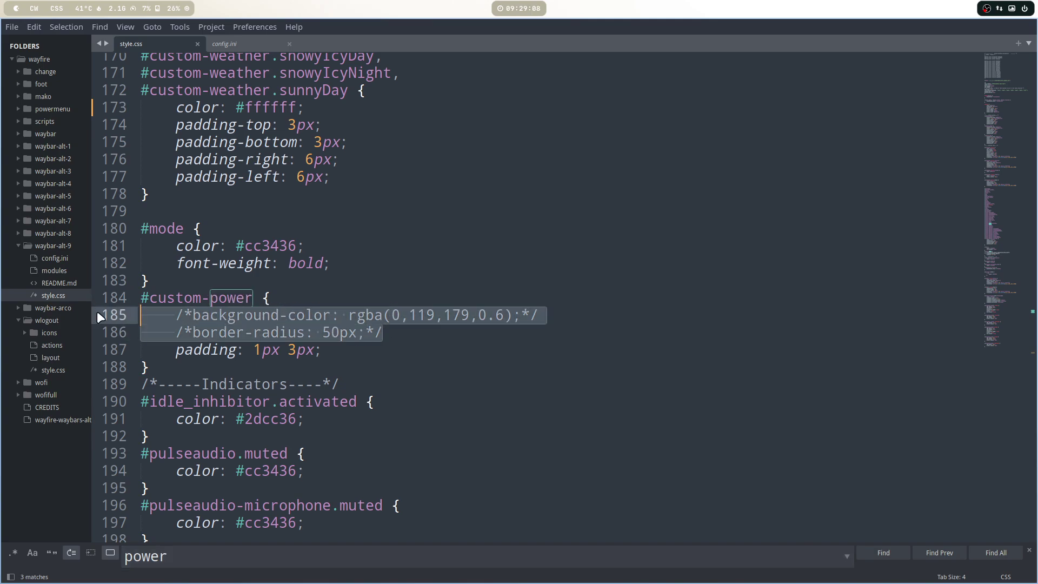
key("Delete")
key("Delete")
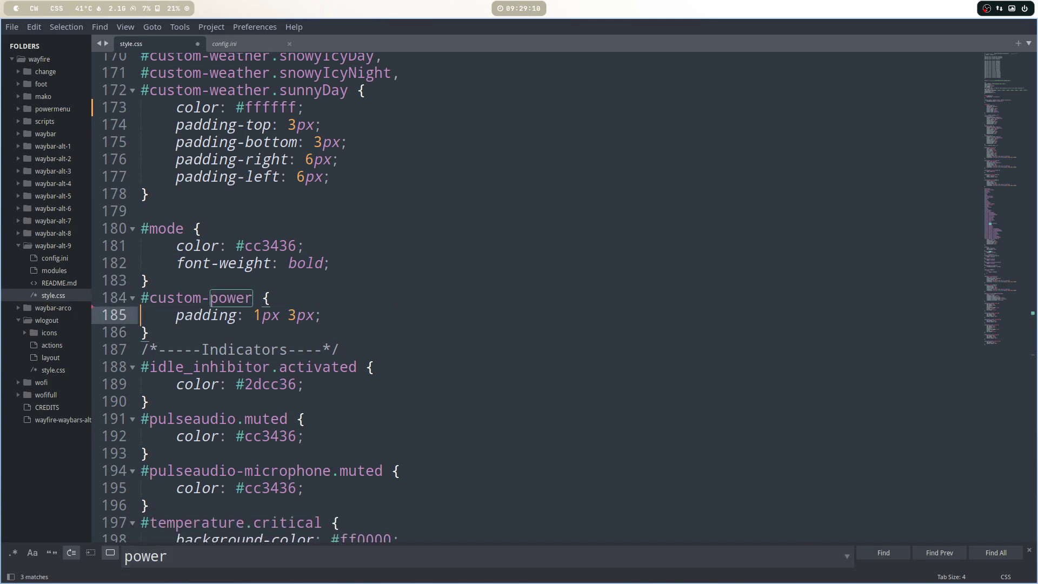
key("ctrl+s")
Cycle through the power matches in style.css and return to the #custom-power rule.
left_click(889, 556)
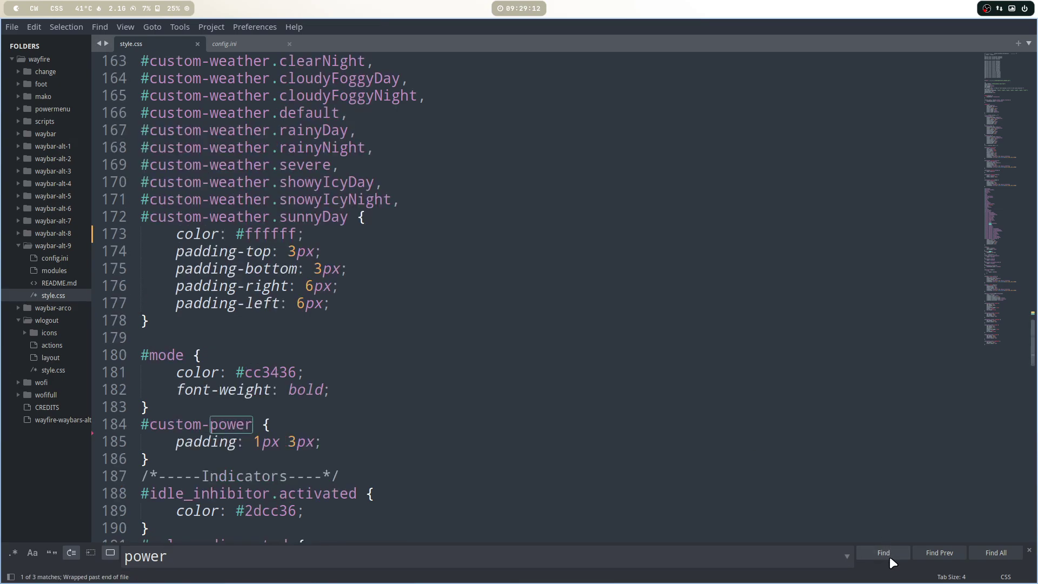
left_click(889, 553)
left_click(889, 554)
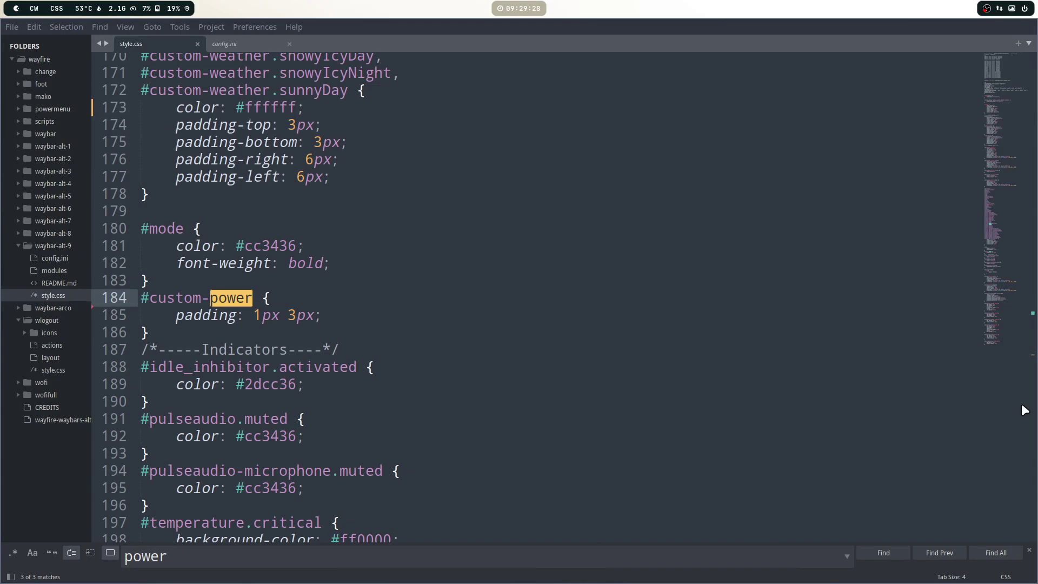
left_click(445, 305)
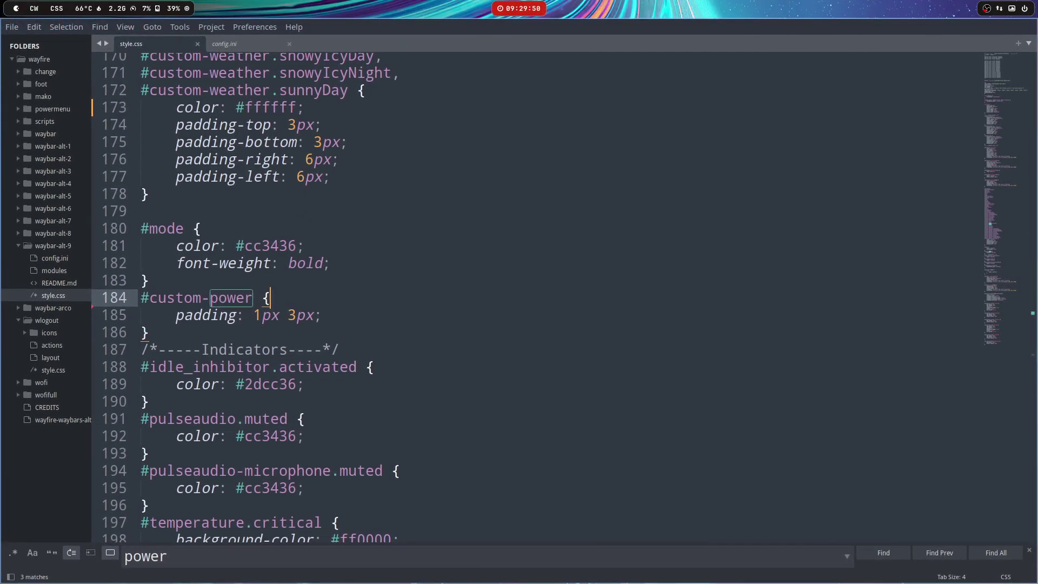
Review the tooltip colors, the pywal import with the global font settings, and the module group rules in style.css.
scroll(563, 297, "up", 10)
scroll(541, 297, "up", 20)
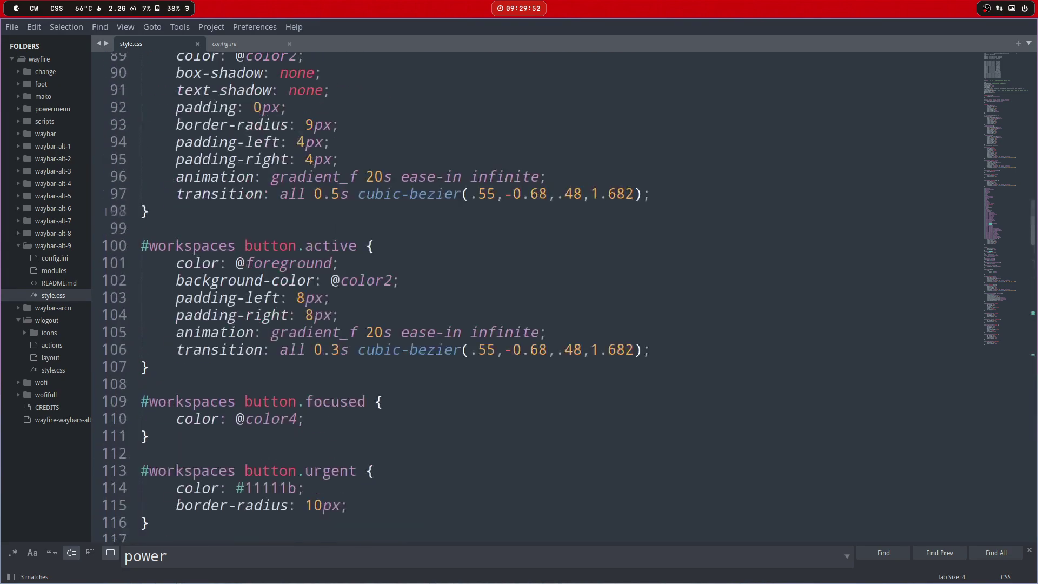
scroll(448, 234, "up", 8)
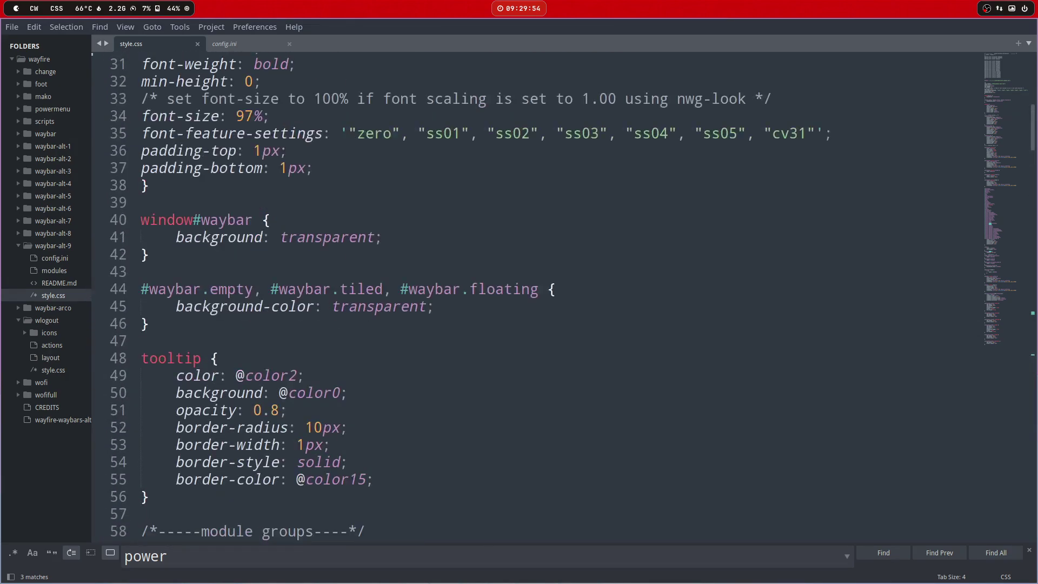
scroll(448, 234, "down", 2)
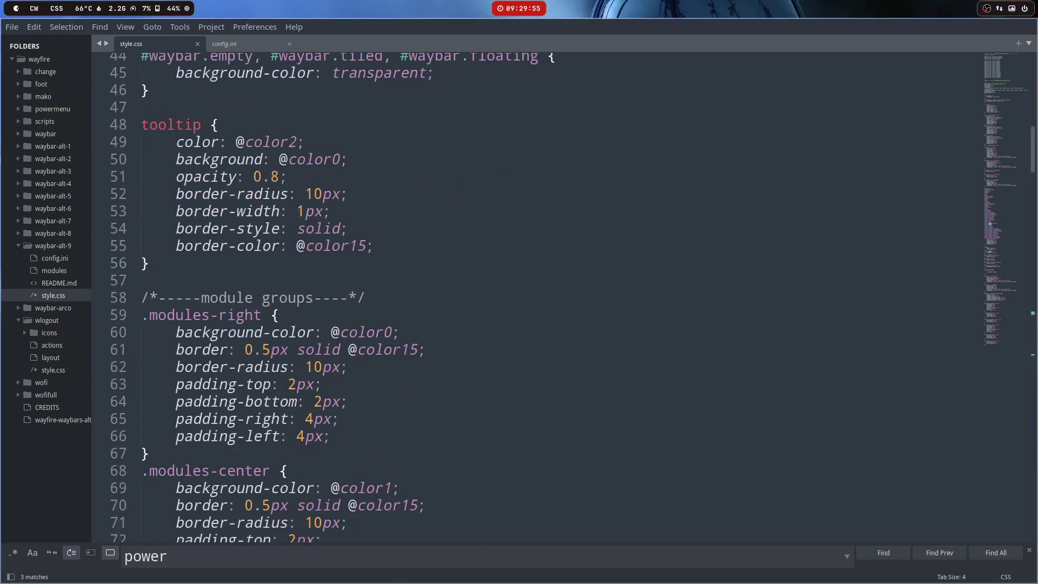
double_click(277, 142)
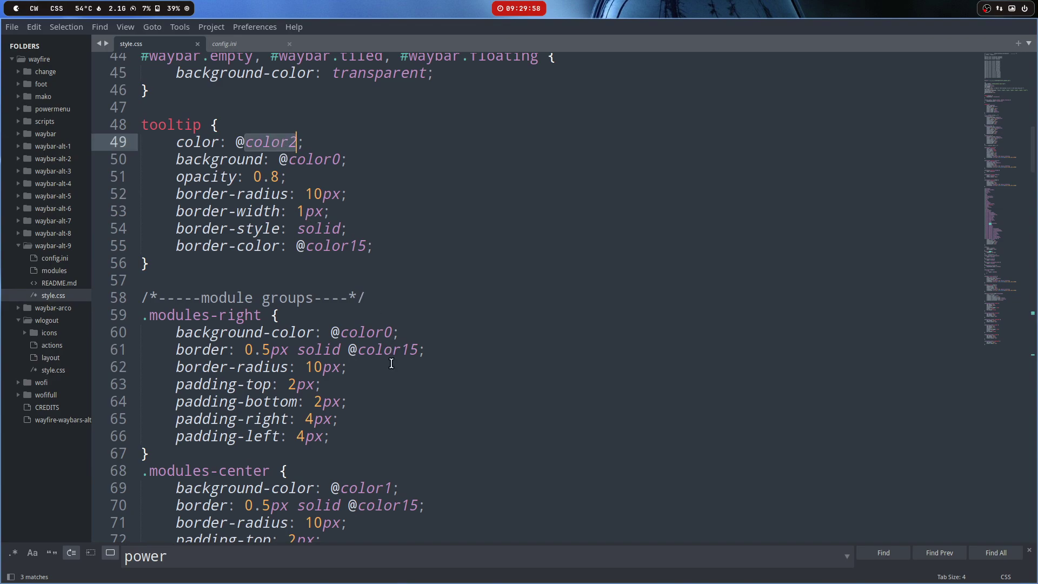
scroll(391, 364, "up", 4)
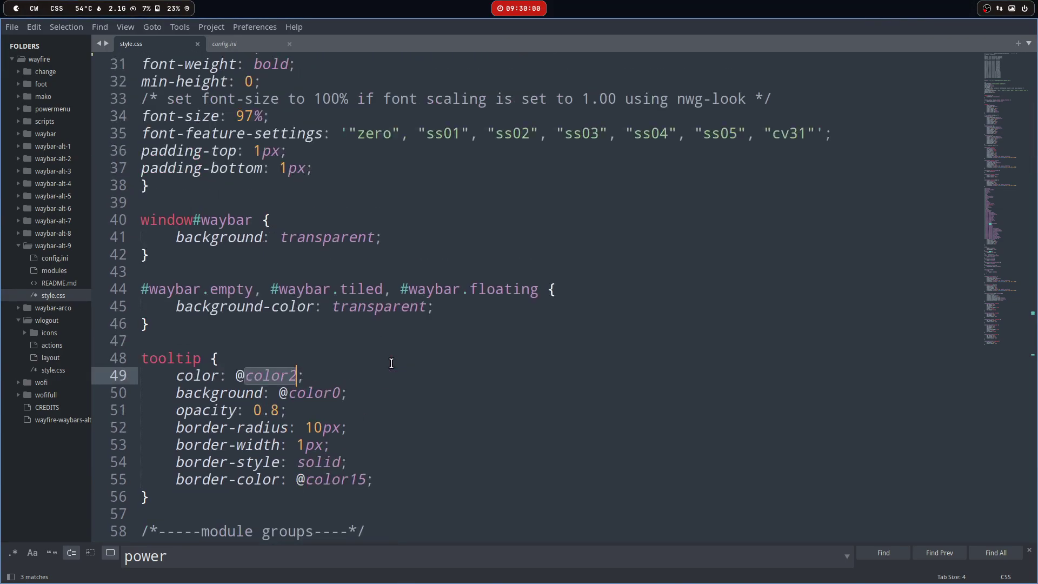
scroll(392, 363, "up", 2)
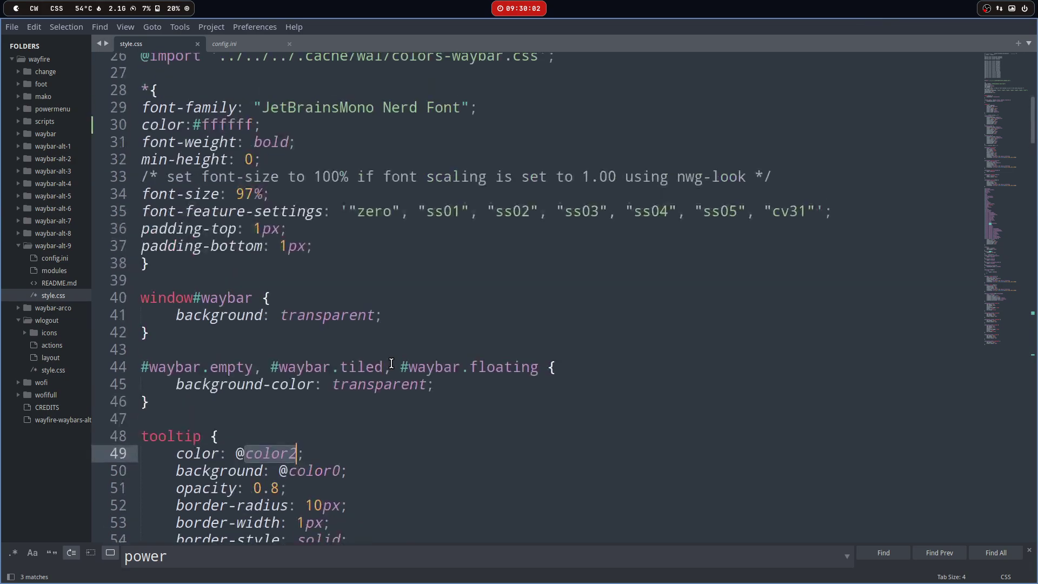
scroll(391, 363, "up", 6)
scroll(391, 363, "down", 5)
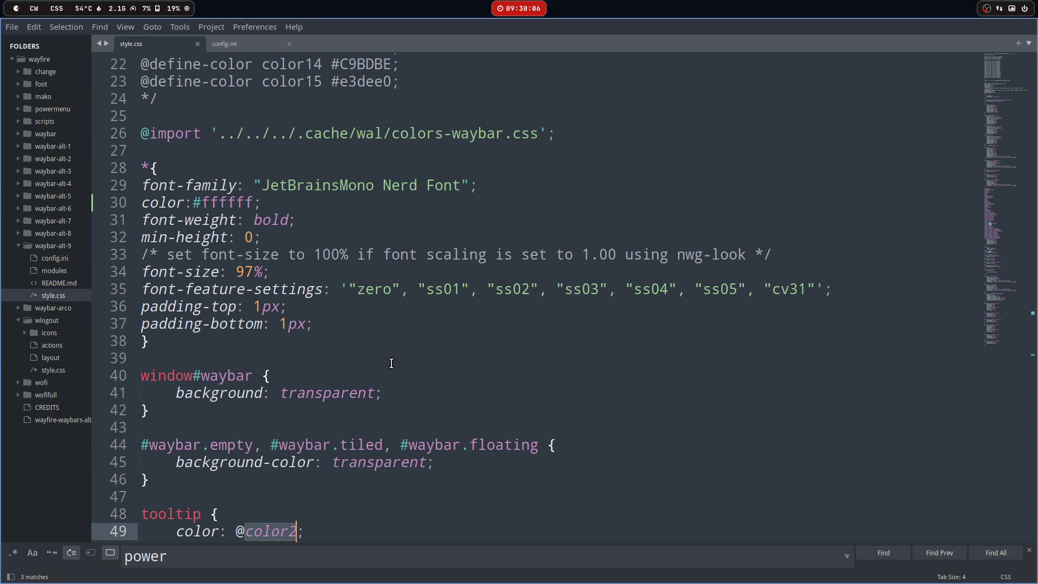
scroll(391, 363, "down", 3)
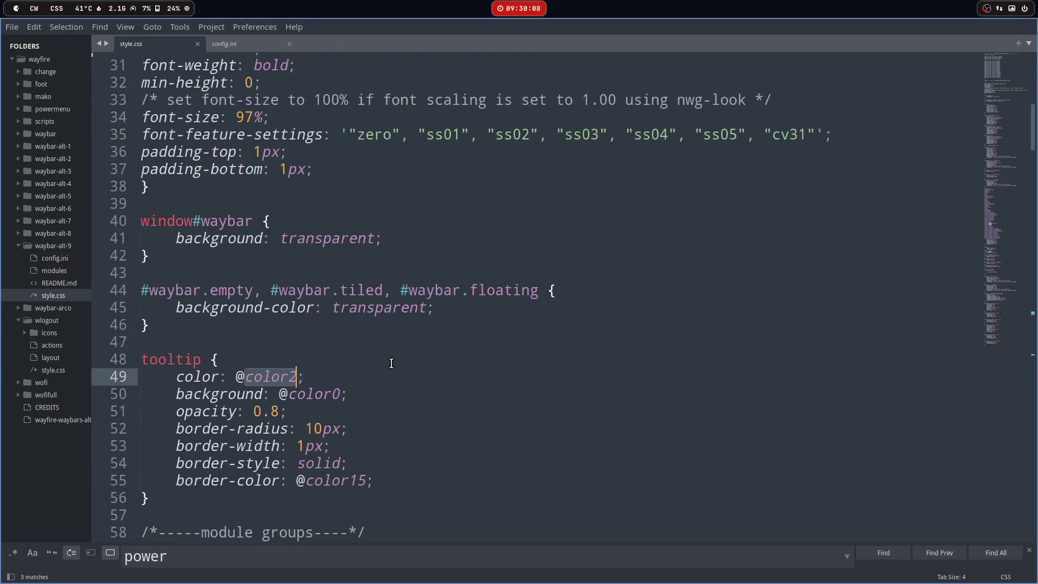
scroll(391, 363, "down", 4)
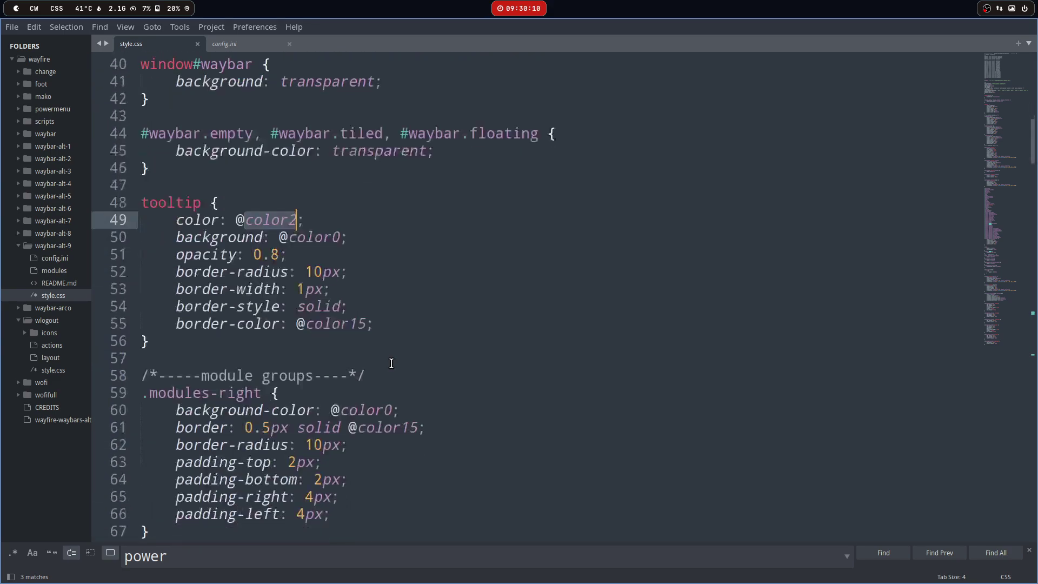
scroll(392, 363, "down", 5)
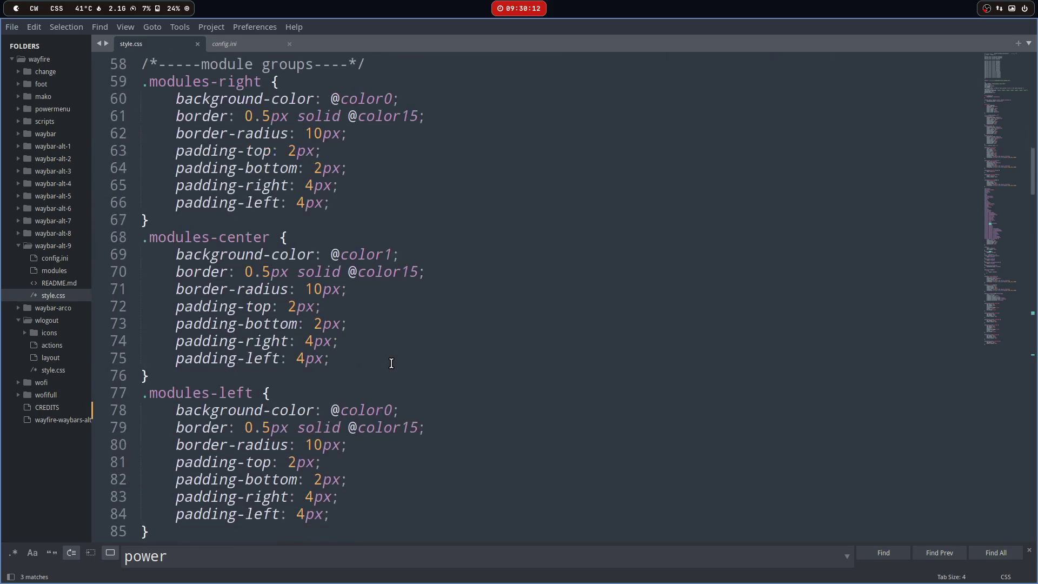
Compare the background and border color variables used in the modules-right, modules-center and modules-left rules.
double_click(362, 99)
left_click(384, 425)
double_click(384, 421)
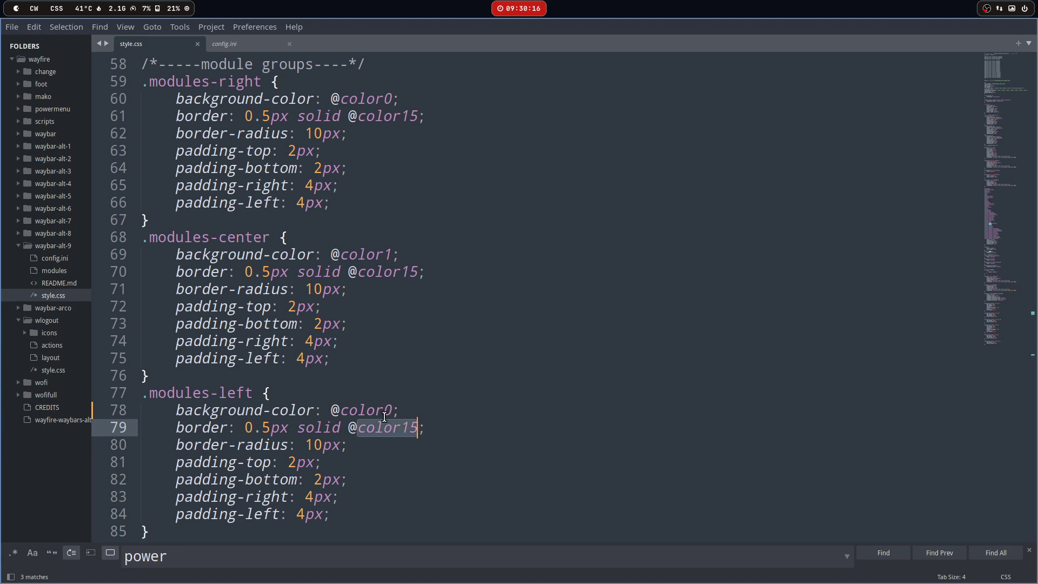
double_click(384, 414)
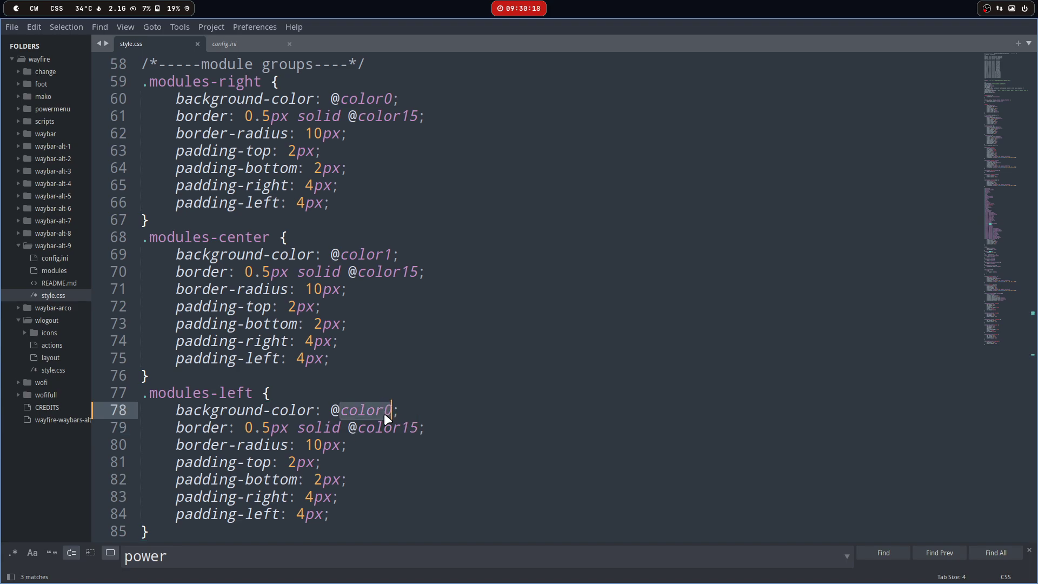
scroll(384, 413, "up", 2)
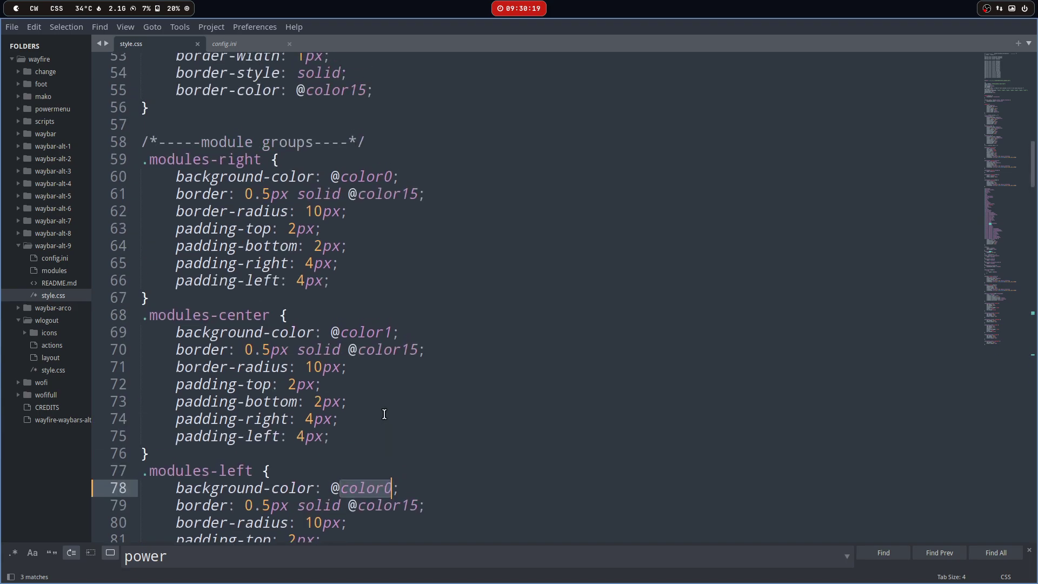
left_click(392, 176)
left_click(384, 333)
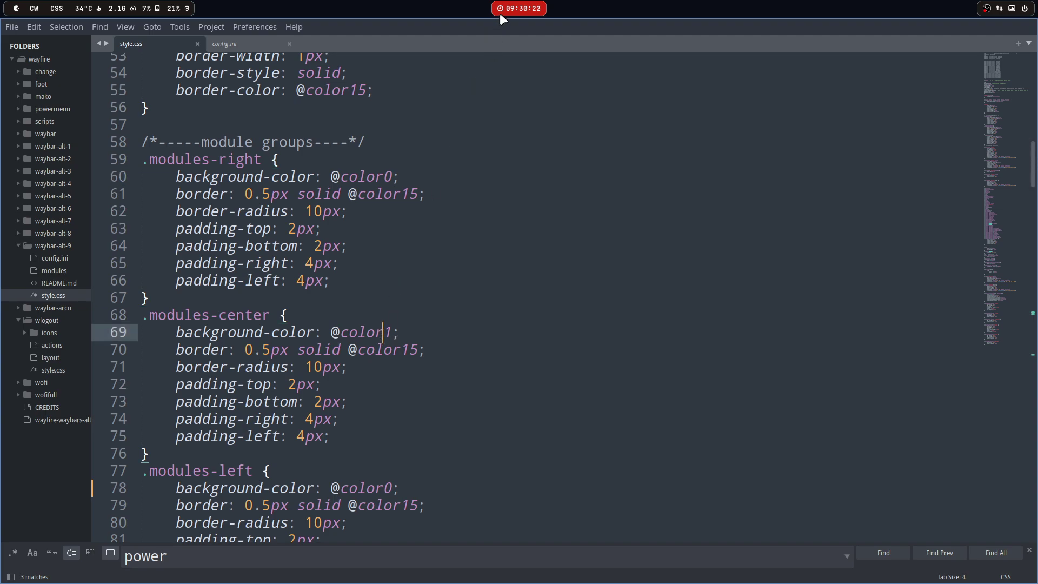
left_click(391, 176)
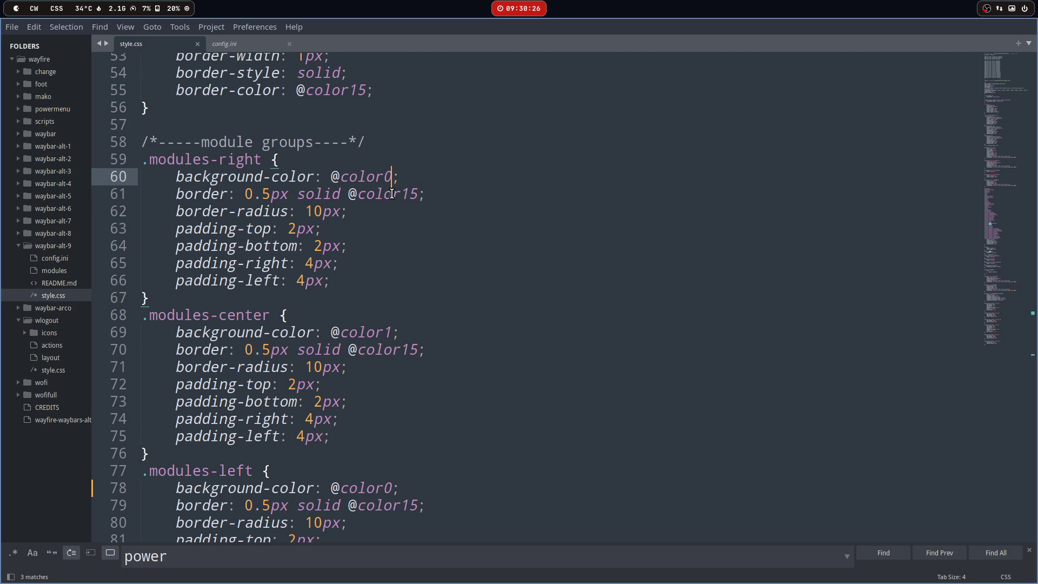
key("BackSpace")
type("2")
left_click(391, 487)
key("BackSpace")
type("2")
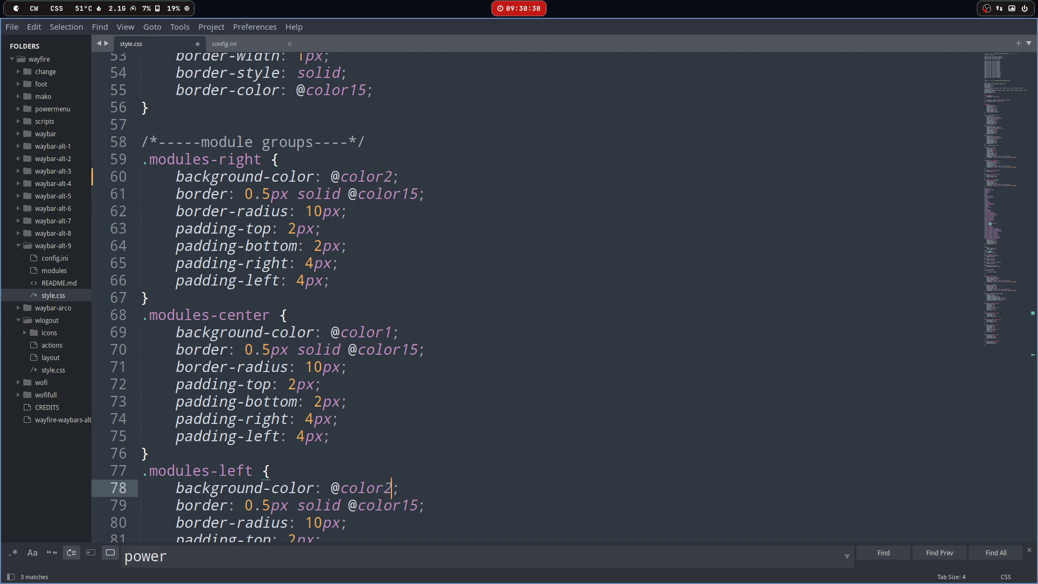
key("ctrl+s")
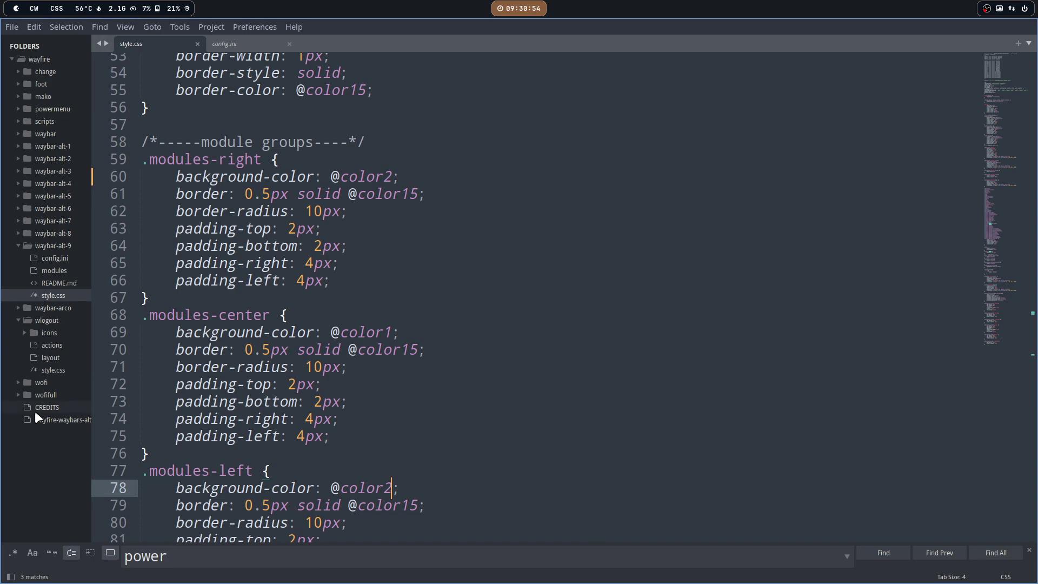
Check the modules-right entries in config.ini, return to style.css, and reload Waybar to apply the edited style.
left_click(243, 43)
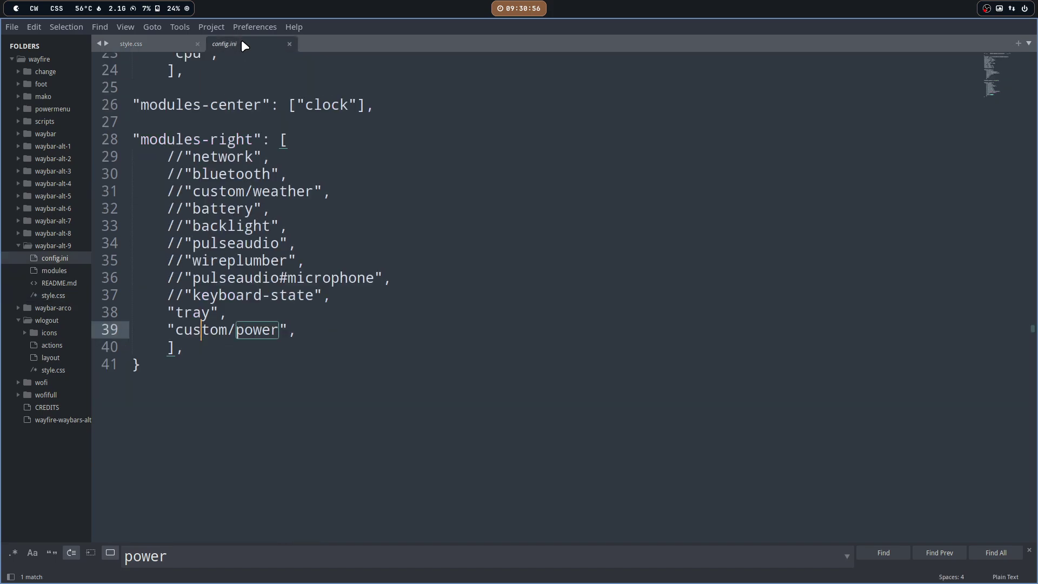
left_click(132, 42)
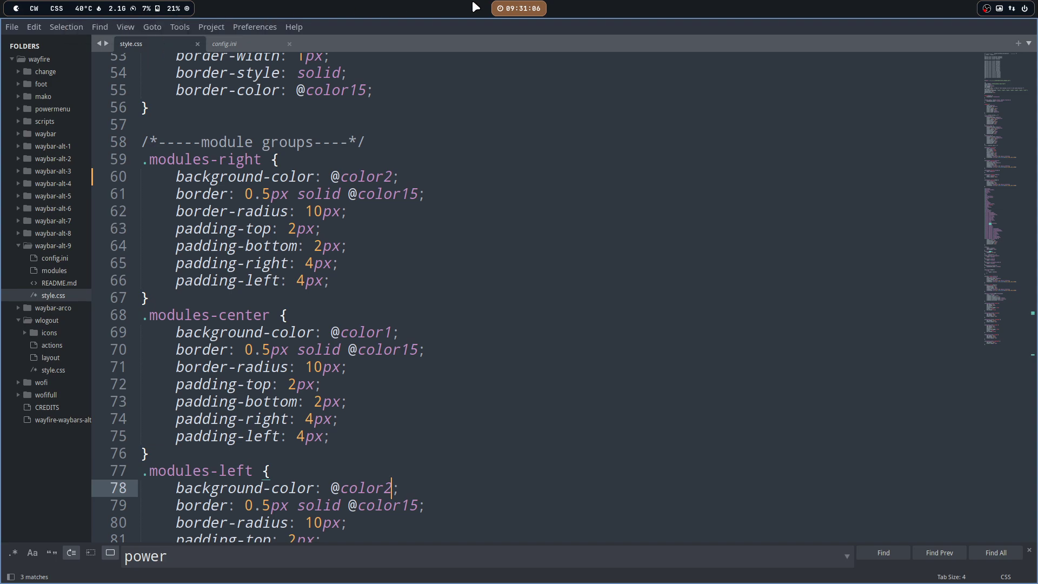
mouse_move(530, 8)
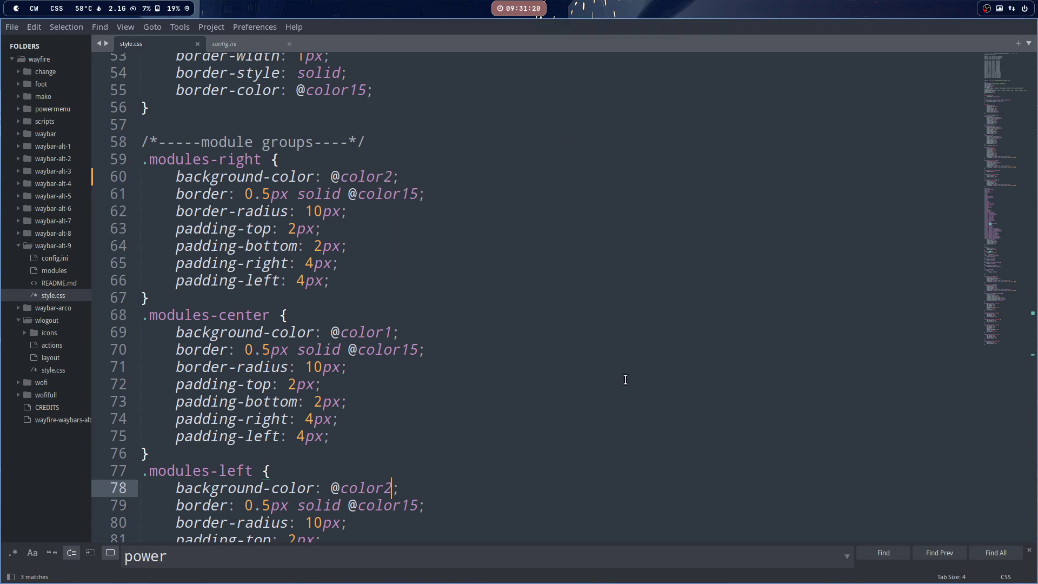
key("F11")
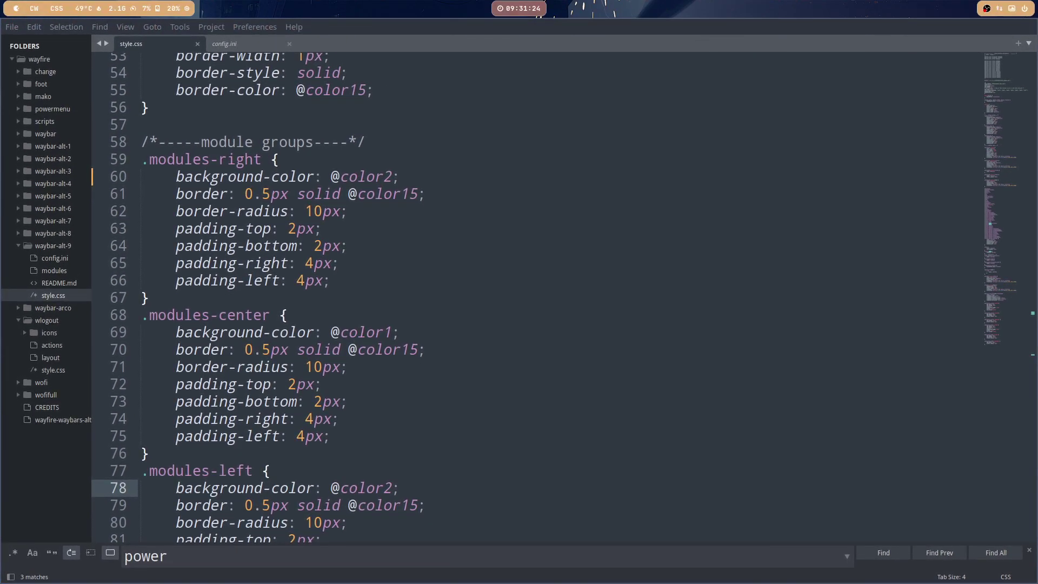
key("super+shift+r")
Open wayfire.ini and search it for pyw to reach the command_wallpaper-next-pywal line.
left_click(34, 9)
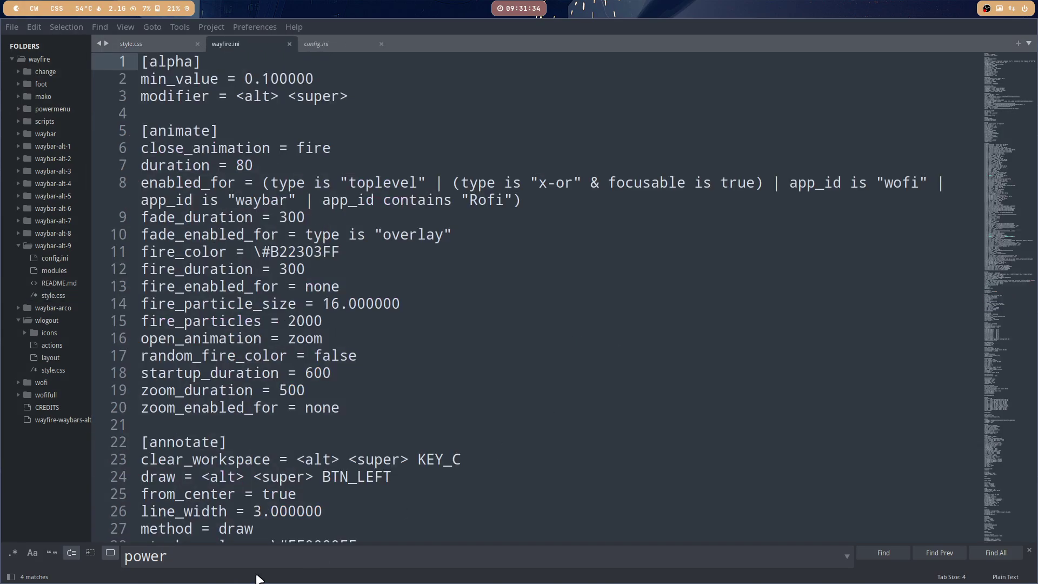
left_click_drag(186, 557, 117, 555)
type("pya")
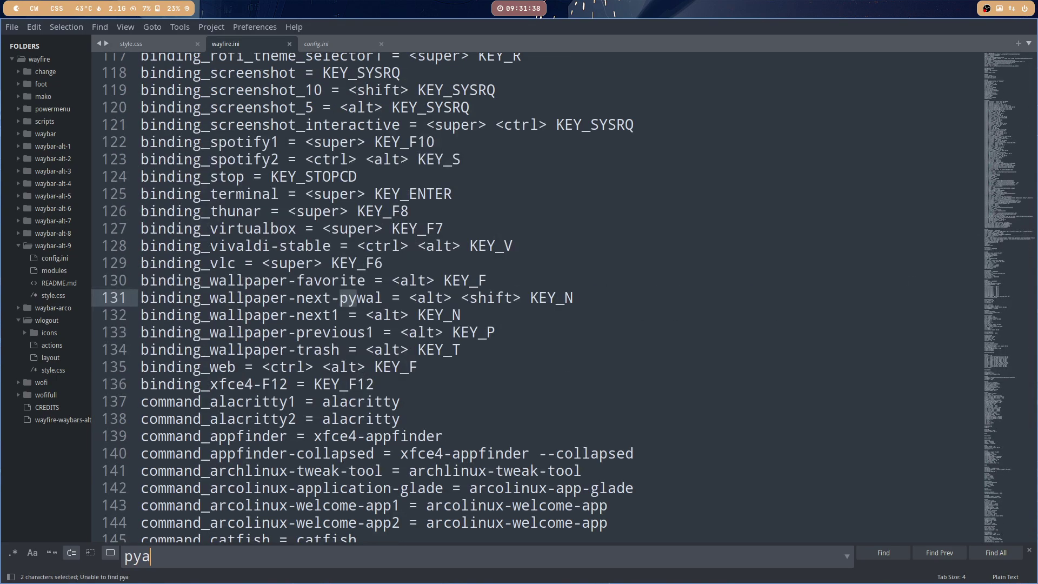
key("BackSpace")
type("w")
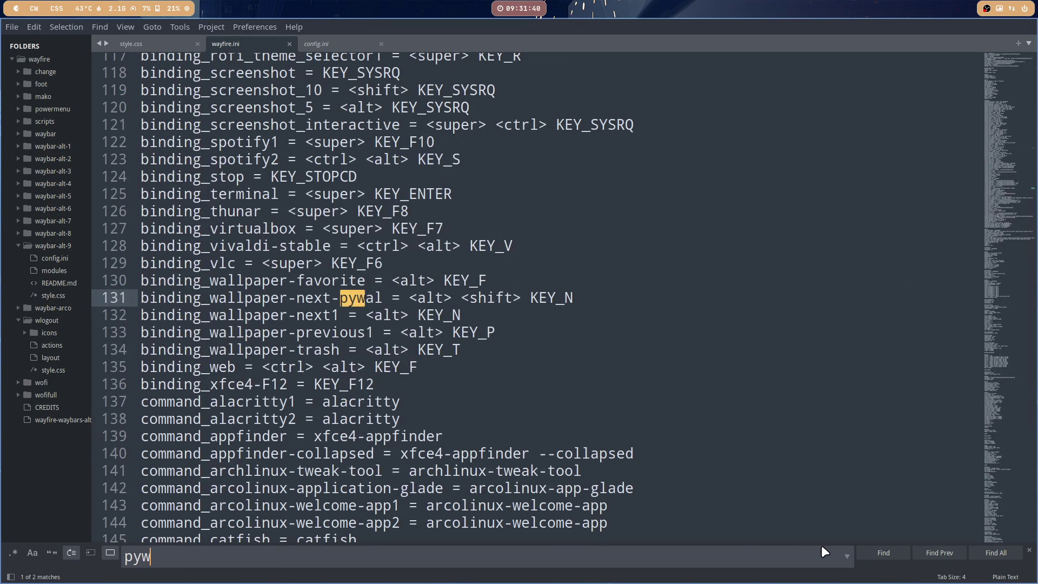
left_click(880, 553)
left_click(881, 554)
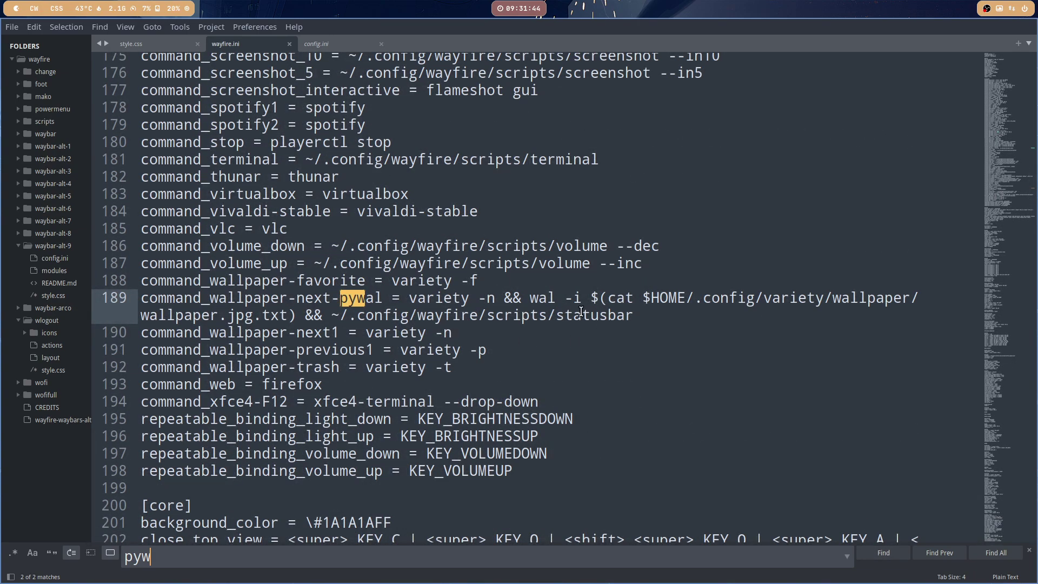
Highlight the statusbar script path in the pywal wallpaper command, save wayfire.ini, and go back to the binding_wallpaper-next-pywal line.
left_click_drag(633, 315, 331, 315)
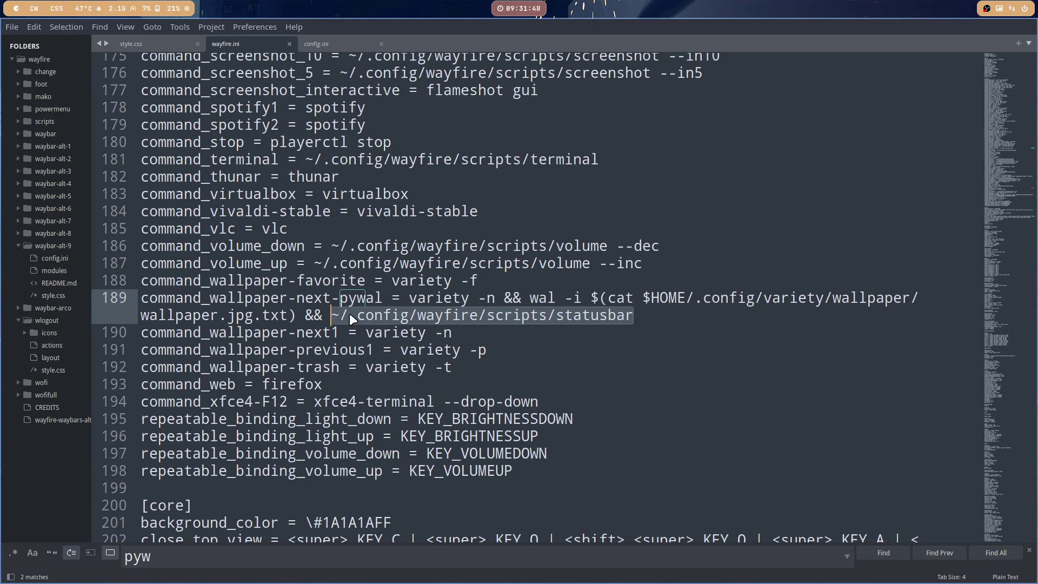
key("ctrl+s")
left_click(891, 549)
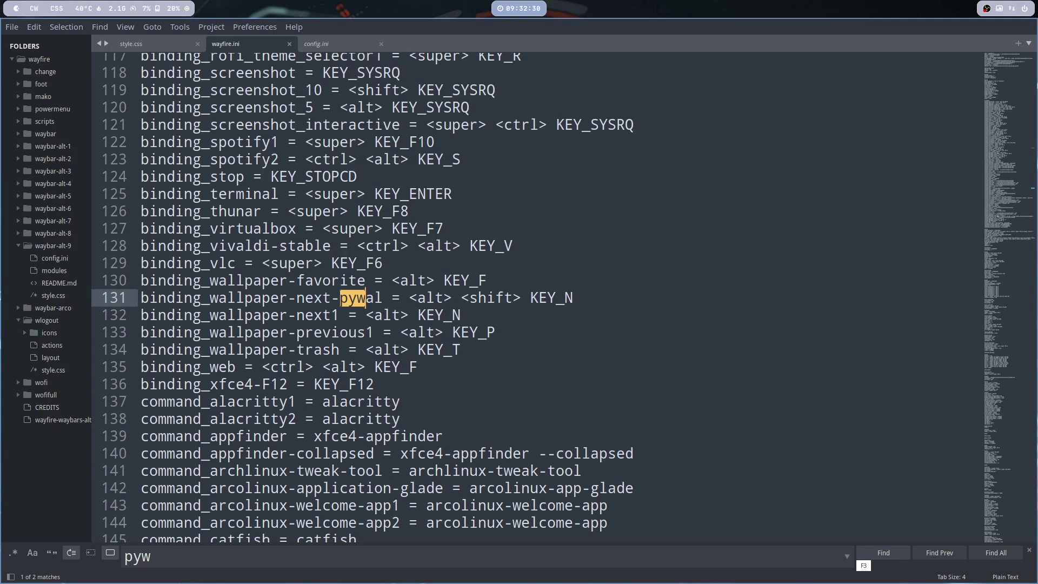
Restore the editor to a smaller window lower on the desktop and switch to the next pywal wallpaper.
left_click_drag(573, 25, 551, 264)
key("alt")
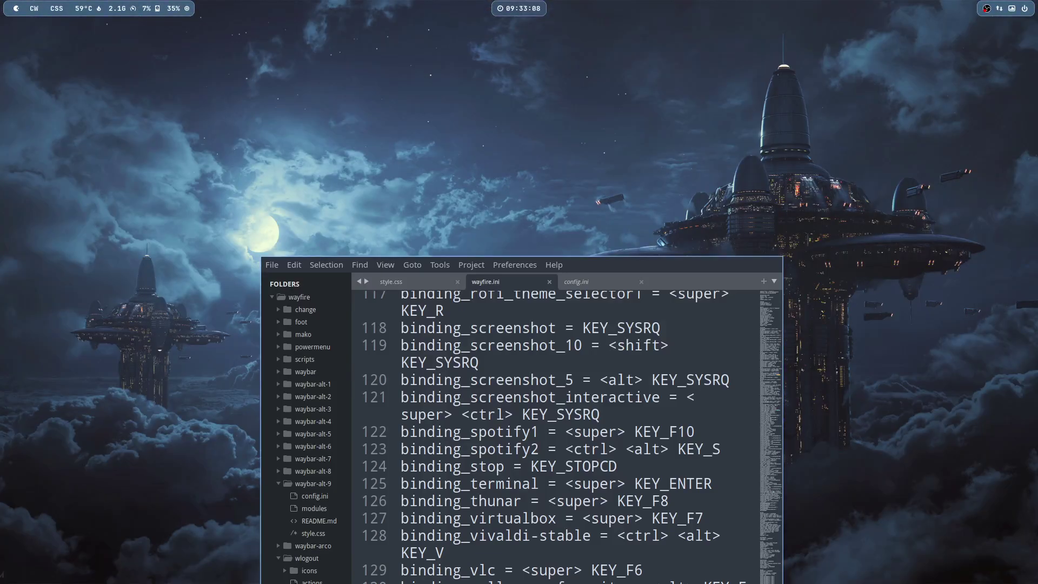
Cycle through the next pywal wallpapers and maximize the editor window to watch the bar colors change.
key("alt")
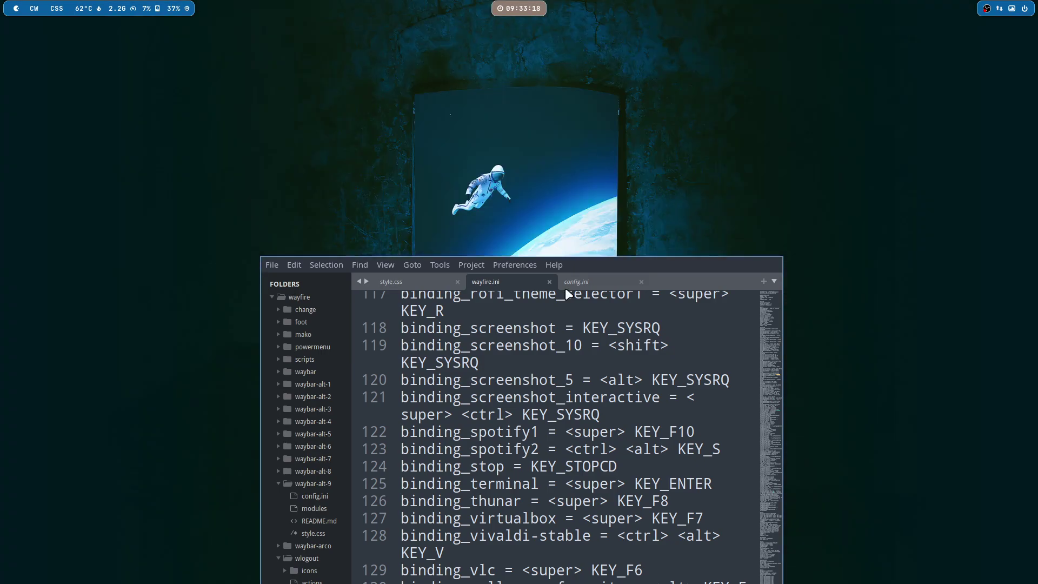
left_click_drag(620, 264, 619, 1)
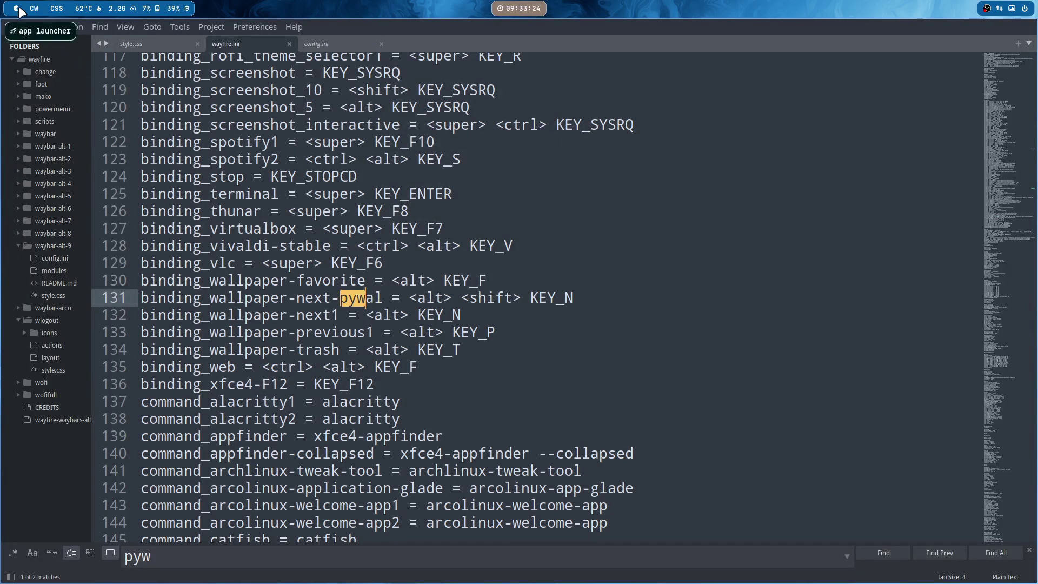
key("alt+shift+n")
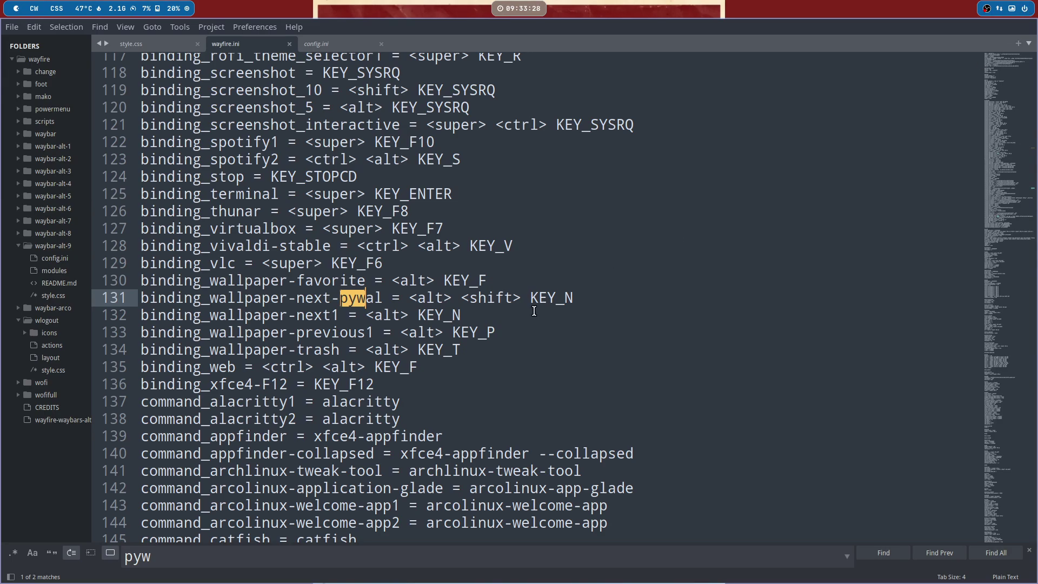
Look through the module and indicator rules in style.css and highlight the #custom-power selector.
left_click(140, 42)
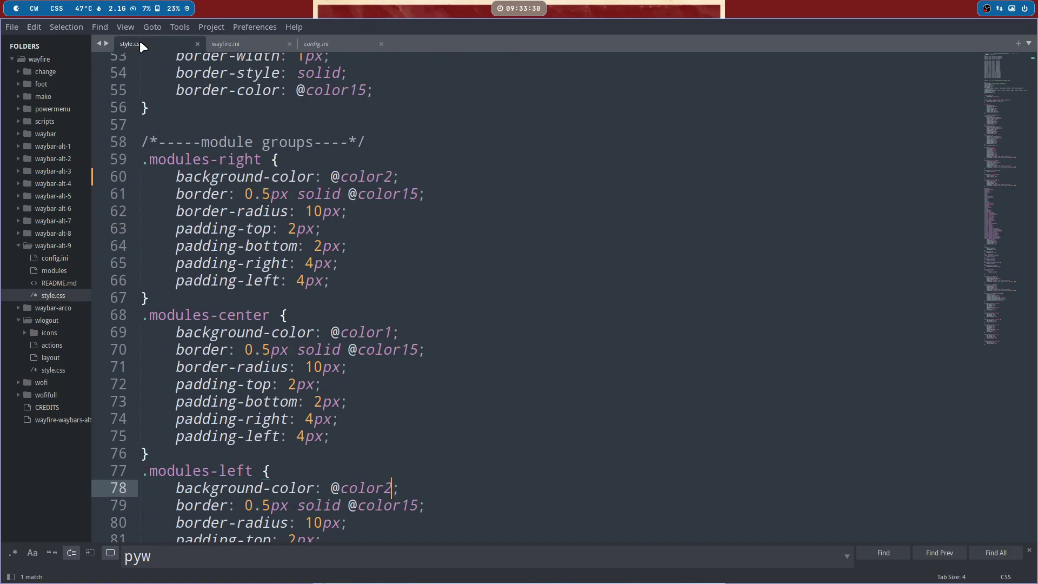
scroll(258, 234, "down", 20)
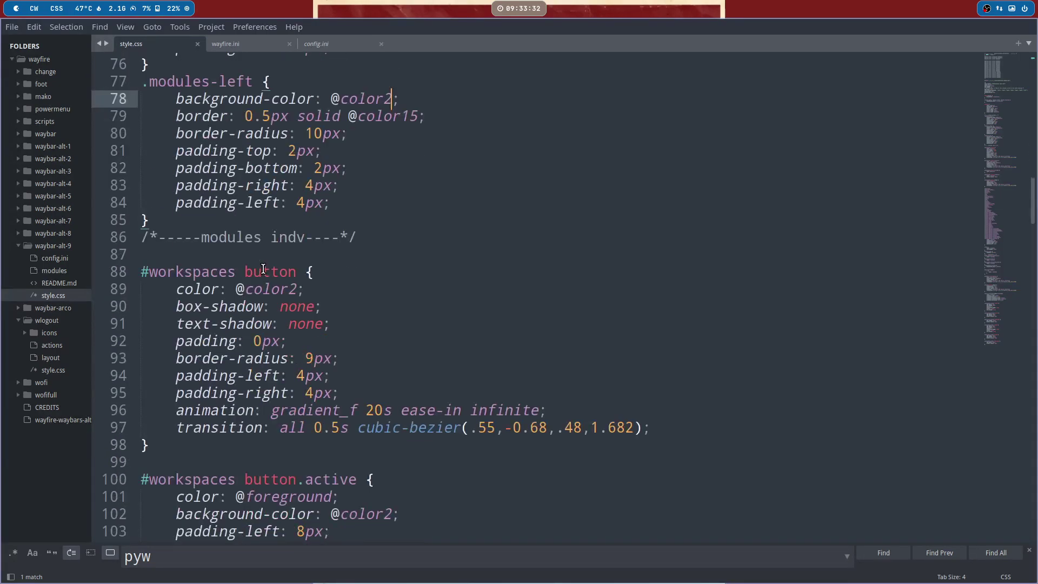
scroll(263, 268, "down", 20)
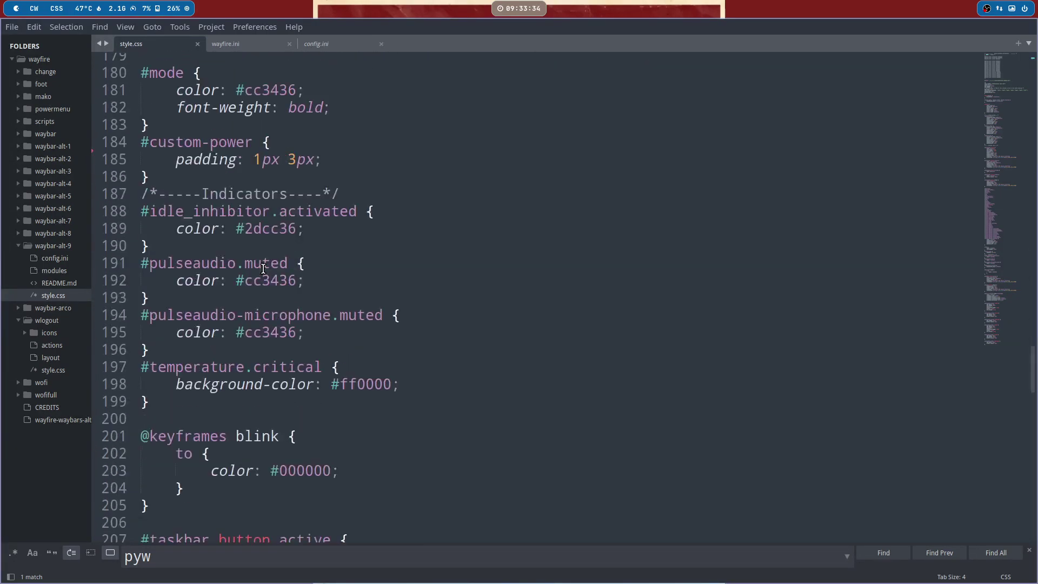
scroll(263, 269, "down", 17)
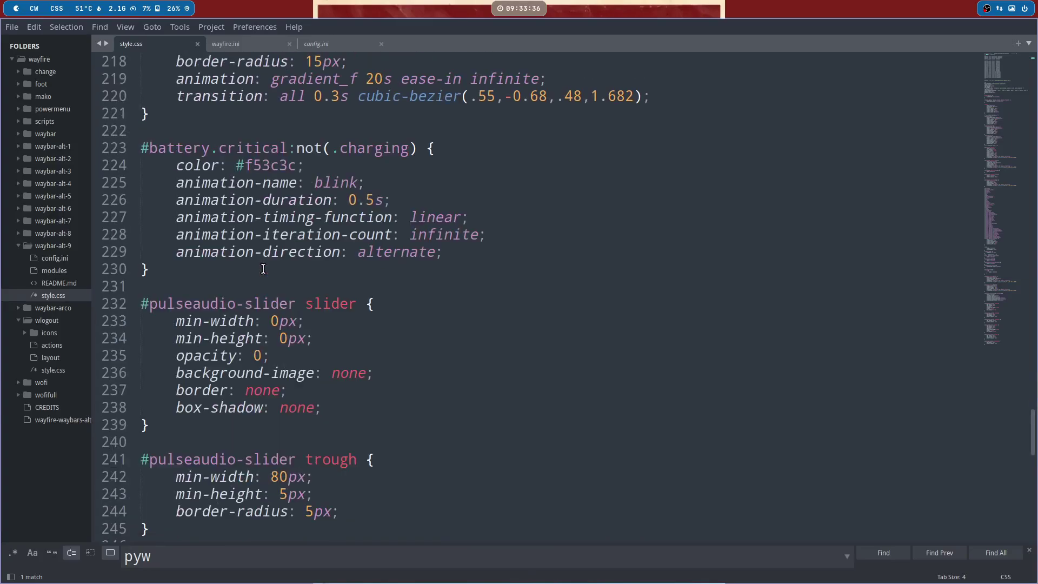
scroll(263, 268, "down", 5)
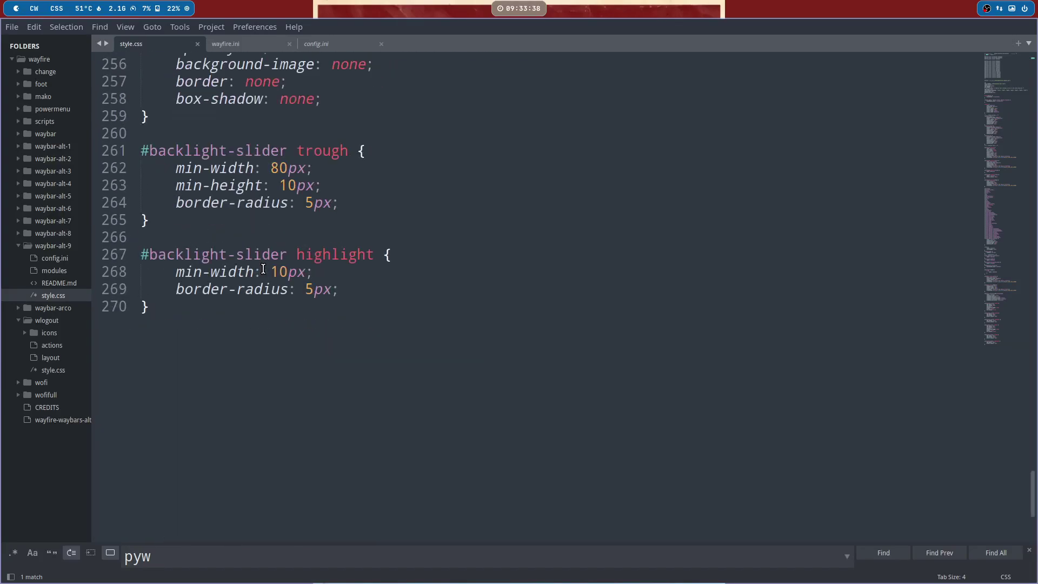
scroll(263, 268, "up", 20)
scroll(263, 269, "up", 16)
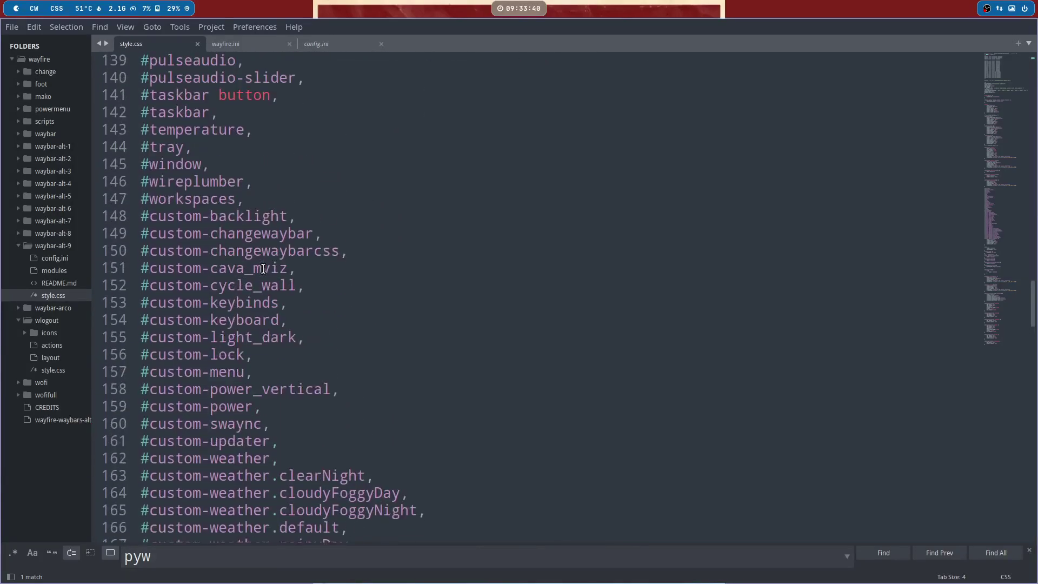
scroll(247, 217, "down", 4)
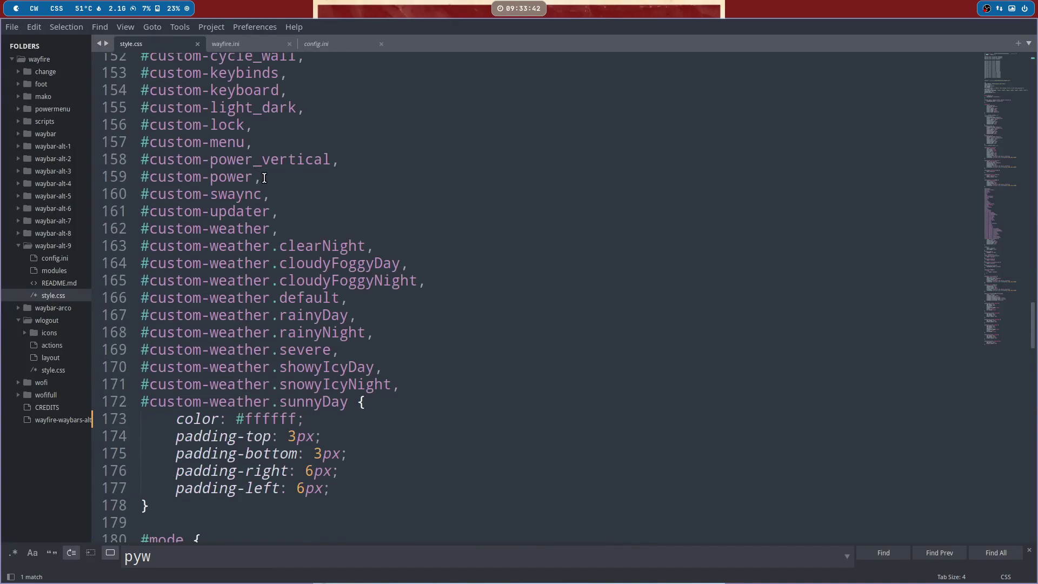
left_click_drag(262, 177, 130, 179)
scroll(438, 246, "up", 4)
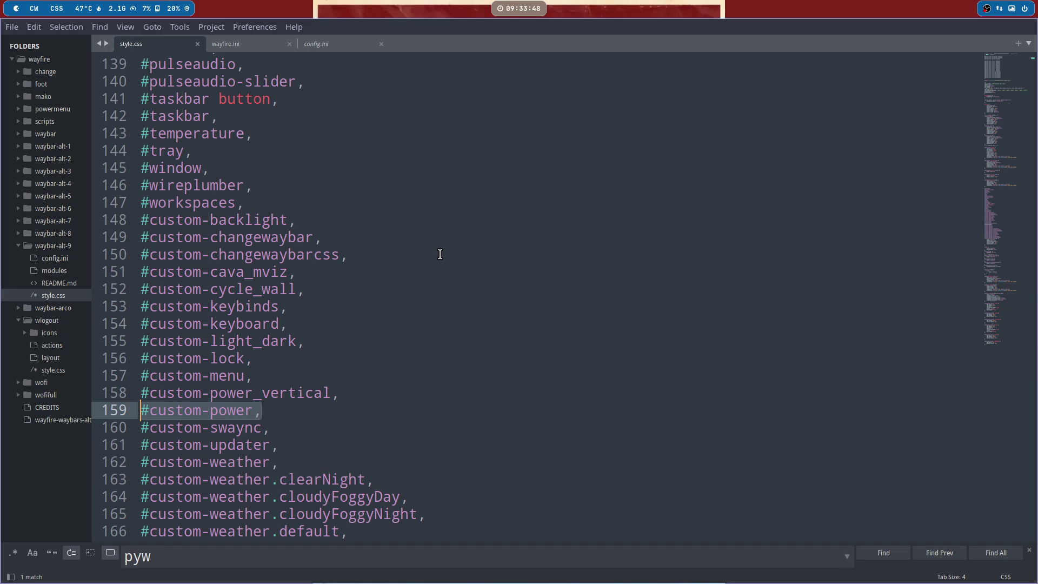
Check the custom/power entry under modules-right and the custom/menu entry under modules-left in config.ini.
left_click(325, 44)
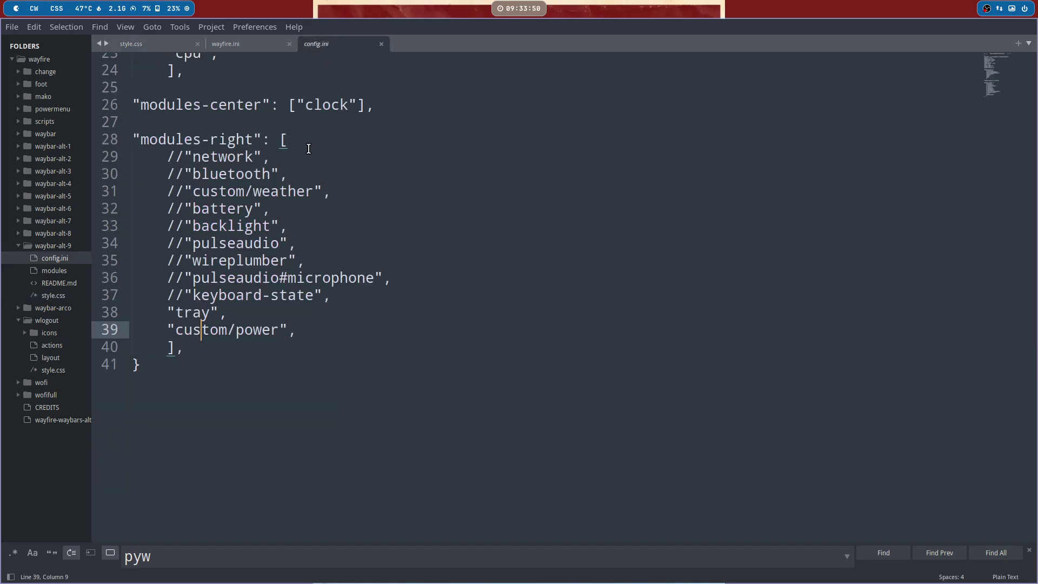
double_click(241, 329)
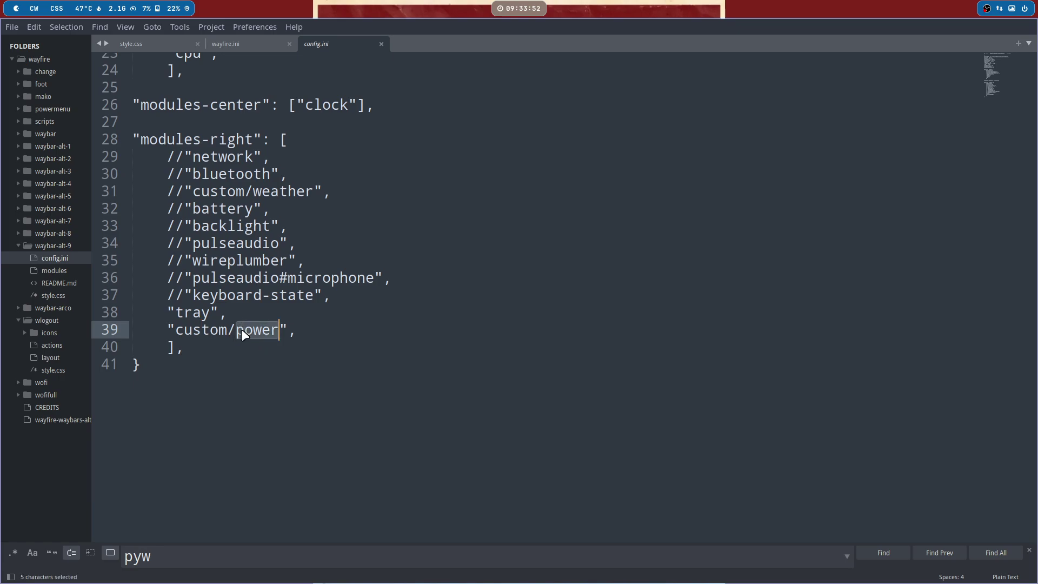
scroll(241, 328, "up", 8)
double_click(244, 338)
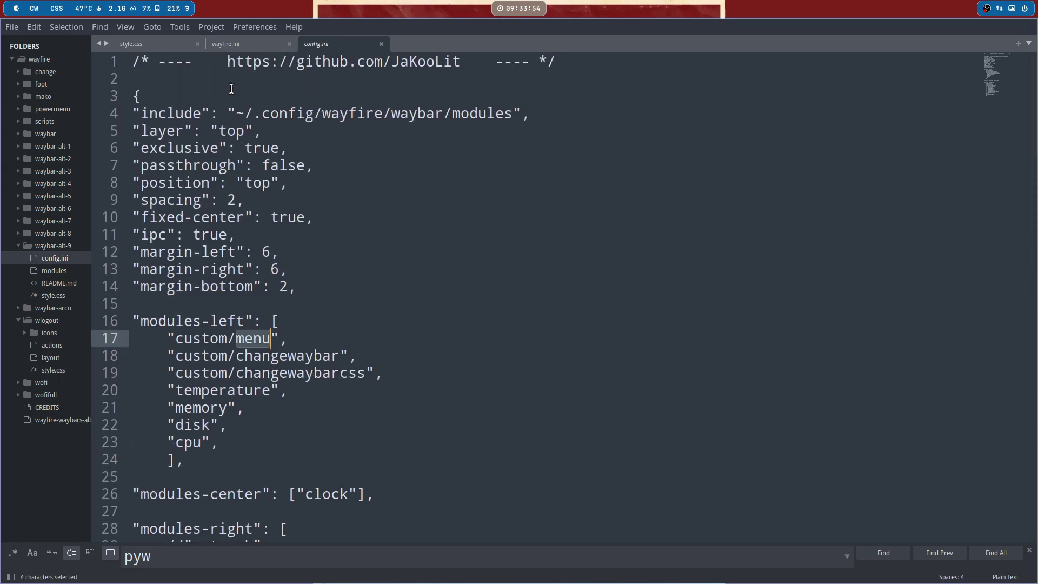
Copy the #custom-menu and #custom-power selectors in style.css and paste them at the end of the file.
left_click(161, 42)
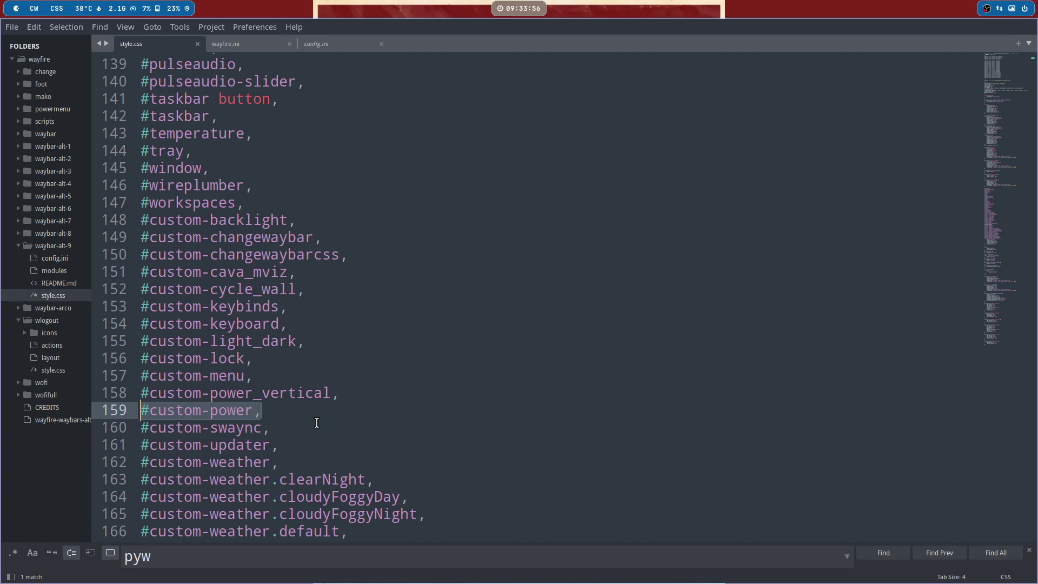
left_click_drag(255, 376, 141, 376)
key("ctrl+c")
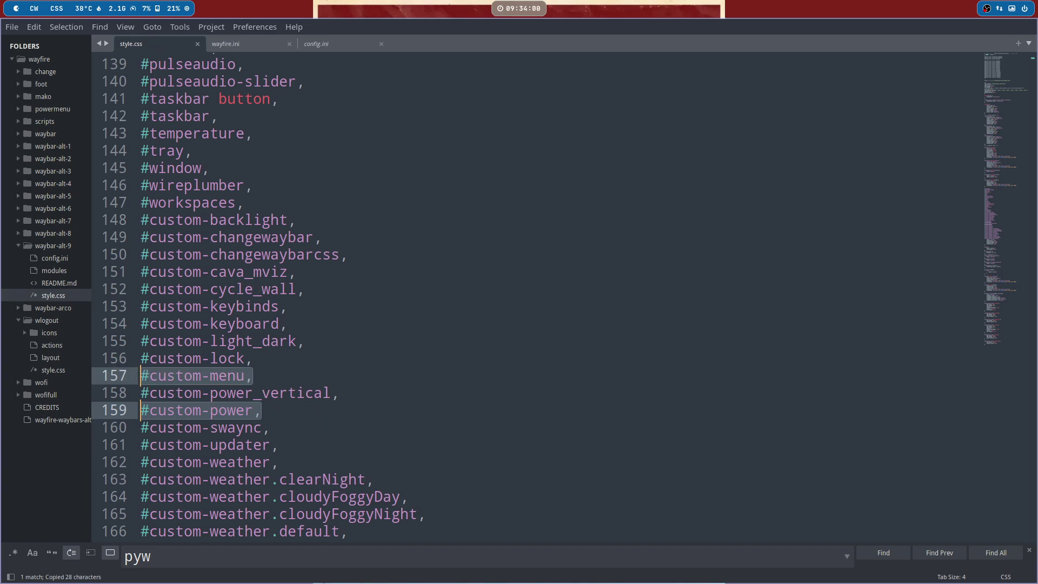
key("ctrl+End")
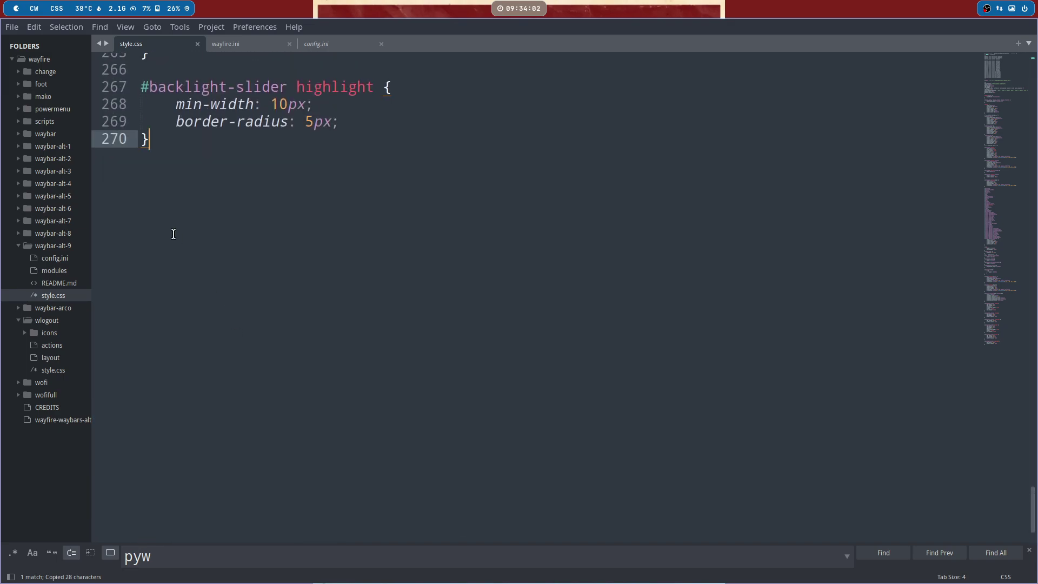
key("Return")
key("Return")
key("ctrl+v")
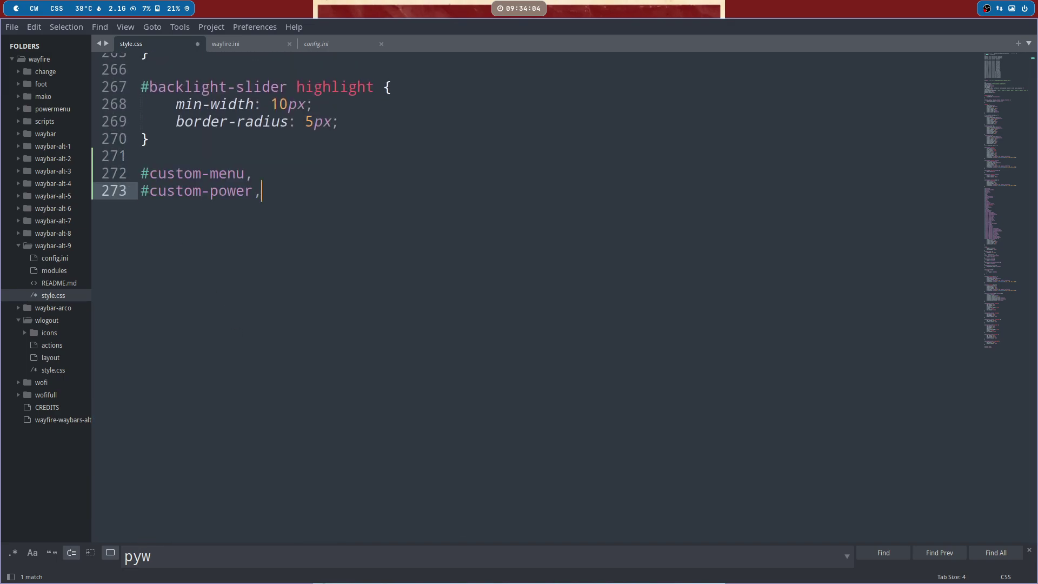
Turn the pasted selectors into an empty rule by replacing the trailing comma with a pair of braces.
key("Return")
key("BackSpace")
key("BackSpace")
type("[")
key("BackSpace")
type("{}")
key("Left")
key("Return")
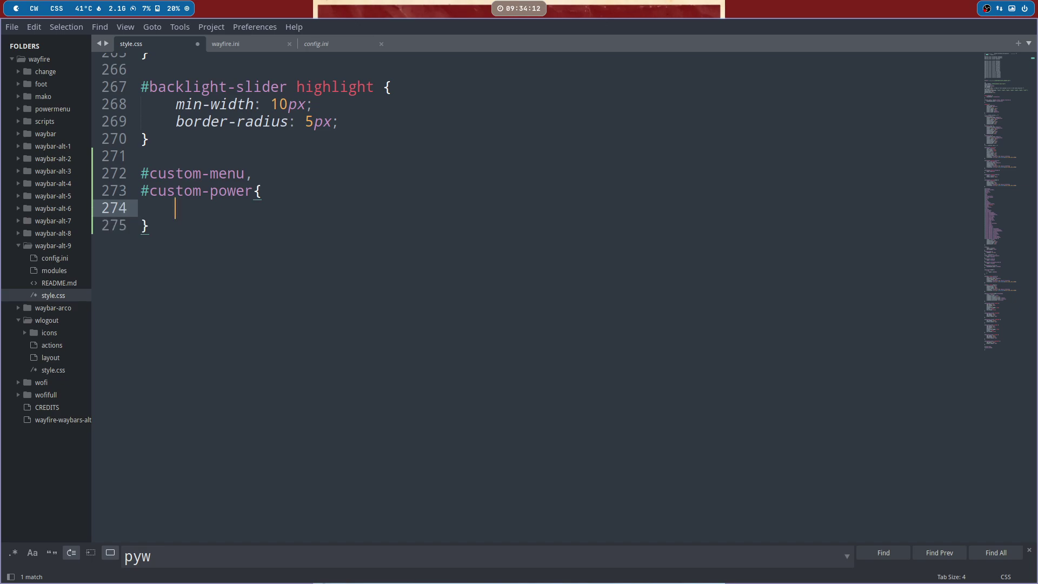
type("color")
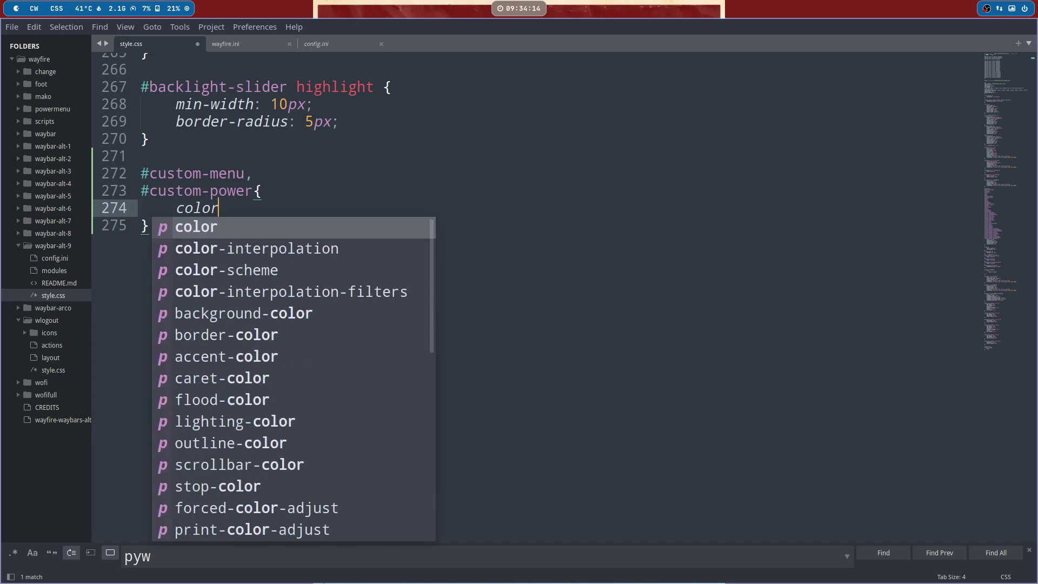
key("Return")
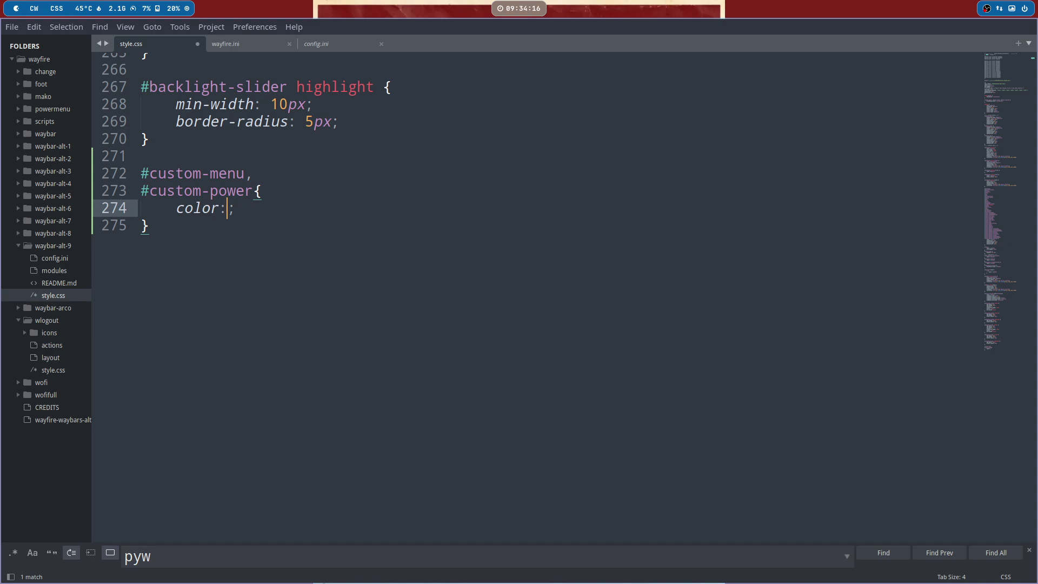
type("@col")
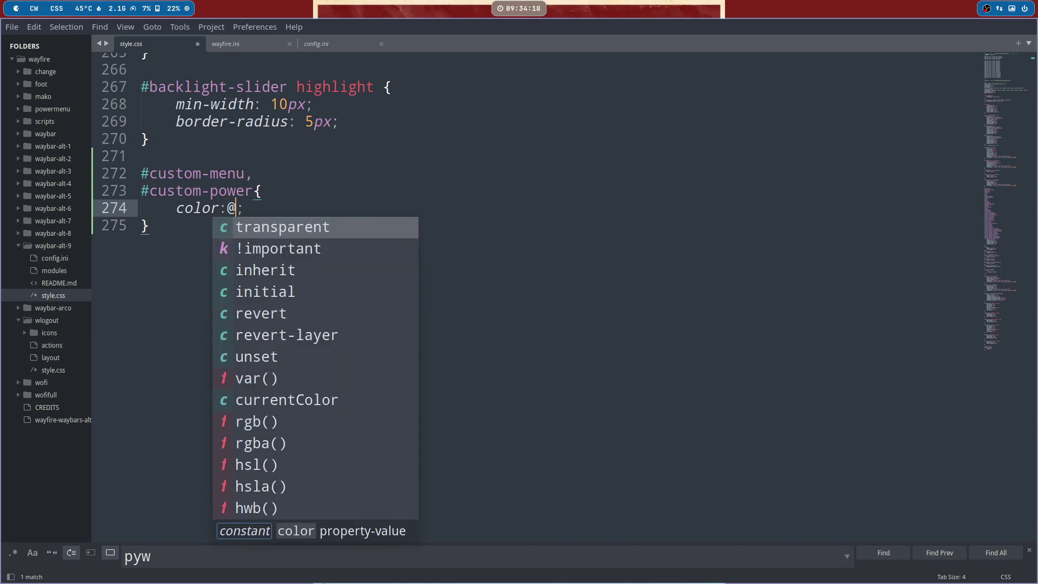
type("or3")
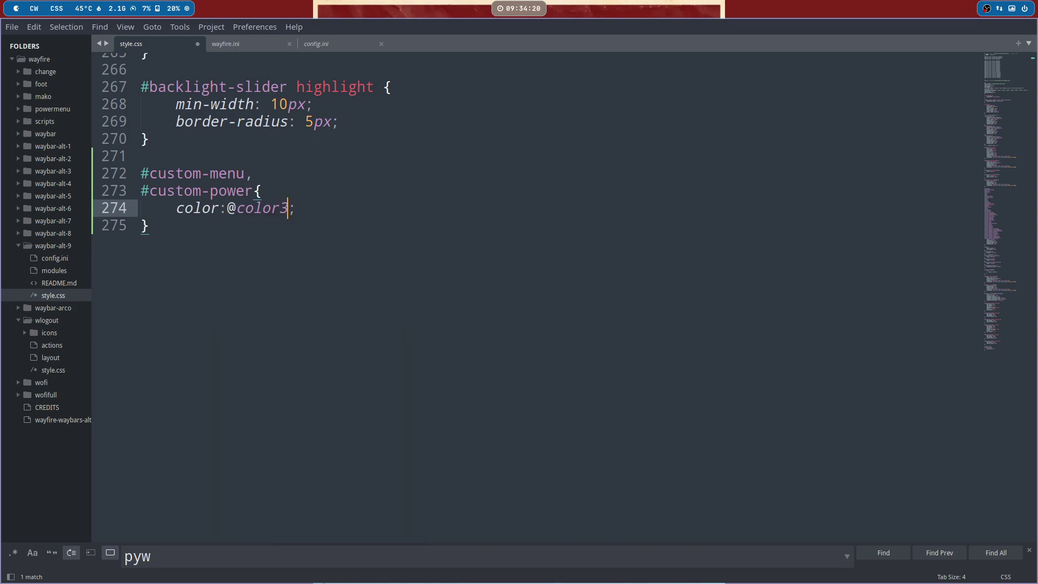
key("ctrl+s")
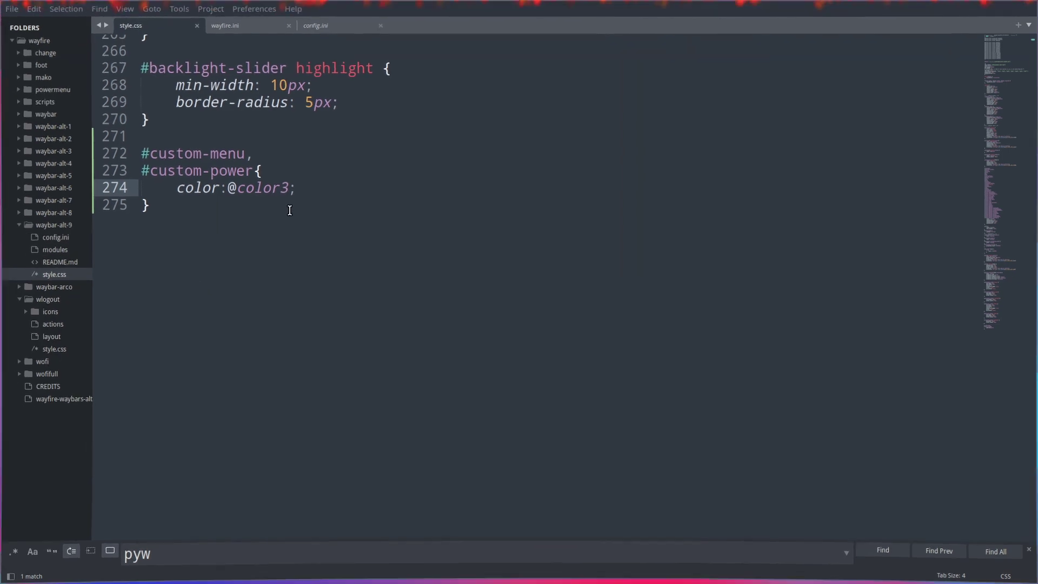
left_click(288, 206)
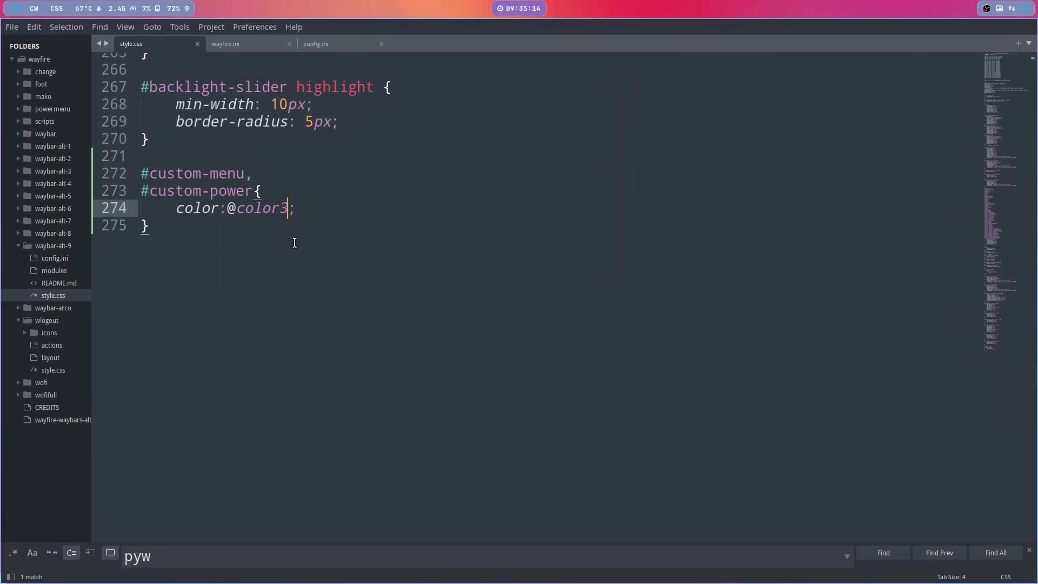
key("BackSpace")
type("4")
key("ctrl+s")
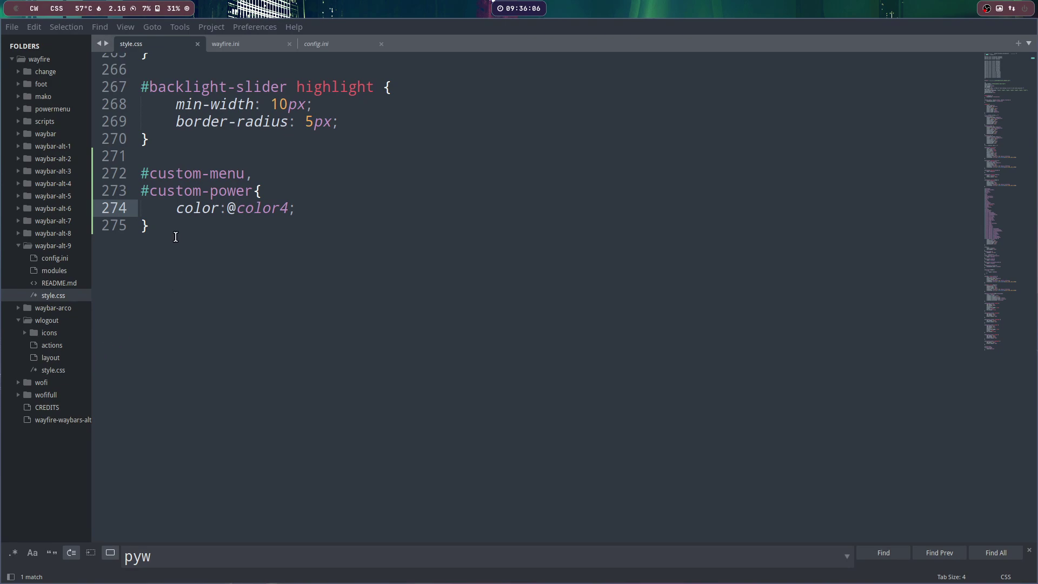
Delete the added #custom-menu and #custom-power rule with its blank lines and save style.css.
left_click_drag(174, 236, 130, 166)
key("BackSpace")
key("BackSpace")
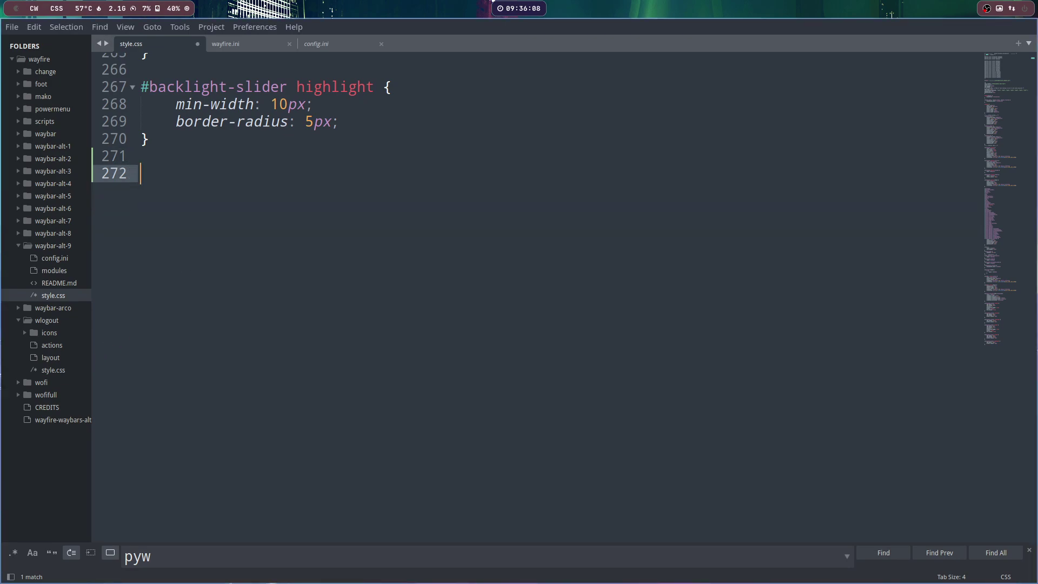
key("BackSpace")
key("ctrl+s")
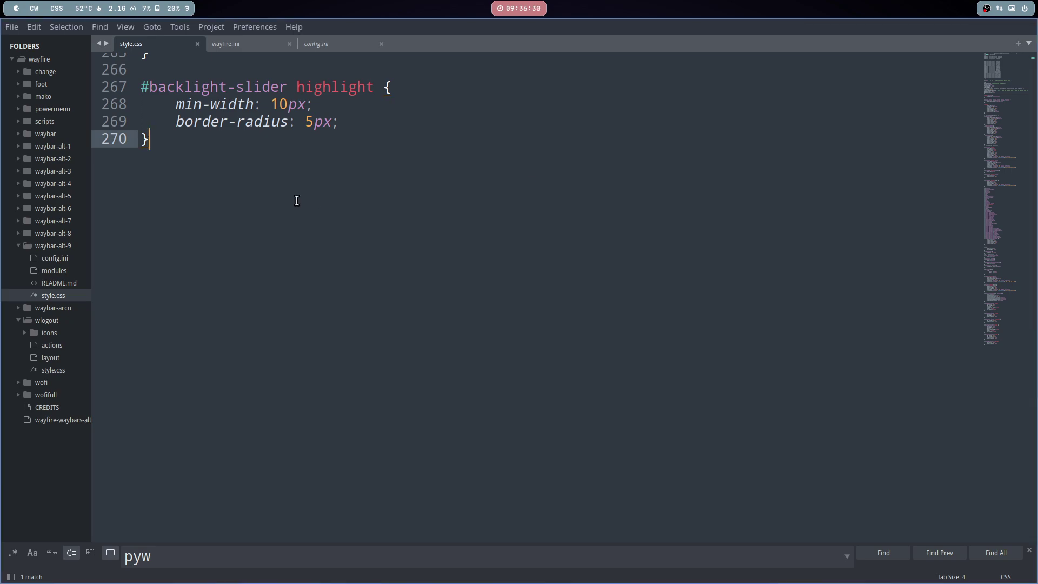
Close the editor, view the bar's Waybar layout choices, and cancel without picking one.
key("super+q")
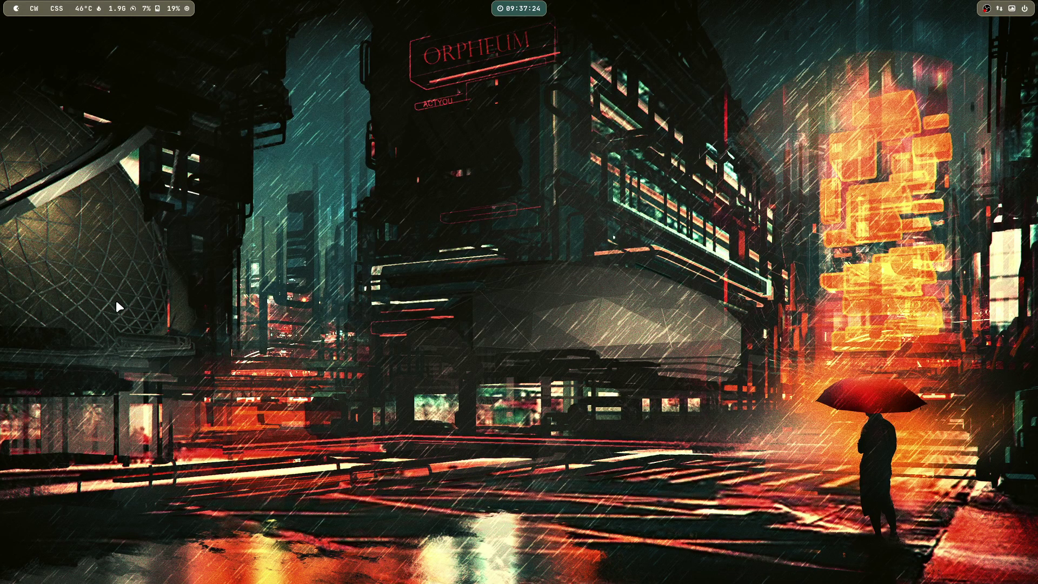
left_click(34, 8)
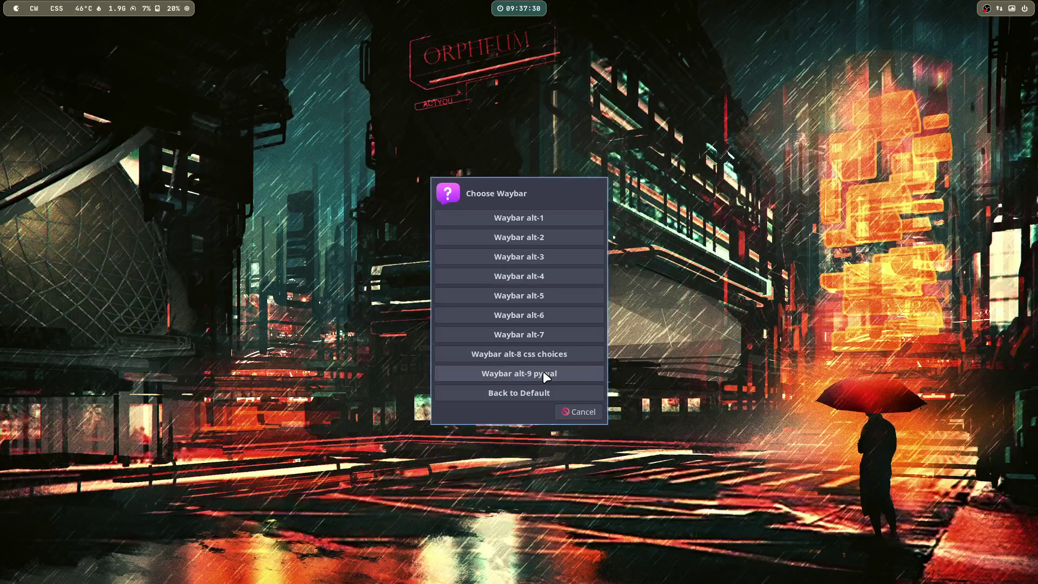
left_click(574, 412)
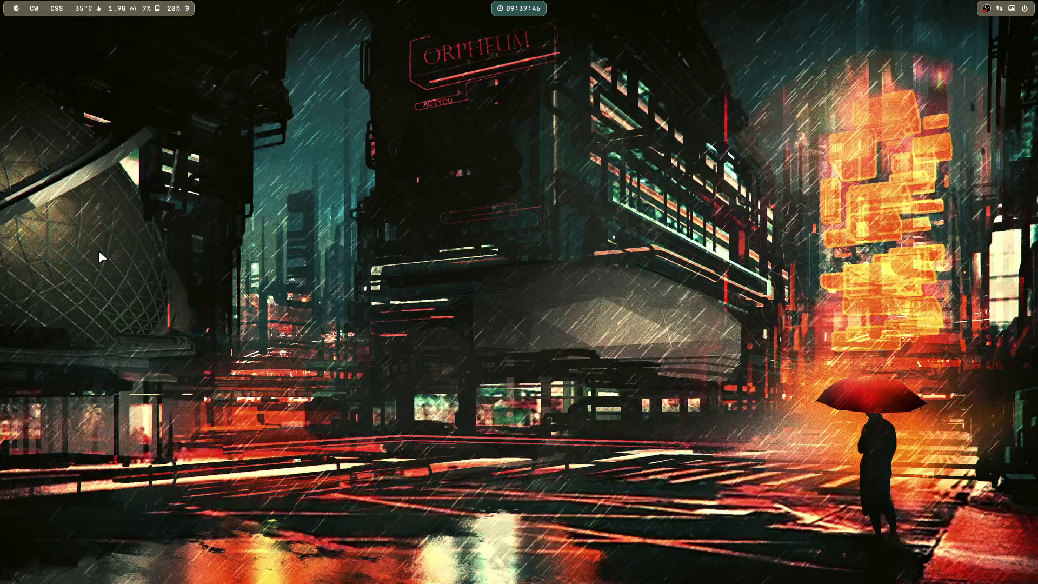
Open the Waybar CSS chooser from the bar and apply the alt-1, alt-10 and alt-19 styles in turn.
left_click(58, 9)
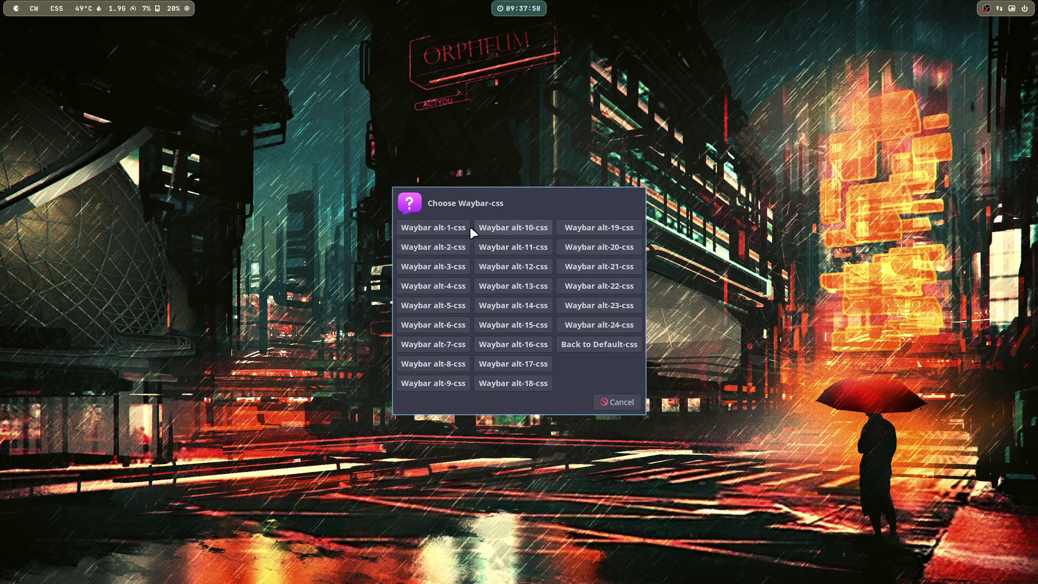
left_click(443, 227)
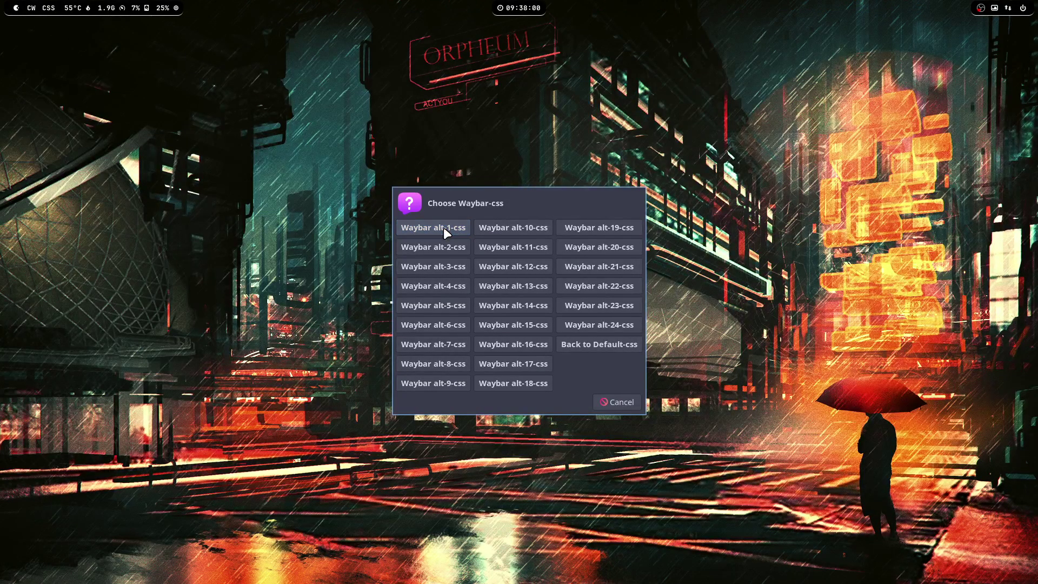
left_click(513, 227)
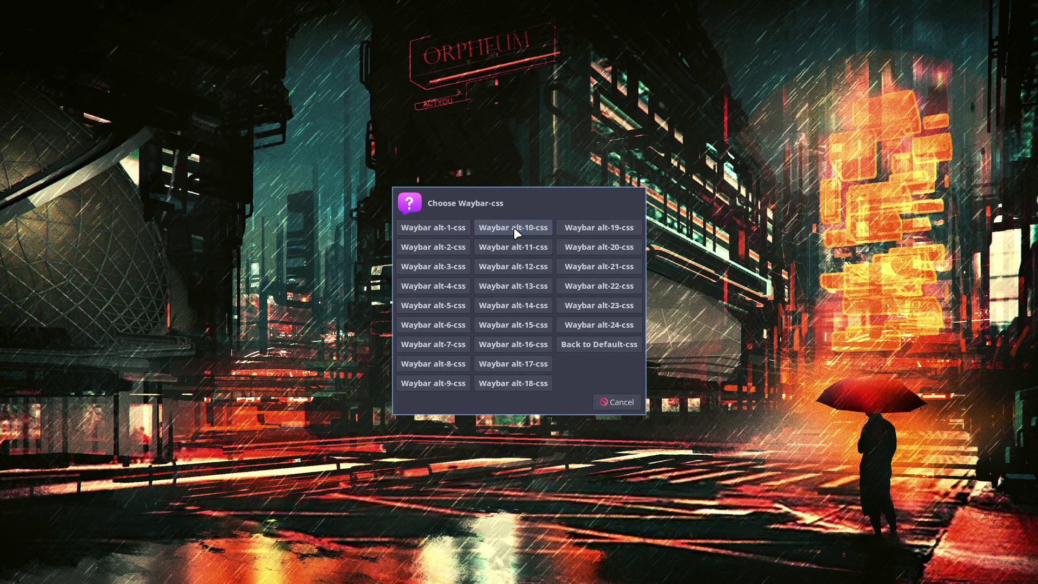
left_click(586, 226)
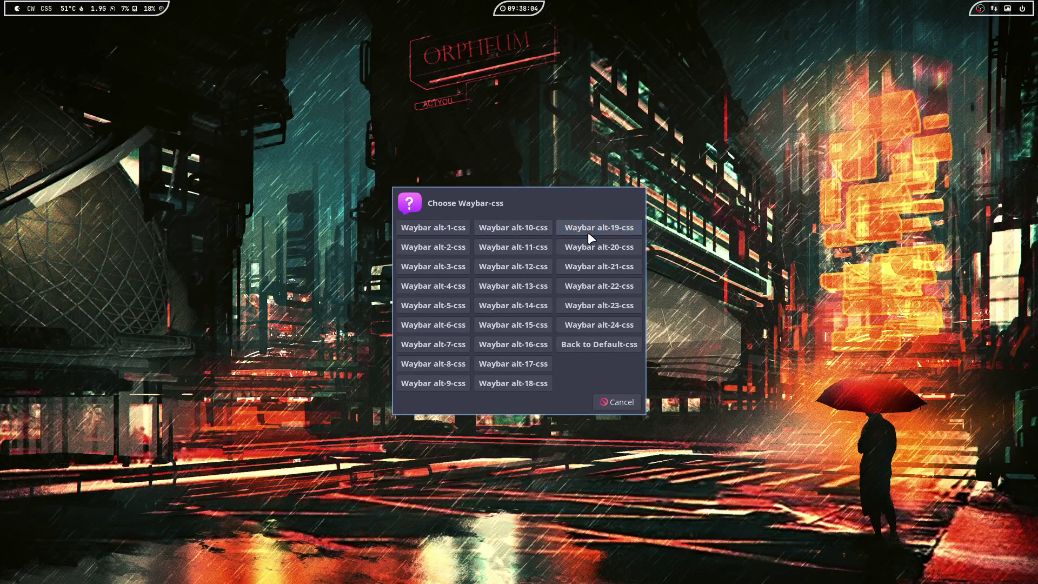
Apply the Waybar alt-20, alt-11, alt-2, alt-3, alt-4, alt-16, alt-15, alt-7 and alt-9 CSS styles in turn and close the chooser.
left_click(589, 248)
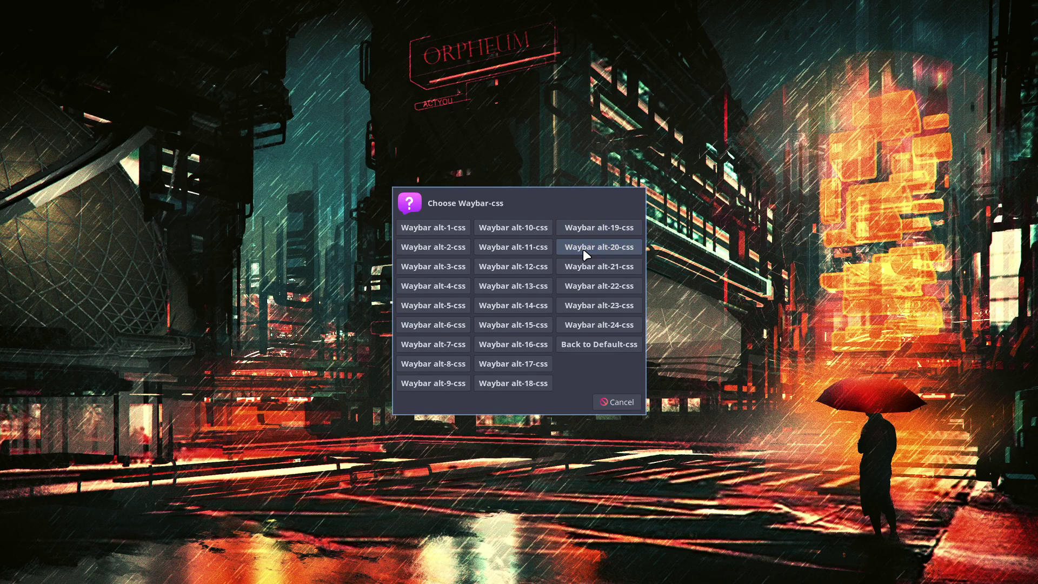
left_click(528, 245)
left_click(443, 245)
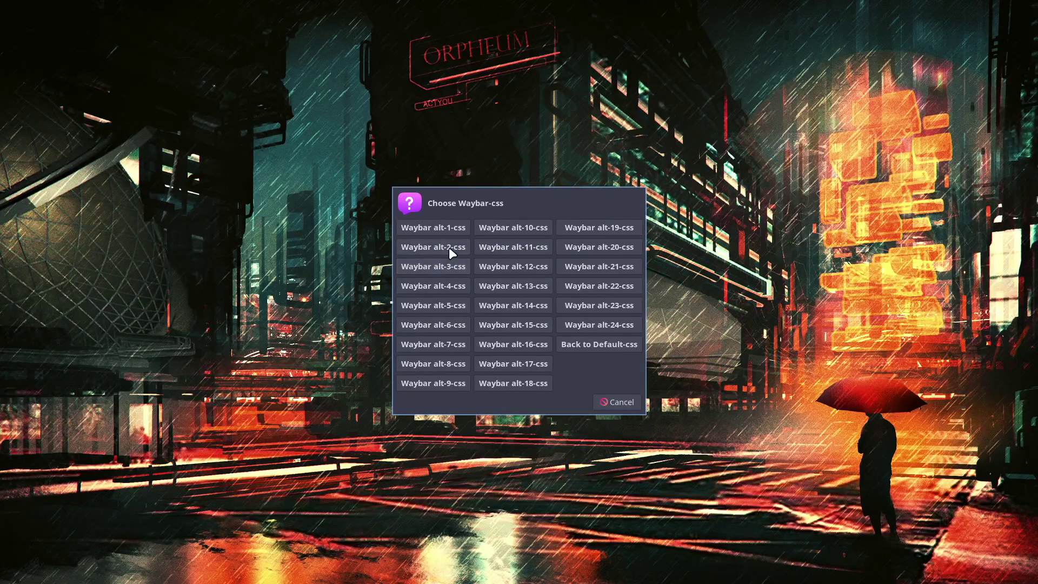
left_click(446, 265)
left_click(447, 286)
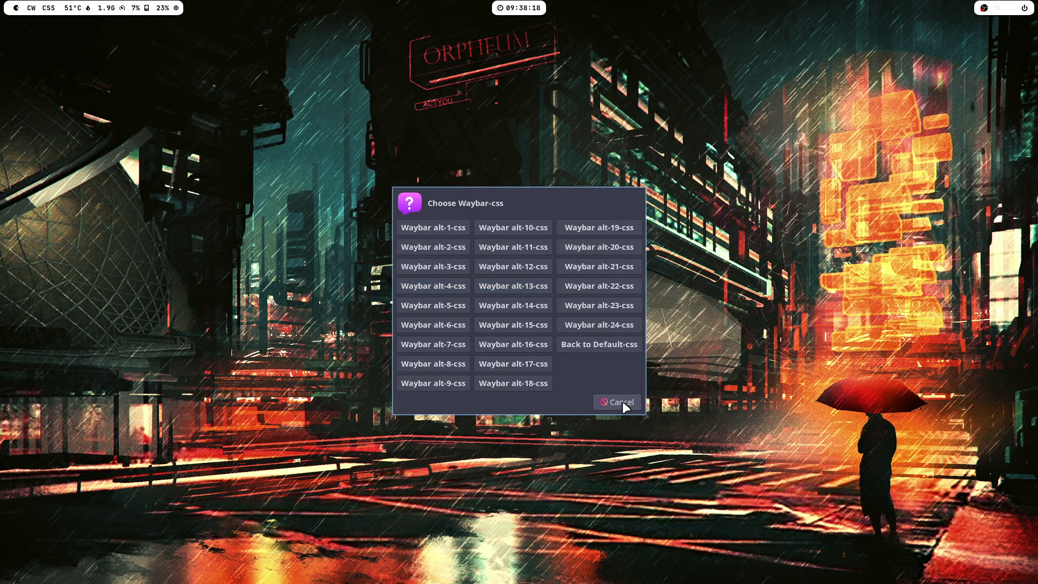
left_click(527, 342)
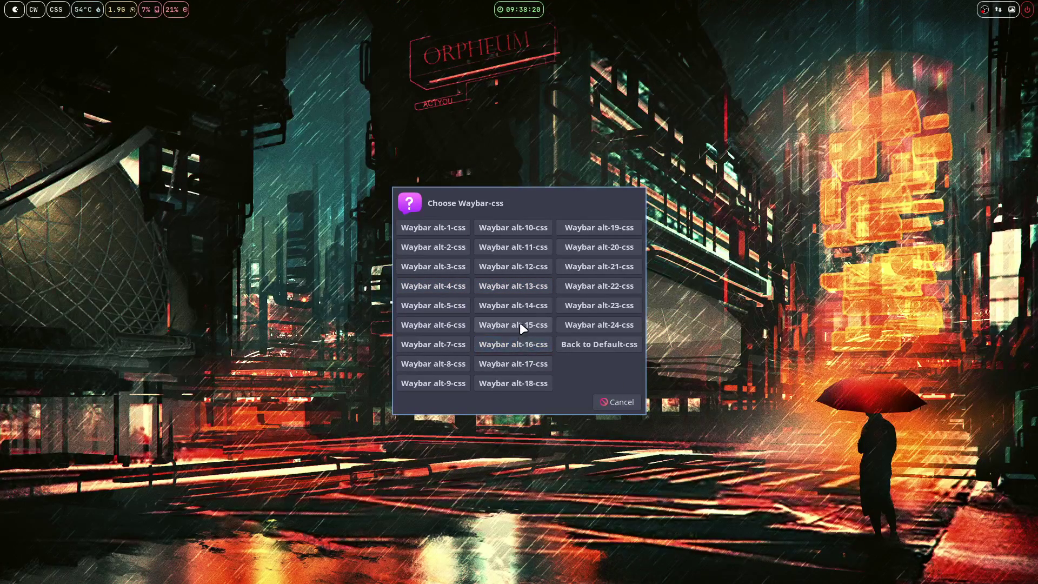
left_click(520, 323)
left_click(443, 350)
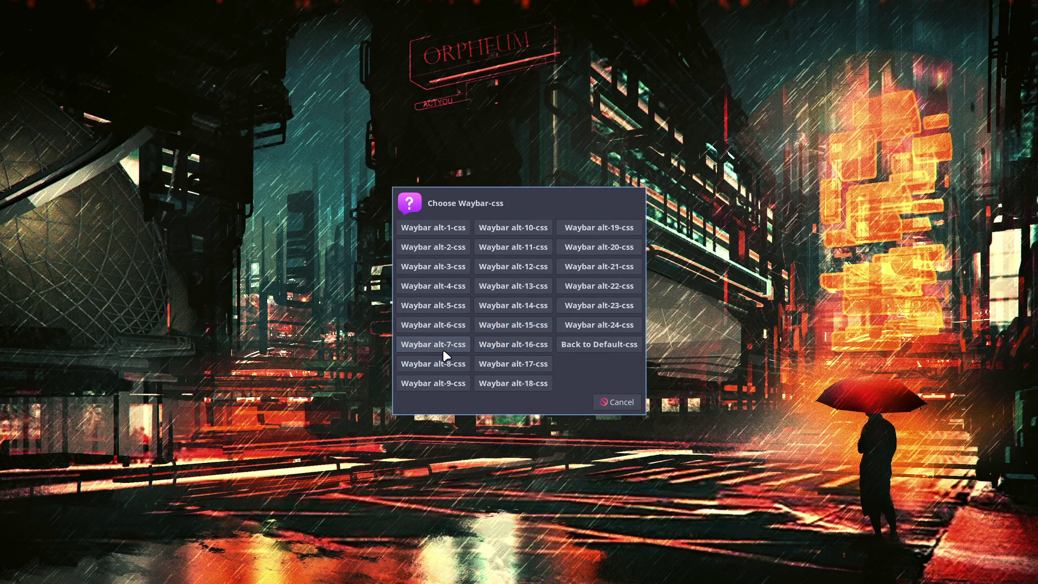
left_click(446, 386)
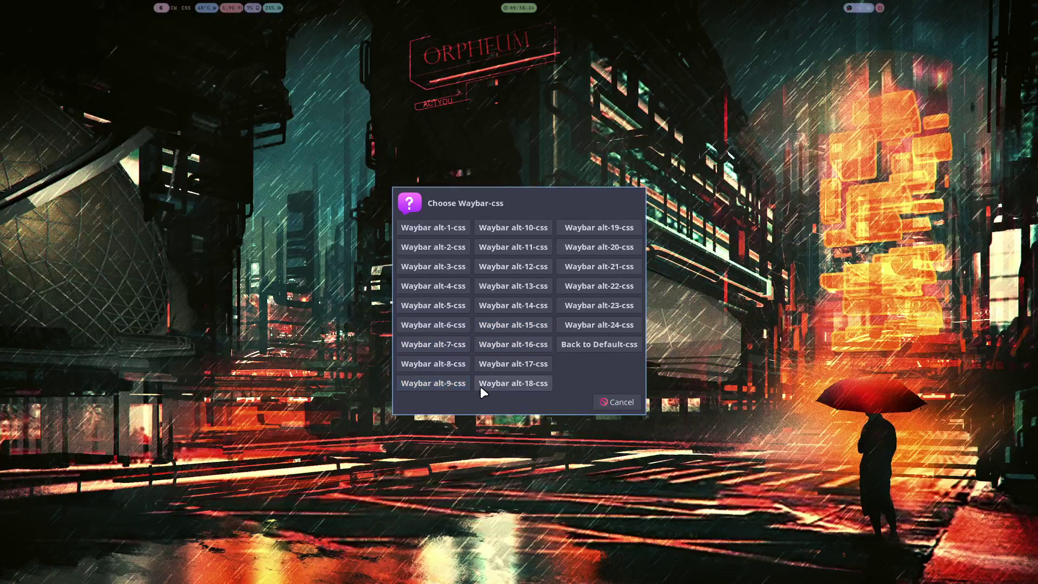
left_click(603, 402)
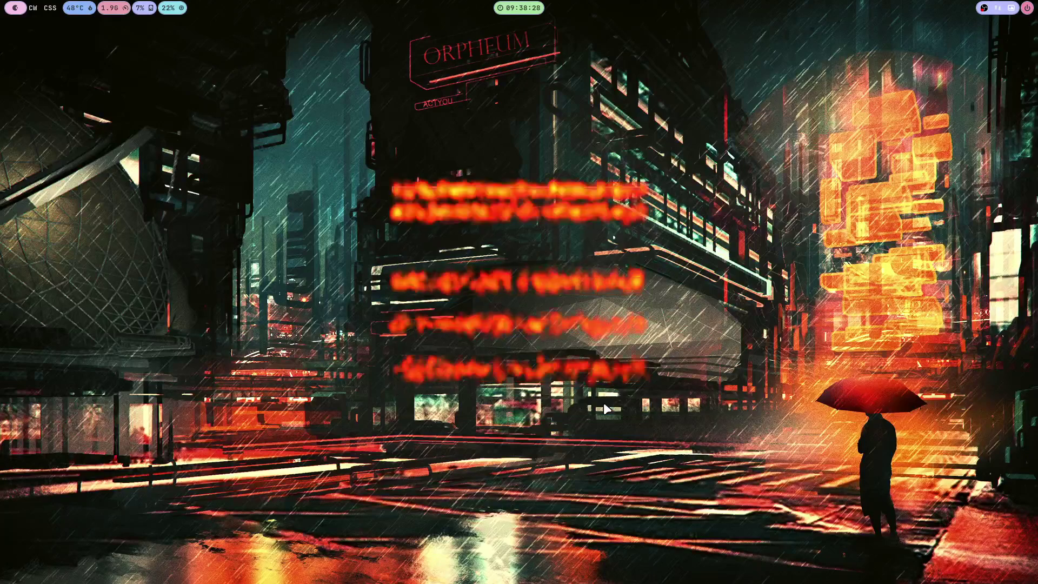
Launch Sublime Text and open config.ini from the waybar-alt-9 folder.
key("super+d")
type("sub")
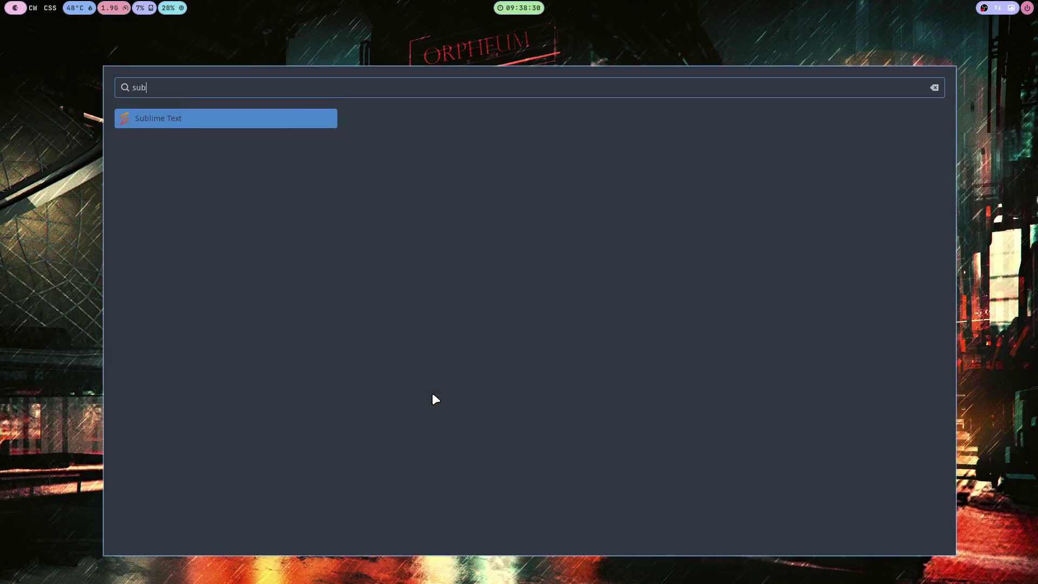
key("Return")
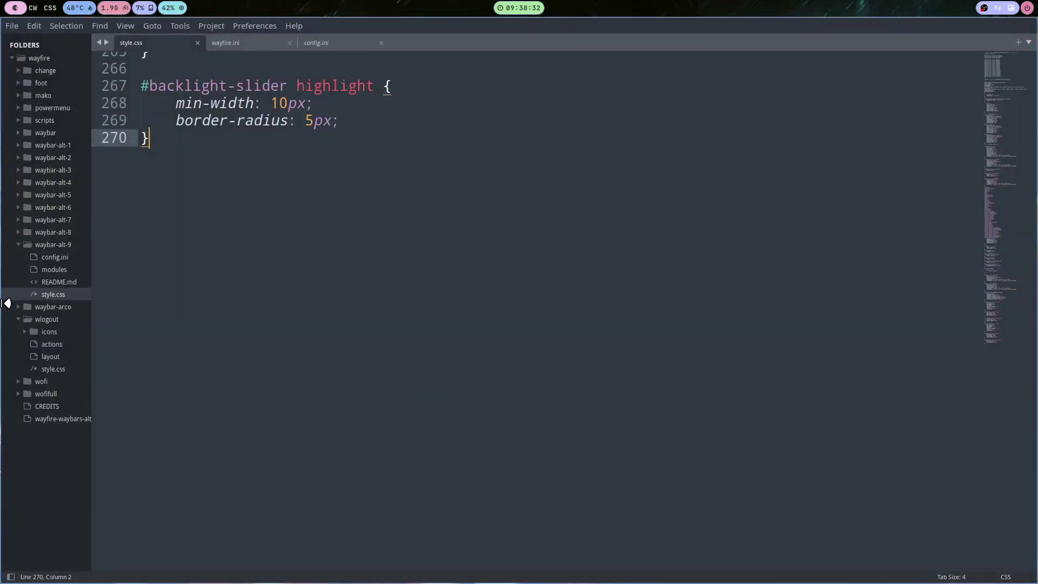
left_click(56, 256)
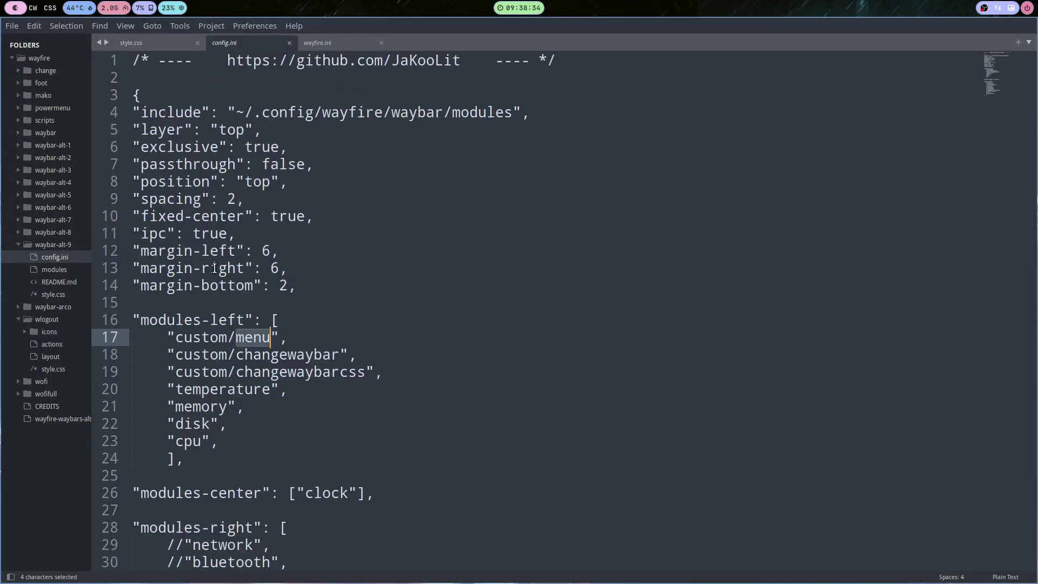
Dismiss the Package Control messages, delete the "custom/changewaybarcss" line from modules-left in config.ini, and save the file.
left_click(240, 385)
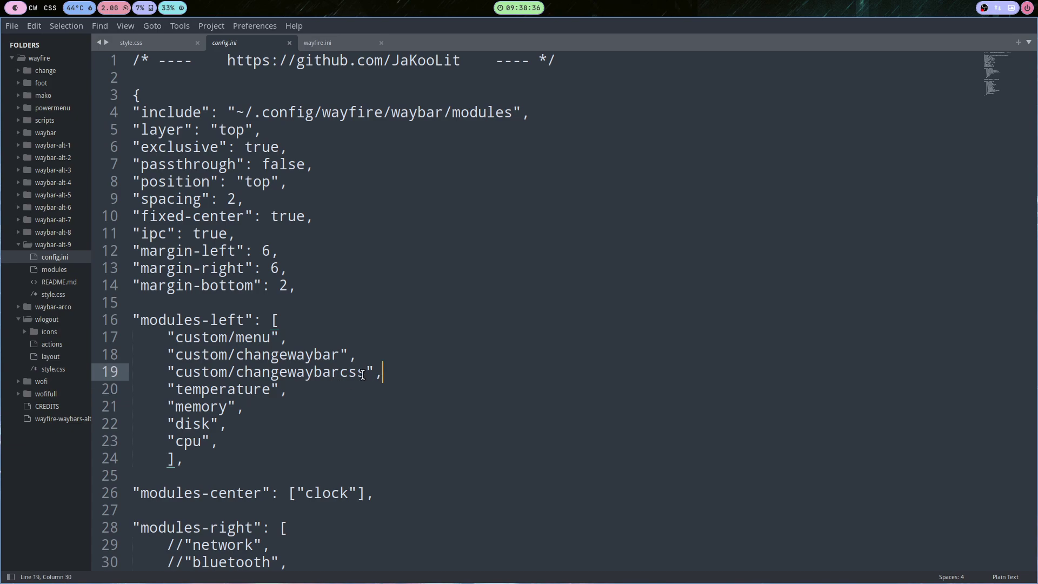
left_click_drag(382, 371, 143, 371)
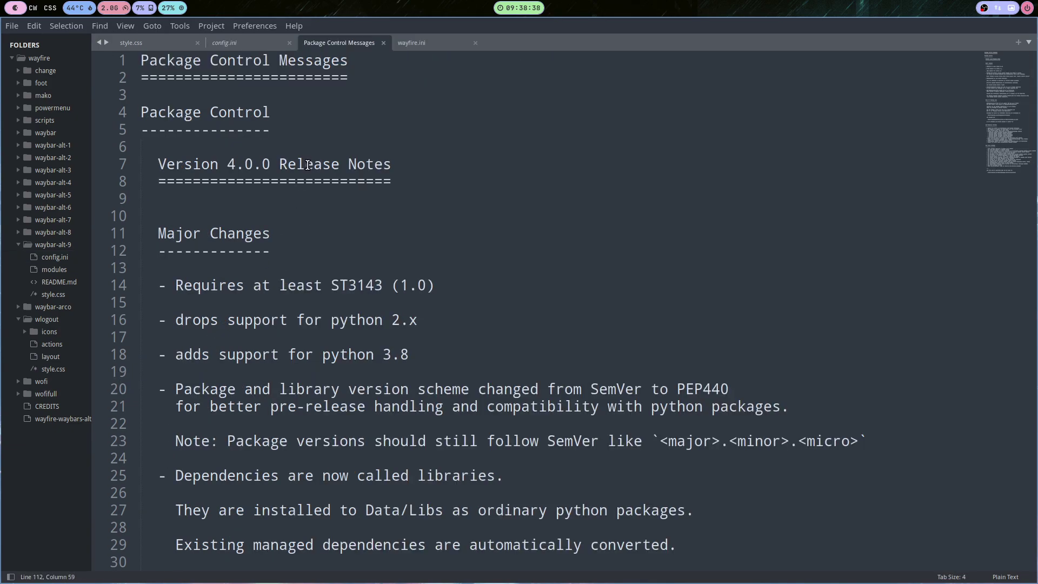
left_click(384, 43)
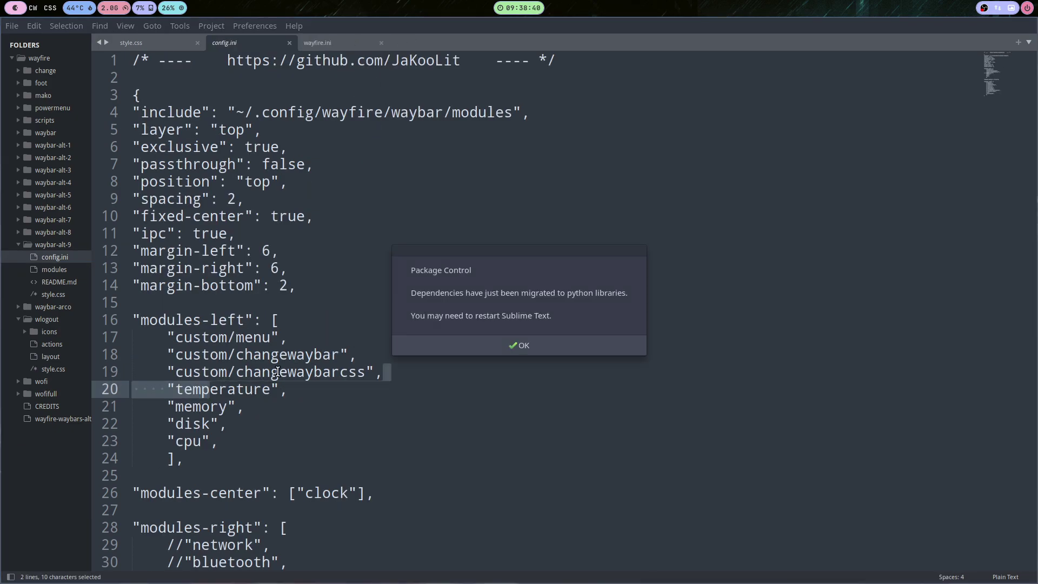
left_click(427, 348)
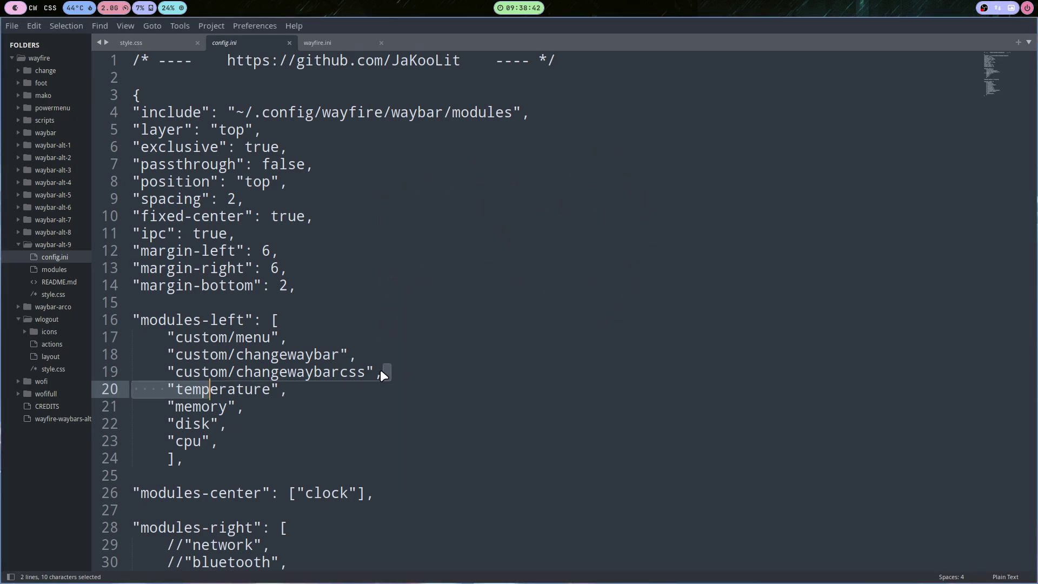
left_click_drag(380, 370, 128, 365)
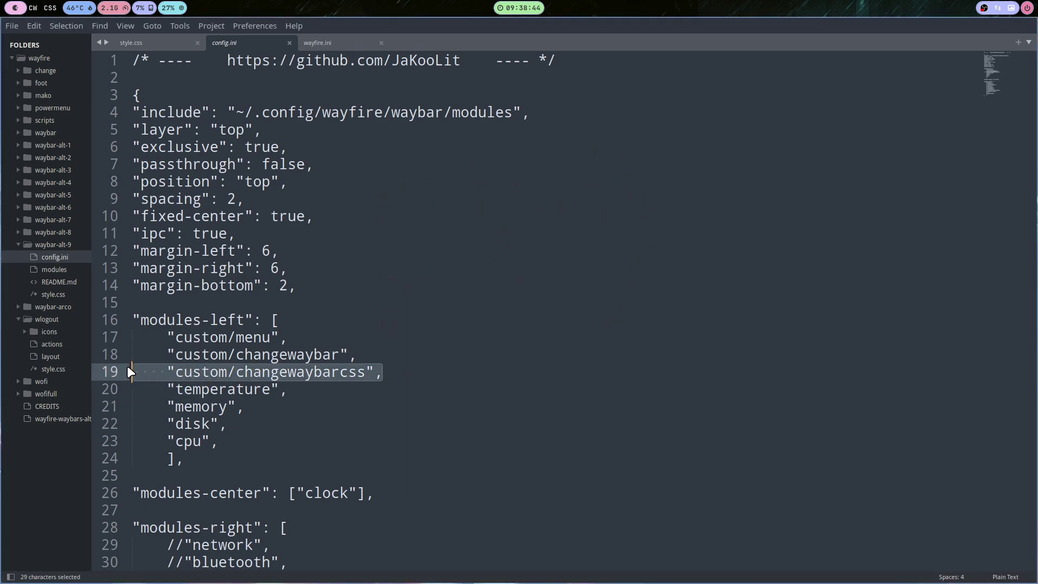
key("BackSpace")
key("BackSpace")
key("ctrl+s")
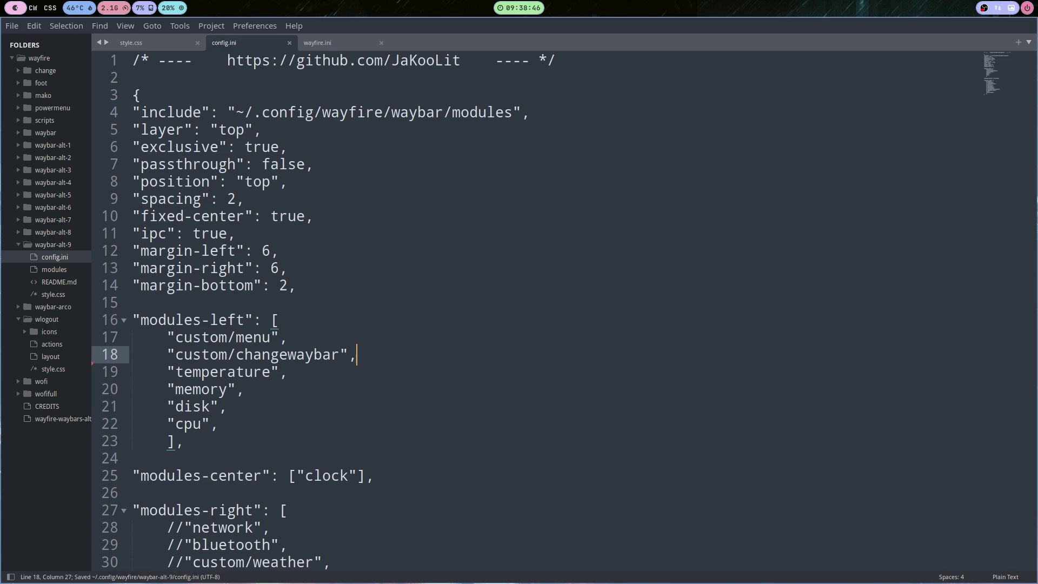
Delete the "custom/changewaybarcss" block and its trailing blank line from waybar-alt-9's modules file and save it.
left_click(32, 269)
scroll(308, 321, "down", 20)
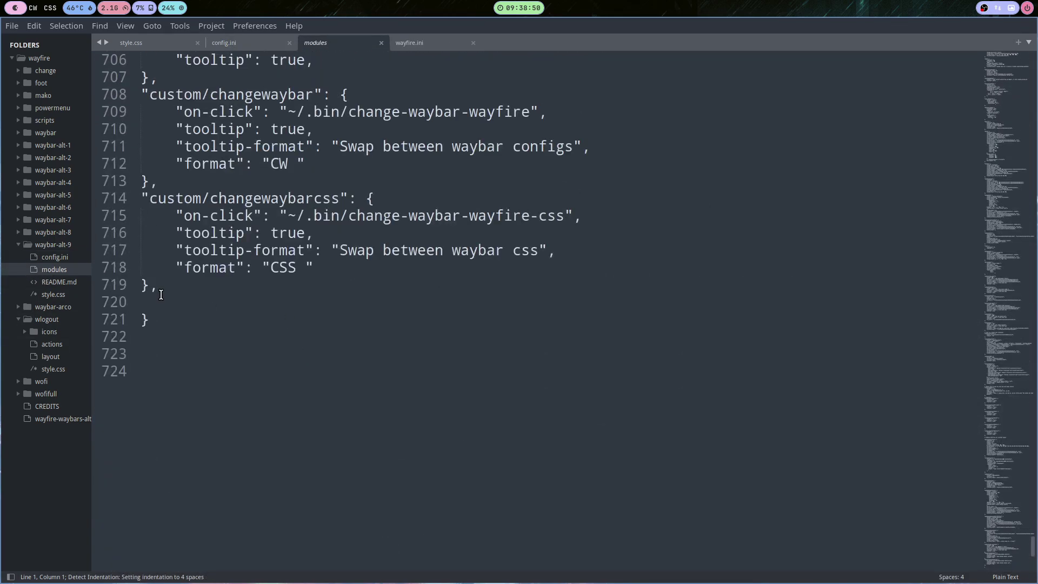
left_click_drag(158, 287, 123, 193)
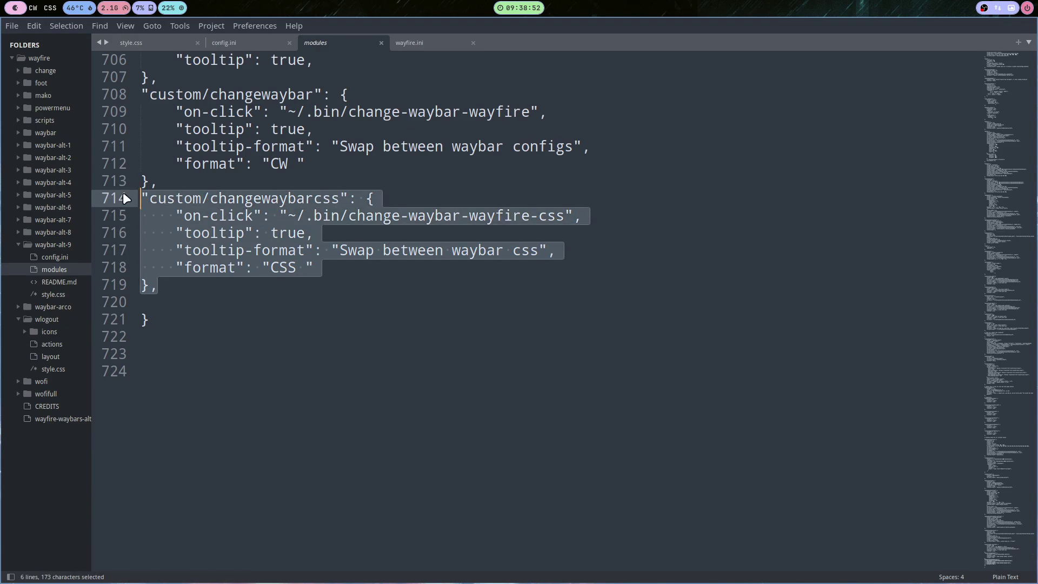
key("BackSpace")
key("Delete")
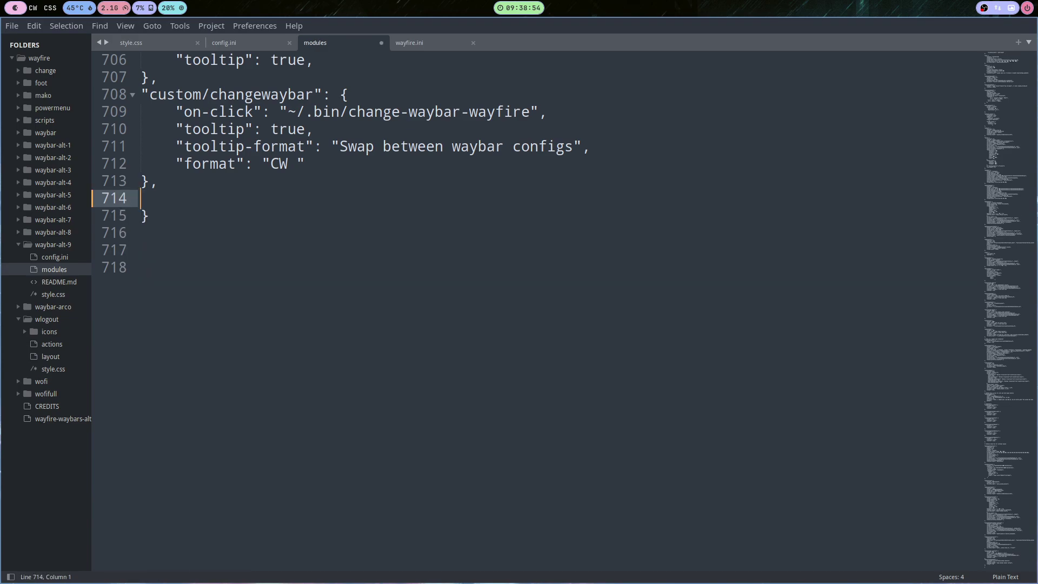
key("BackSpace")
key("ctrl+s")
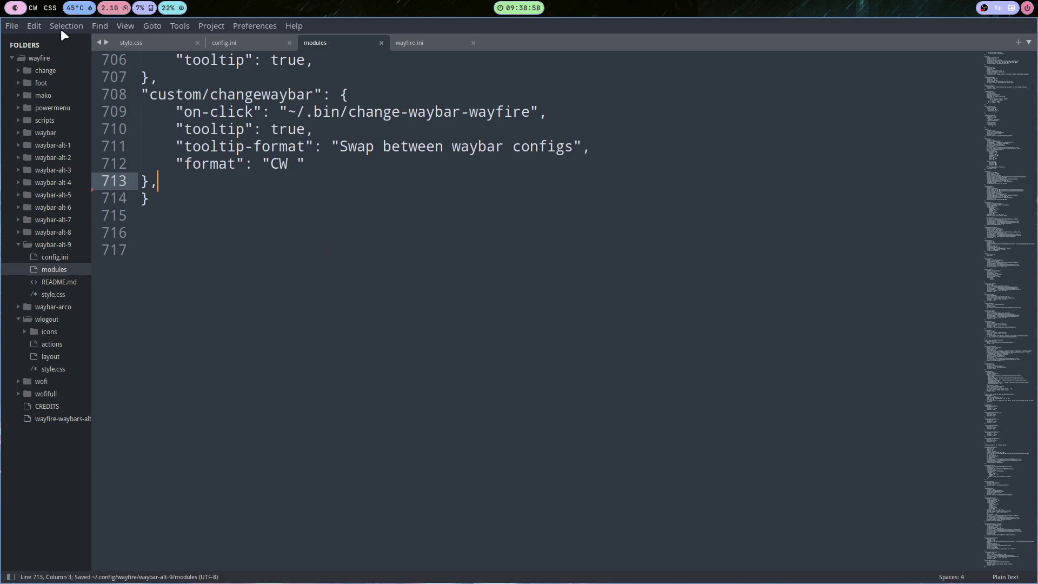
Apply the Waybar alt-9 pywal layout from the bar's layout chooser, and cancel the reopened chooser.
left_click(38, 6)
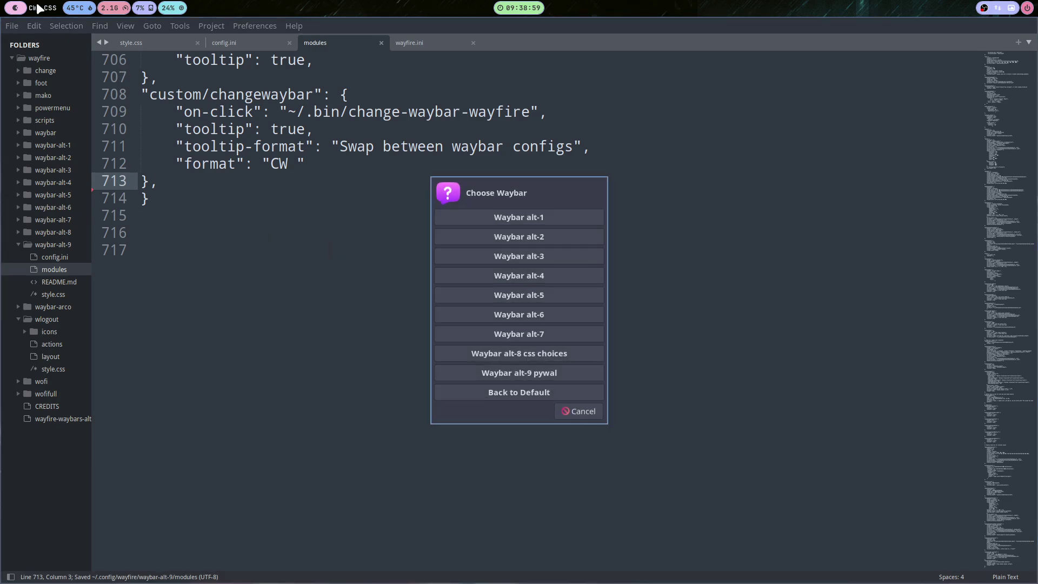
left_click(555, 372)
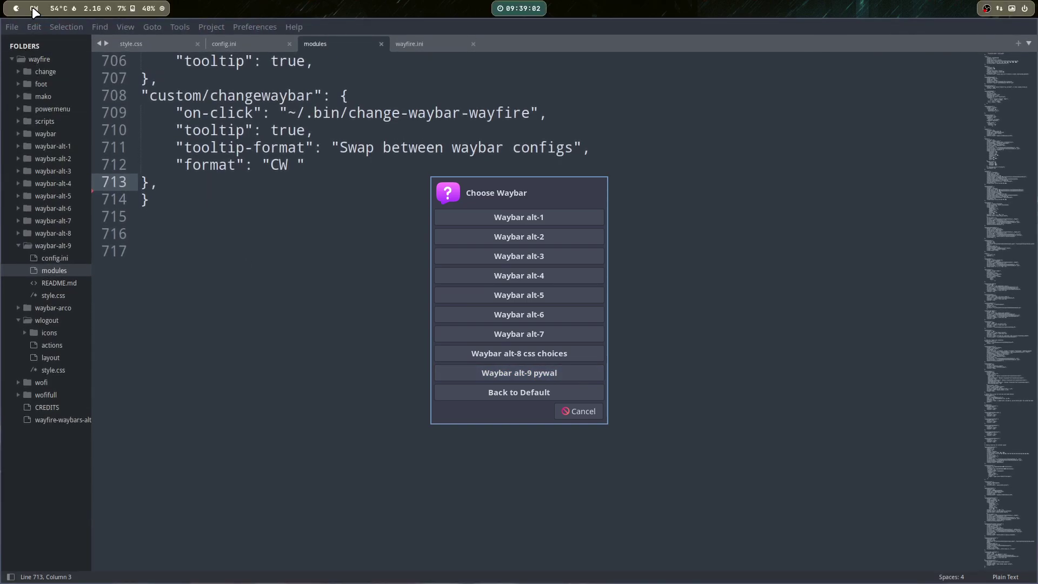
left_click(581, 412)
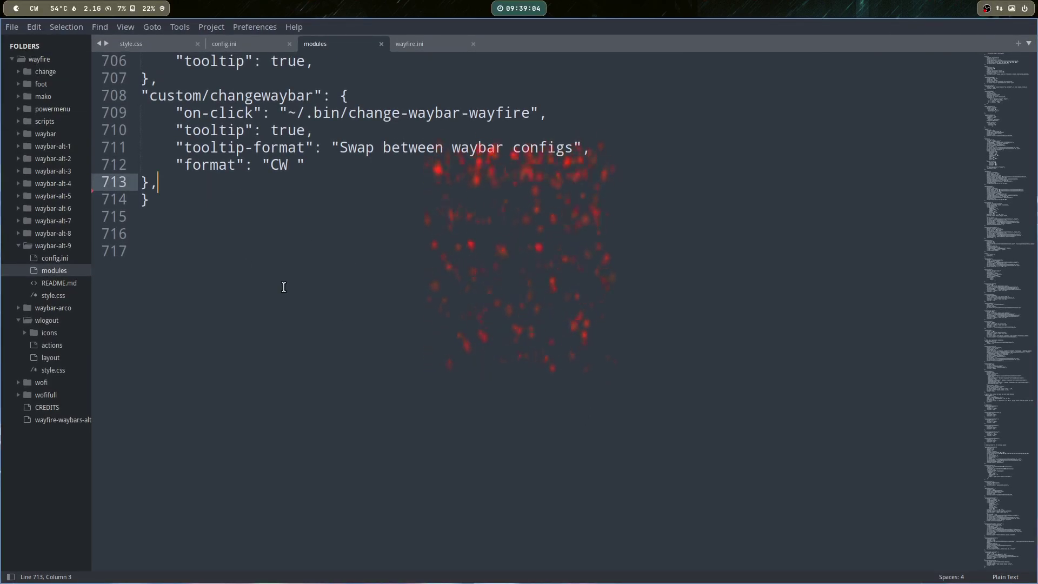